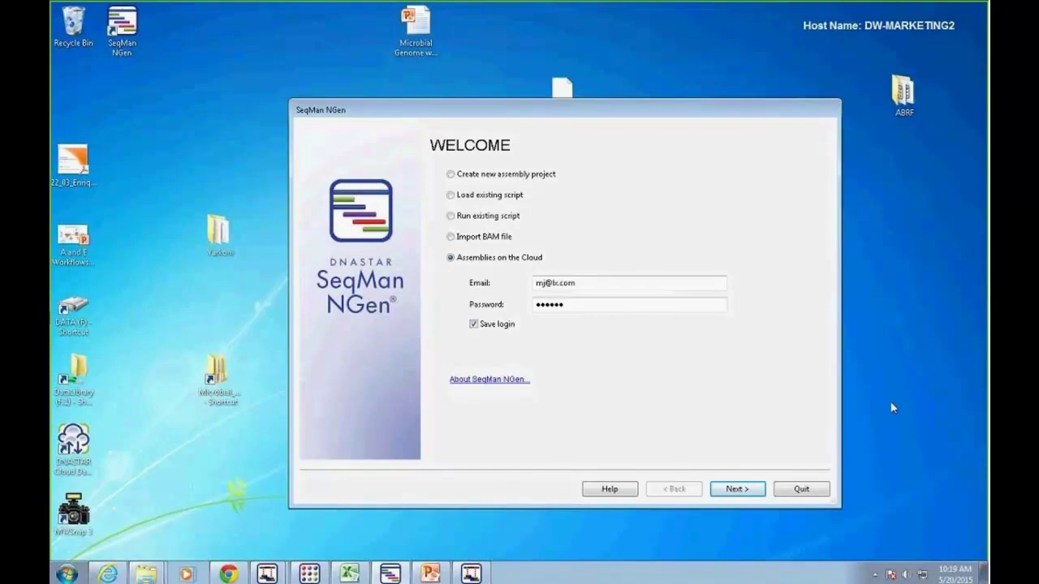
- Create a new assembly project of the genome assembly type
left_click(449, 174)
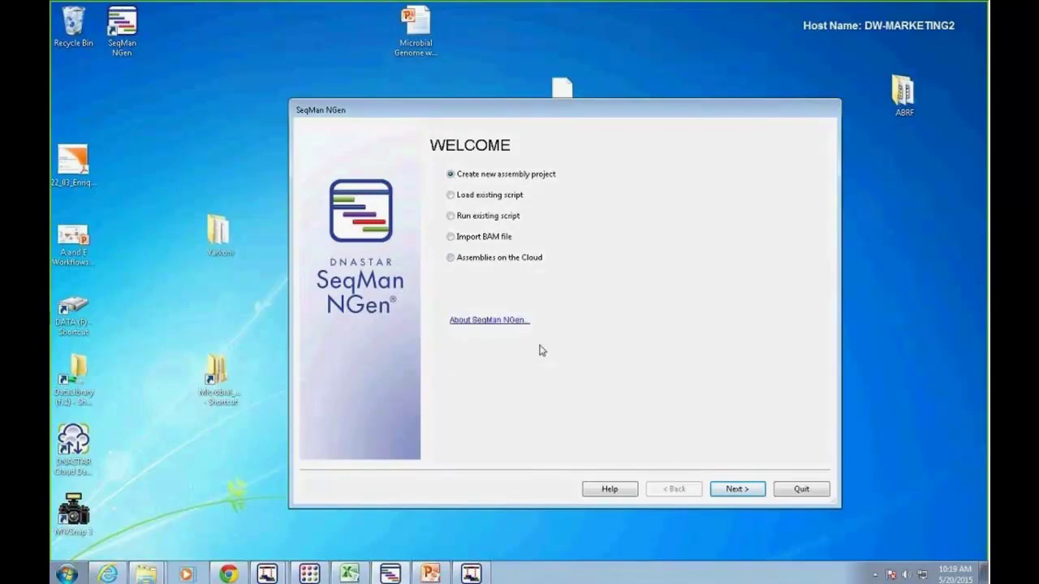
left_click(736, 489)
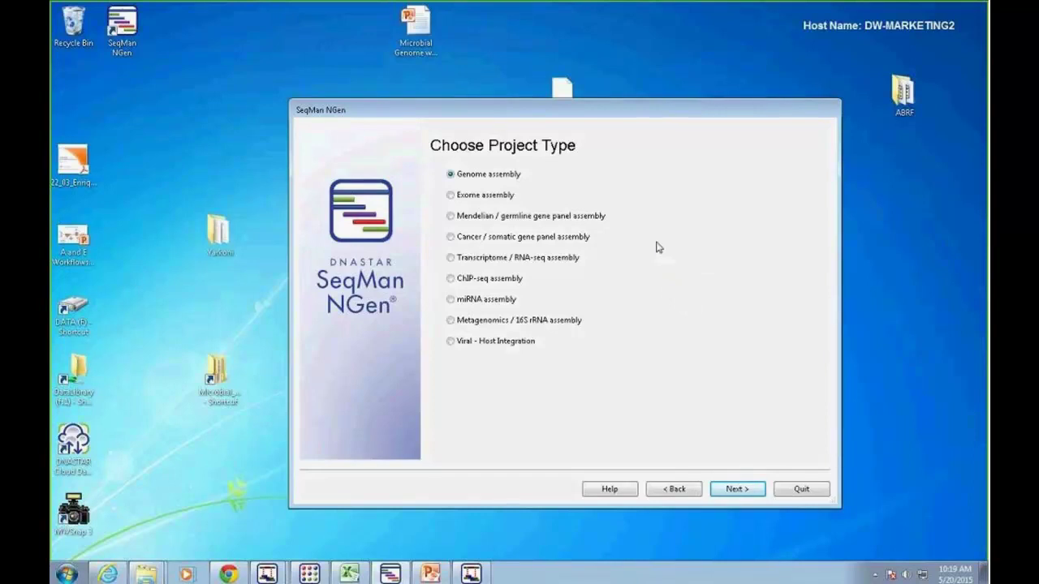
left_click(737, 490)
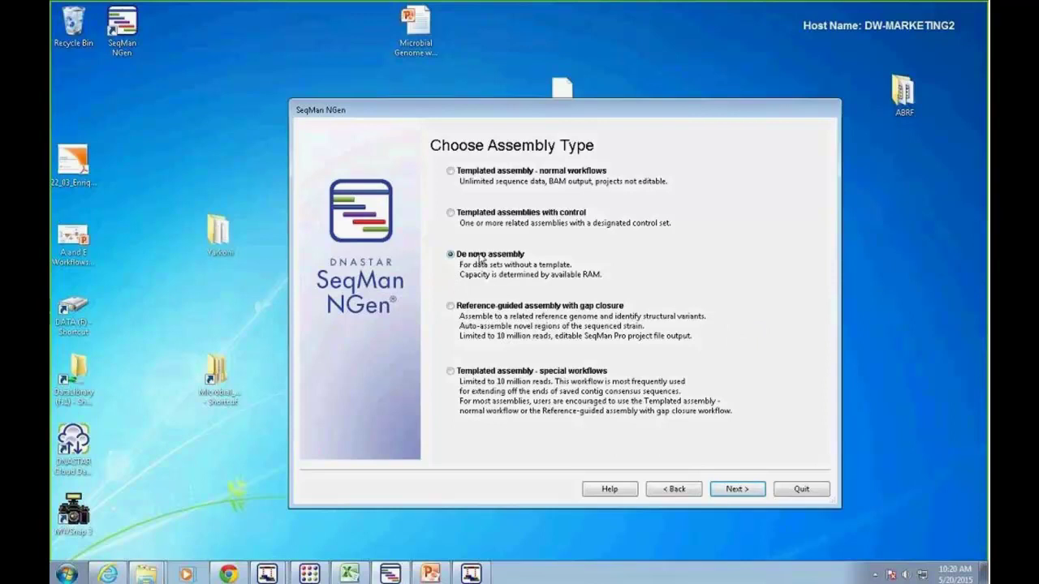
- Choose De novo assembly as the assembly type and continue to the project file setup
left_click(461, 179)
left_click(455, 309)
left_click(545, 371)
left_click(451, 254)
left_click(729, 494)
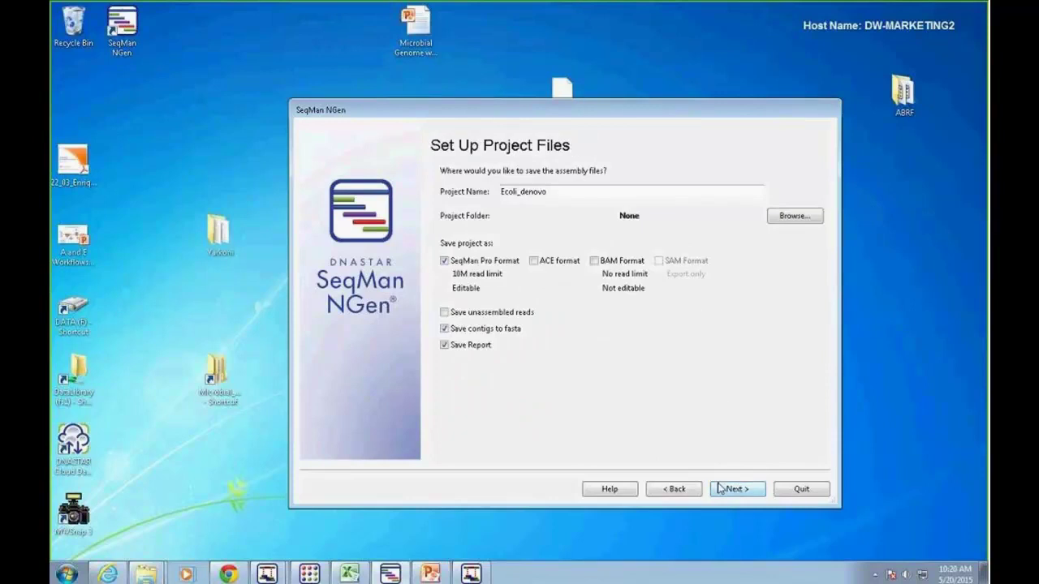
- Keep the project name Ecoli_denovo and set the project folder to F:\Microbial_Genome\E.coli
left_click_drag(560, 193, 495, 194)
left_click(797, 217)
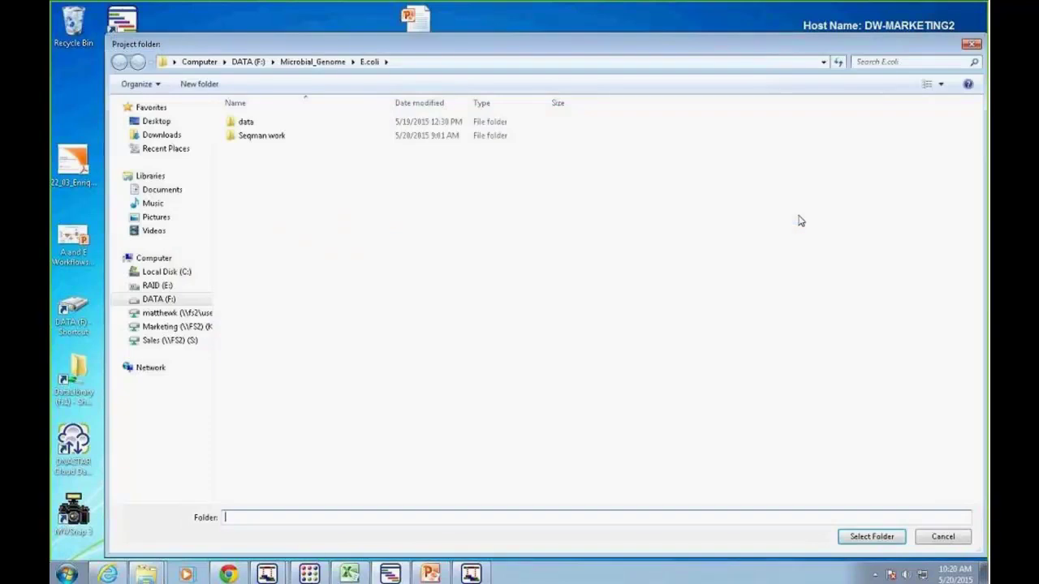
left_click(300, 63)
left_click(454, 136)
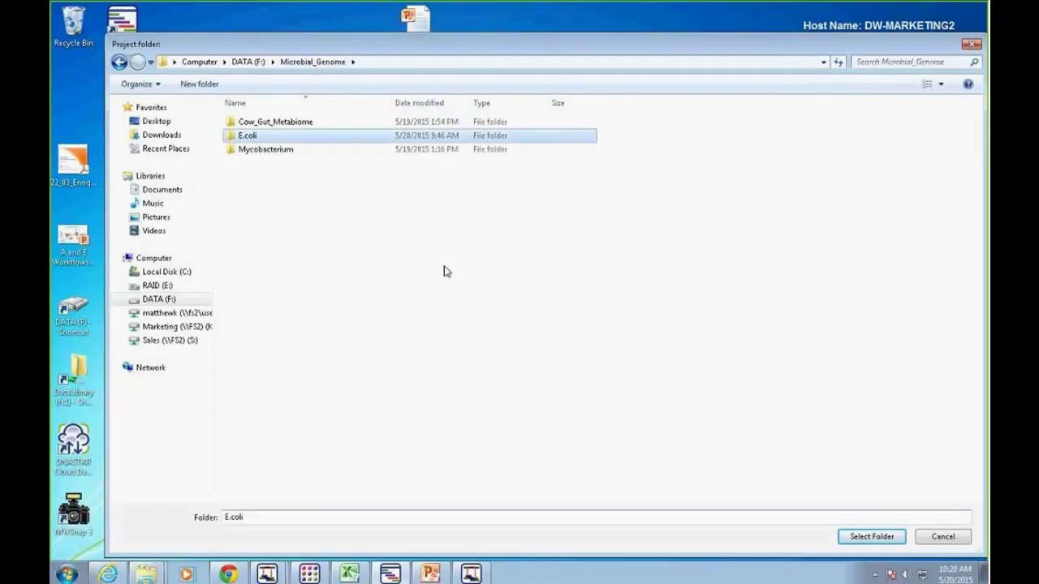
left_click(877, 541)
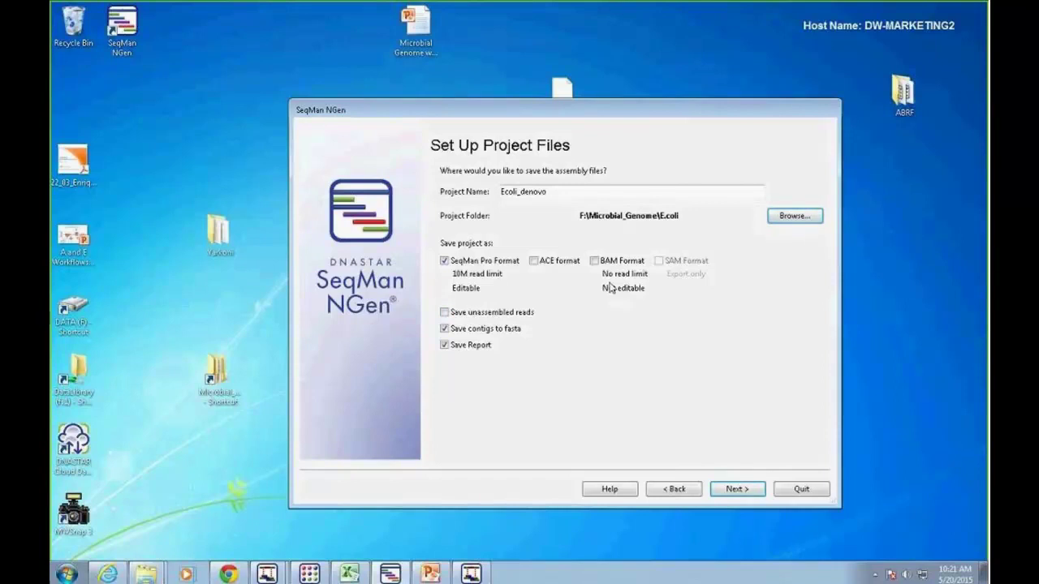
- Leave BAM format off, disable saving the report and the contigs to FASTA, and continue to the sequence file setup
left_click(595, 261)
left_click(594, 261)
left_click(444, 345)
left_click(444, 329)
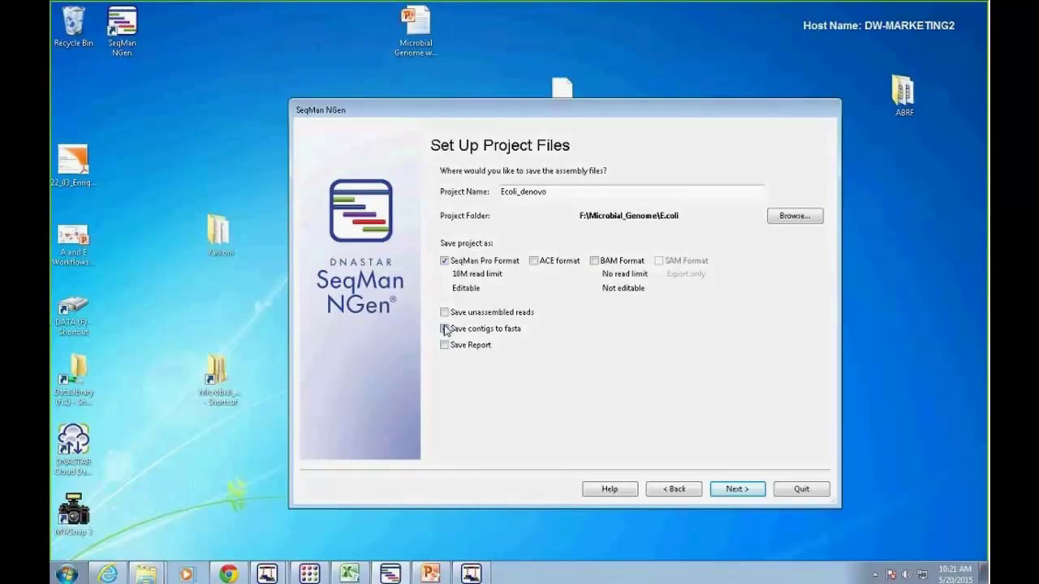
left_click(740, 490)
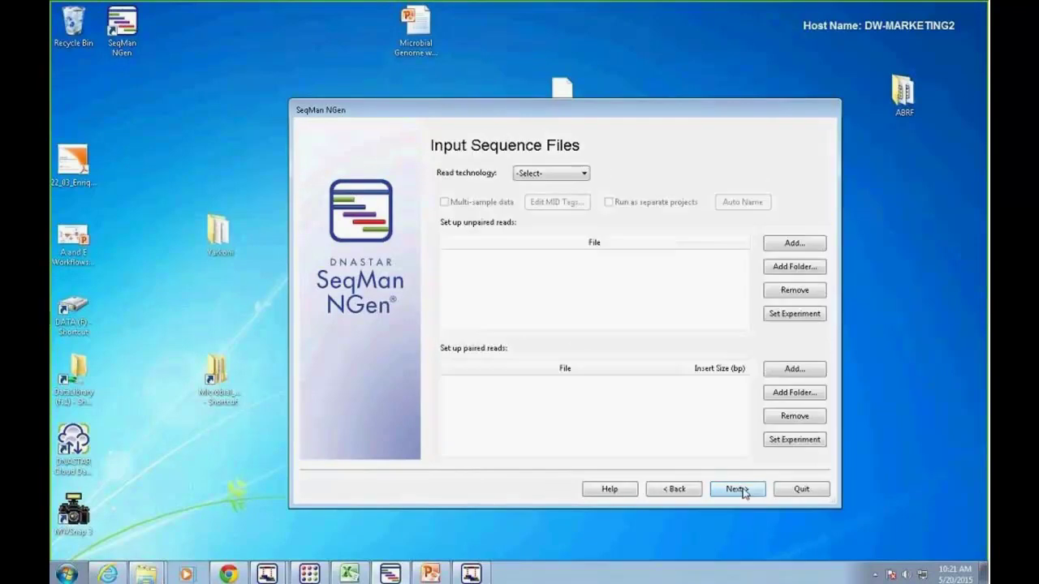
- Set the read technology to Illumina > 50 nt and add EcMG1_R1_isis.fastq and EcMG1_R2_isis.fastq from the data folder as paired reads
left_click(586, 175)
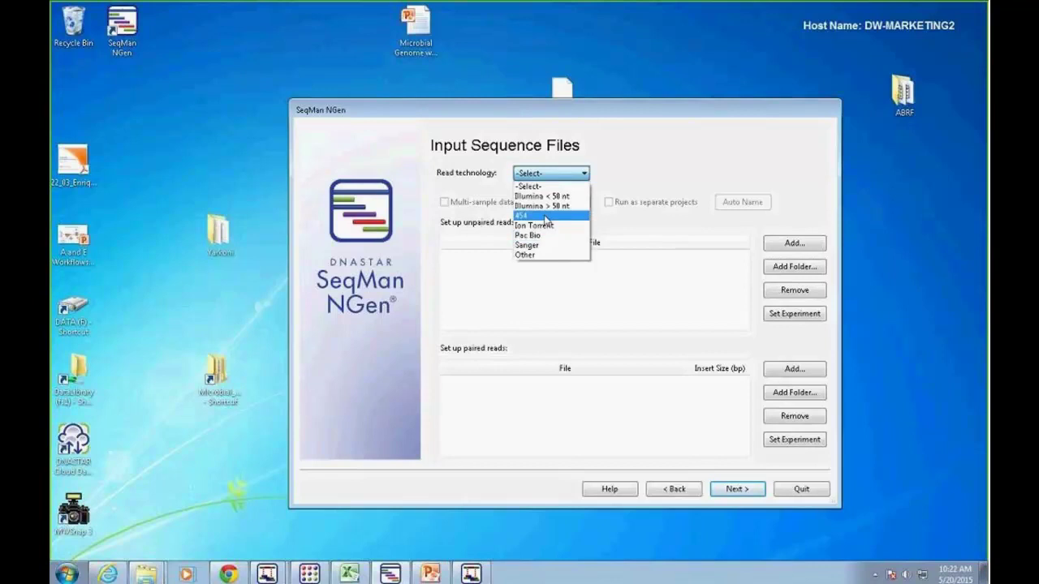
left_click(542, 206)
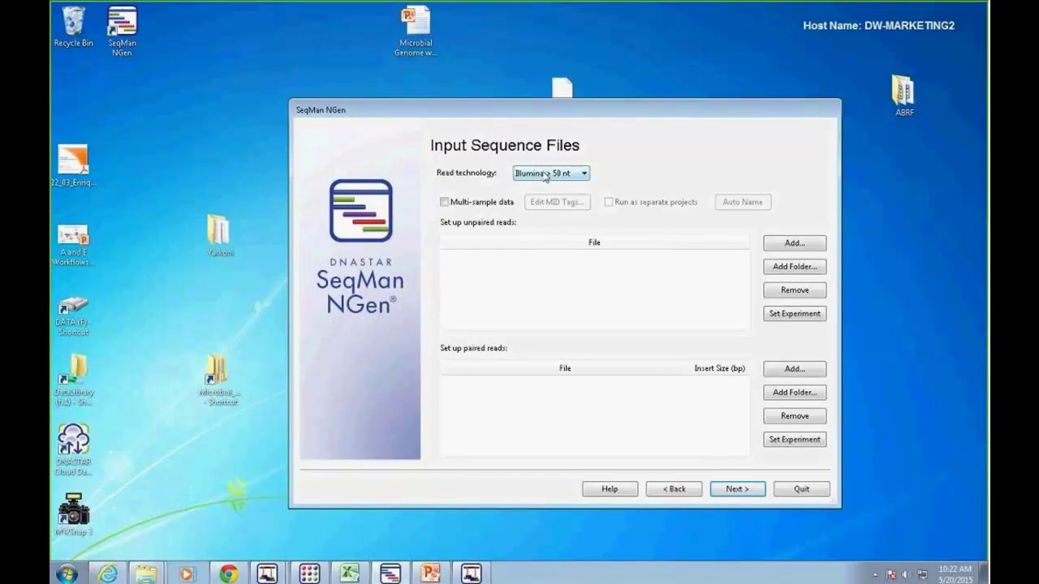
left_click(792, 369)
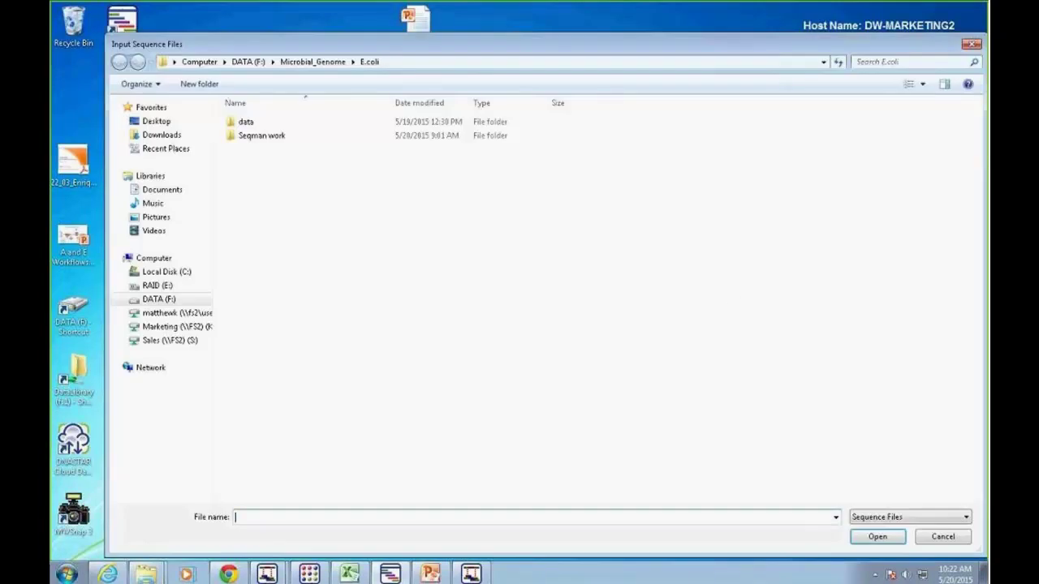
double_click(250, 123)
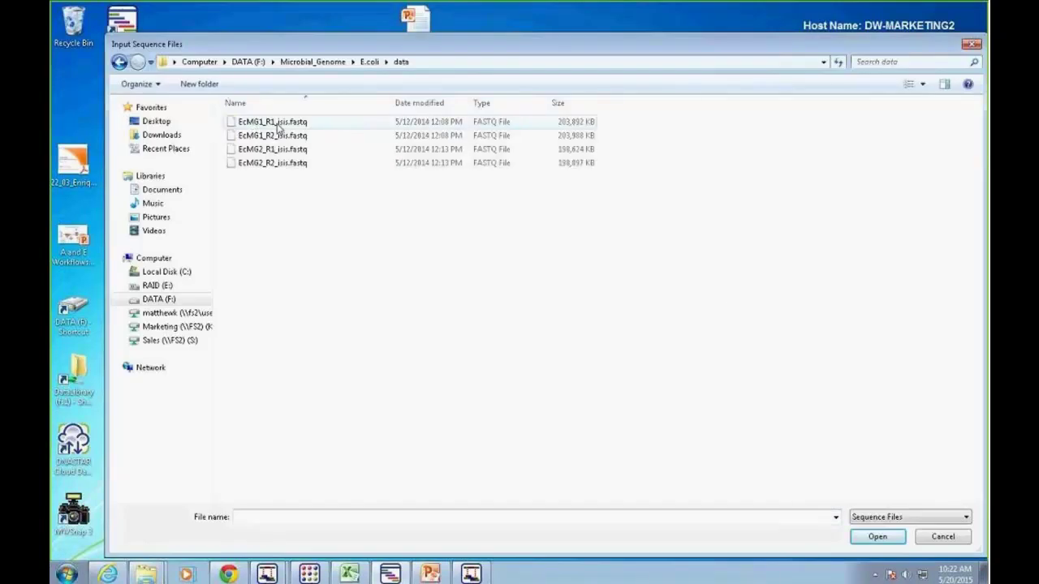
left_click(280, 125)
left_click(283, 136, "ctrl")
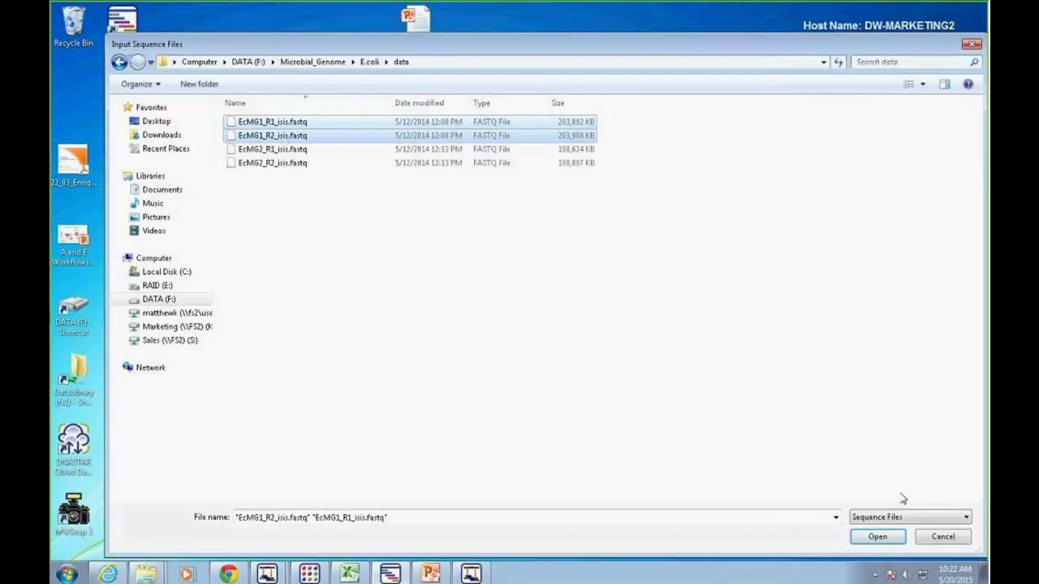
left_click(867, 540)
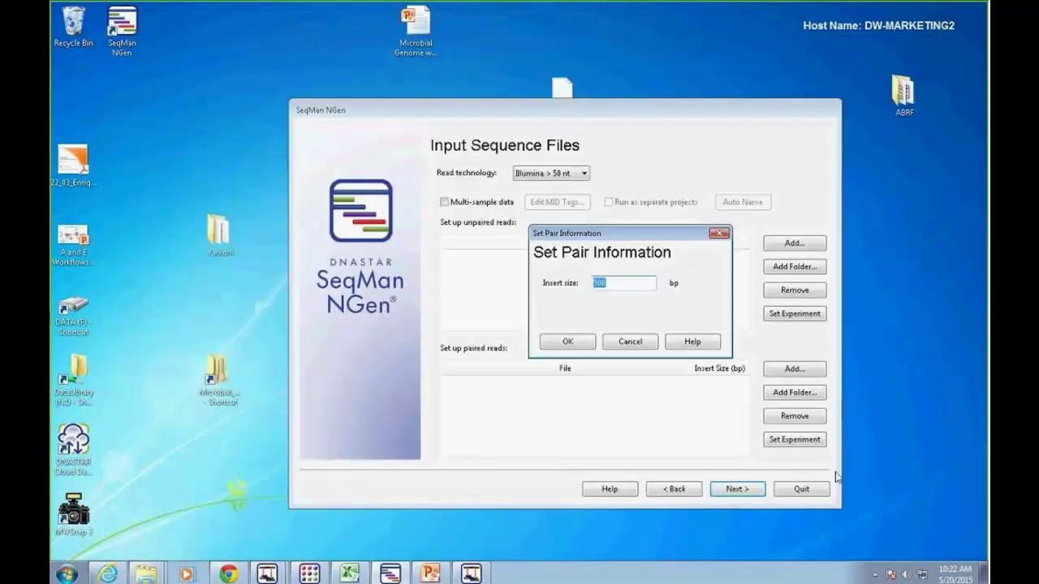
- Set the insert size of the paired reads to 5000 bp and continue to the read options
left_click(610, 284)
type("0")
left_click(568, 342)
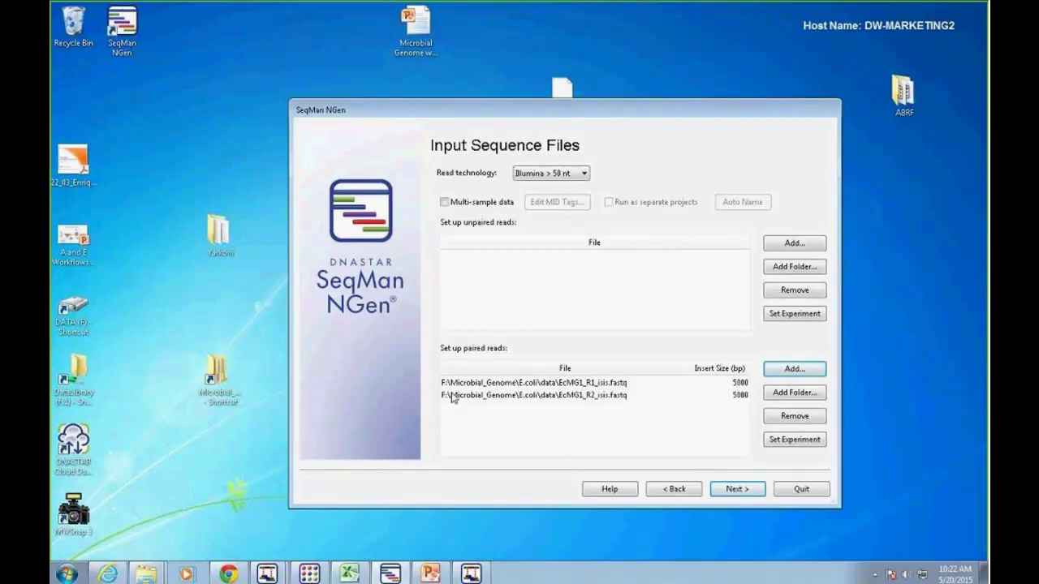
left_click(737, 490)
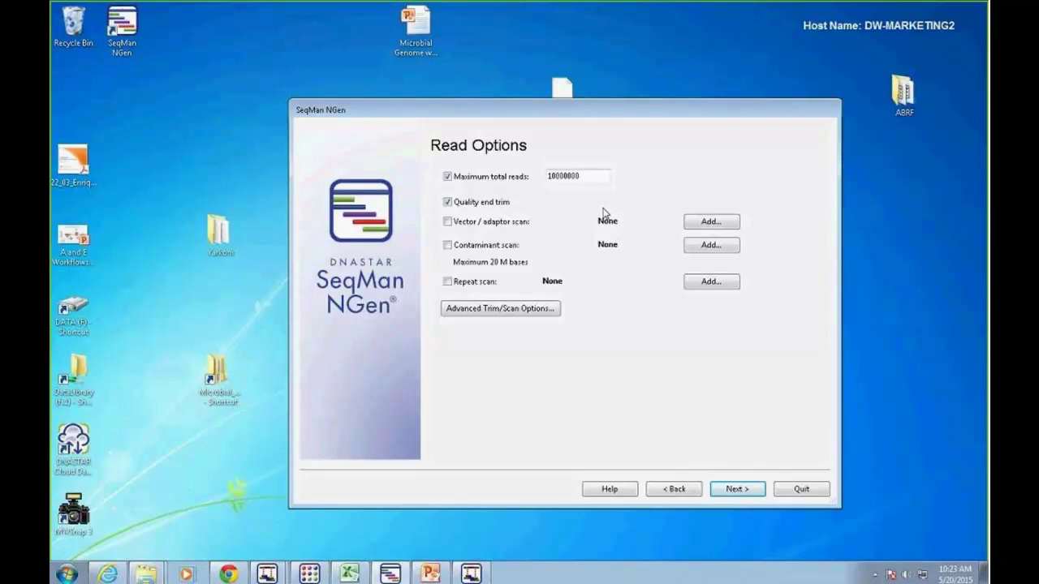
left_click(584, 176)
key("BackSpace")
key("BackSpace")
type("00")
- Try removing small reads with a minimum length of 75 and enabling Trim to mer in the advanced trimming options
left_click(514, 316)
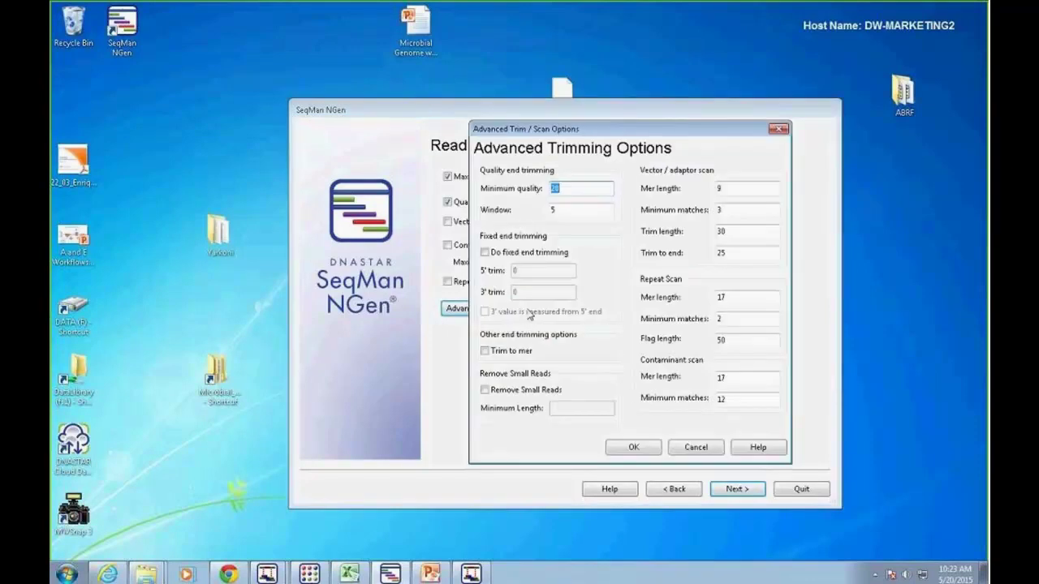
left_click_drag(598, 131, 298, 124)
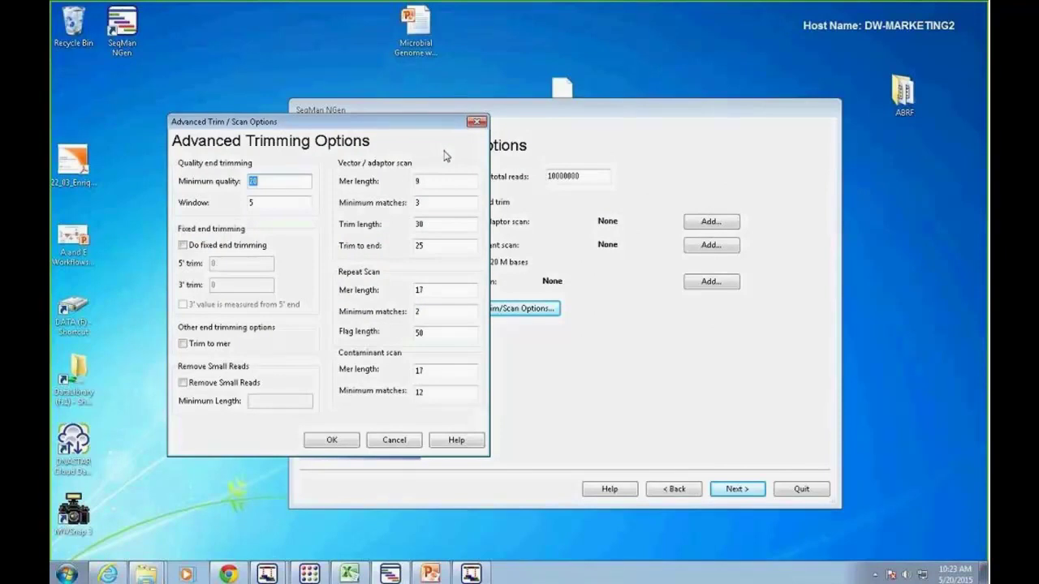
left_click(183, 245)
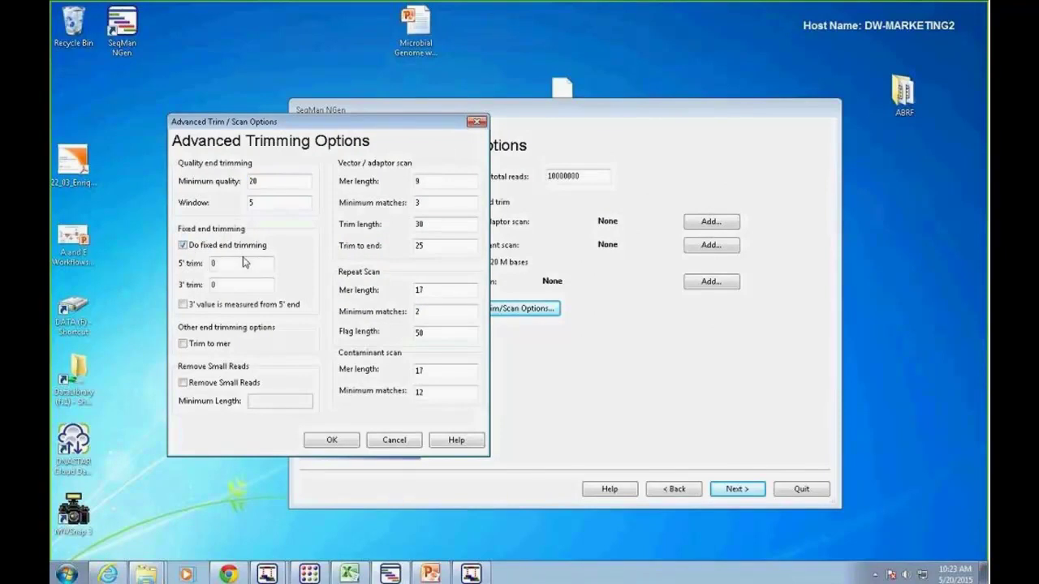
left_click(184, 246)
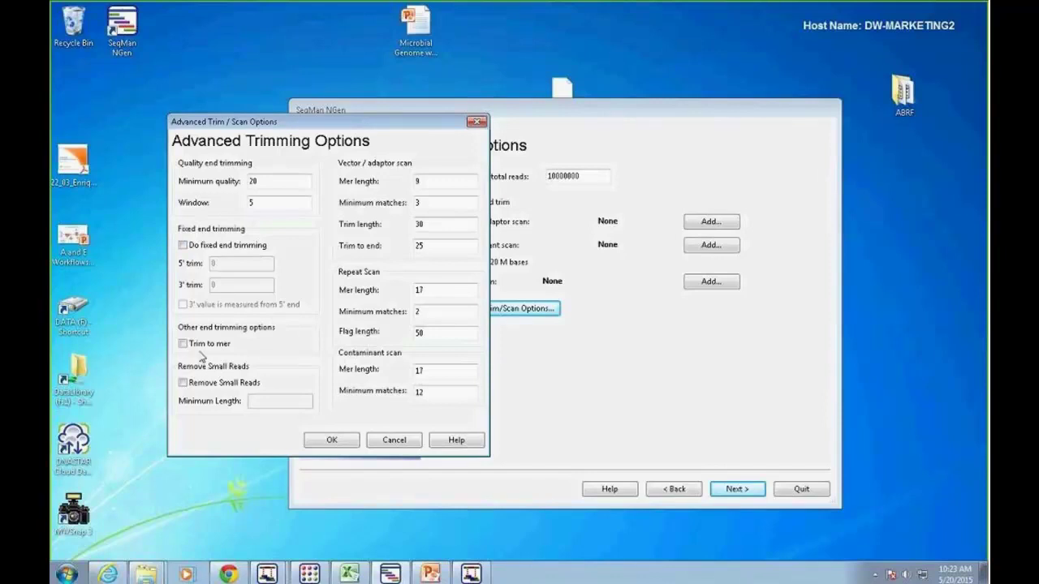
left_click(184, 382)
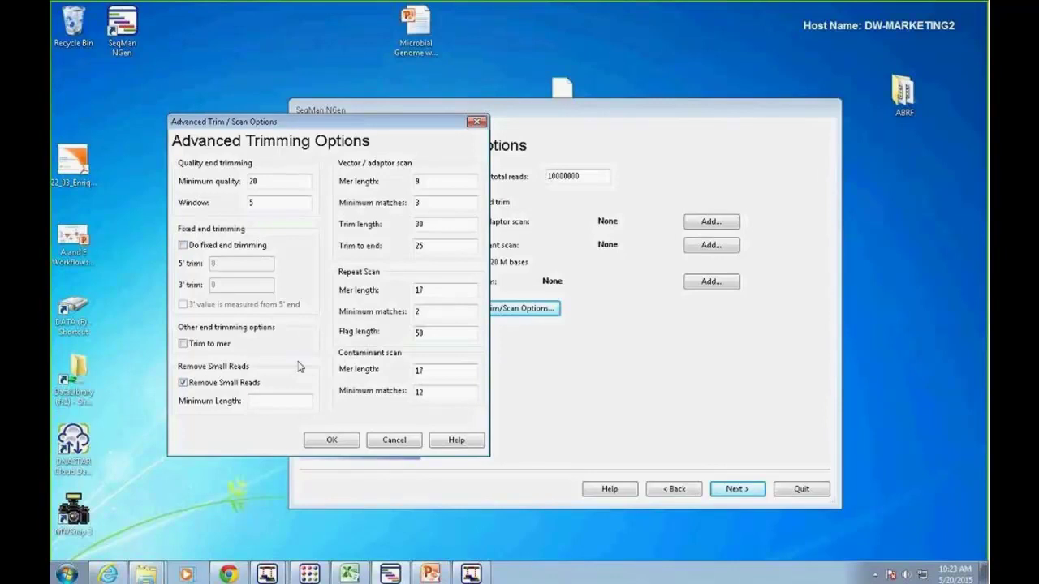
left_click(262, 400)
type("75")
left_click(182, 343)
left_click(394, 440)
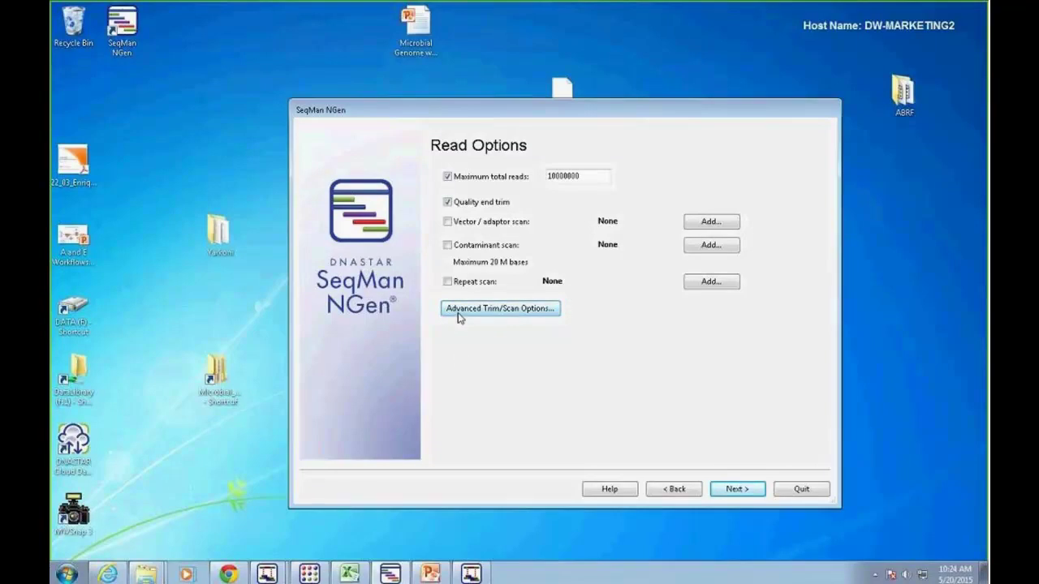
- Continue to the assembly options and set the expected genome length to 4700000 nt
left_click(740, 491)
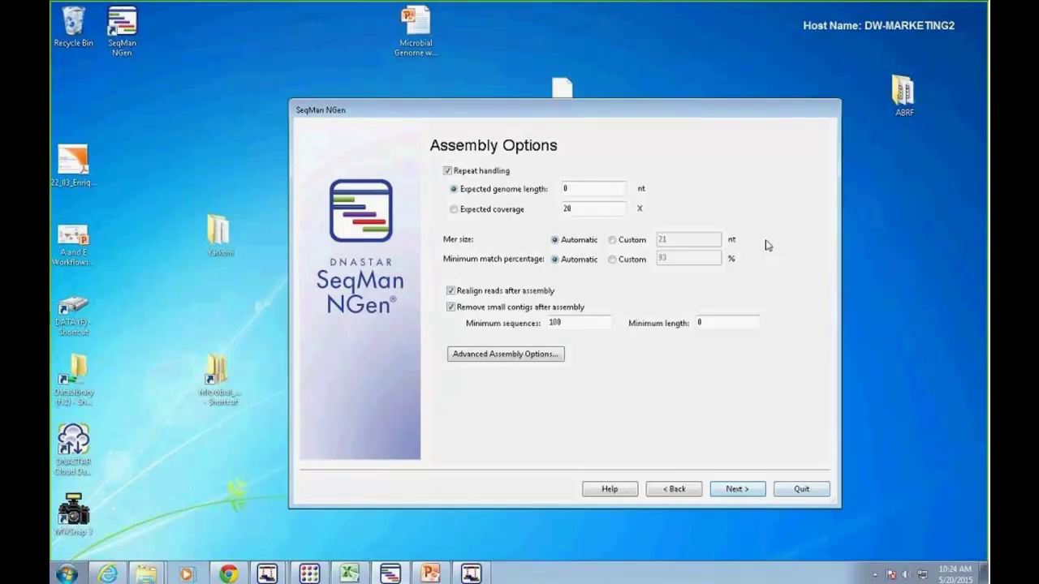
left_click_drag(589, 190, 558, 188)
type("4700000")
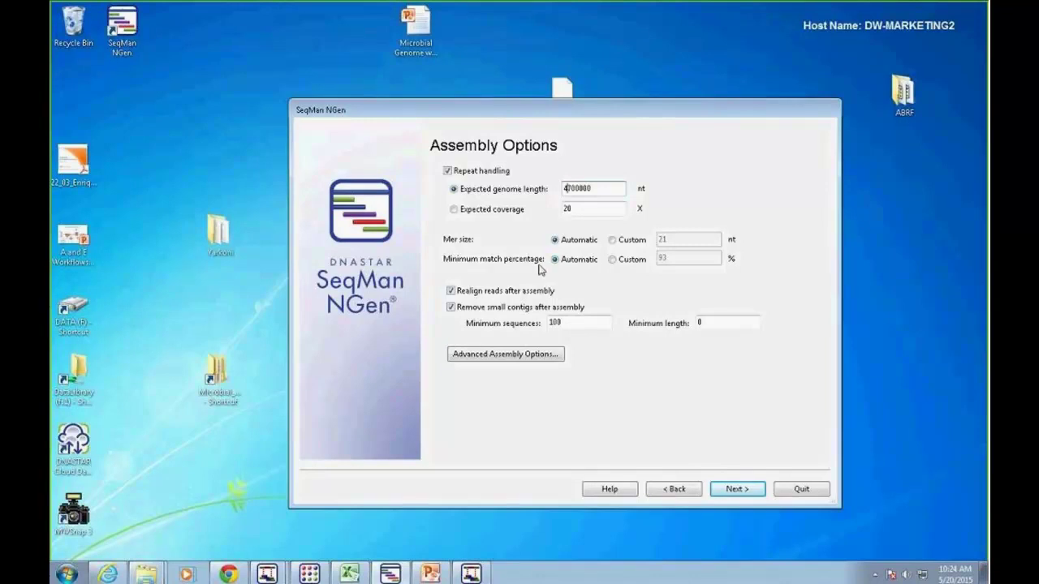
- Switch the minimum match percentage to a custom value of 90%
left_click(615, 259)
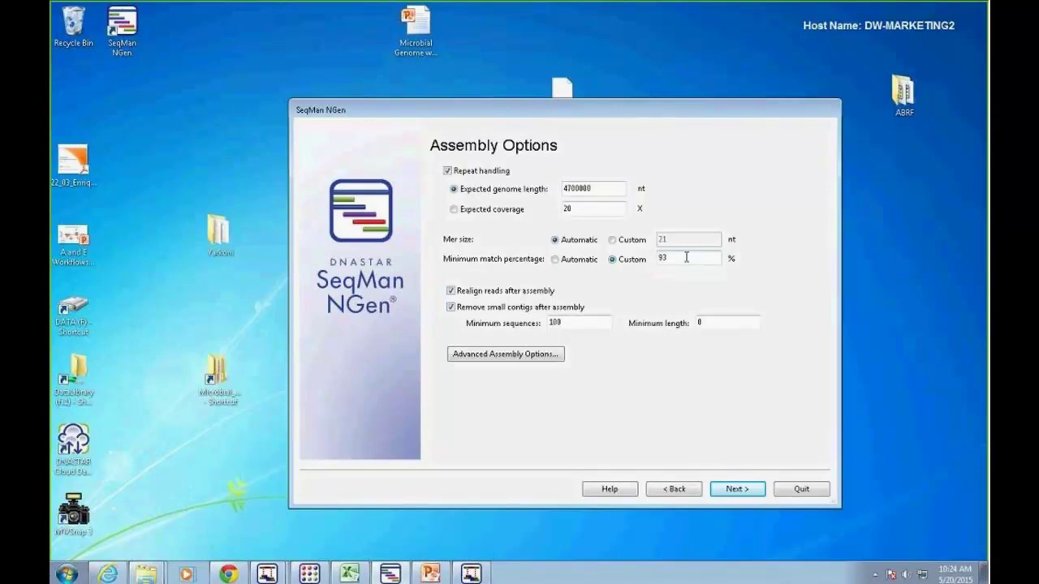
left_click_drag(663, 257, 653, 256)
left_click(690, 259)
key("BackSpace")
type("7")
key("BackSpace")
key("BackSpace")
type("80")
left_click(692, 256)
key("BackSpace")
key("BackSpace")
type("90")
- Set the minimum length for removing small contigs after assembly to 250
left_click(714, 322)
double_click(706, 323)
type("250")
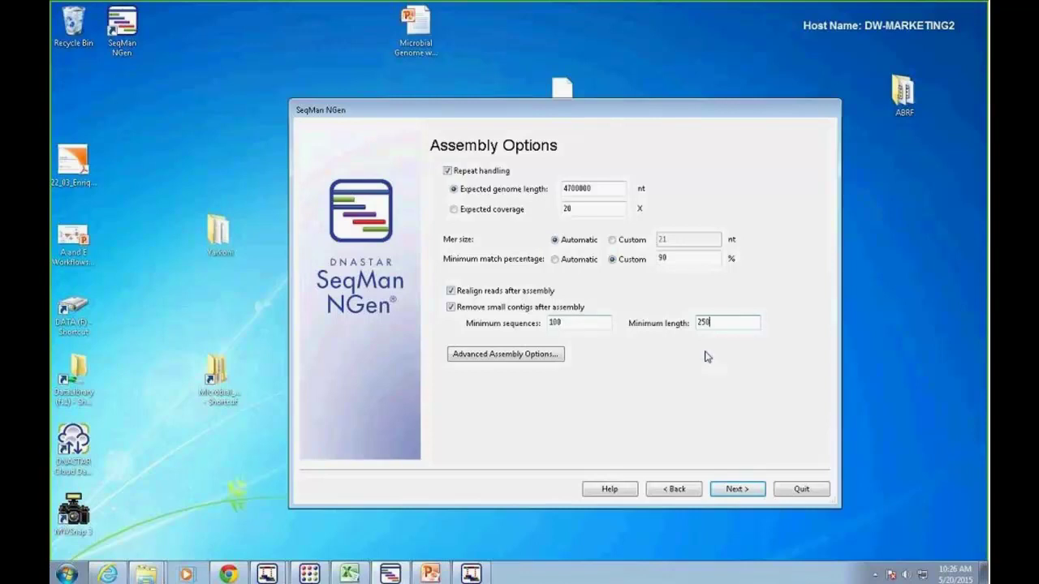
- Examine the advanced assembly options and their parameter descriptions in the help, leaving the settings unsaved
left_click(496, 359)
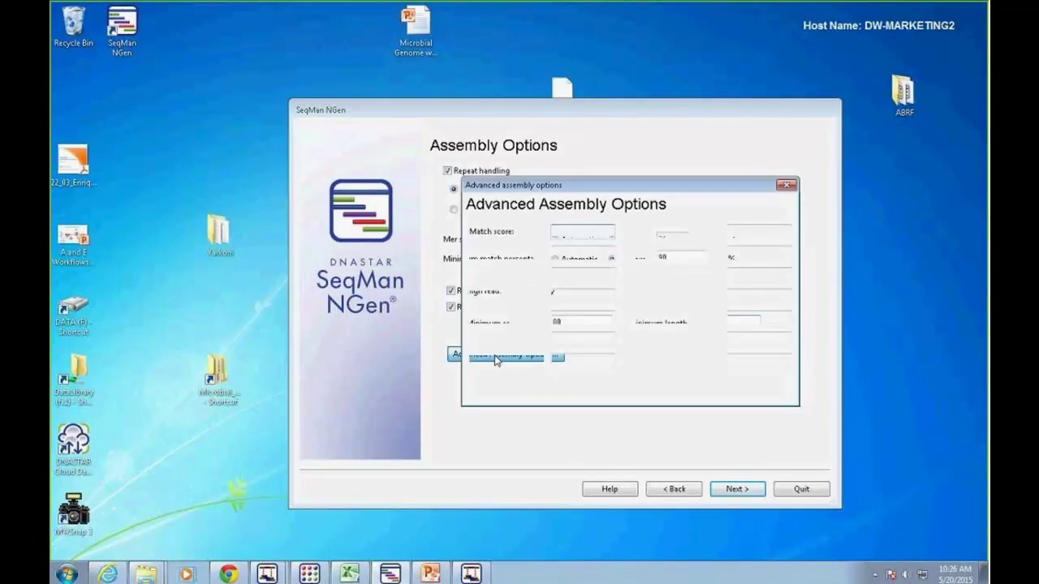
left_click_drag(596, 188, 277, 171)
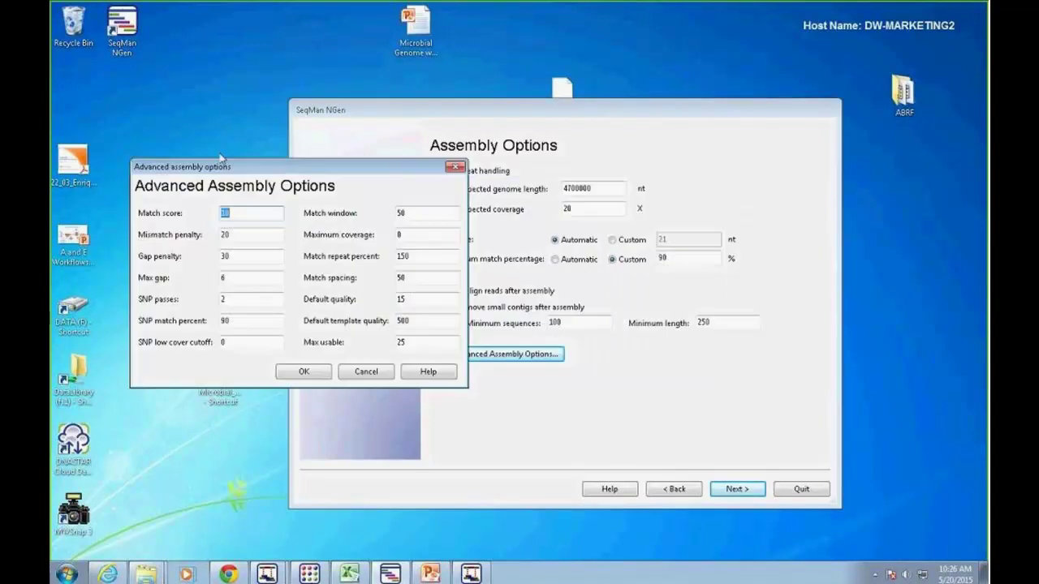
left_click(430, 375)
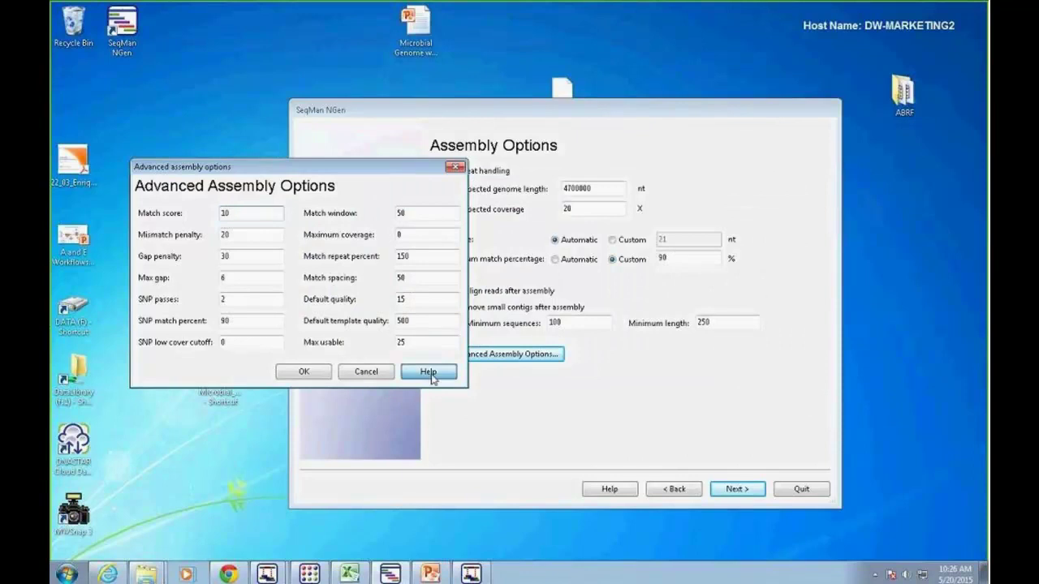
left_click_drag(448, 91, 450, 57)
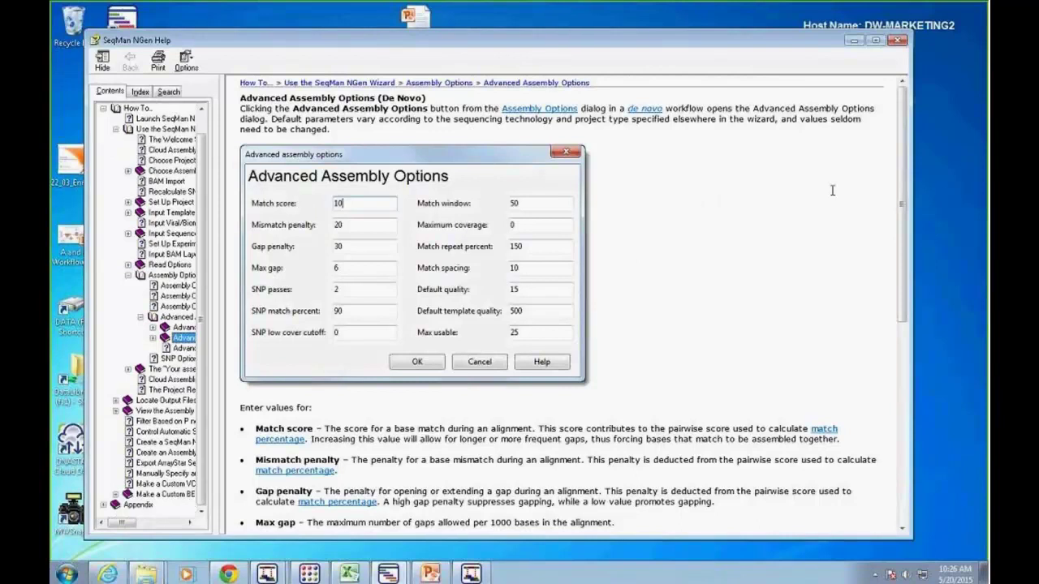
scroll(876, 265, "down", 5)
scroll(877, 266, "down", 6)
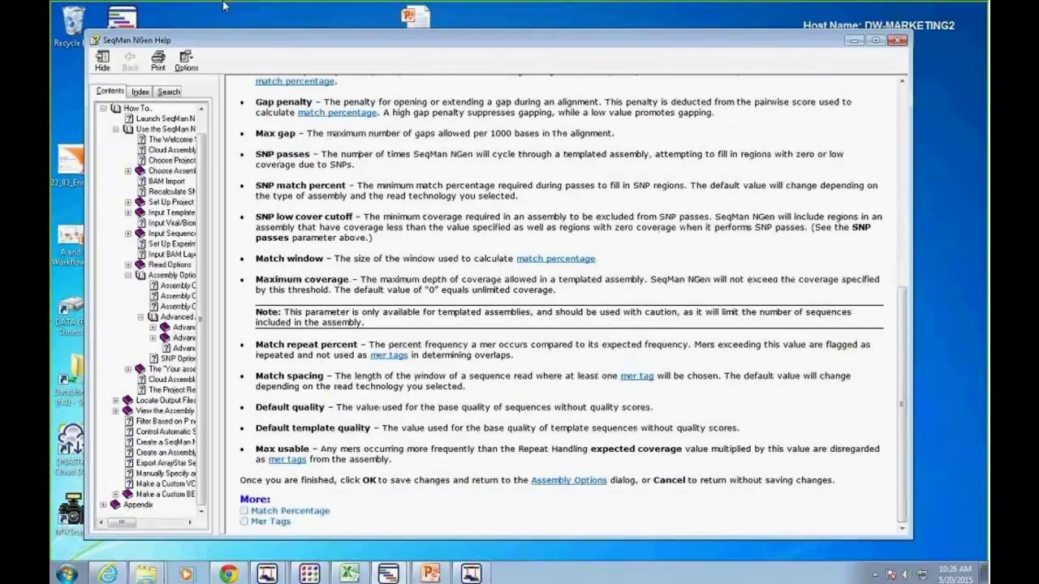
left_click_drag(773, 45, 771, 70)
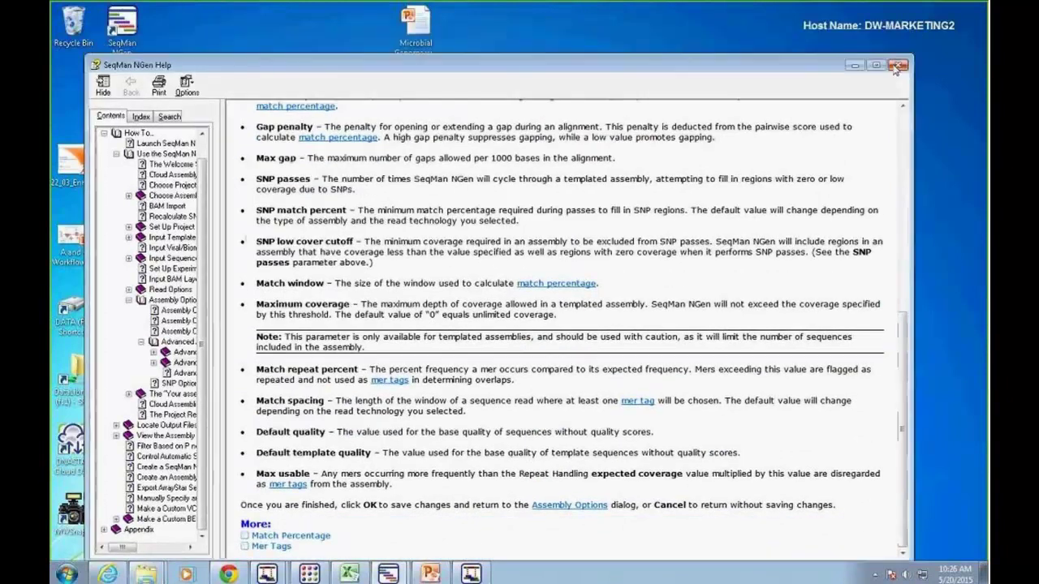
left_click(897, 65)
left_click(370, 373)
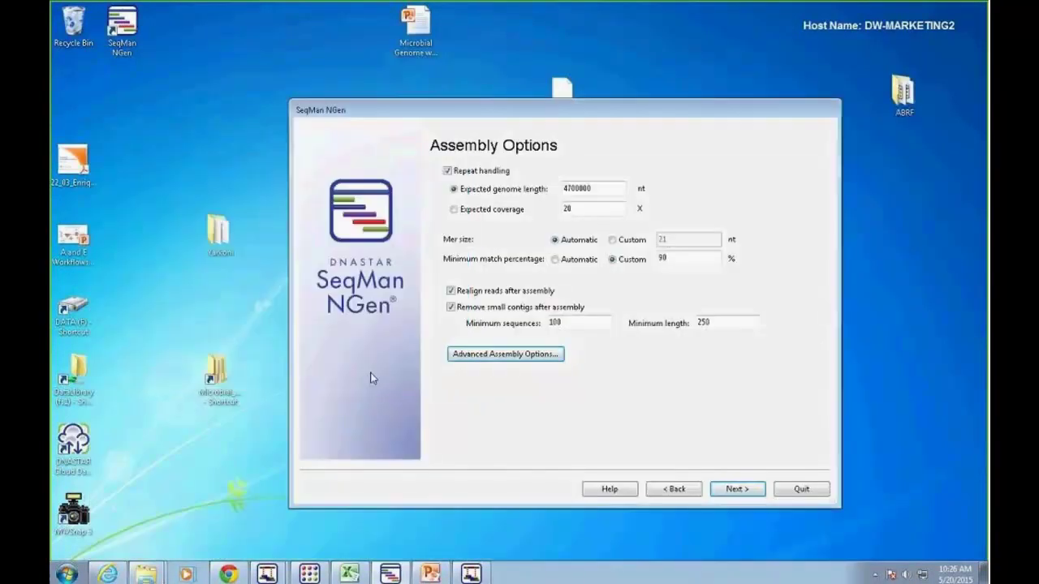
- Proceed from the assembly options to the generated assembly script
left_click(737, 489)
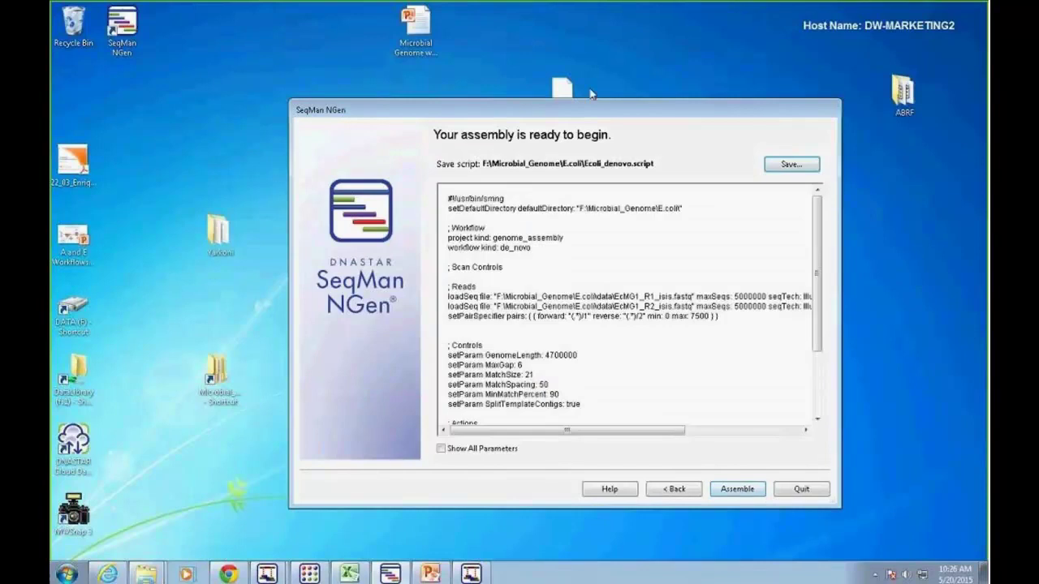
- Review the project kind, workflow kind, read loading and pair specifier lines of the generated assembly script
left_click_drag(598, 111, 577, 91)
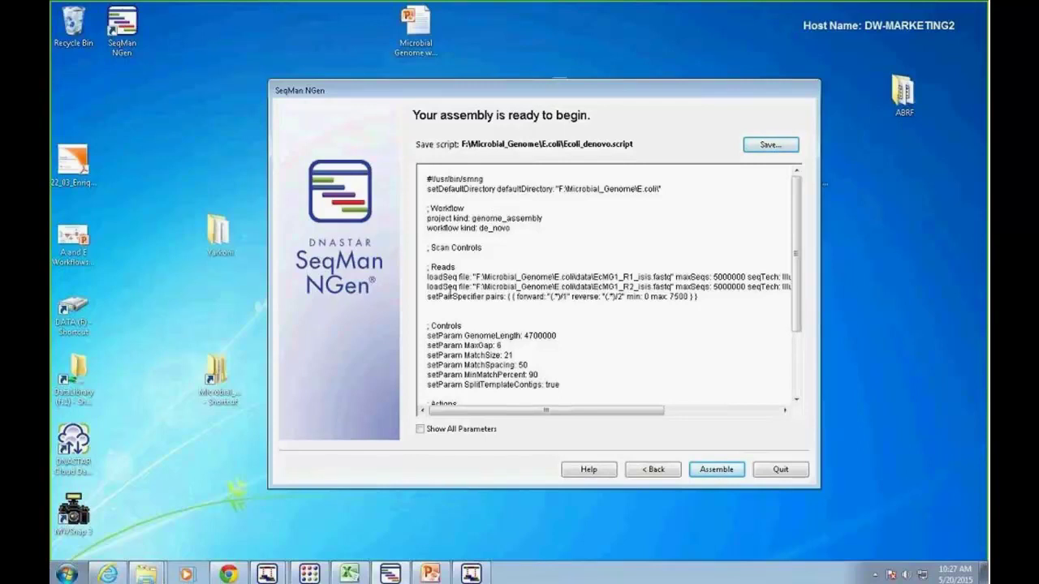
left_click_drag(430, 219, 539, 218)
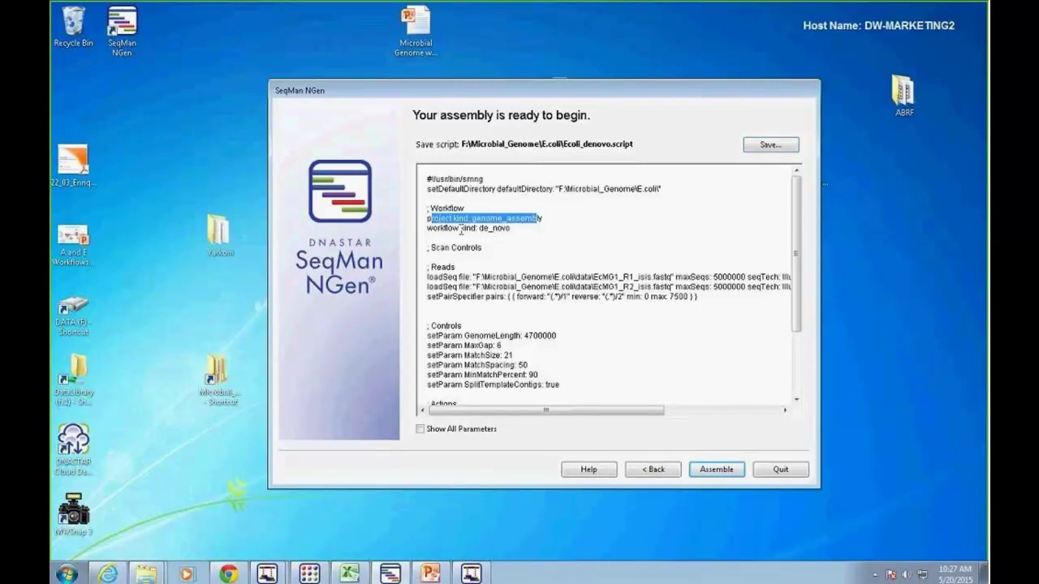
left_click(451, 231)
left_click_drag(451, 228, 511, 228)
left_click_drag(435, 277, 795, 349)
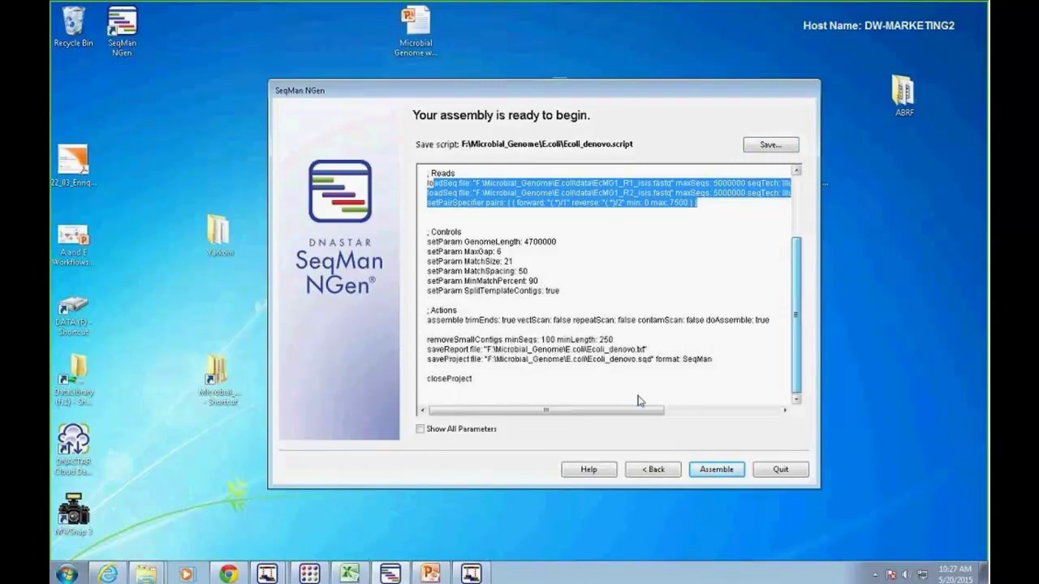
- Show all parameters in the assembly script and save it as Ecoli_denovo.script in the E.coli folder
left_click(420, 429)
mouse_move(796, 202)
left_mouse_down()
mouse_move(795, 357)
mouse_move(797, 193)
left_mouse_up()
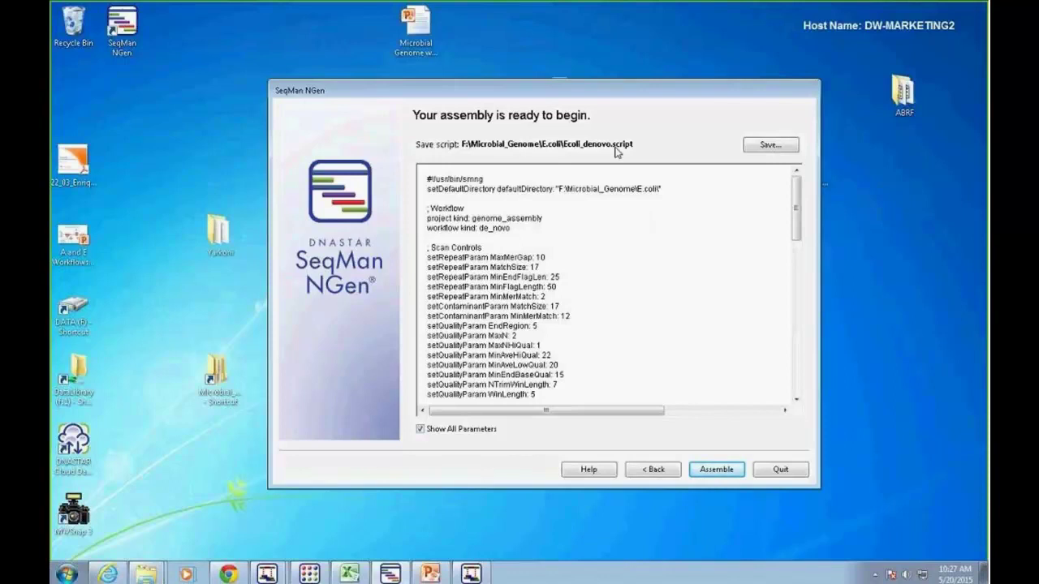
left_click(767, 145)
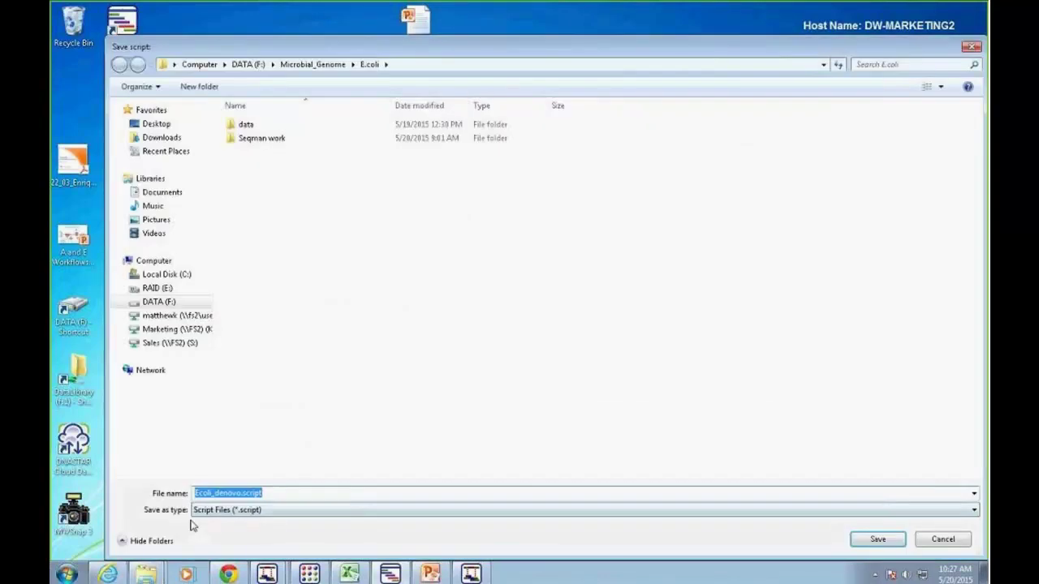
left_click(874, 539)
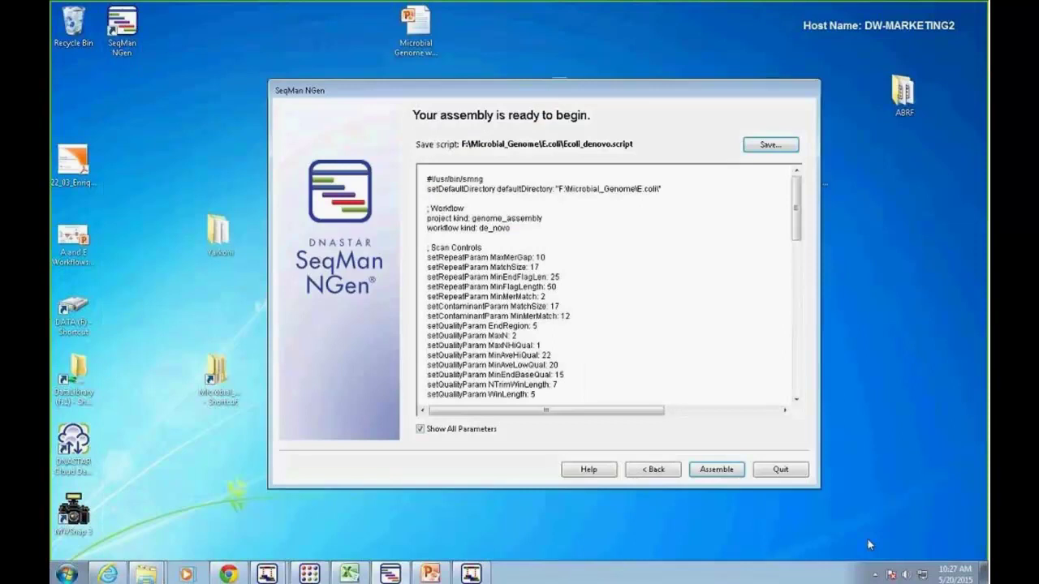
- Start the de novo assembly and view the log export dialog without exporting a log file
left_click(716, 468)
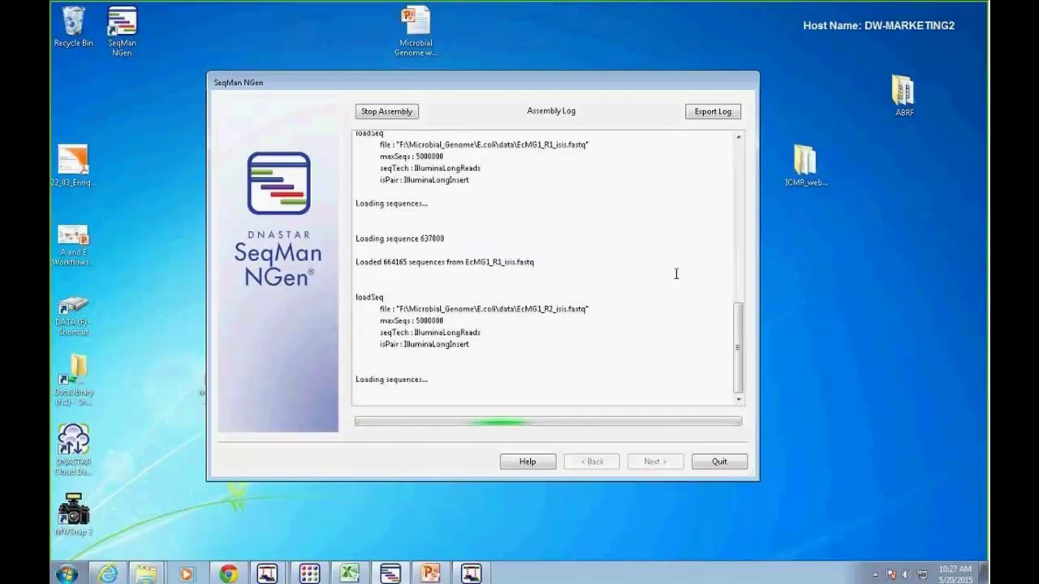
left_click(707, 114)
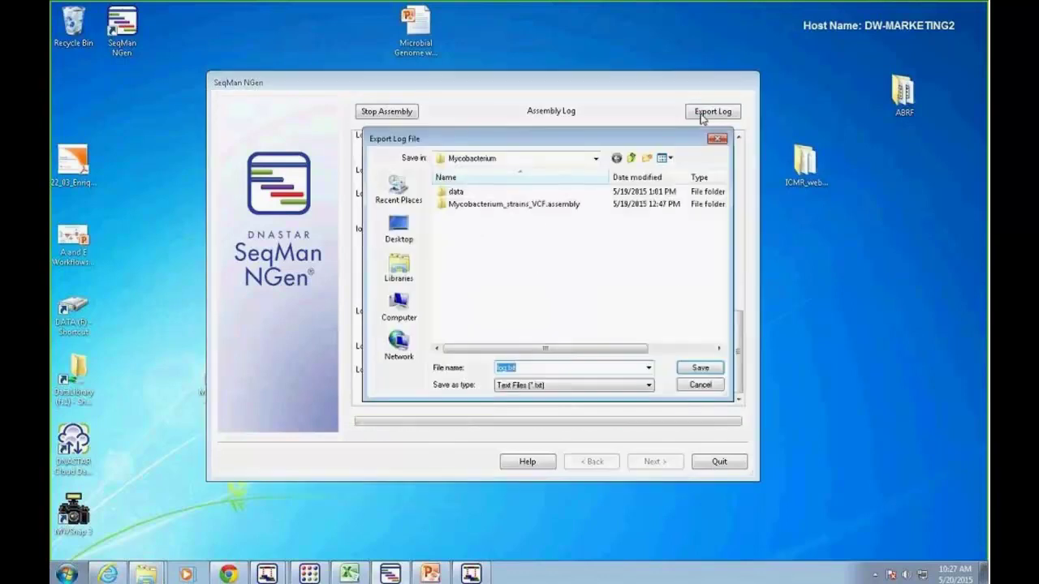
left_click(699, 384)
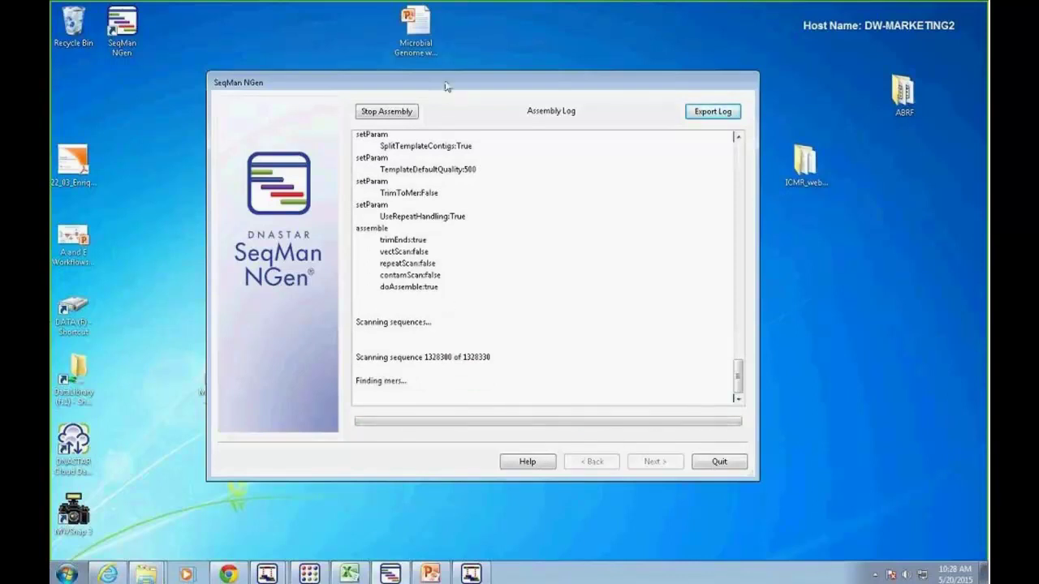
- Open Windows Task Manager beside the assembly log and monitor the memory use of the running assembly process
left_click_drag(411, 88, 322, 122)
right_click(690, 571)
left_click(661, 537)
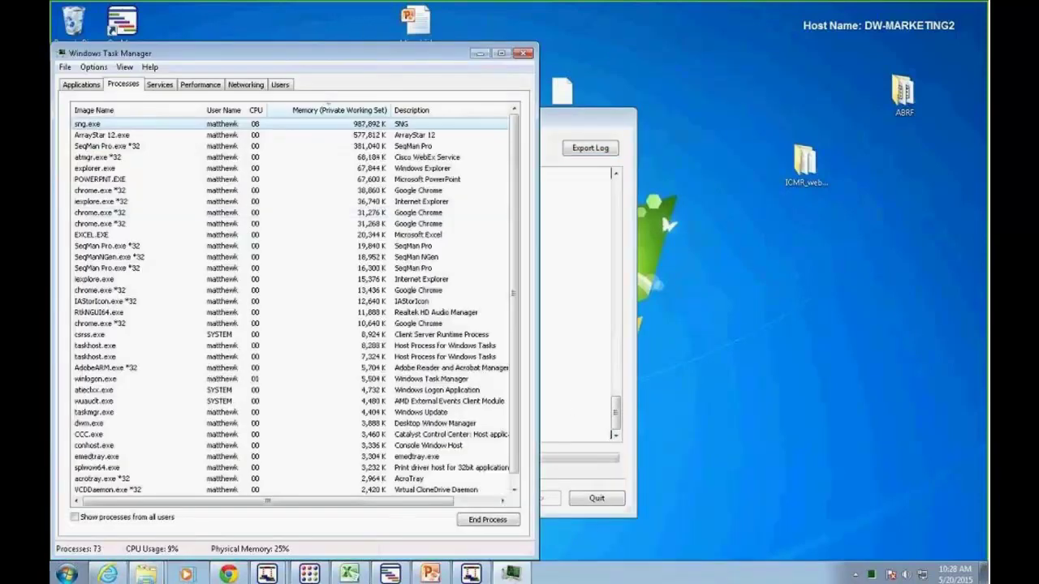
left_click_drag(284, 52, 746, 33)
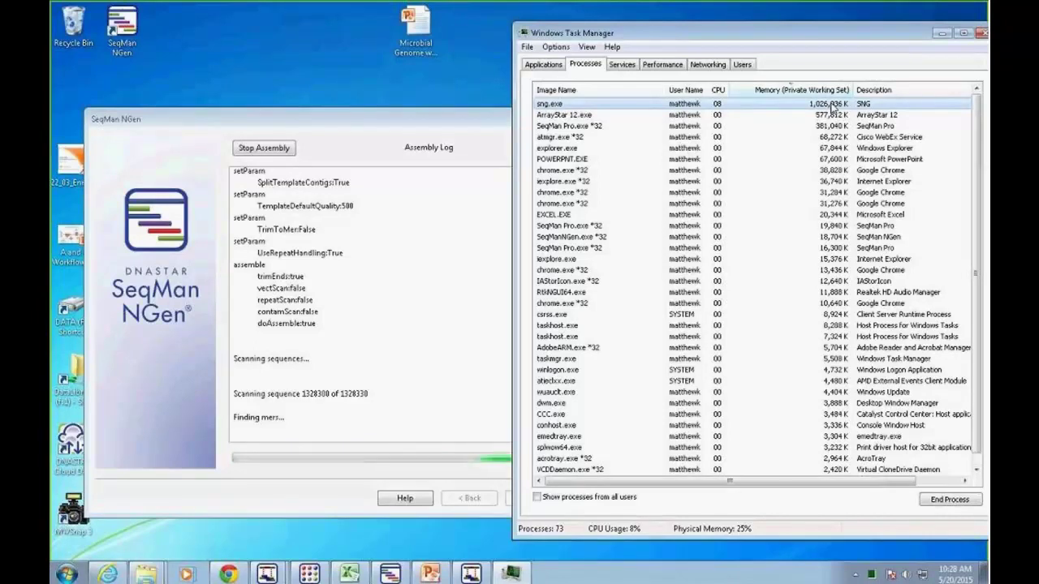
left_click(378, 122)
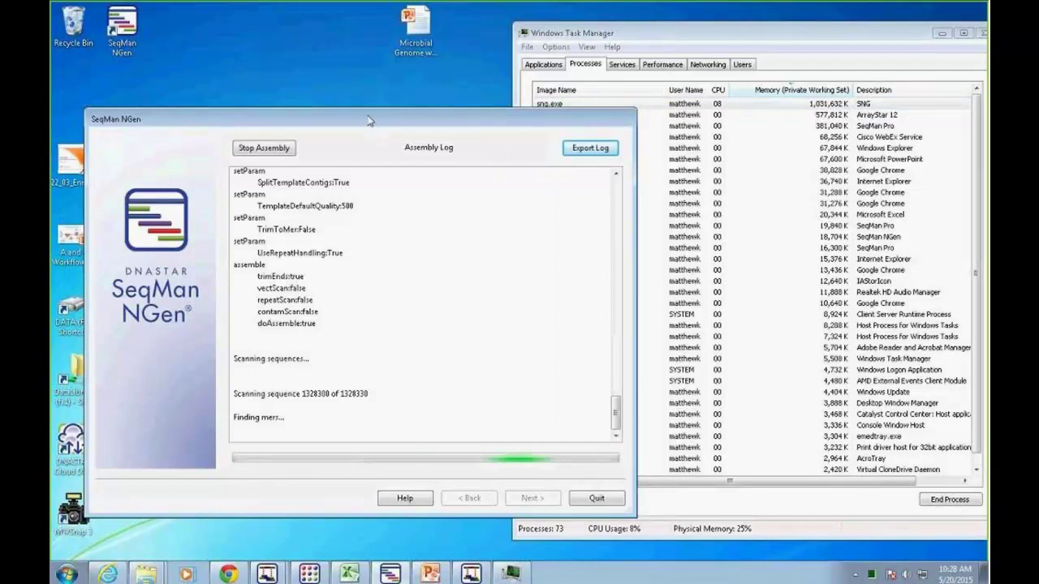
left_click_drag(378, 122, 369, 118)
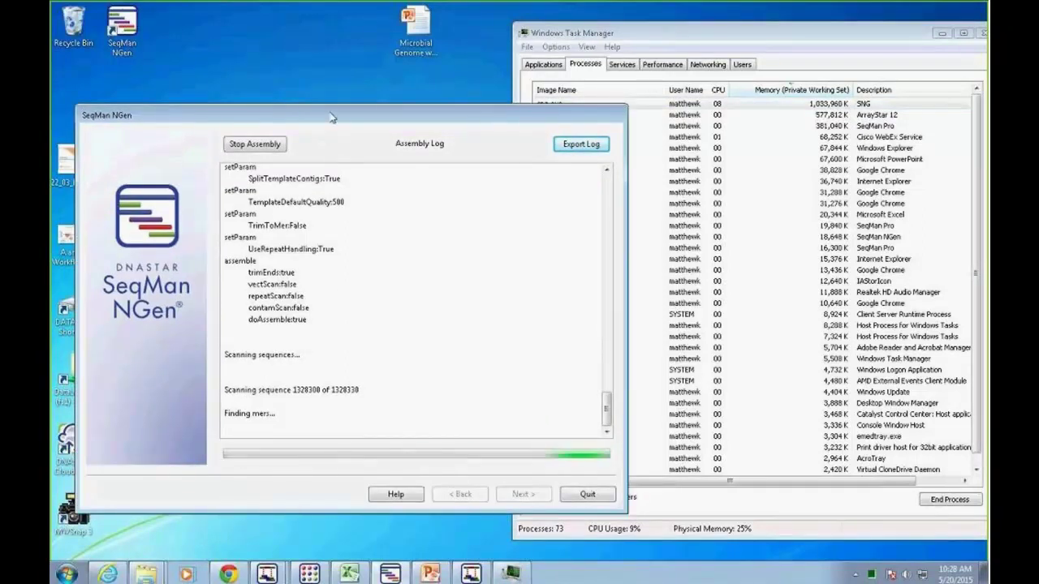
left_click_drag(322, 105, 297, 104)
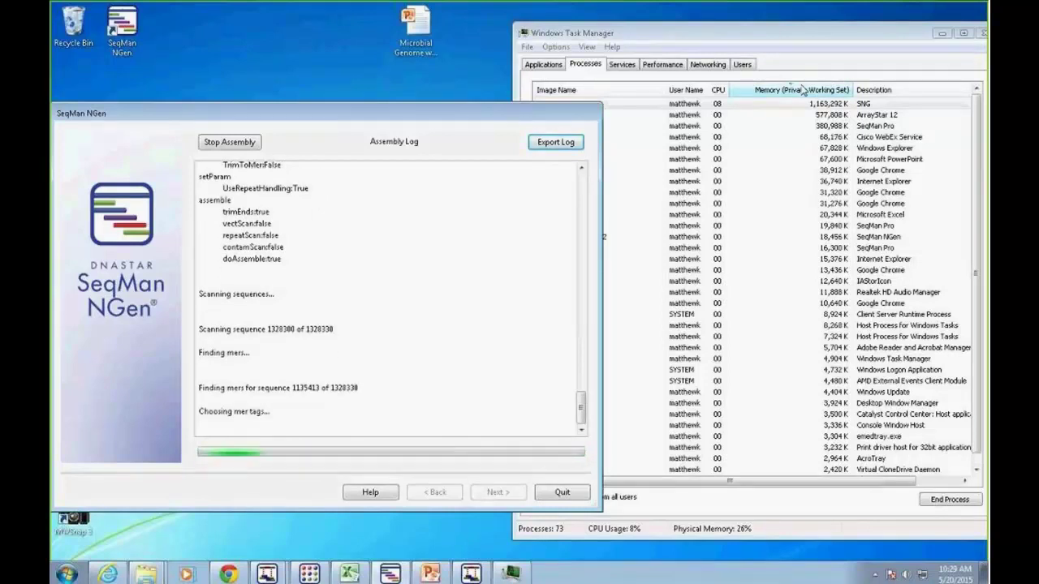
left_click_drag(405, 104, 448, 88)
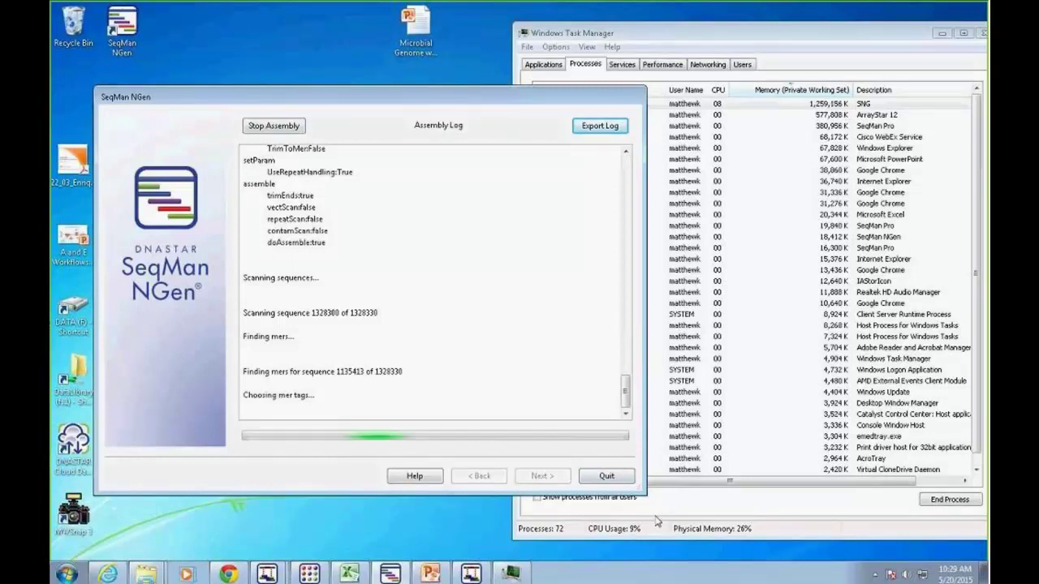
- Quit SeqMan NGen, cancelling the running assembly, and minimize Task Manager
left_click(606, 475)
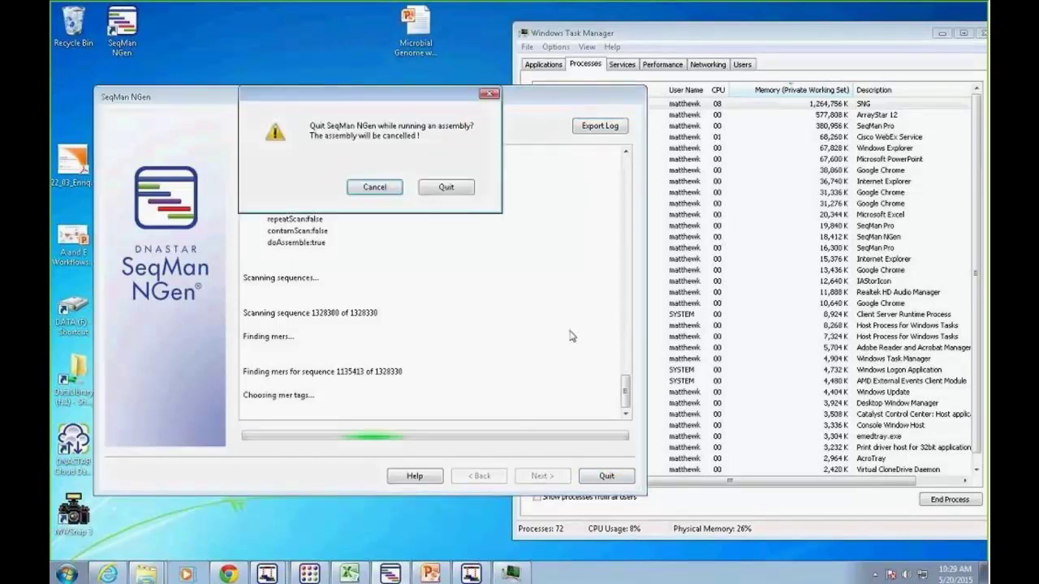
left_click(446, 187)
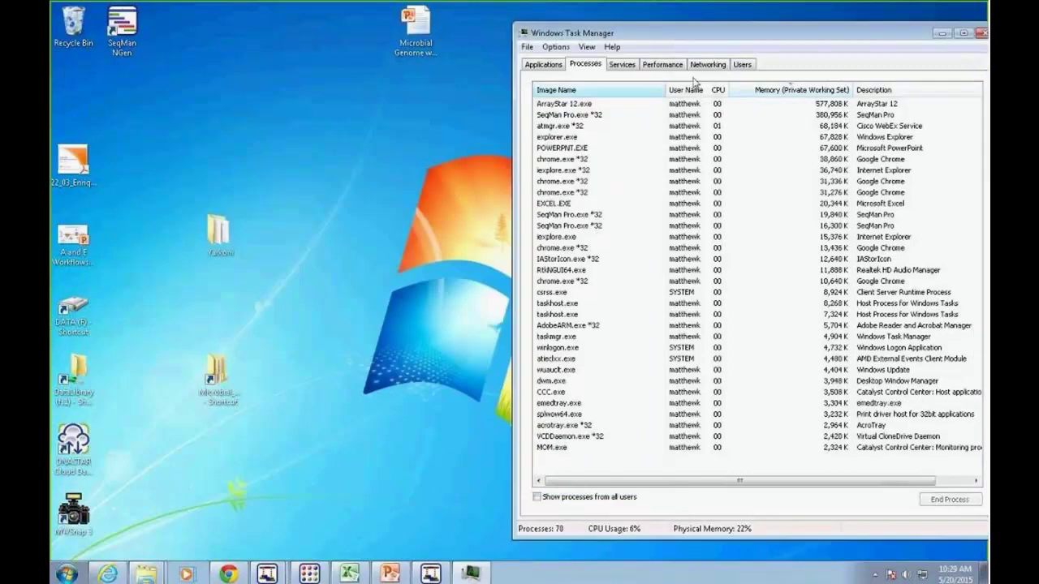
left_click(942, 33)
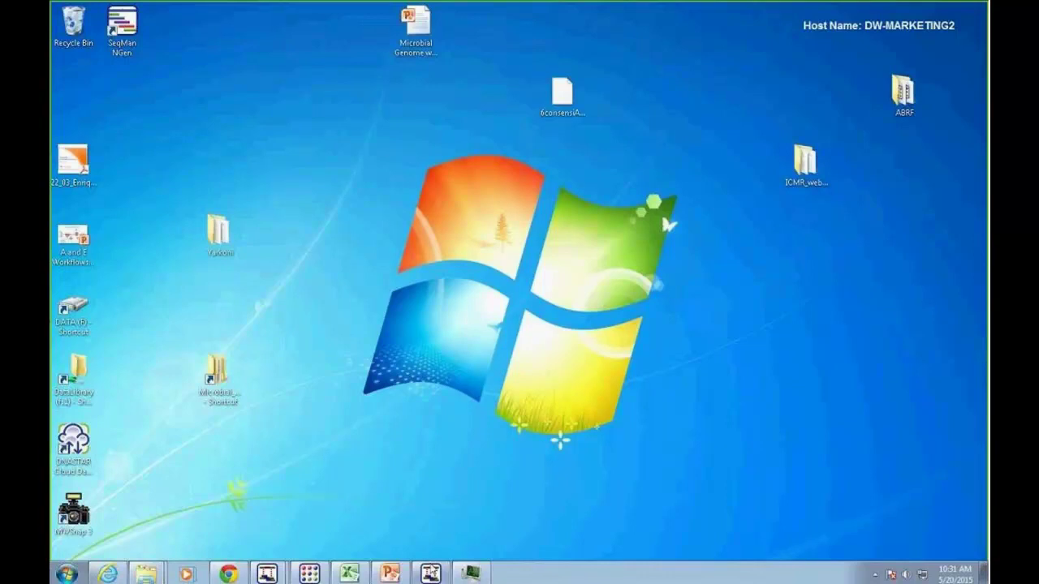
- Switch to the SeqMan Pro window holding the finished E. coli K12 de novo project, leaving the Sample1.assembly window minimized
mouse_move(274, 569)
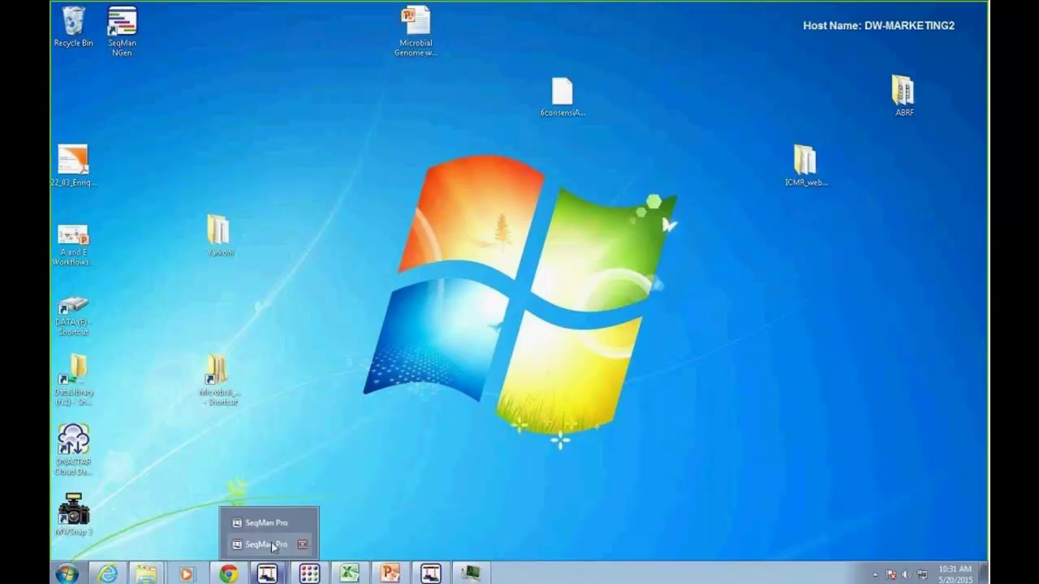
left_click(430, 573)
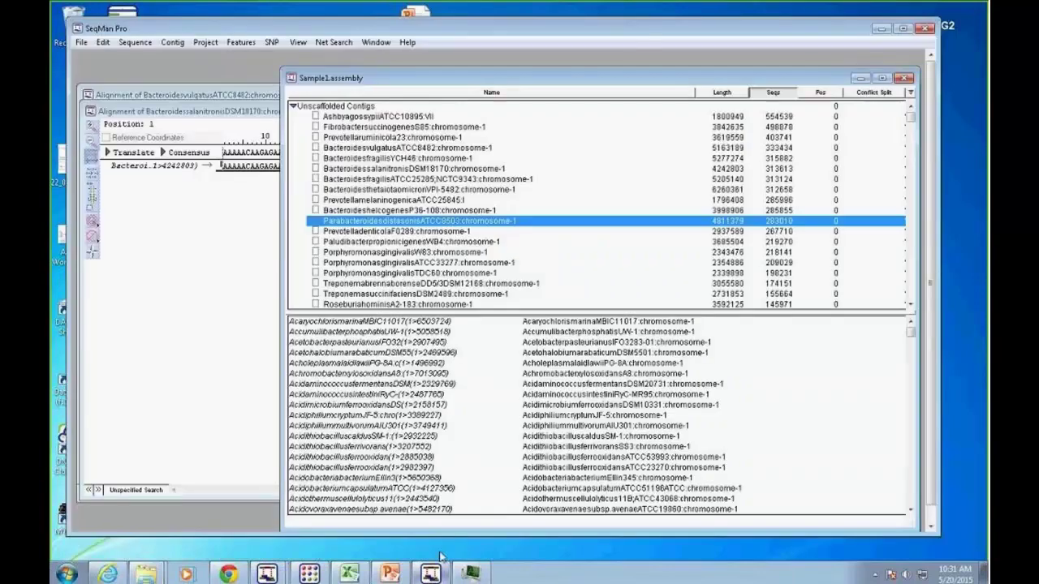
left_click(881, 28)
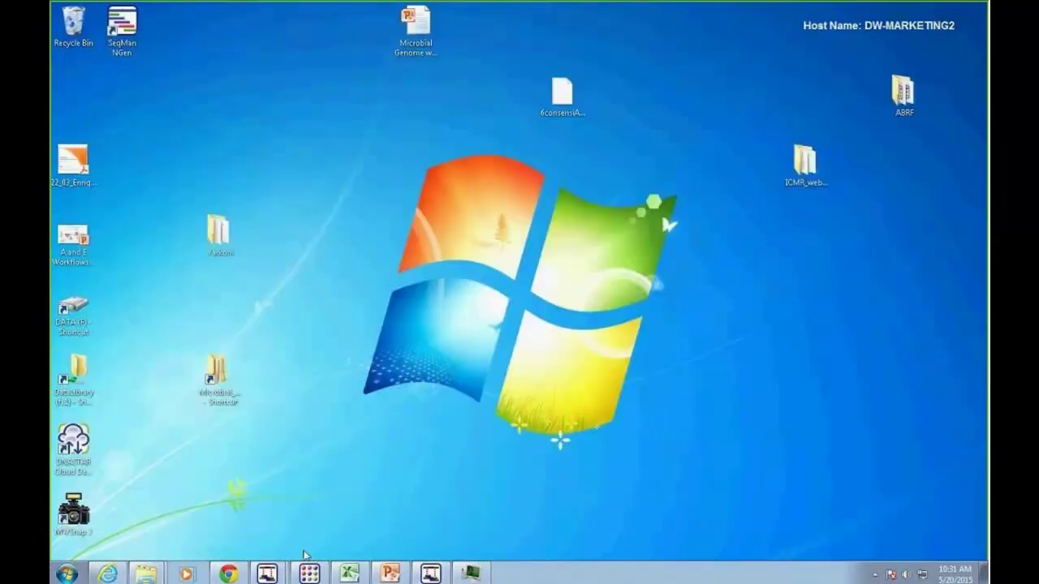
left_click(264, 571)
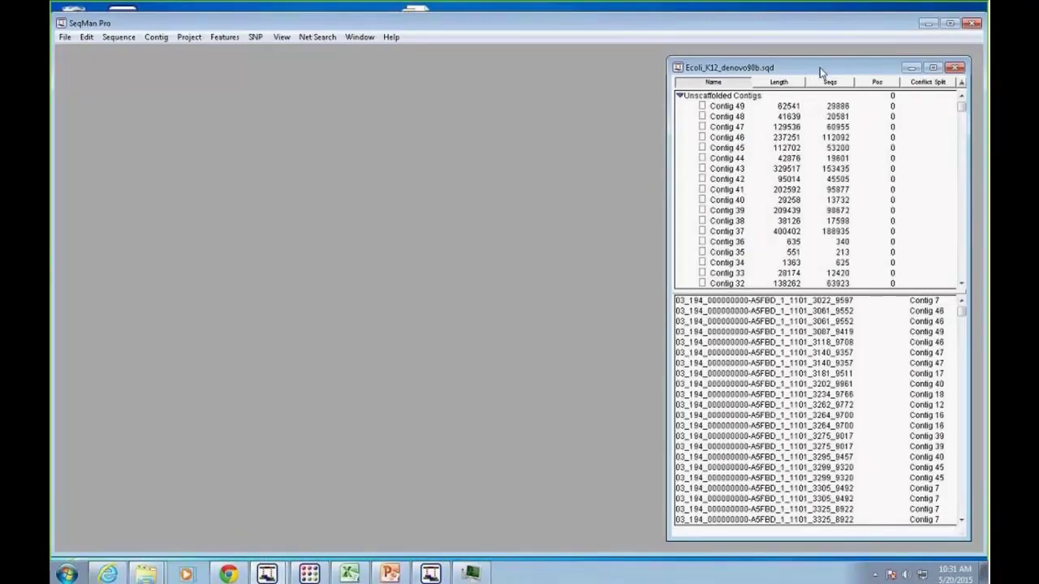
left_click_drag(820, 72, 758, 76)
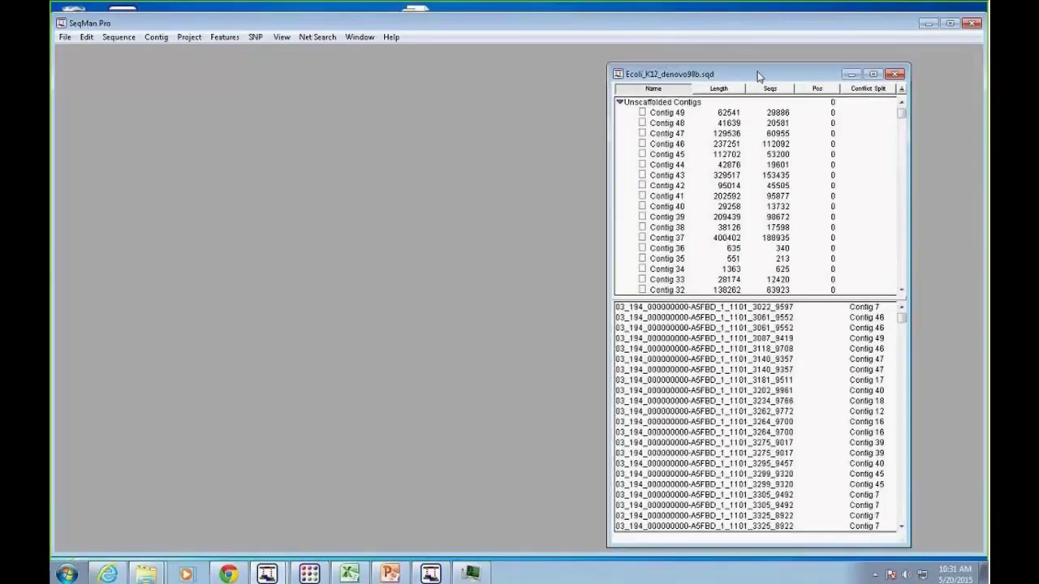
- Open the project's assembly report and enlarge its window beside the contig list
left_click(195, 37)
left_click(204, 72)
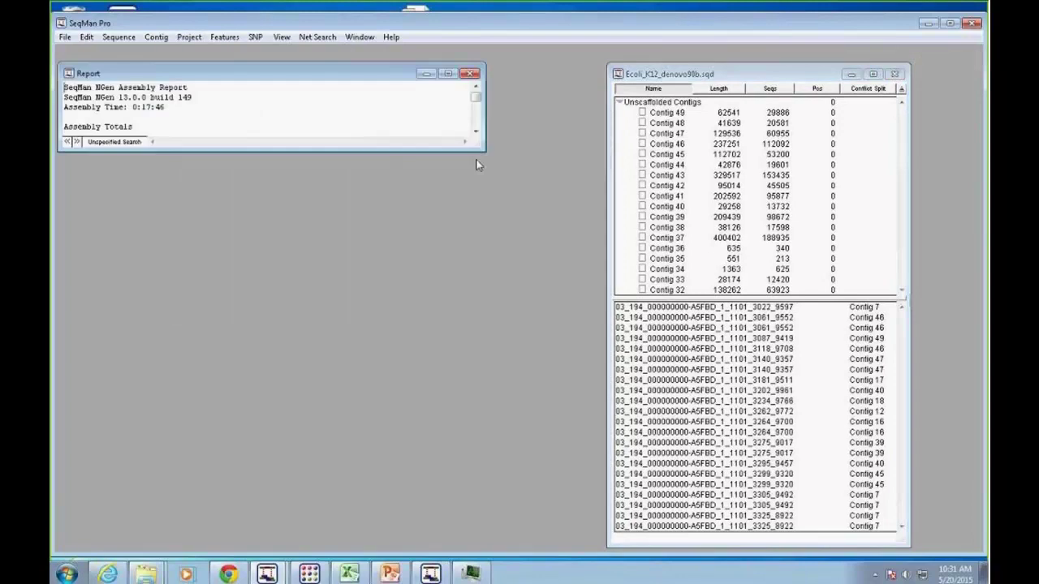
left_click_drag(469, 141, 537, 472)
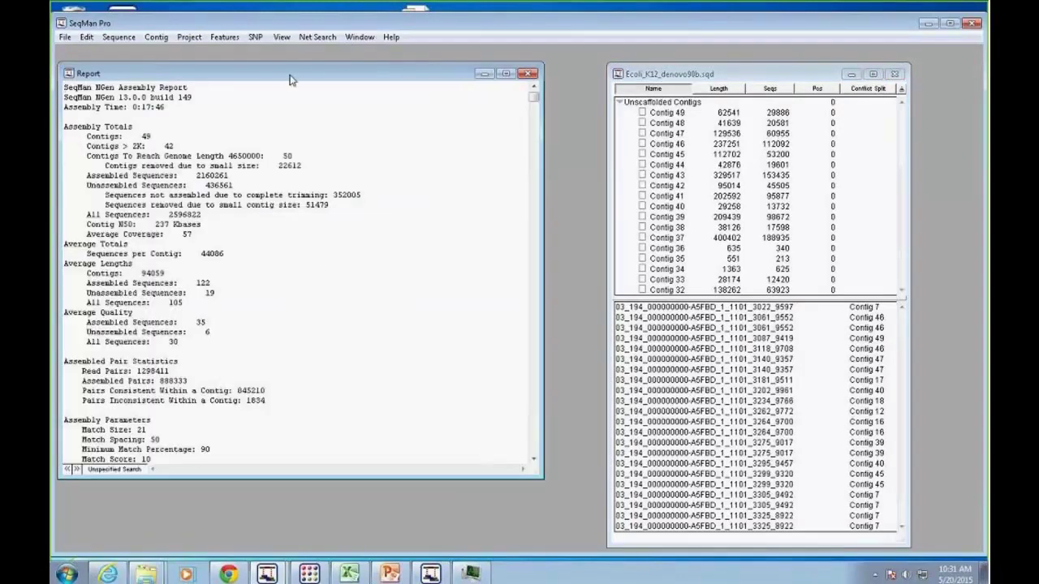
left_click_drag(292, 81, 322, 89)
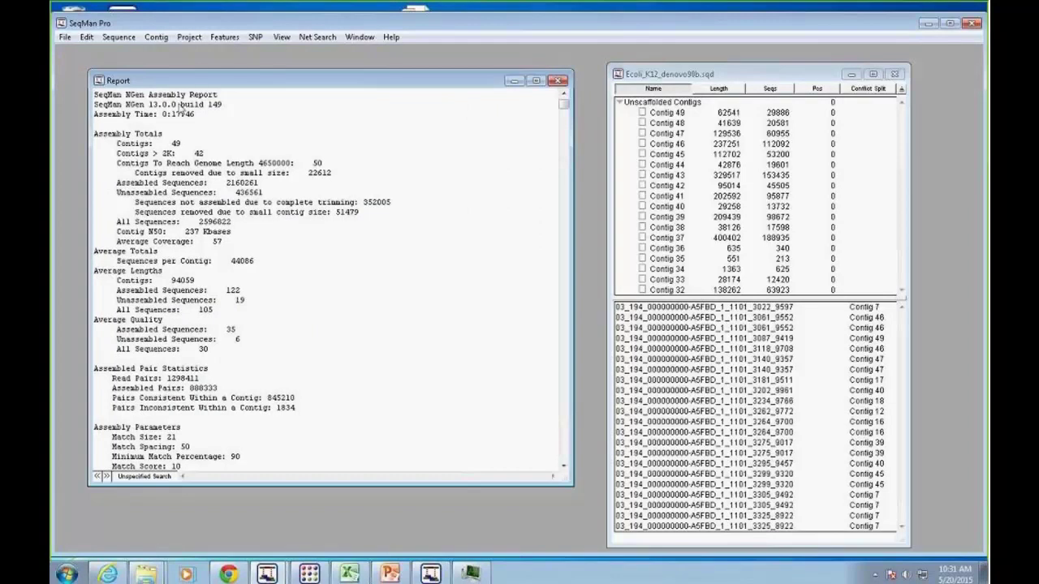
- Examine the report's assembly time, contigs to reach genome length, contig N50, minimum match percentage and script, and close the report
left_click(96, 115)
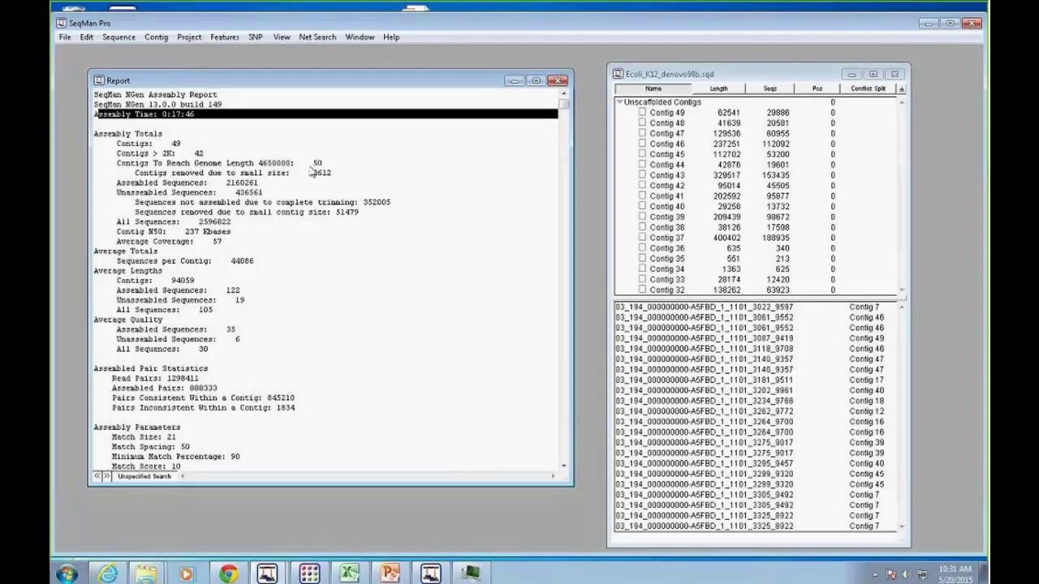
left_click_drag(258, 163, 322, 163)
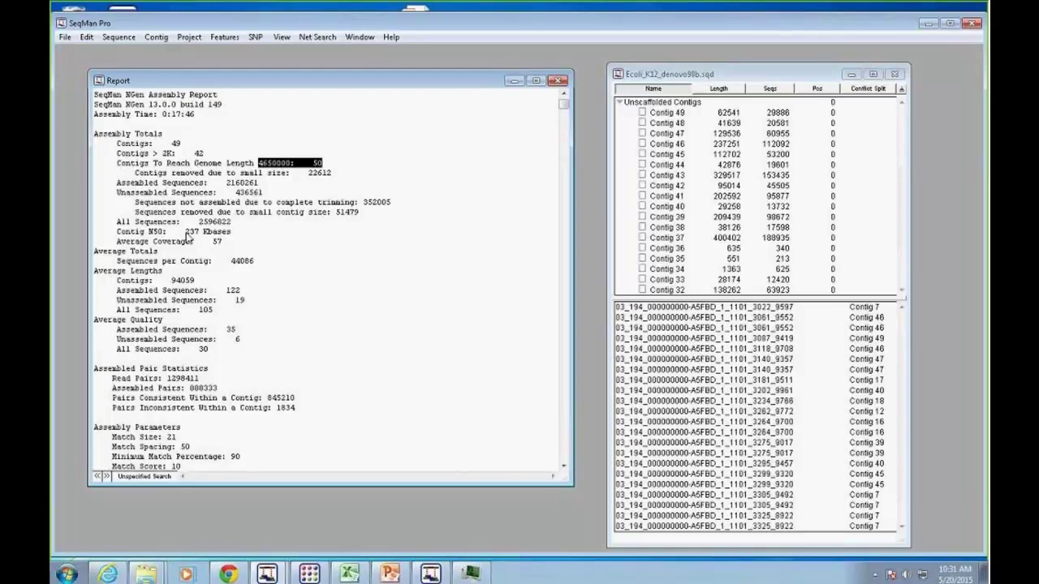
left_click_drag(185, 232, 231, 234)
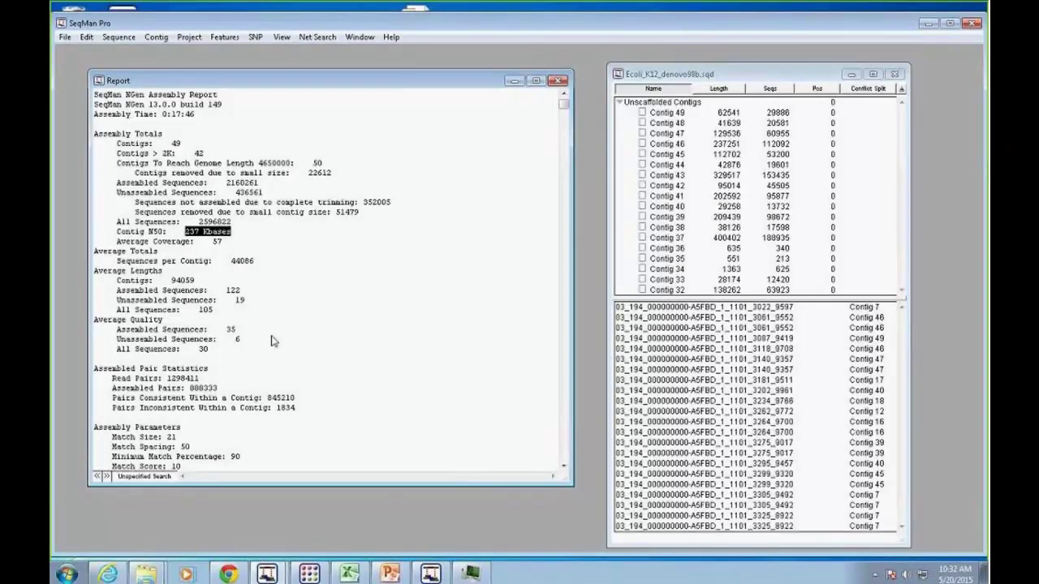
scroll(237, 337, "down", 2)
left_click_drag(241, 398, 229, 398)
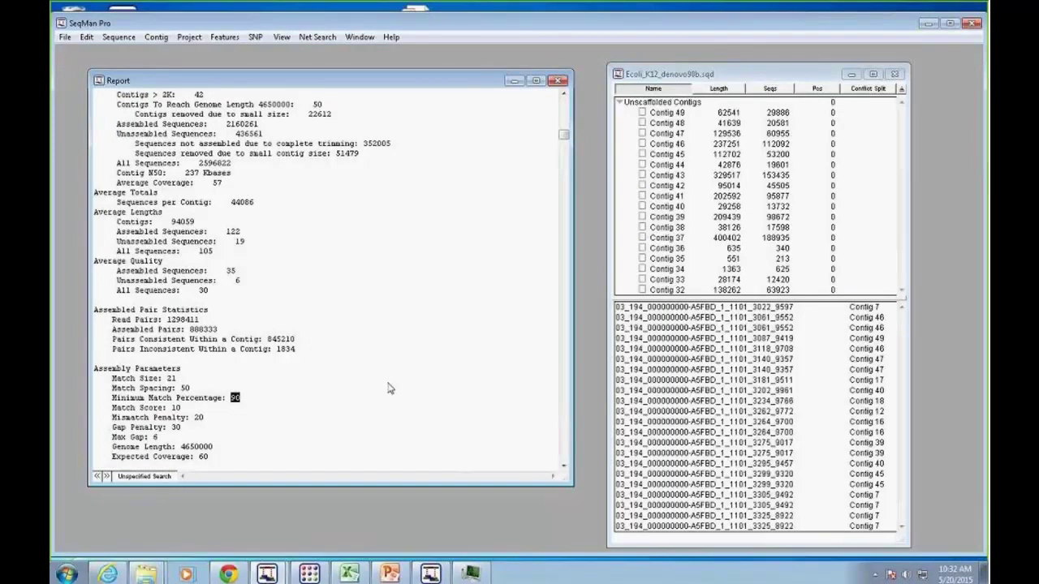
scroll(260, 341, "down", 15)
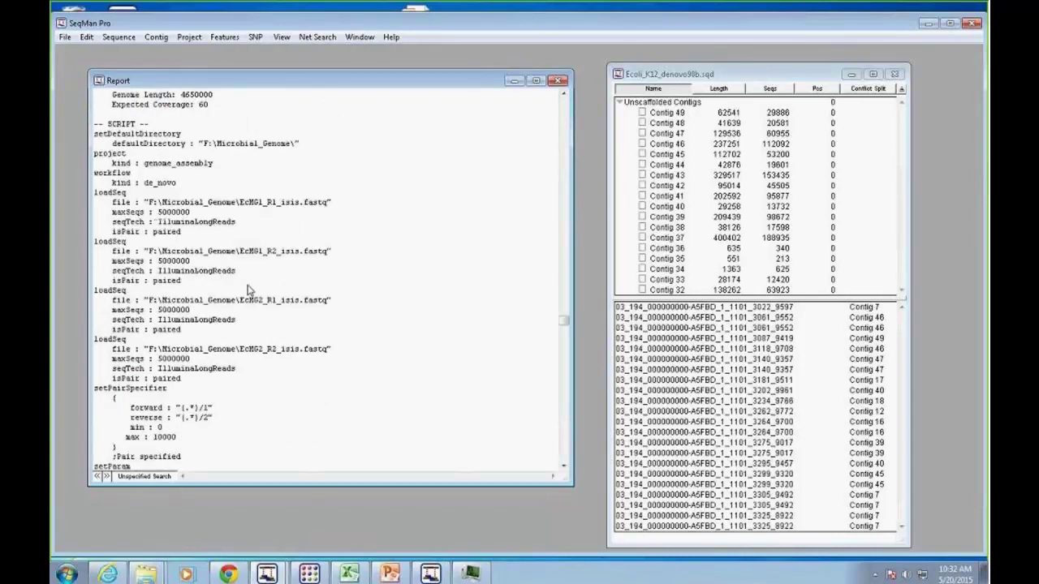
scroll(242, 306, "up", 20)
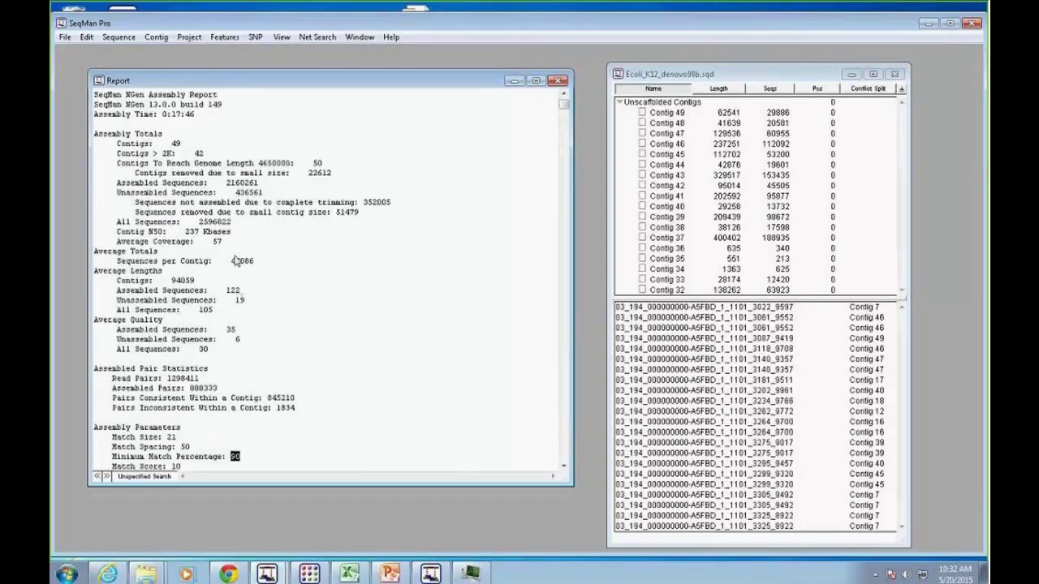
left_click(559, 80)
- Extend the contig list area of the project window, sort the contigs by length from longest to shortest, and select Contig 37
left_click(757, 378)
left_click_drag(757, 378, 758, 375)
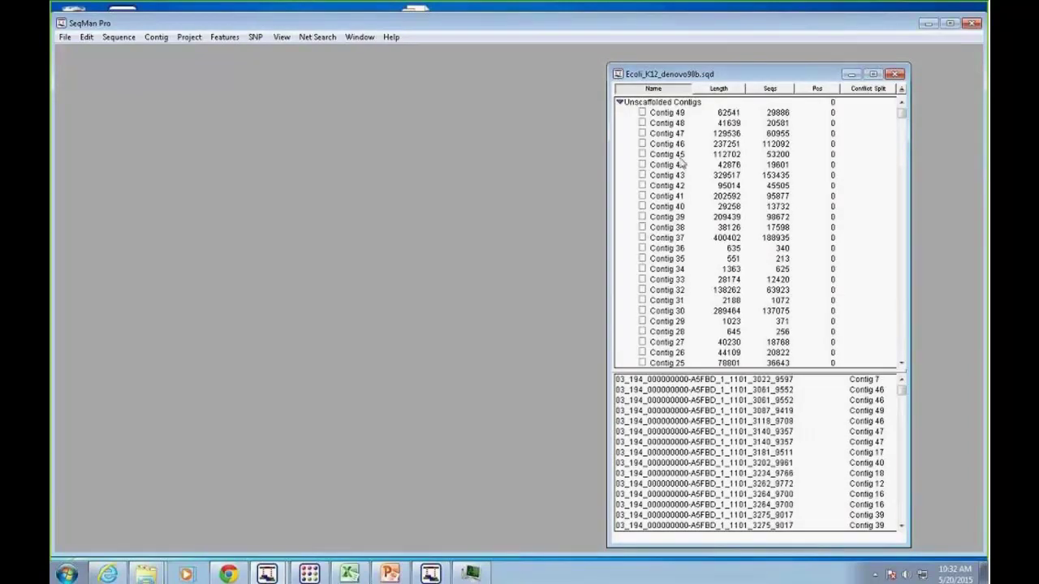
left_click(732, 89)
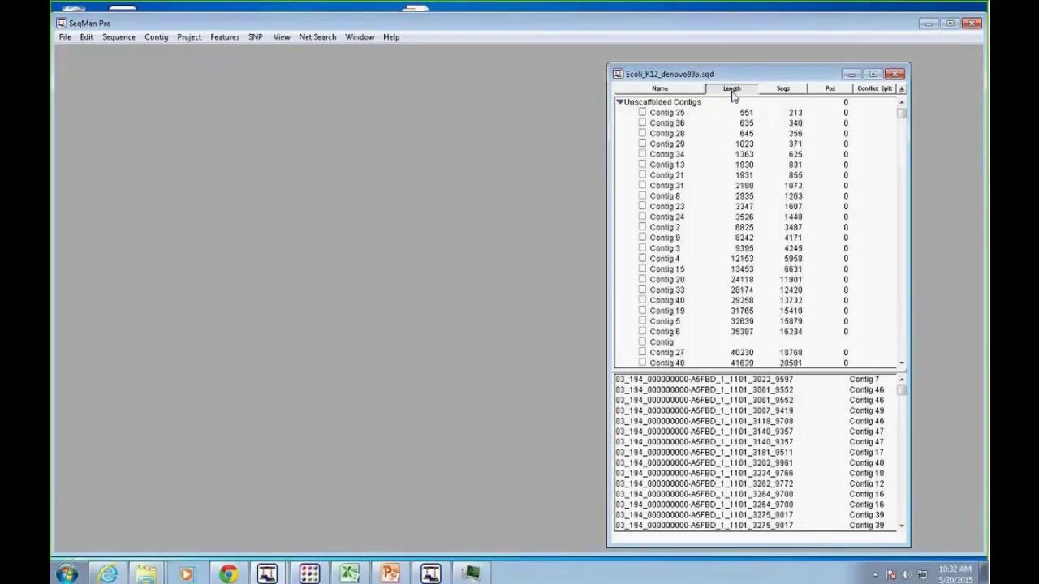
left_click(732, 90)
left_click(733, 122)
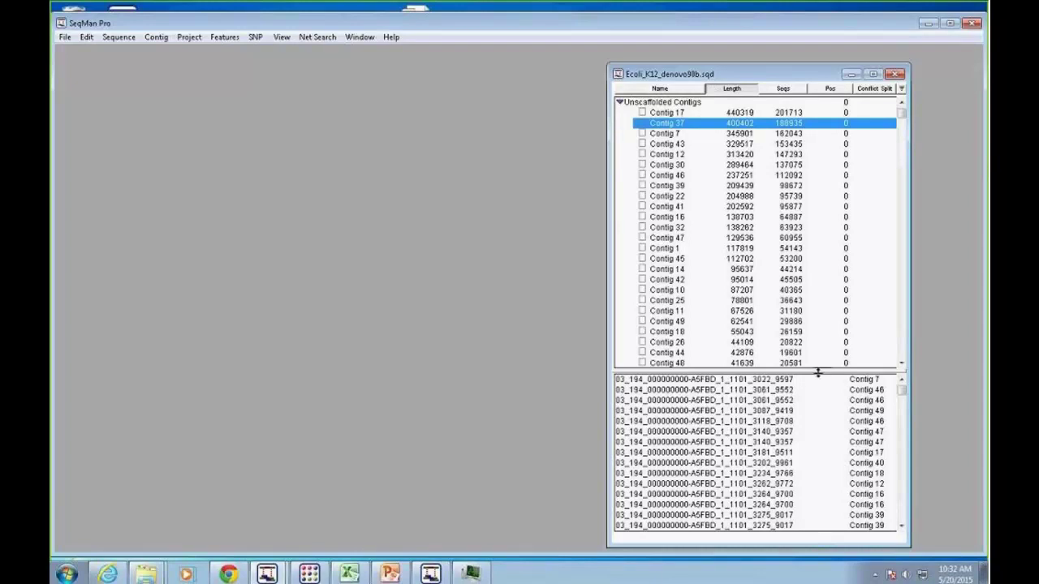
- Open Contig 17 from the top of the contig list, look through its view, and close that window
scroll(893, 136, "down", 7)
scroll(915, 237, "up", 7)
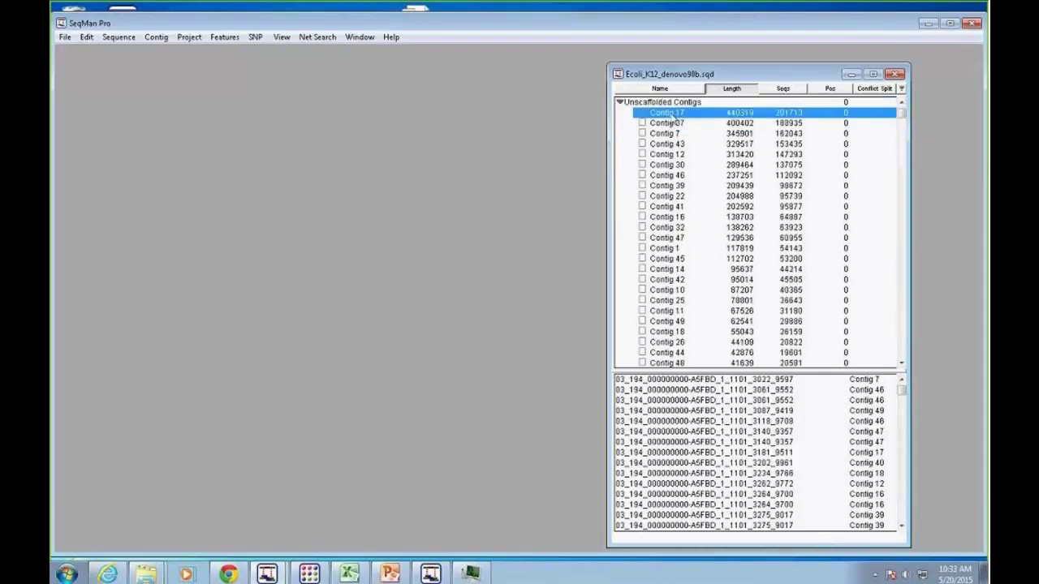
double_click(671, 113)
left_click_drag(503, 454, 824, 488)
left_click_drag(159, 479, 189, 482)
key("ctrl+w")
- Select the contigs from Contig 17 through Contig 4 and open the Strategy View for all of them
scroll(715, 266, "down", 3)
scroll(715, 266, "up", 3)
scroll(716, 266, "down", 5)
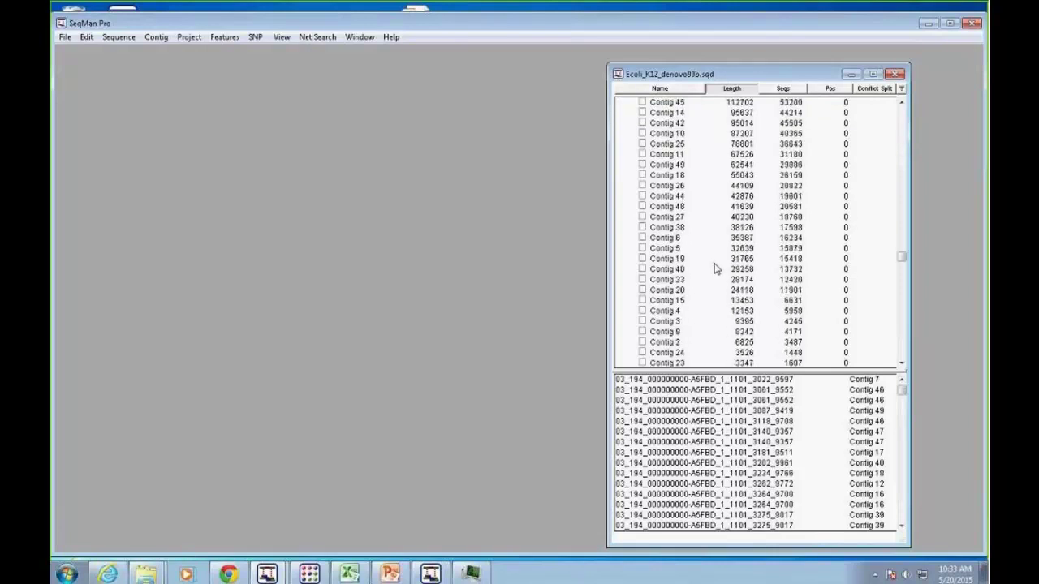
left_click(664, 313, "shift")
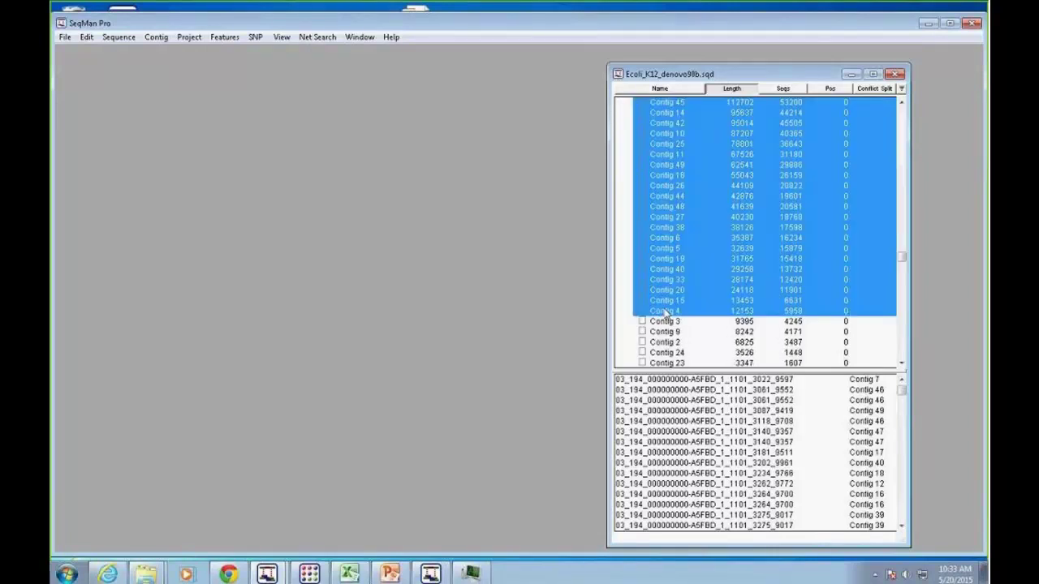
left_click(155, 37)
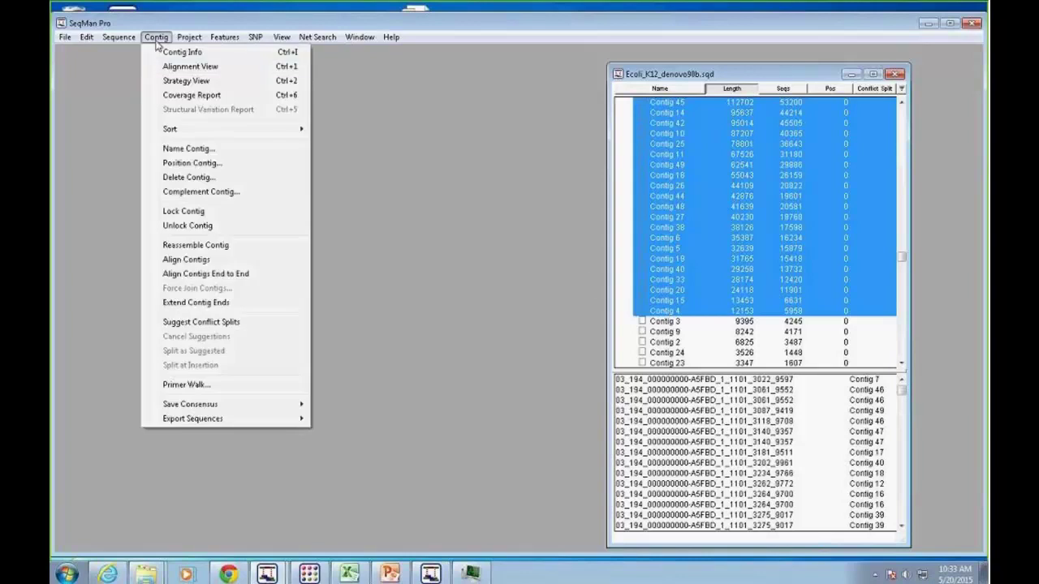
left_click(185, 78)
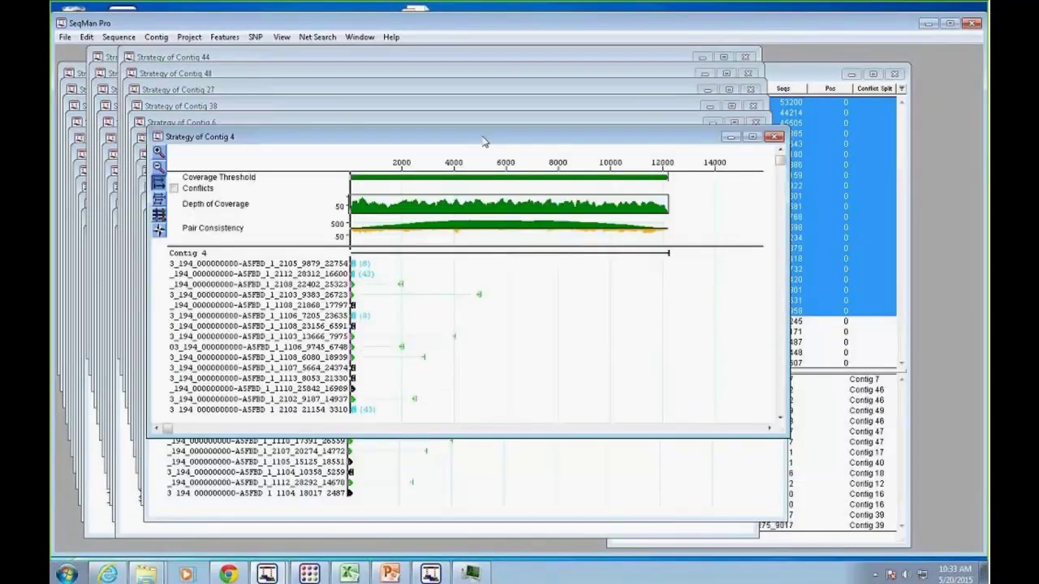
- Enlarge the Contig 4 strategy window and its graph area, and examine the depth of coverage and pair consistency graphs
left_click_drag(788, 436, 895, 532)
left_click_drag(549, 247, 576, 318)
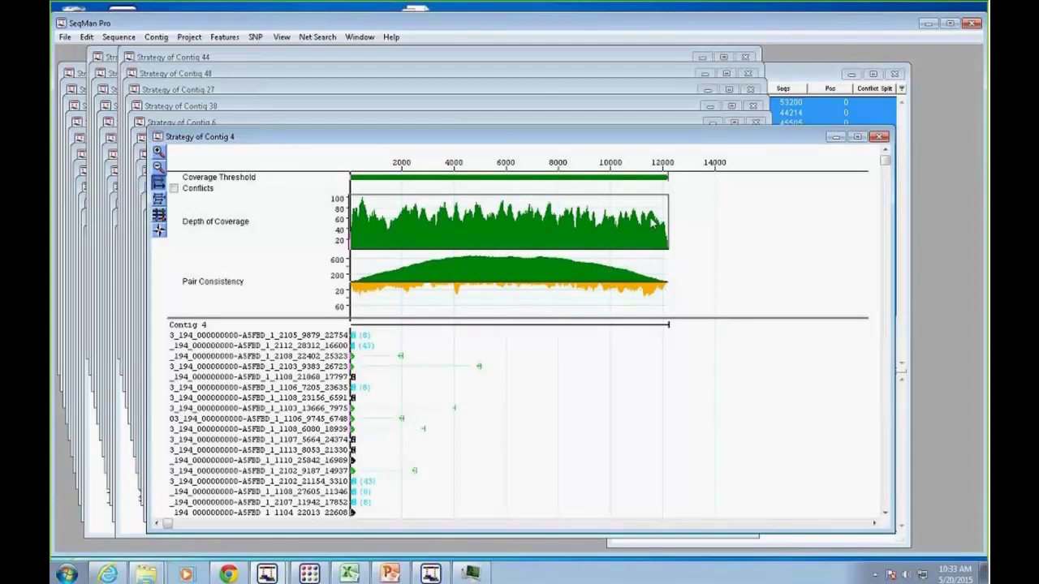
mouse_move(362, 283)
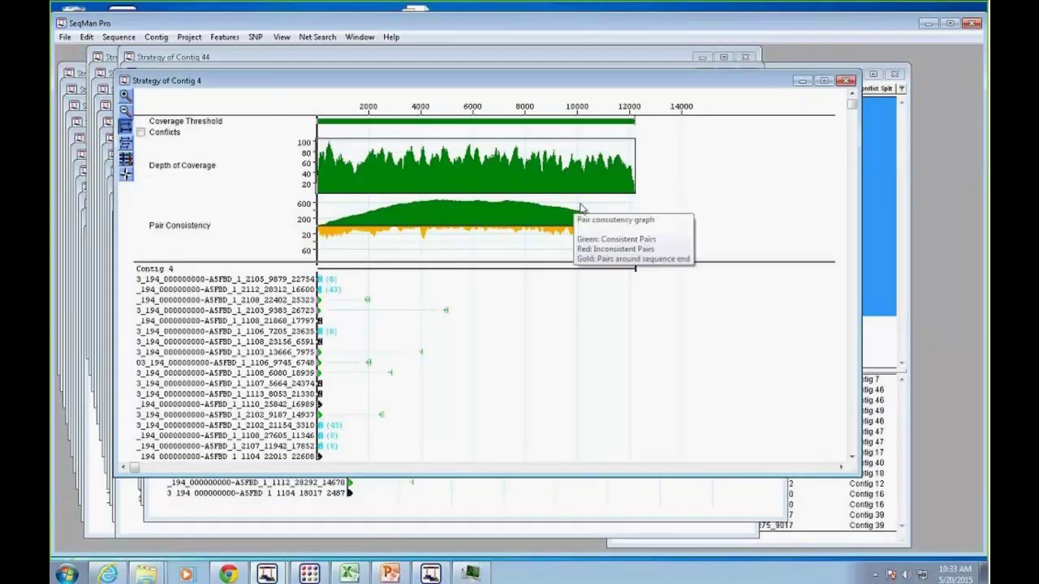
mouse_move(452, 247)
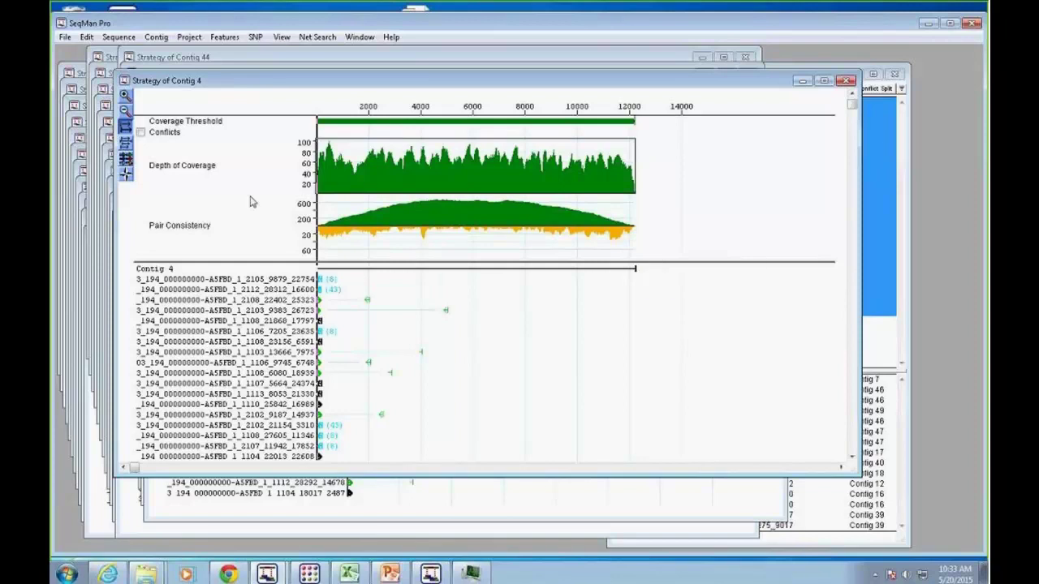
- Set a custom read filter for Contig 4's strategy view that shows only consistent dual-end pairs within a single contig
left_click(127, 159)
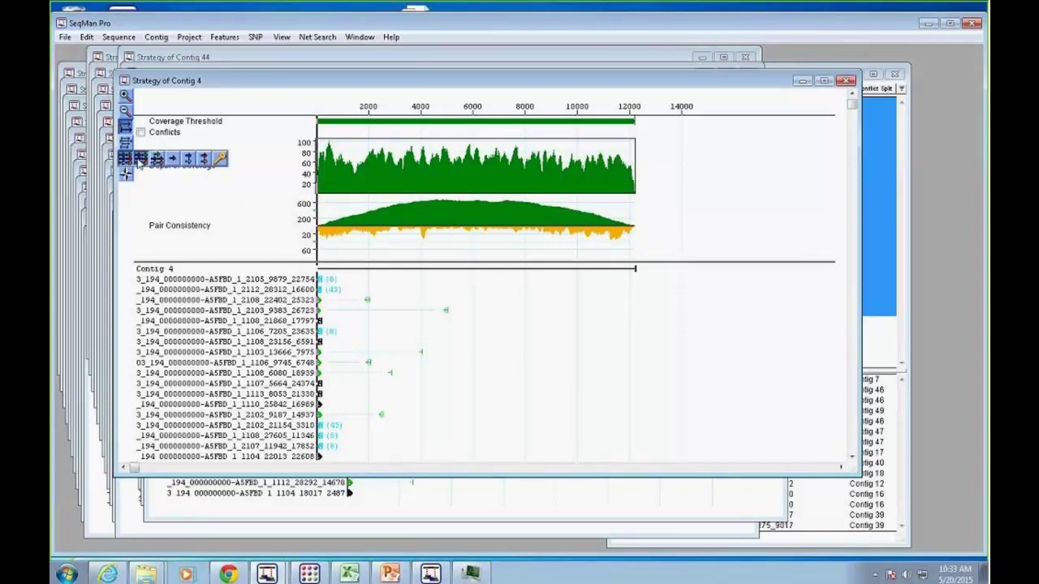
left_click(221, 161)
left_click_drag(508, 420, 591, 278)
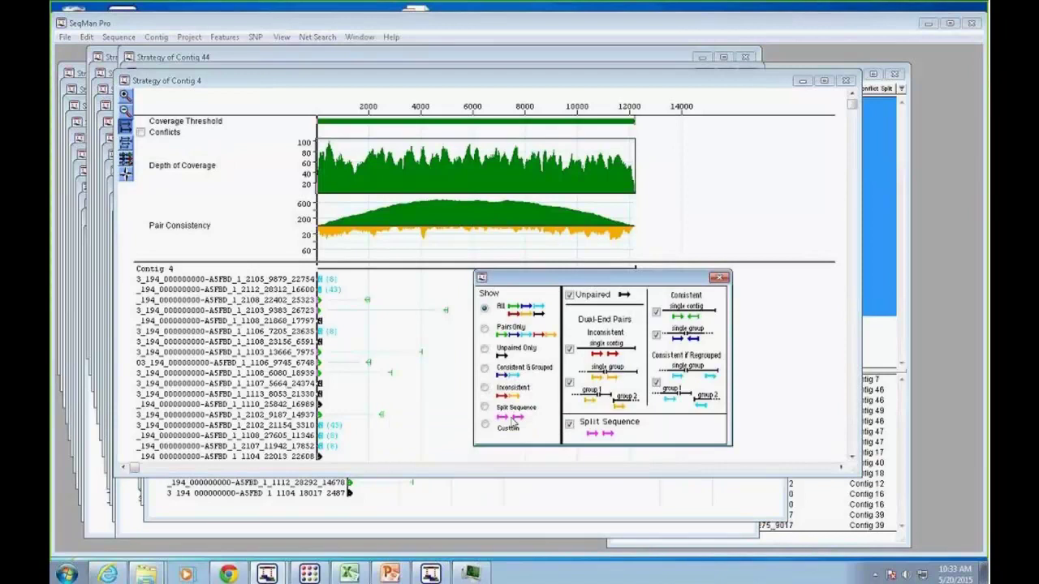
left_click(486, 425)
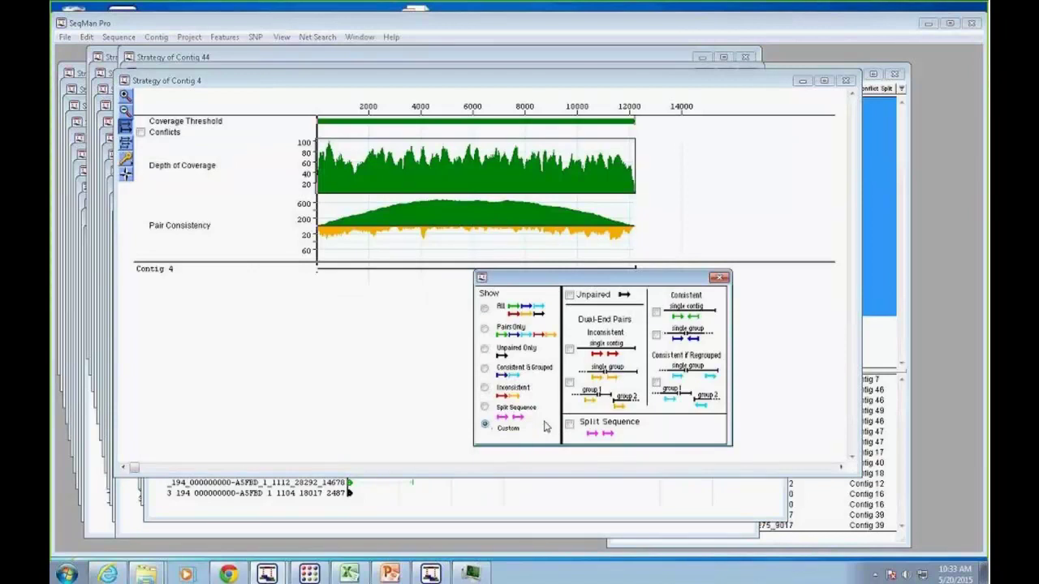
left_click(655, 312)
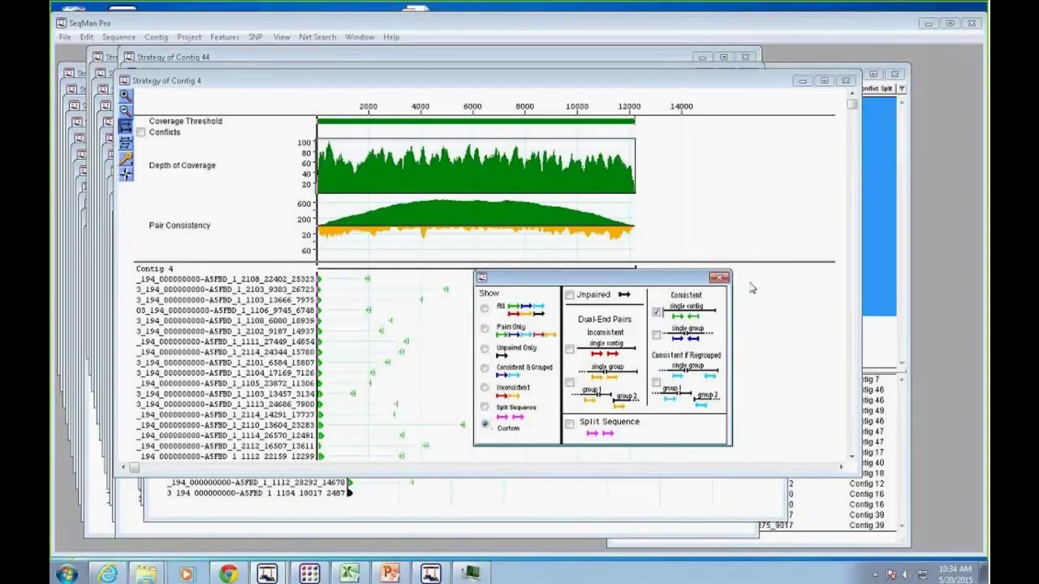
left_click(719, 278)
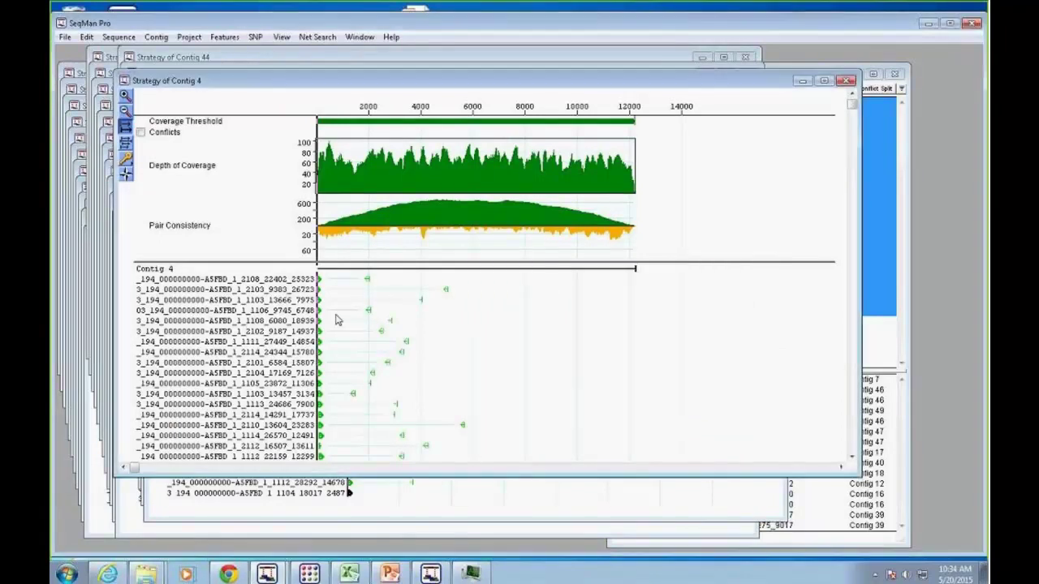
- Magnify Contig 4's strategy view three levels and select the second listed read to highlight it
left_click(124, 95)
left_click(124, 95)
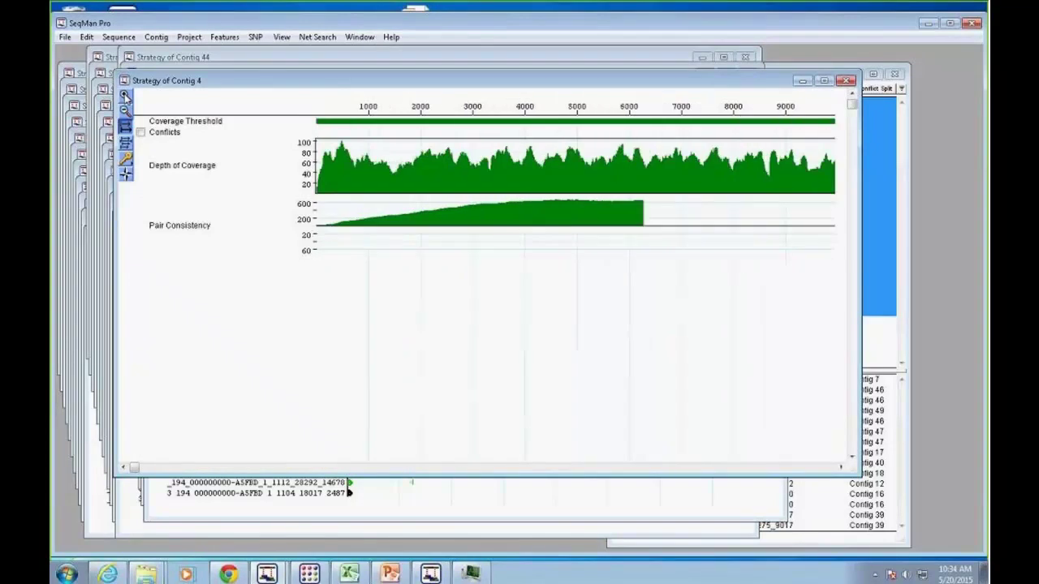
left_click(124, 95)
left_click(327, 290)
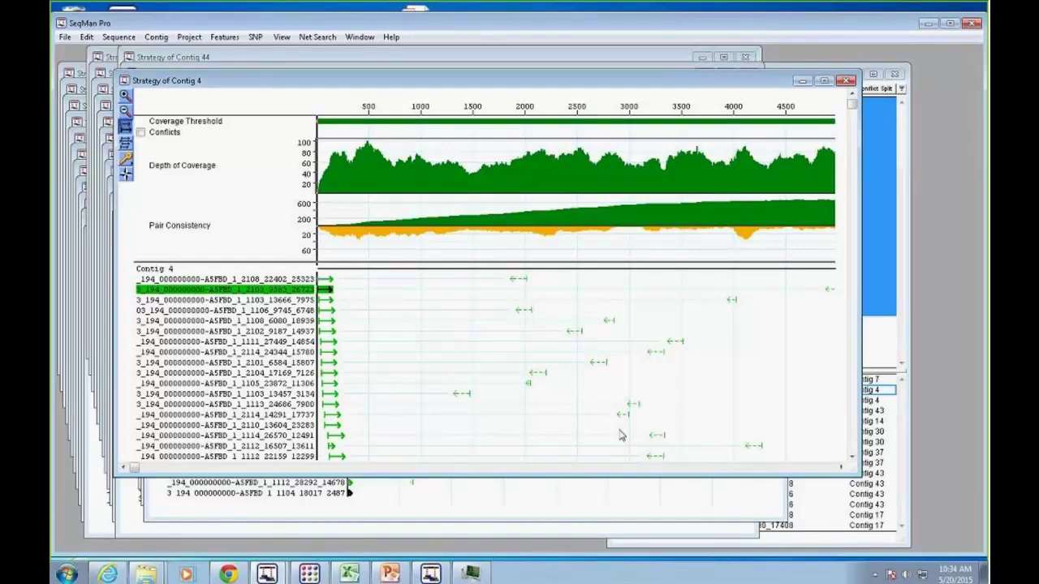
- Enlarge the Contig 4 strategy window, look through more of its read pairs, and close it
left_click_drag(855, 469, 923, 530)
left_click_drag(915, 102, 914, 207)
left_click_drag(647, 83, 602, 167)
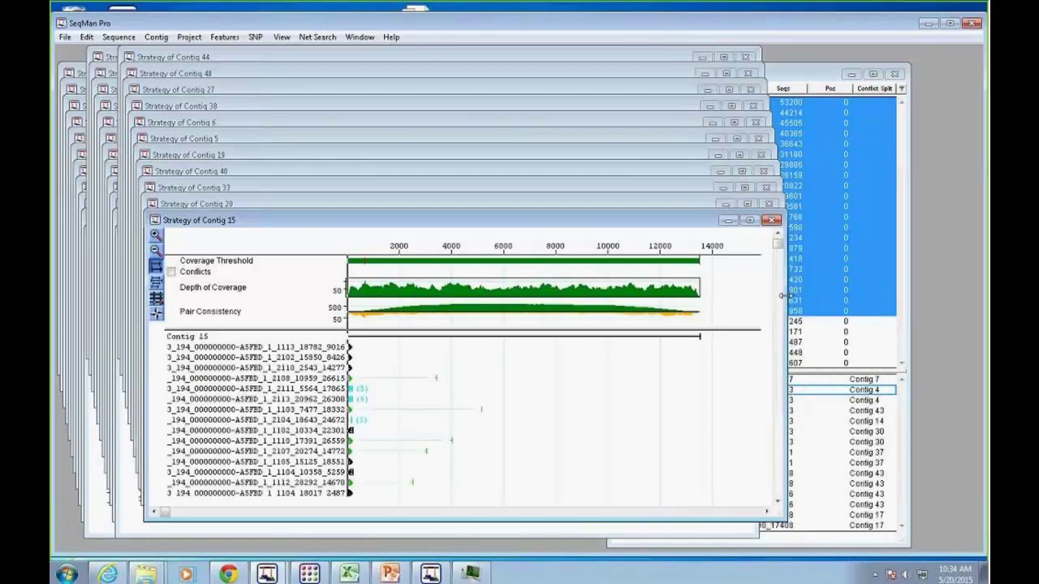
- Review coverage and pair consistency in the strategy views of Contigs 15, 20, 33, 40 and 19, closing each one
left_click_drag(464, 219, 469, 145)
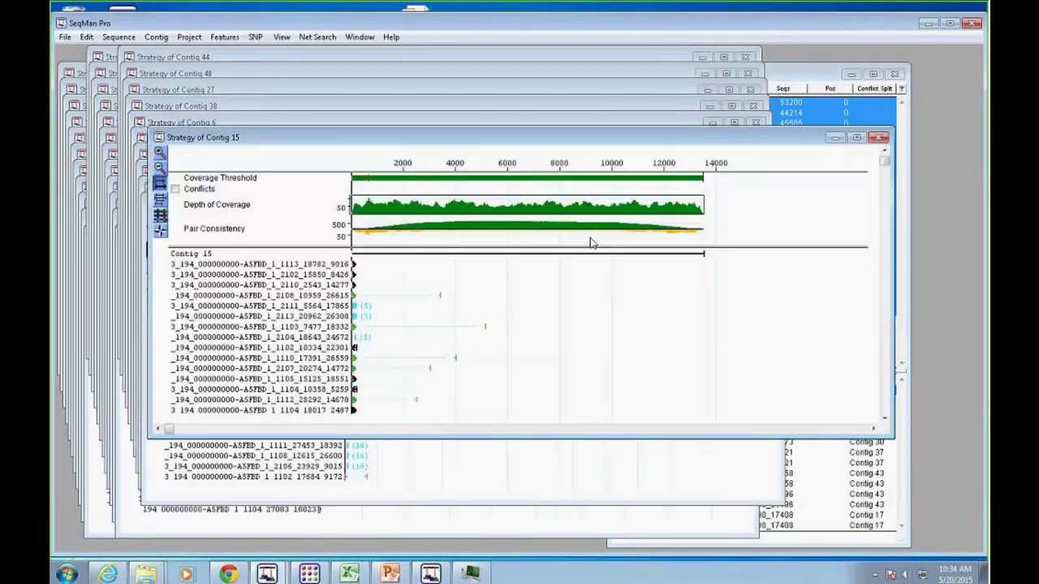
left_click(878, 137)
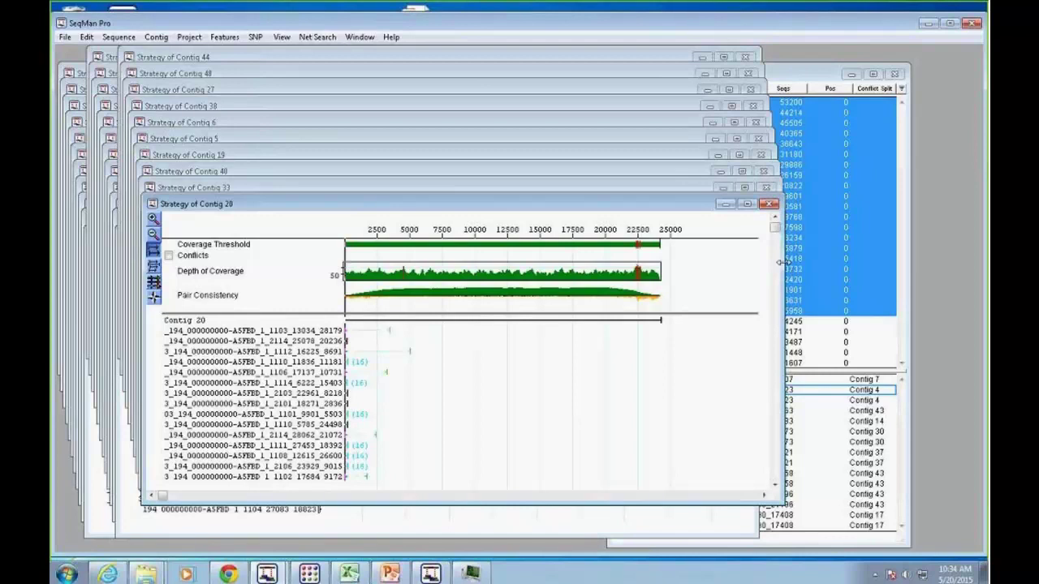
left_click_drag(779, 272, 871, 274)
left_click(859, 204)
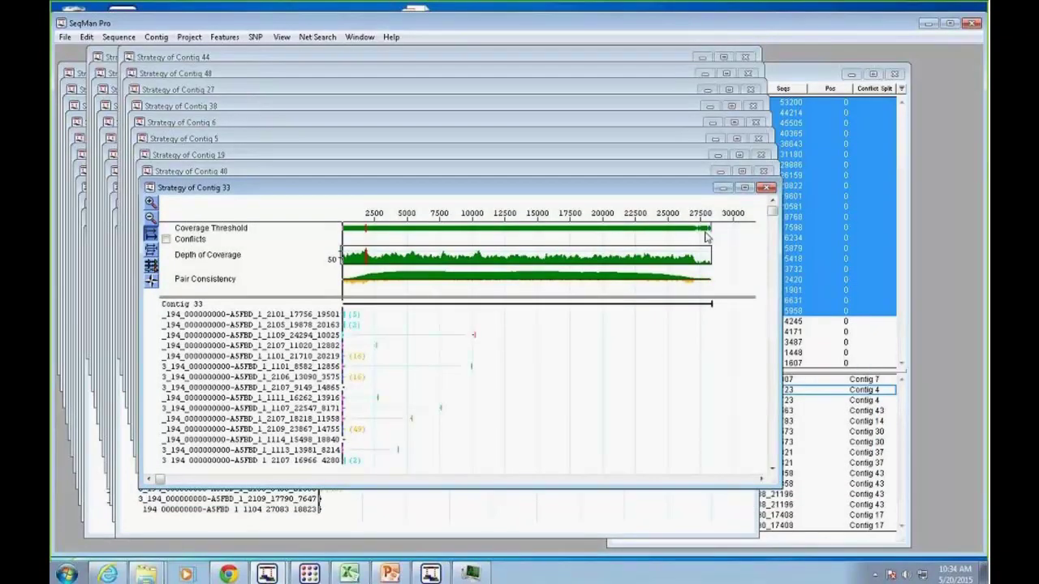
left_click(765, 189)
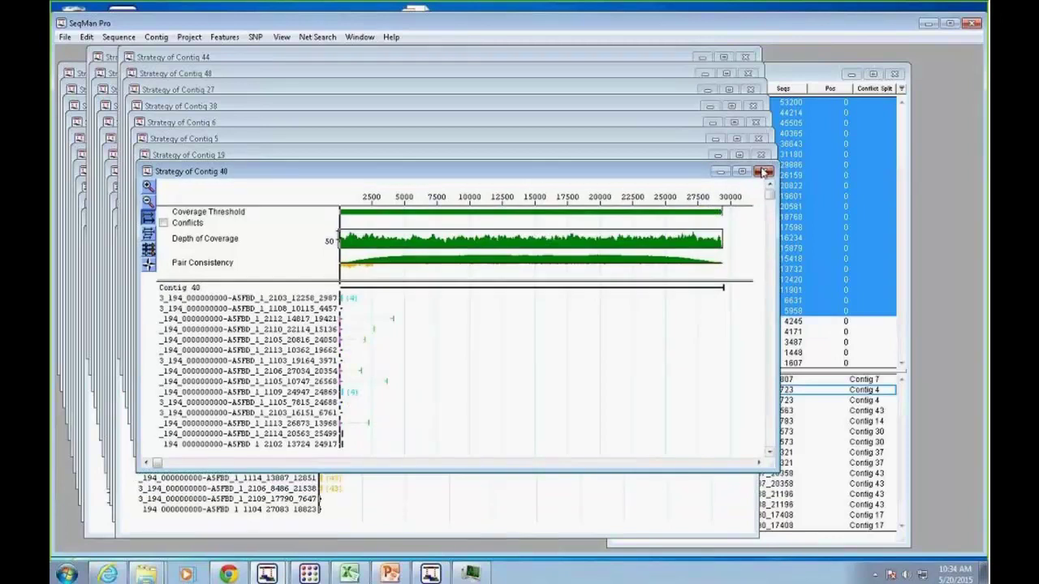
left_click(764, 172)
left_click(760, 155)
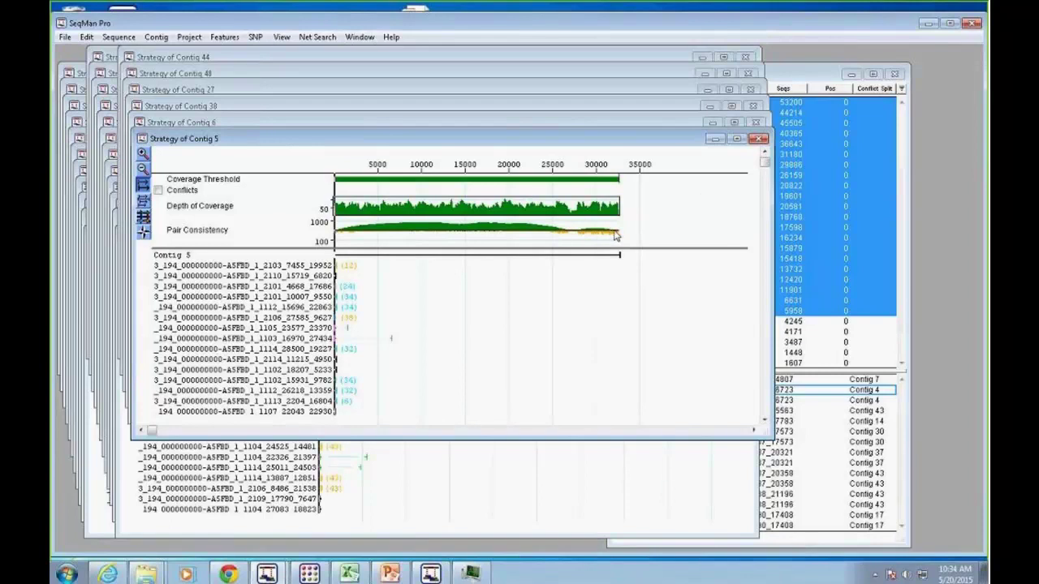
- Examine the pair consistency dip near Contig 5's end, and close the strategy views of Contigs 5, 6, 38, 27, 48 and 44
mouse_move(572, 238)
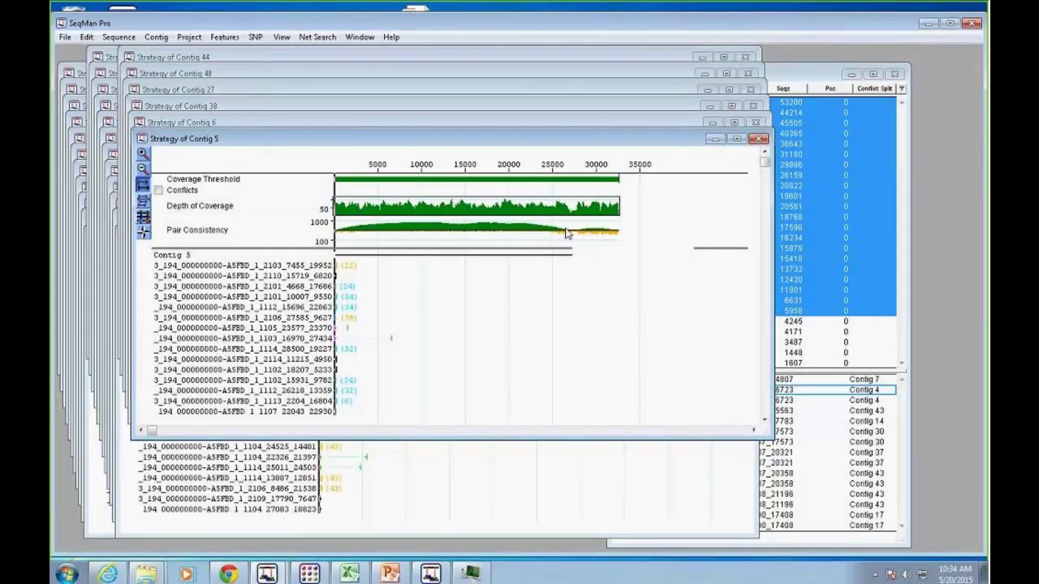
left_click(758, 139)
left_click(756, 122)
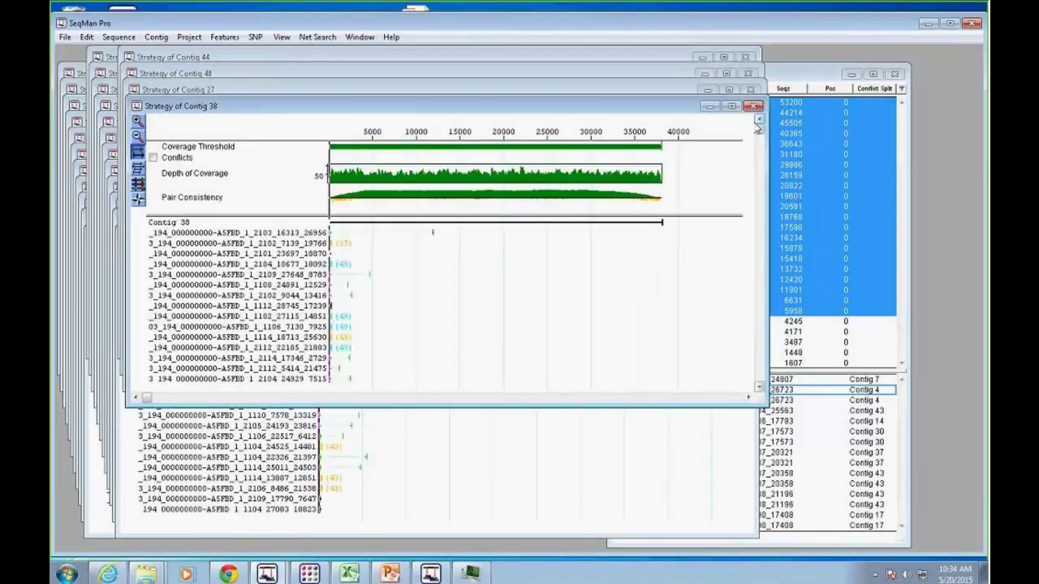
left_click(753, 106)
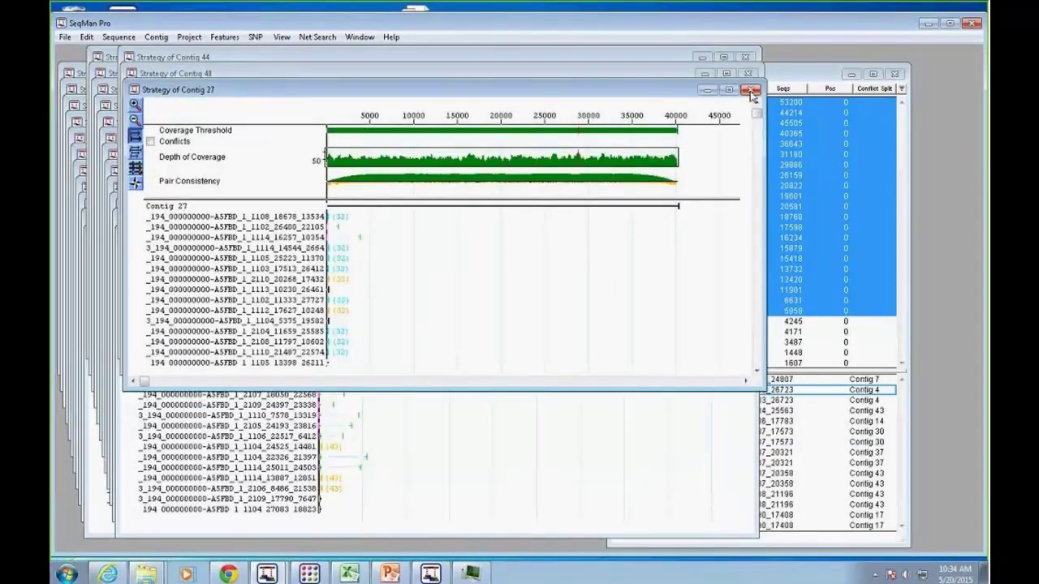
left_click(750, 90)
left_click(748, 73)
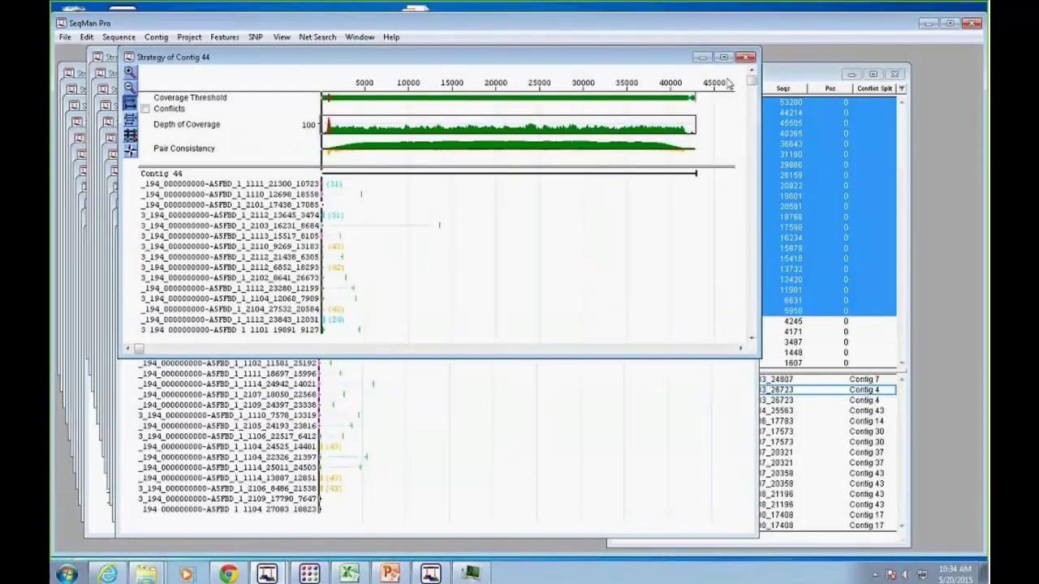
left_click(746, 57)
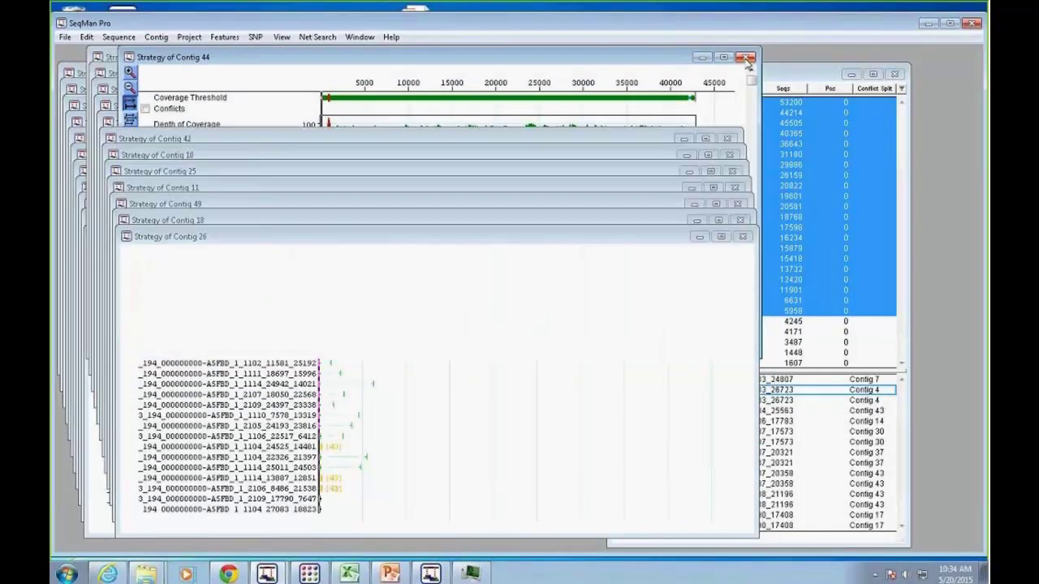
- Glance over and close the strategy views of Contigs 26, 18, 49, 11, 25 and 10
left_click(742, 236)
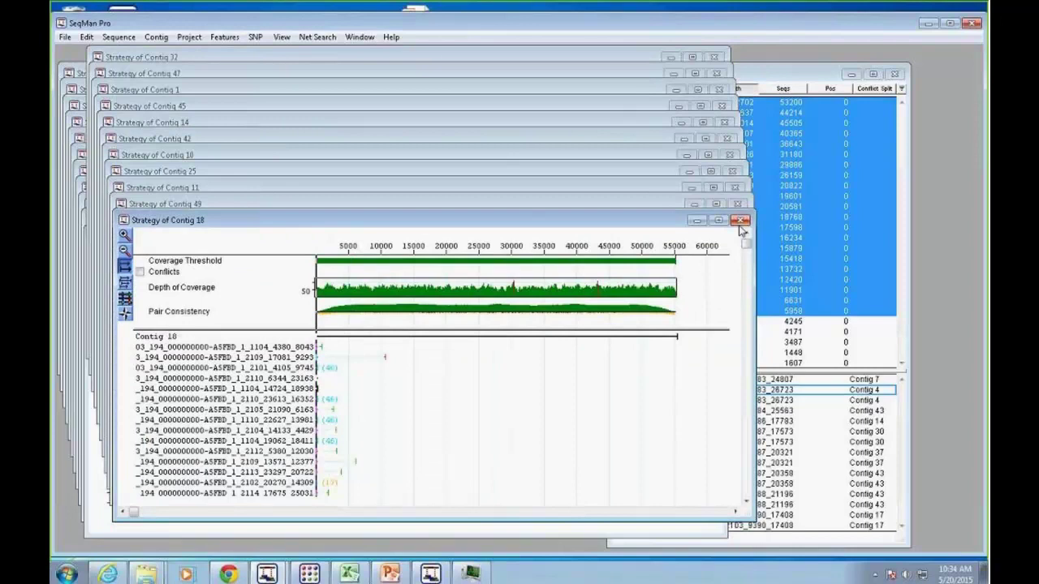
left_click(740, 220)
left_click(737, 204)
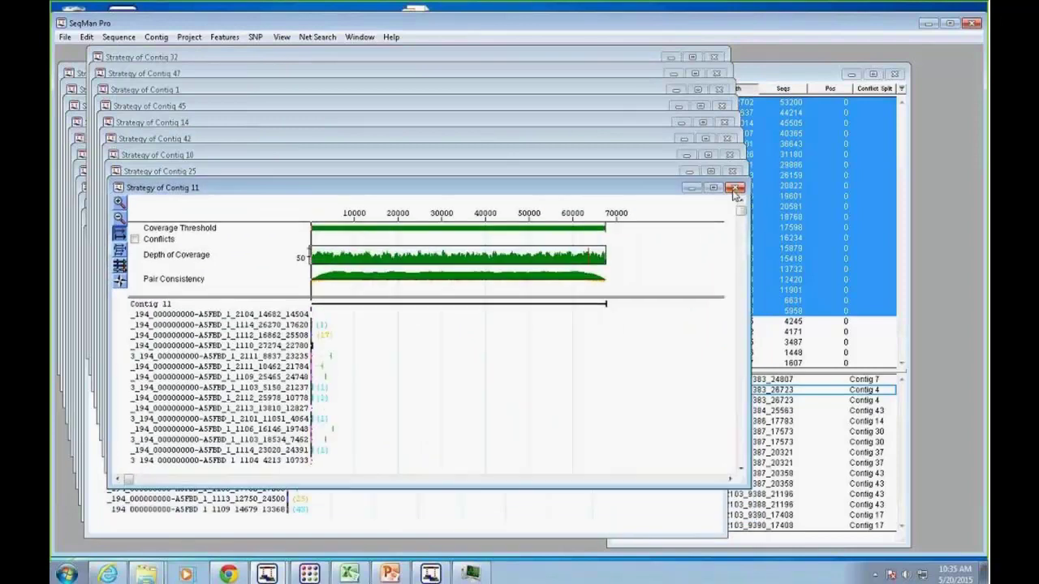
left_click(735, 188)
left_click(732, 171)
left_click(730, 155)
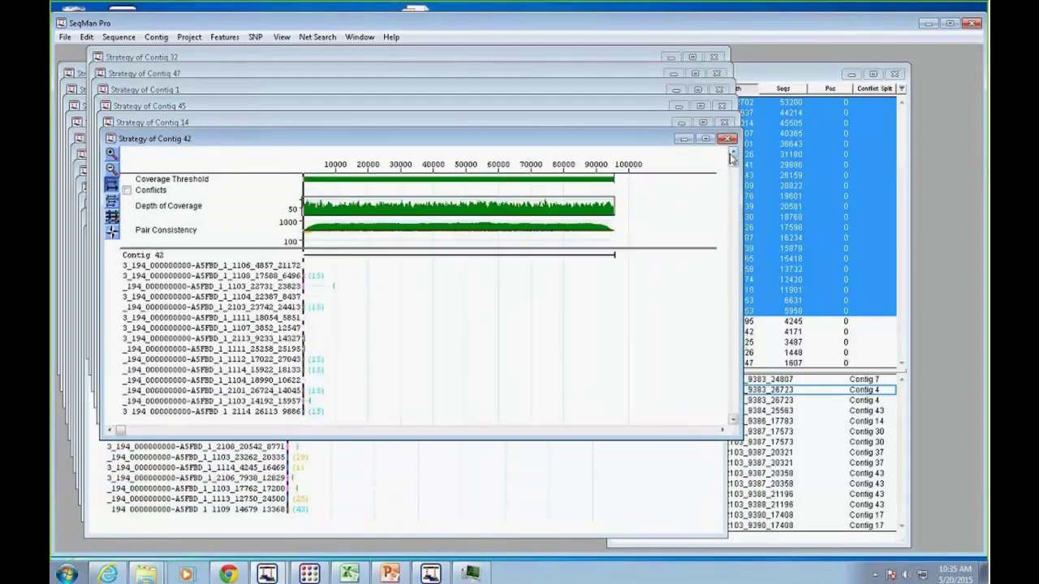
- Glance over and close the strategy views of Contigs 42, 14, 45, 1, 47 and 32
left_click(727, 140)
left_click(724, 123)
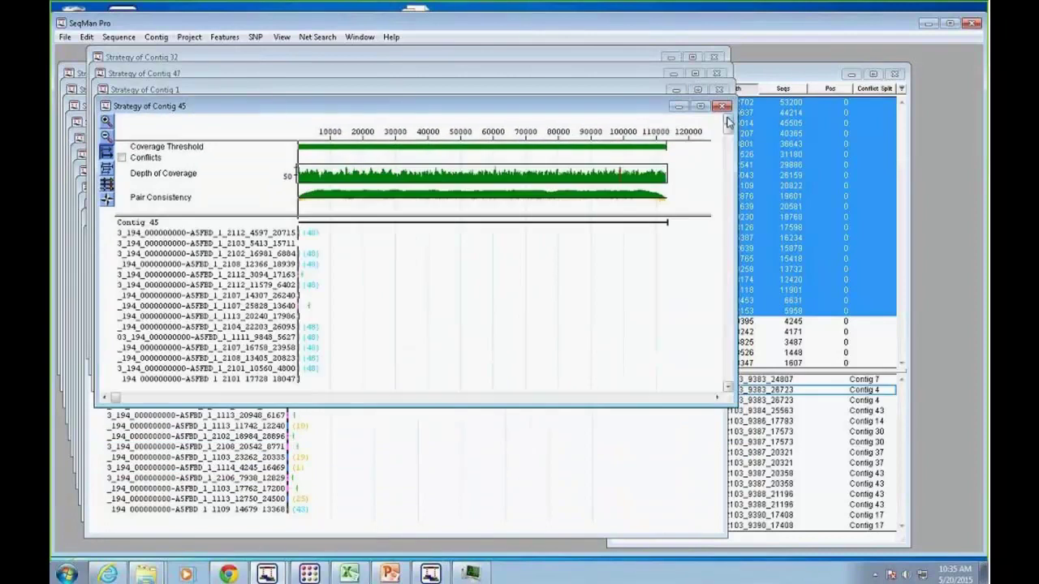
left_click(722, 107)
left_click(719, 89)
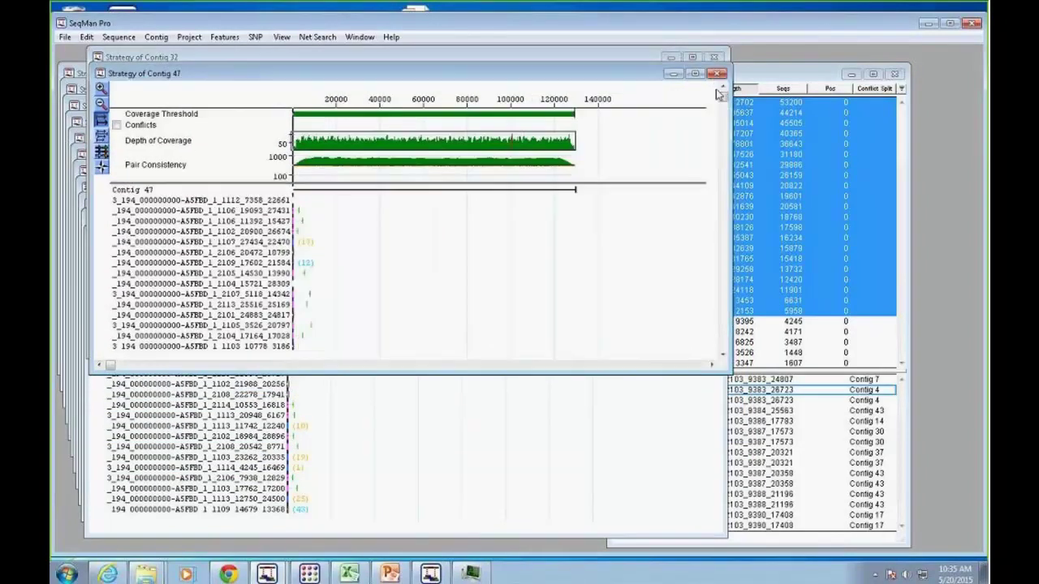
left_click(715, 73)
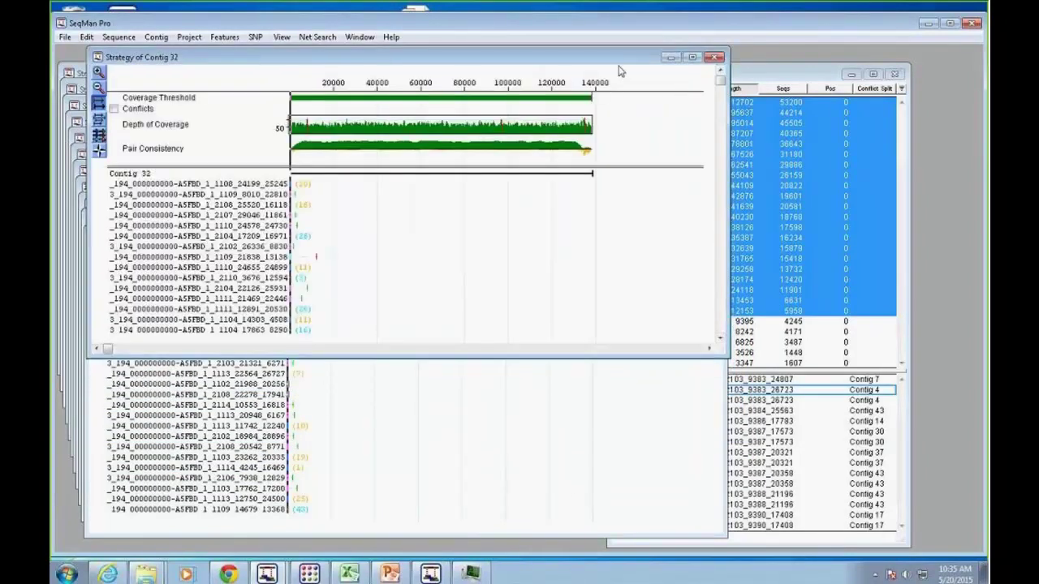
left_click(714, 58)
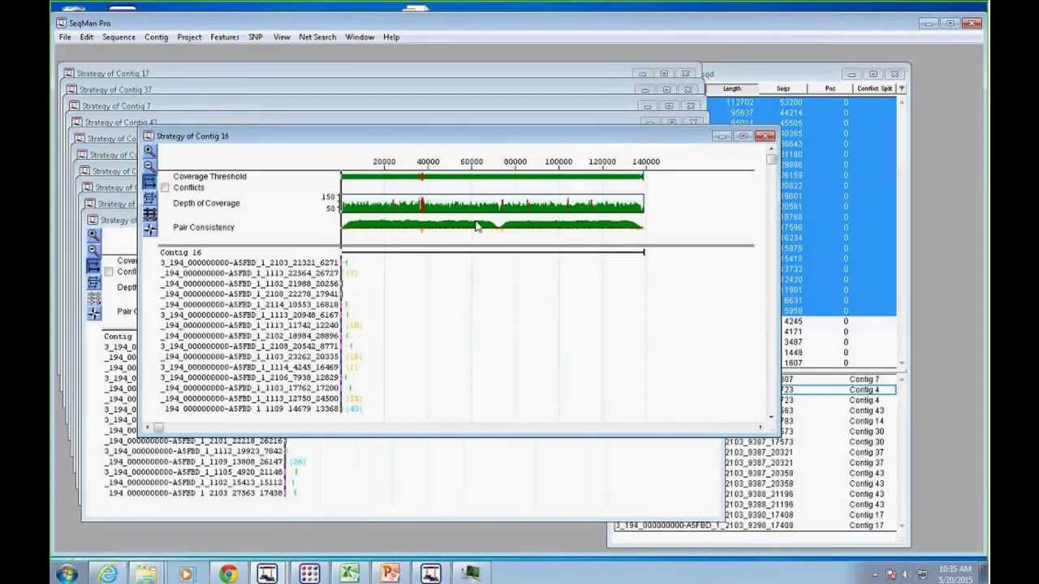
- Expand the graph area and enlarge the strategy window of Contig 16 to inspect its coverage and pair consistency
left_click_drag(502, 244, 520, 357)
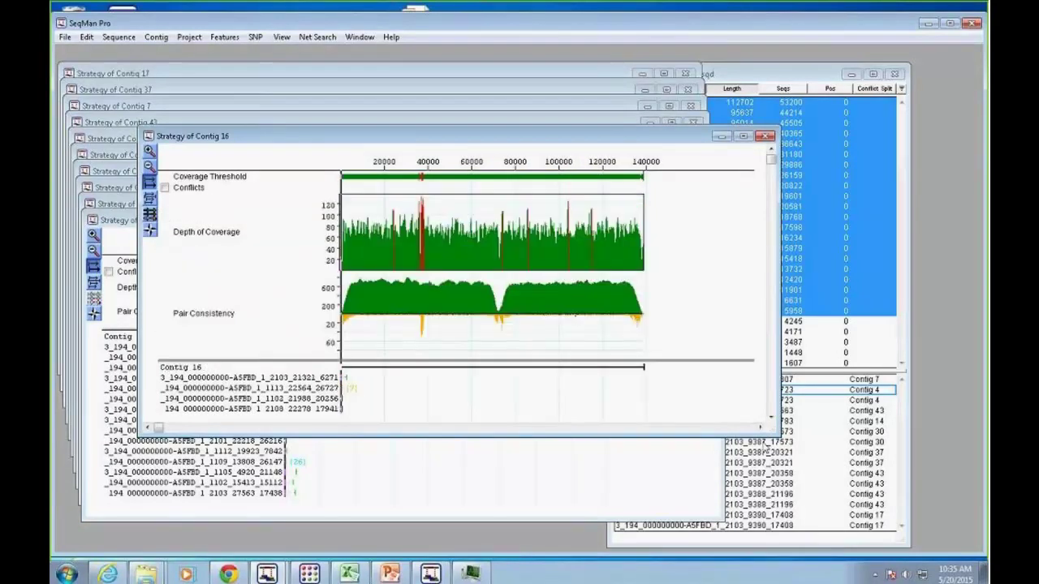
left_click_drag(802, 457, 896, 509)
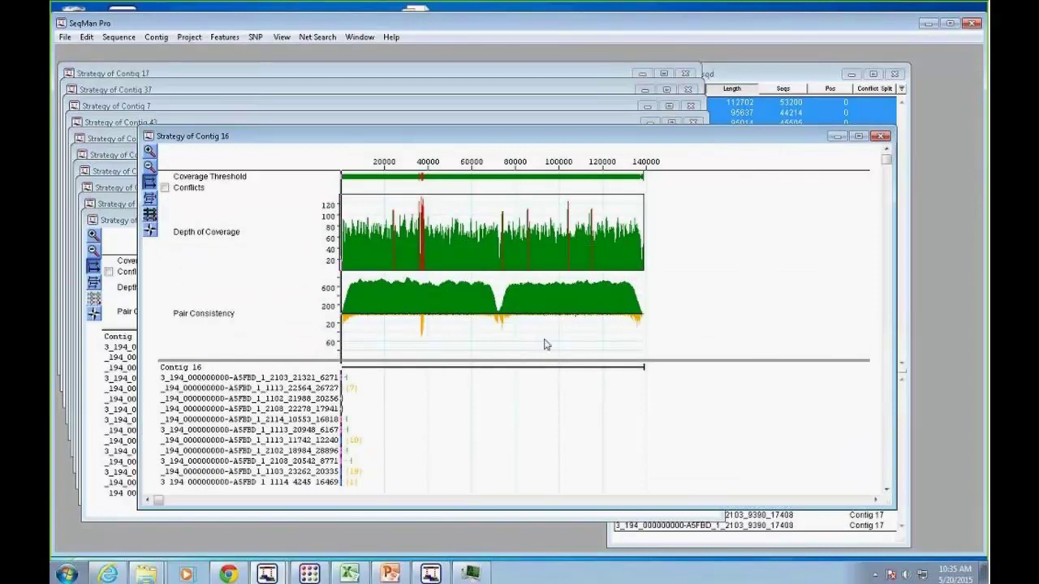
- Magnify the pair consistency dip near position 72,500 of Contig 16, and inspect its read alignment at position 72725
left_click(149, 153)
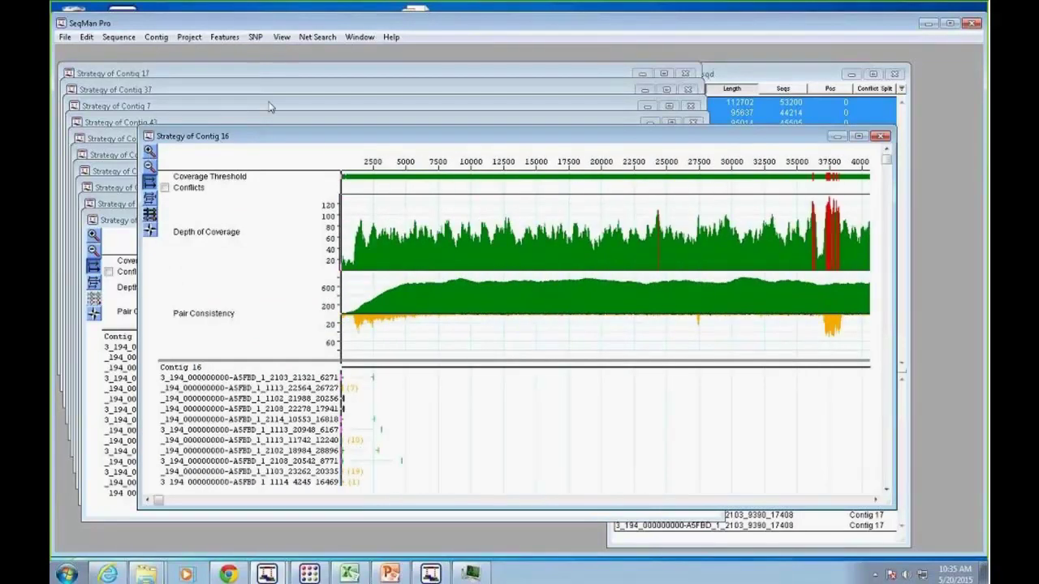
left_click_drag(219, 143, 156, 99)
left_click_drag(829, 463, 856, 483)
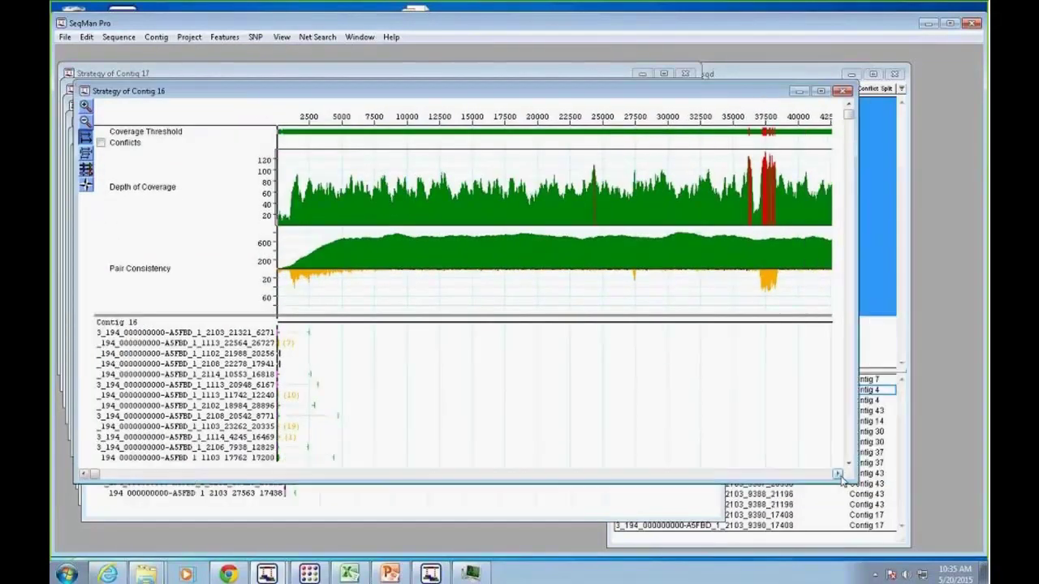
left_click(838, 474)
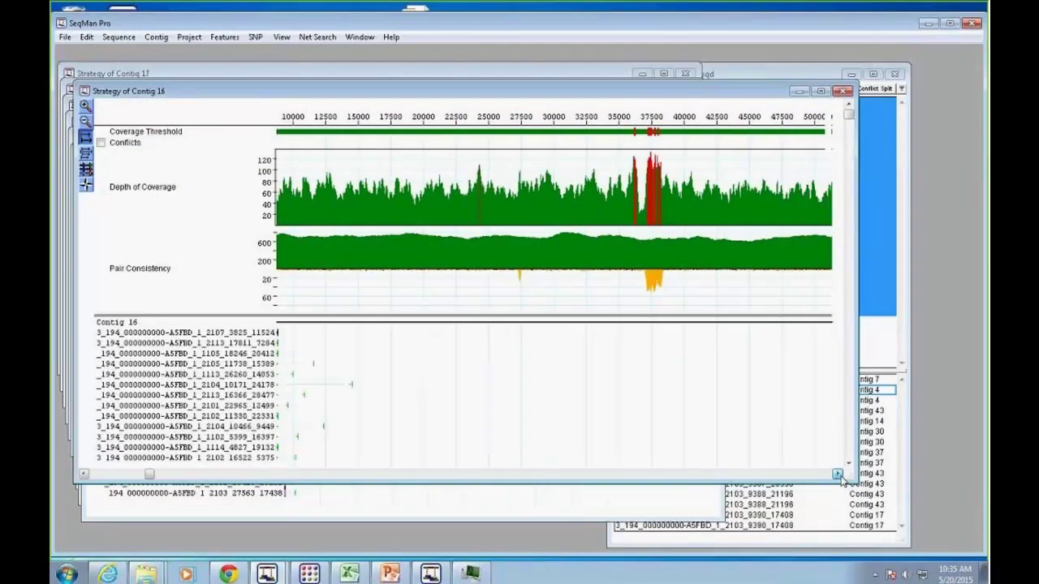
left_click_drag(203, 474, 459, 474)
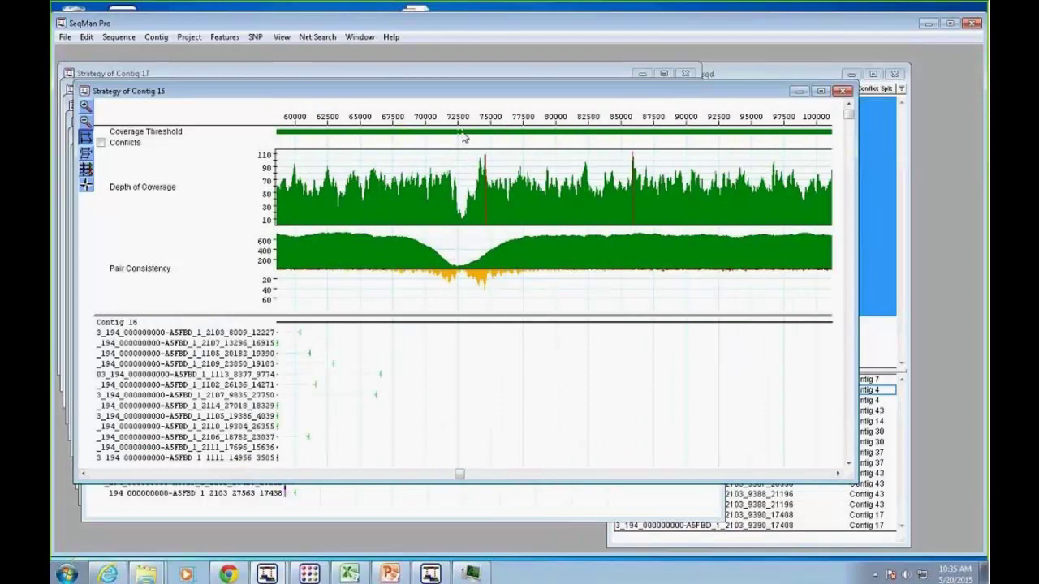
double_click(464, 138)
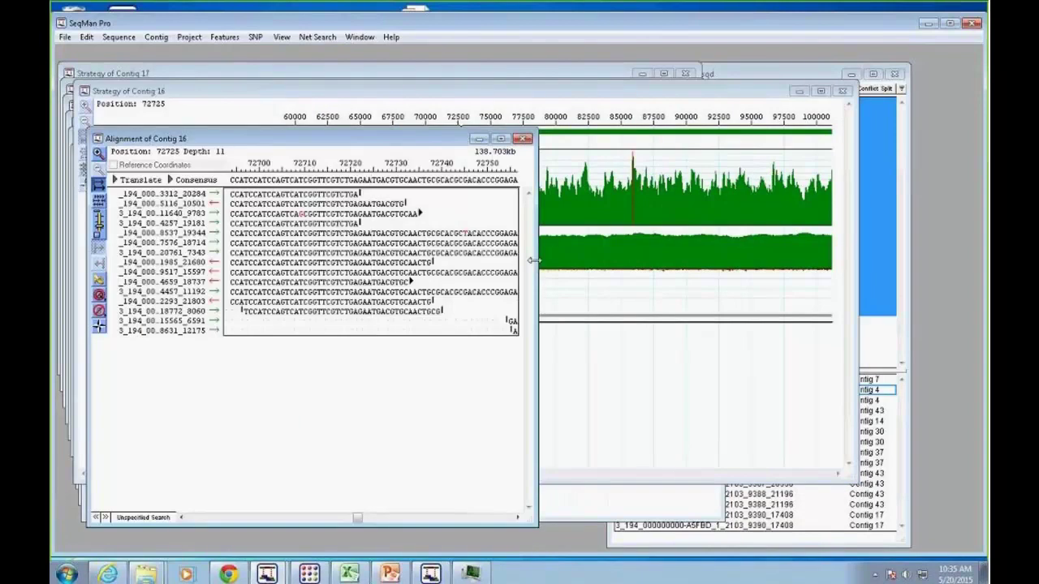
left_click_drag(535, 261, 815, 296)
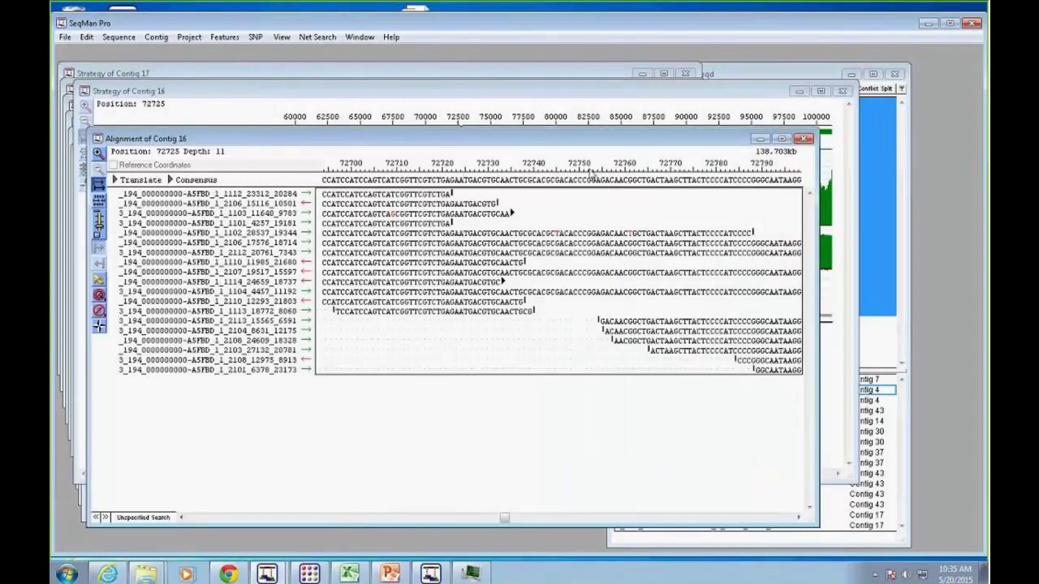
left_click(563, 92)
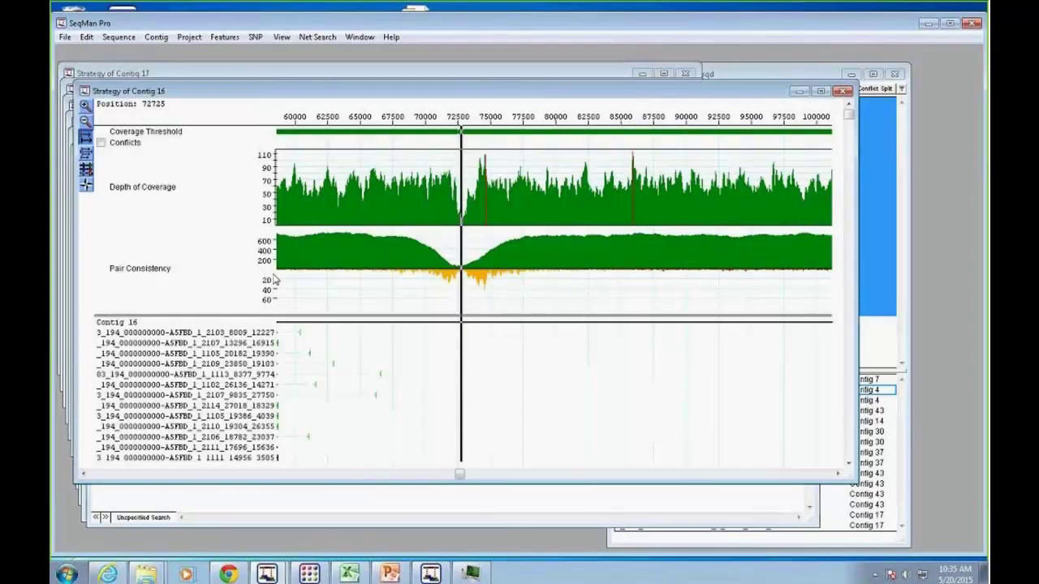
- Limit Contig 16's strategy view to the red and gold problem pairs, and examine the reads just before the dip
left_click(86, 170)
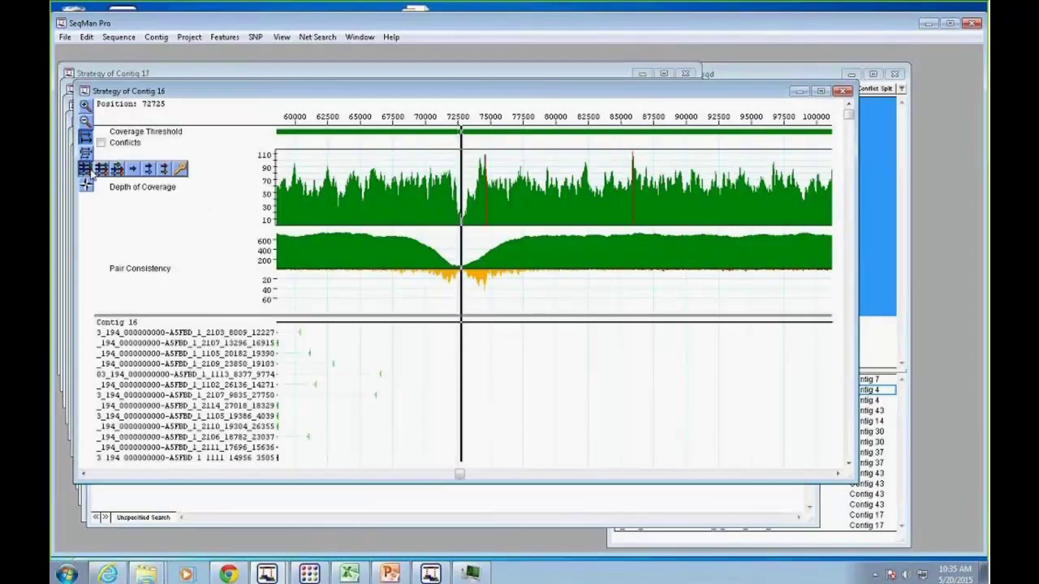
left_click(169, 173)
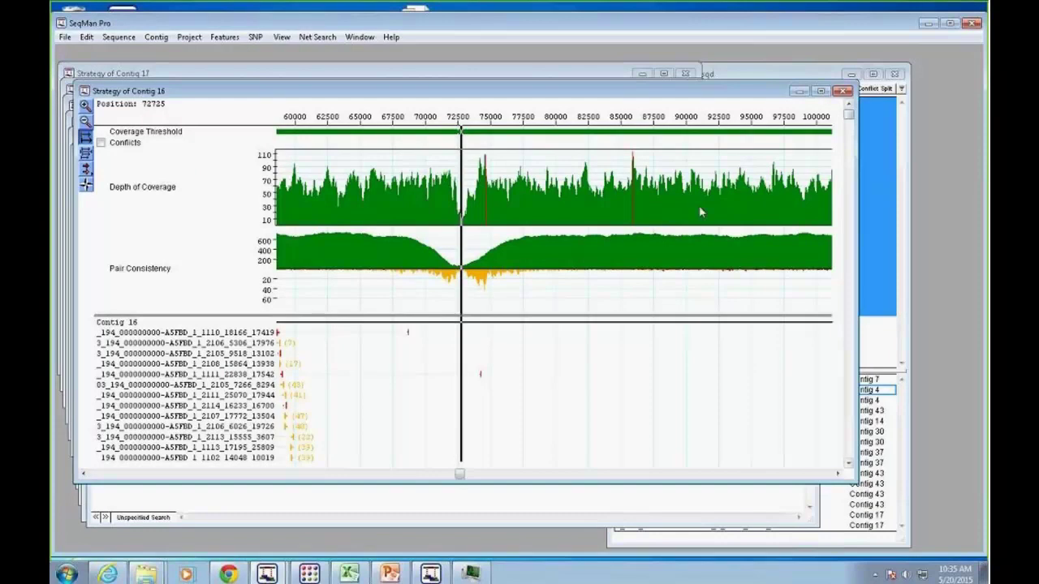
left_click_drag(848, 114, 849, 177)
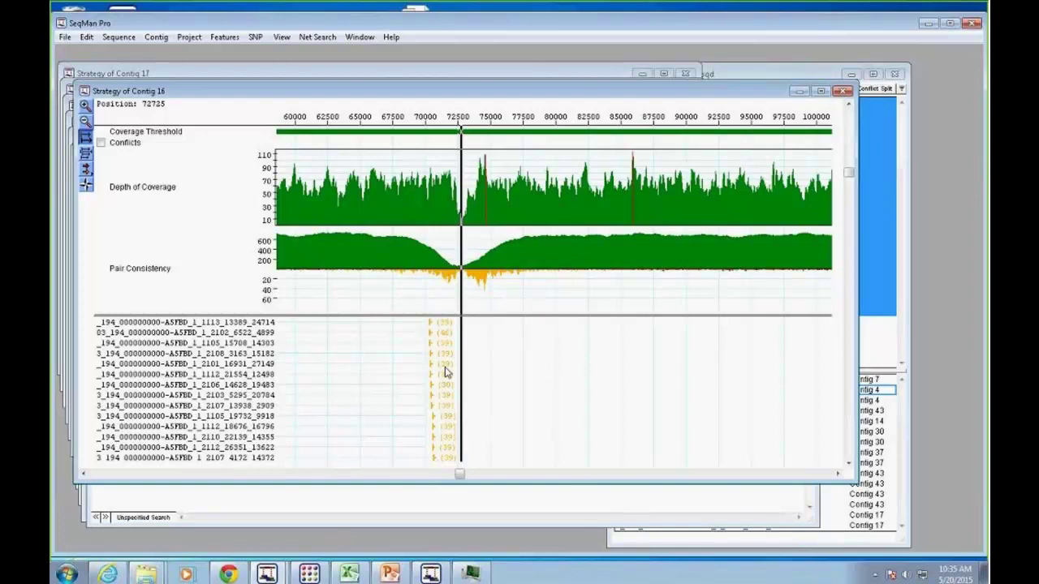
left_click(848, 183)
left_click(849, 183)
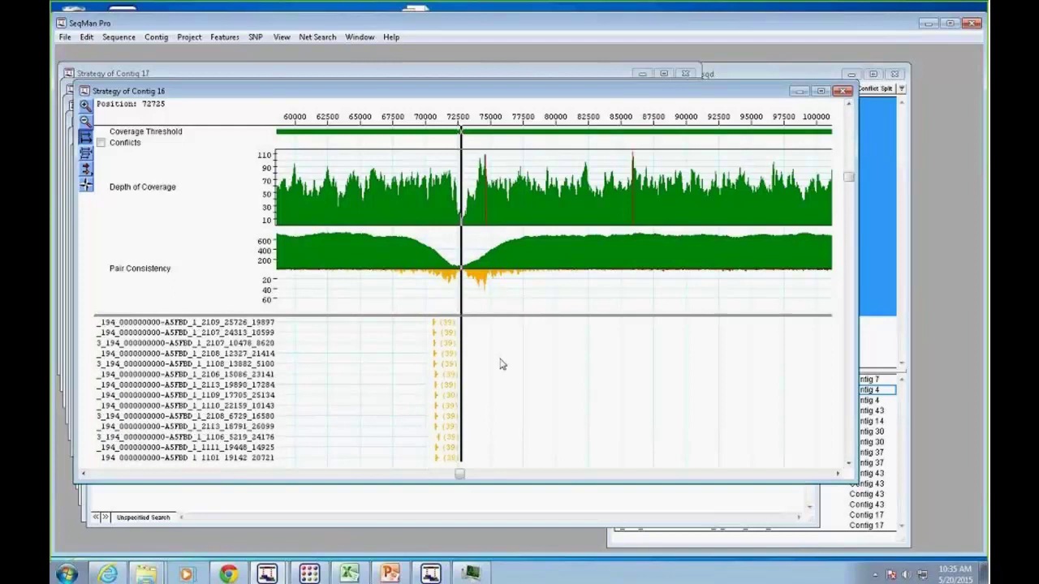
- Split Contig 16 at position 72747, and close the report and the contig's alignment and strategy views
double_click(463, 138)
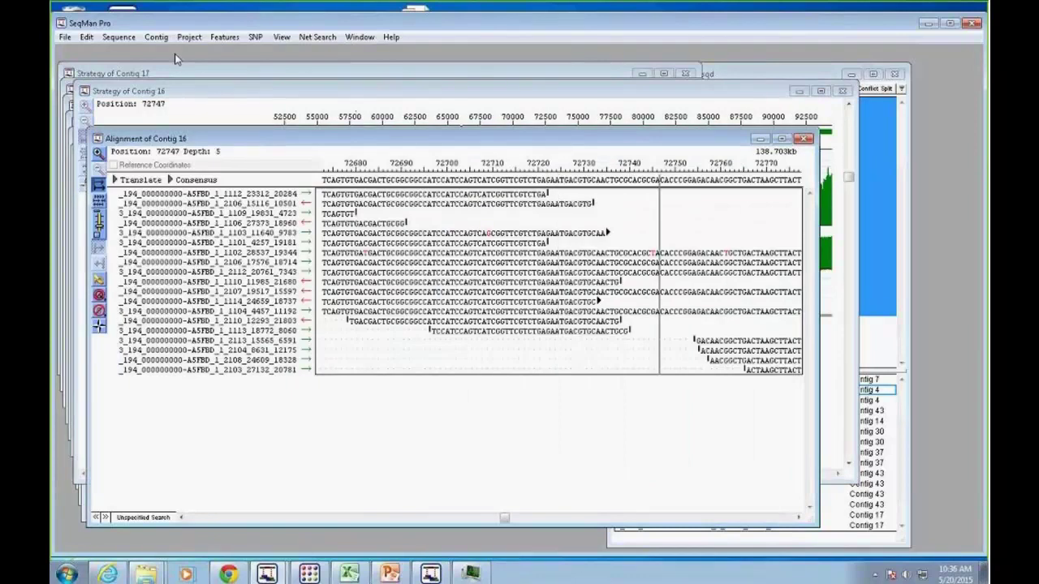
left_click(154, 38)
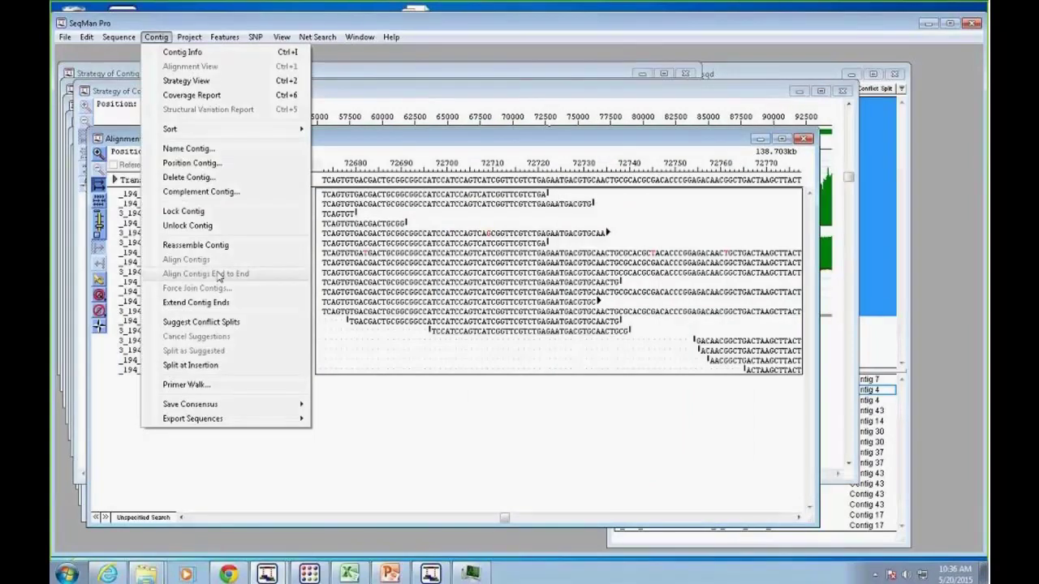
left_click(201, 366)
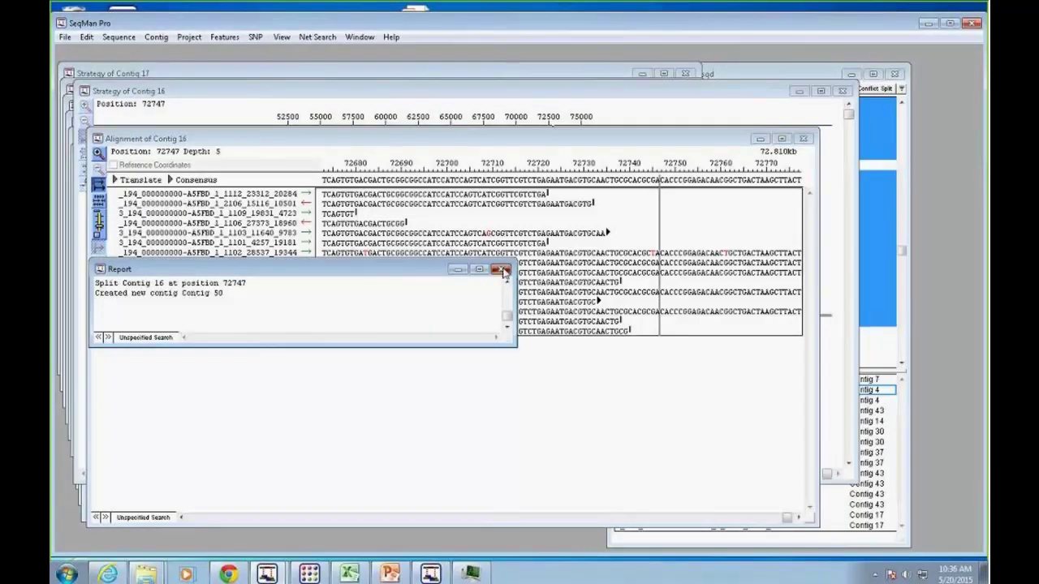
left_click(503, 271)
left_click(802, 138)
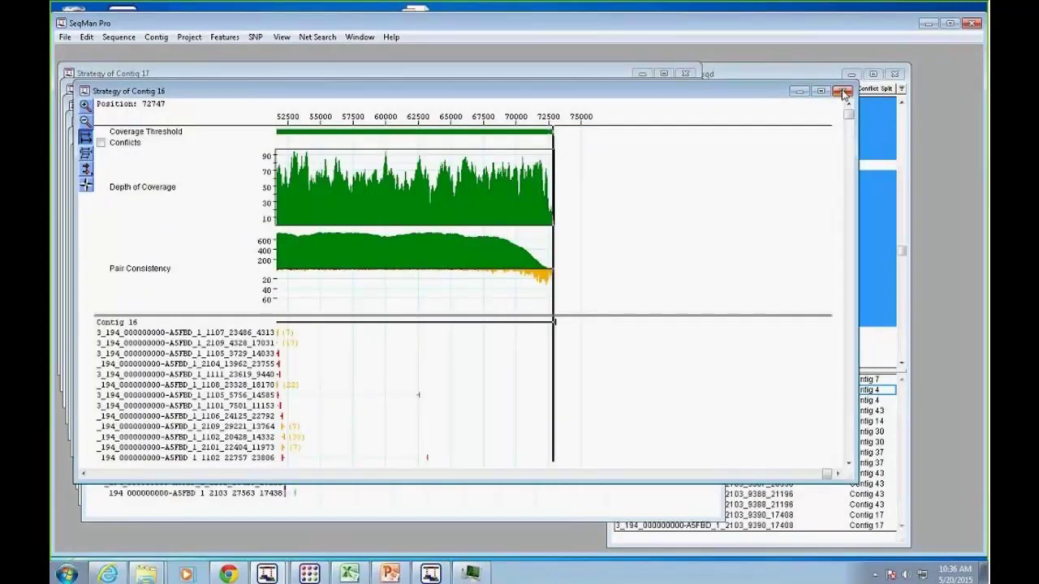
left_click(844, 91)
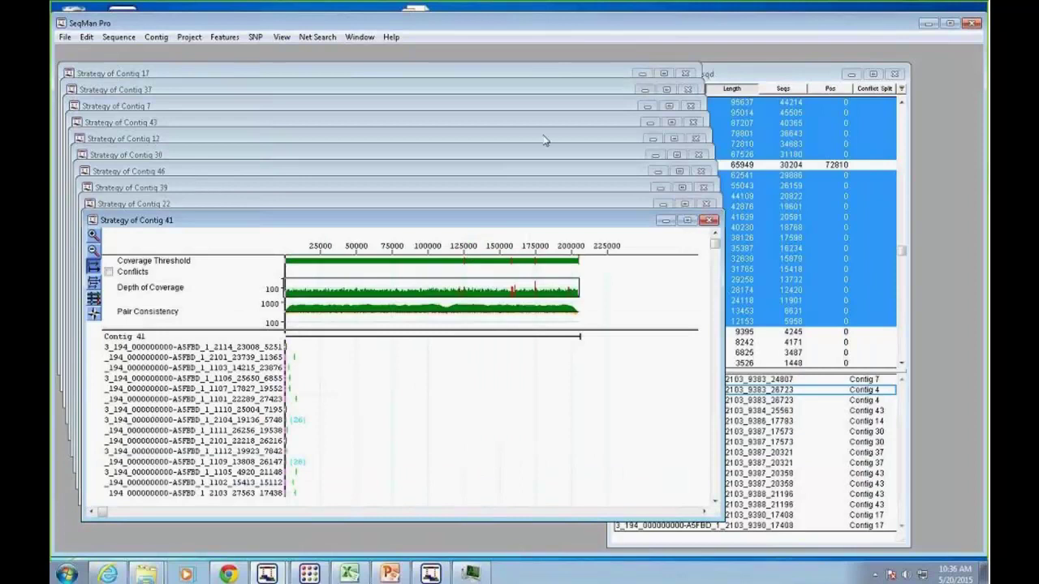
- Enlarge Contig 41's strategy window, filter its displayed pairs, and magnify the contig's start to examine the cyan linked reads
left_click_drag(461, 225, 552, 124)
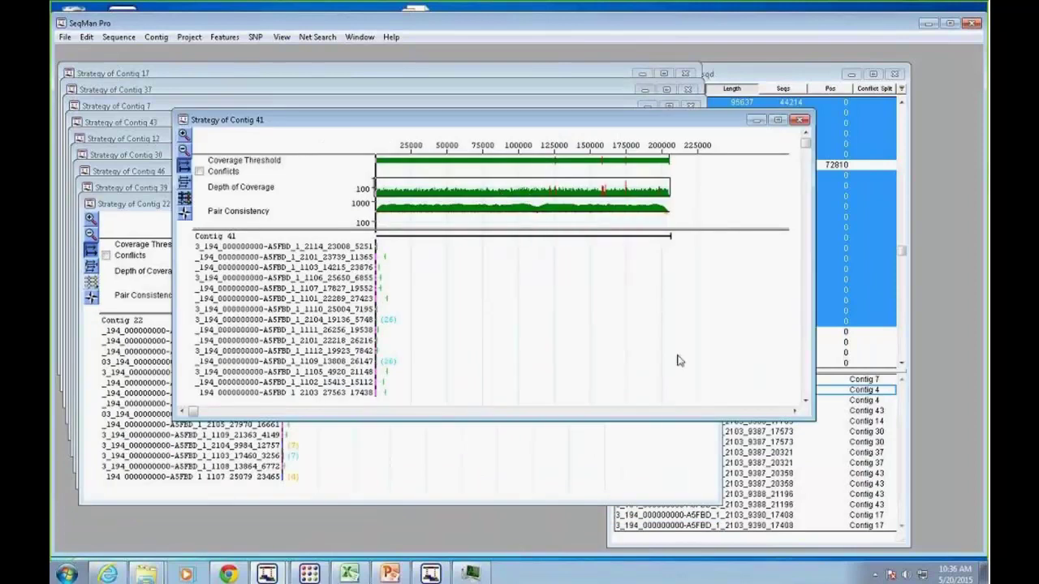
left_click_drag(813, 417, 921, 525)
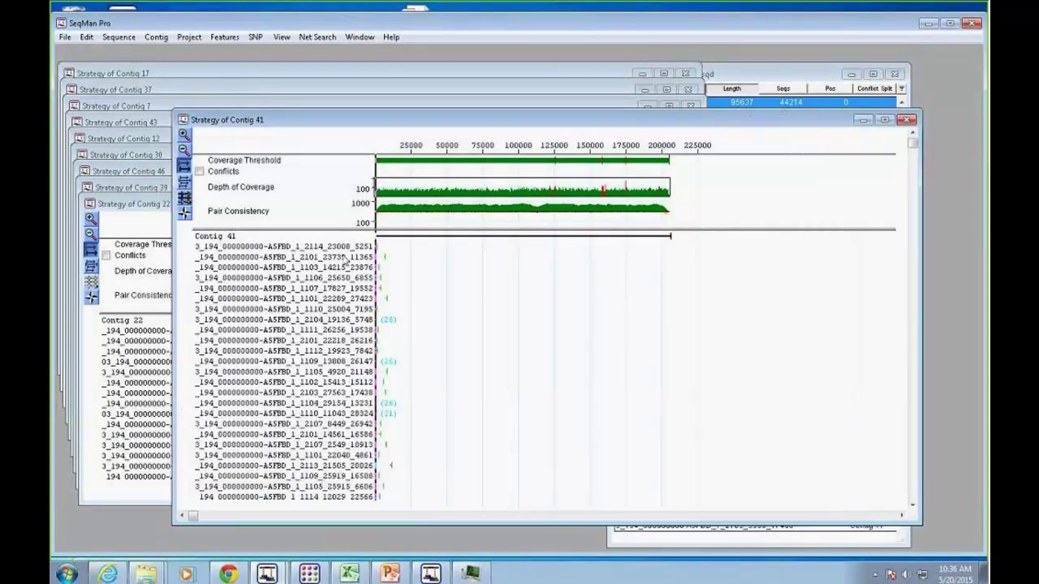
left_click(185, 198)
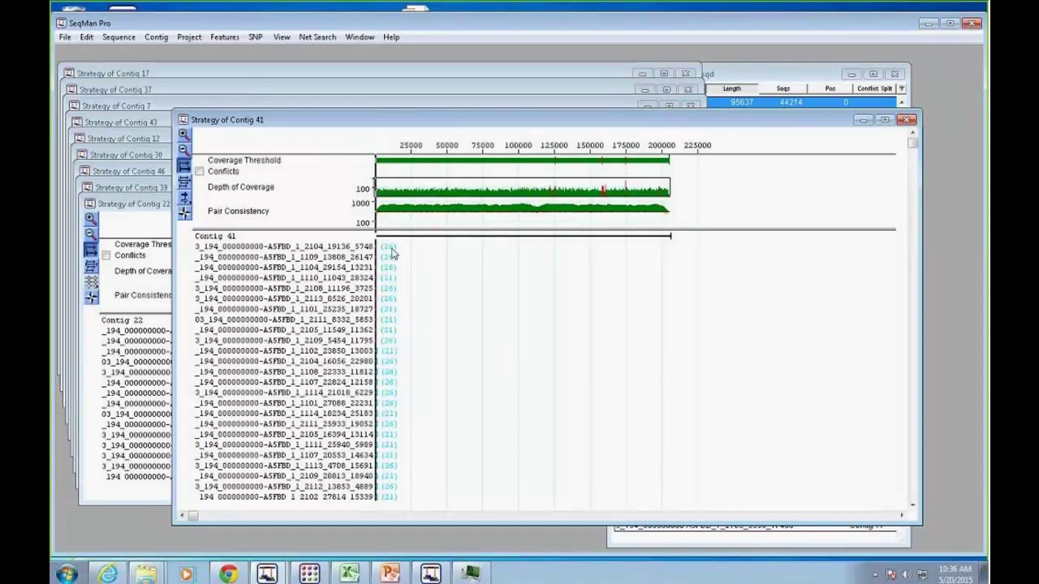
left_click(185, 136)
left_click(185, 136)
left_click(185, 136)
left_click(185, 137)
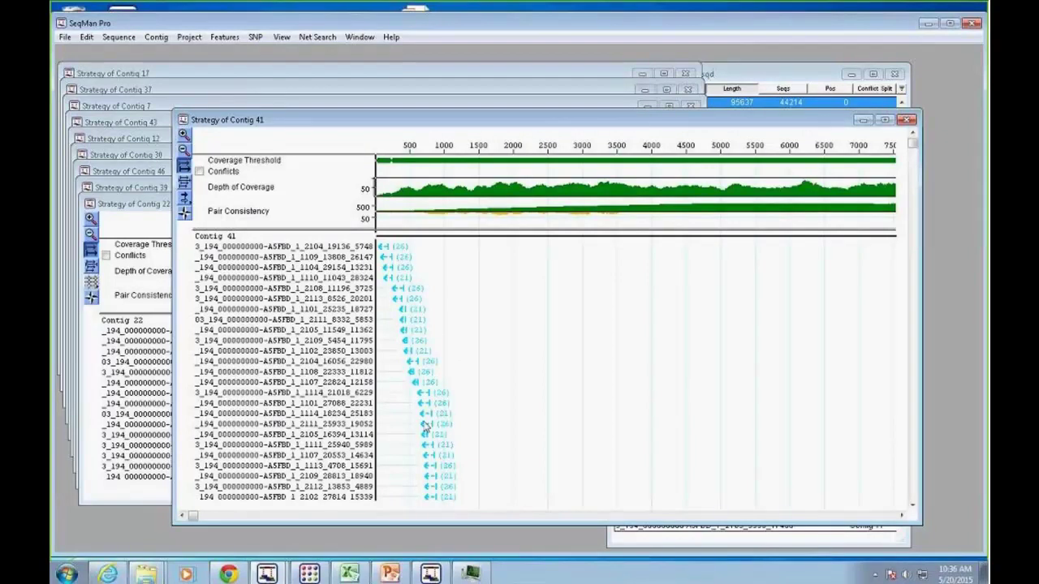
mouse_move(434, 446)
- Examine the cyan linked reads at Contig 41's end, and close the strategy views of Contigs 41 and 22
left_click_drag(192, 518, 893, 514)
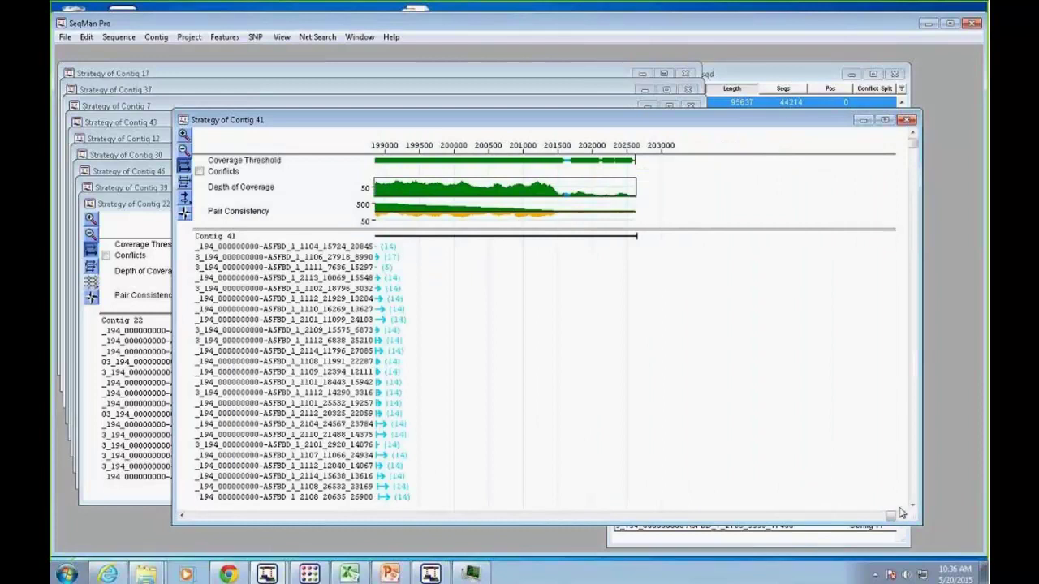
left_click_drag(913, 143, 915, 345)
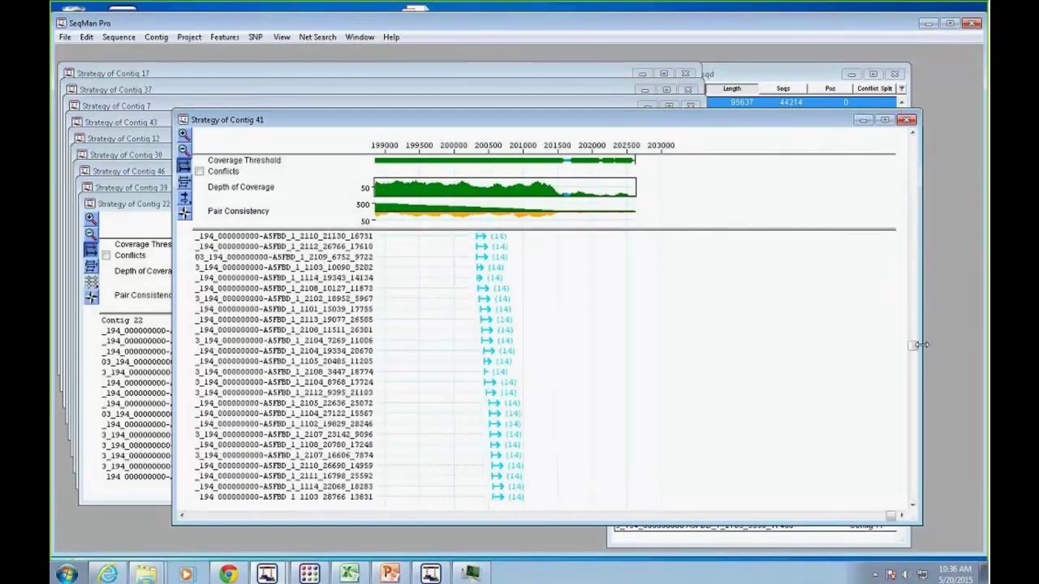
left_click(907, 121)
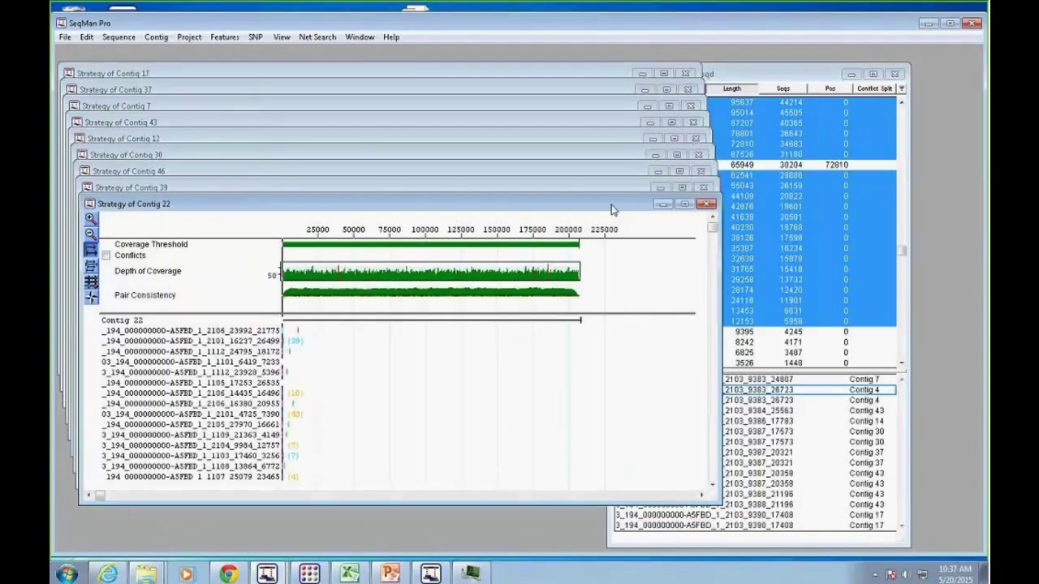
left_click(706, 203)
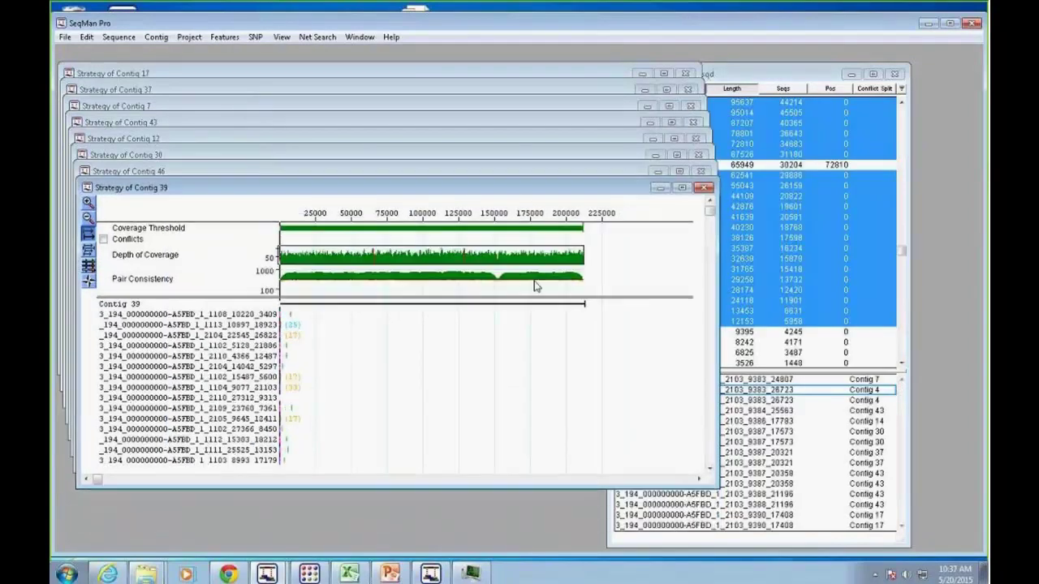
- Enlarge Contig 39's strategy graphs, and open a widened alignment at the pair consistency dip near position 150448
left_click_drag(714, 344, 891, 349)
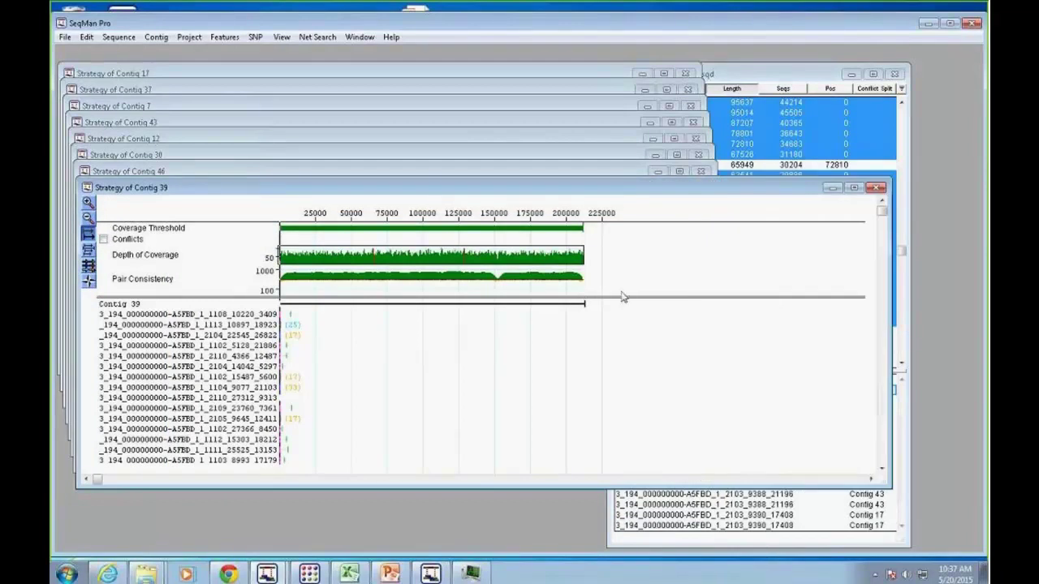
left_click_drag(622, 296, 621, 375)
mouse_move(498, 342)
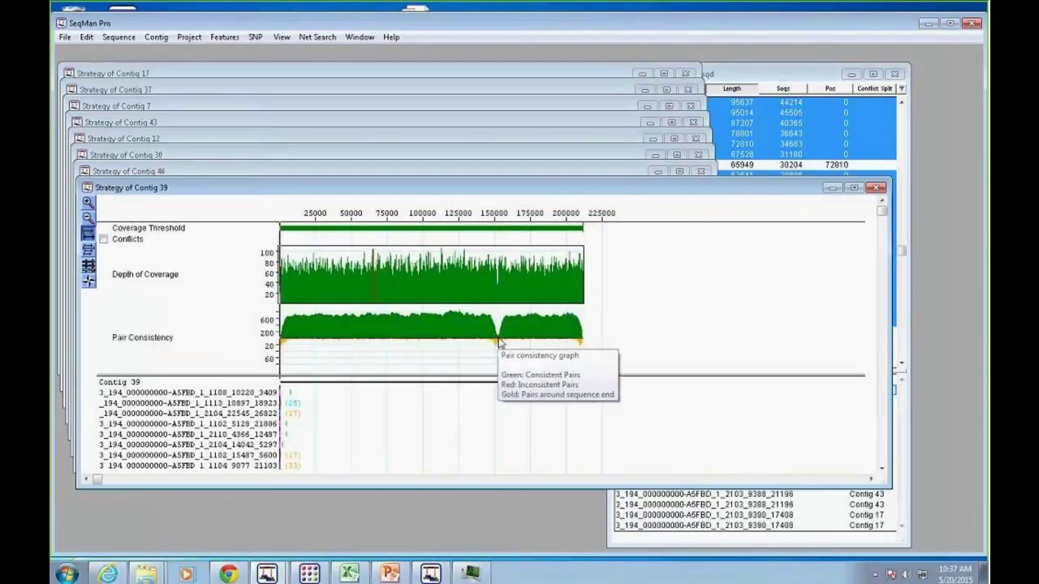
double_click(497, 342)
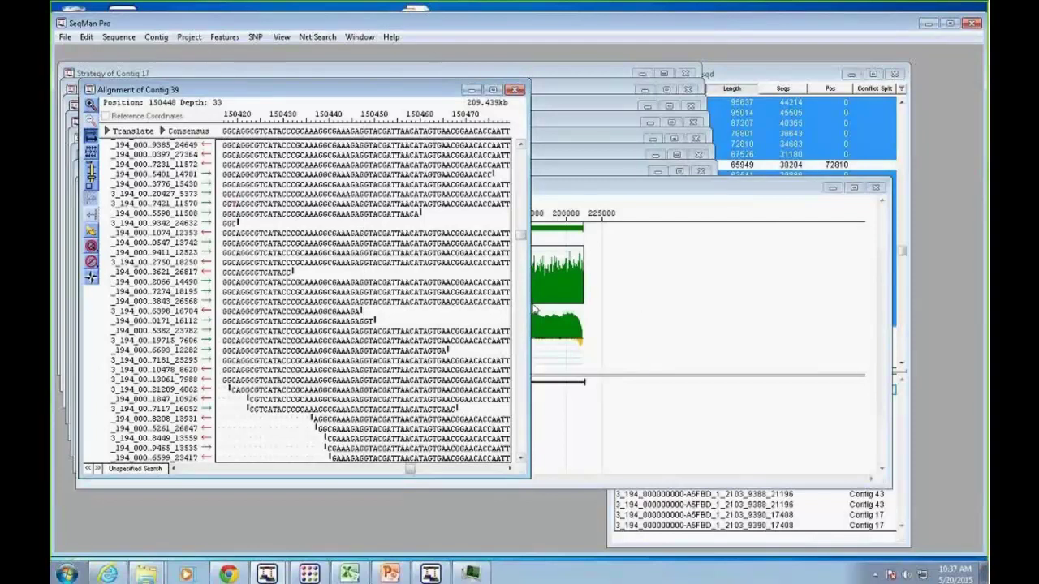
left_click_drag(530, 307, 781, 294)
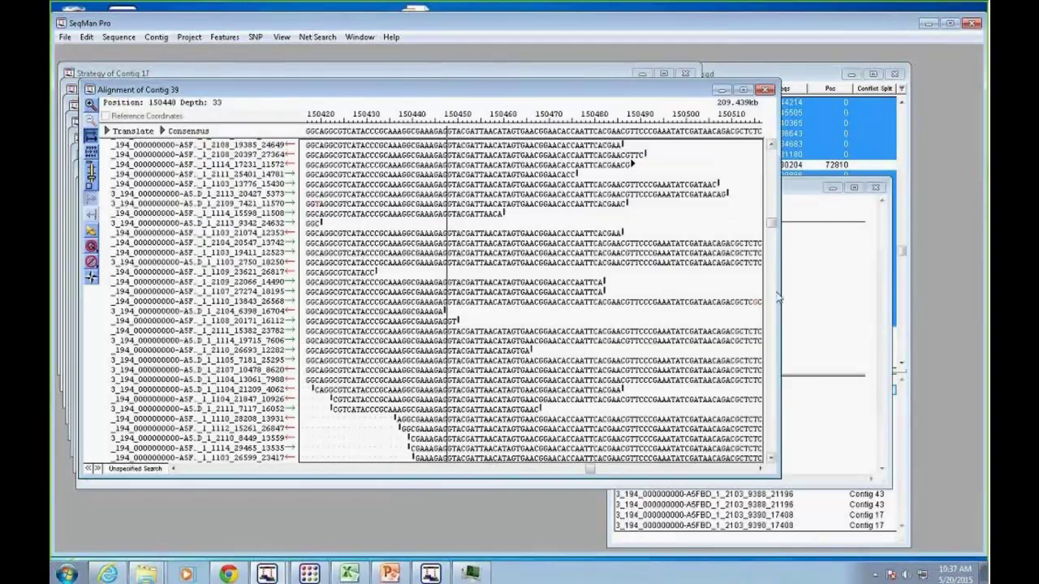
- Split Contig 39 at position 150435, and close the report and the contig's views
left_click(387, 130)
left_click(154, 38)
left_click(203, 372)
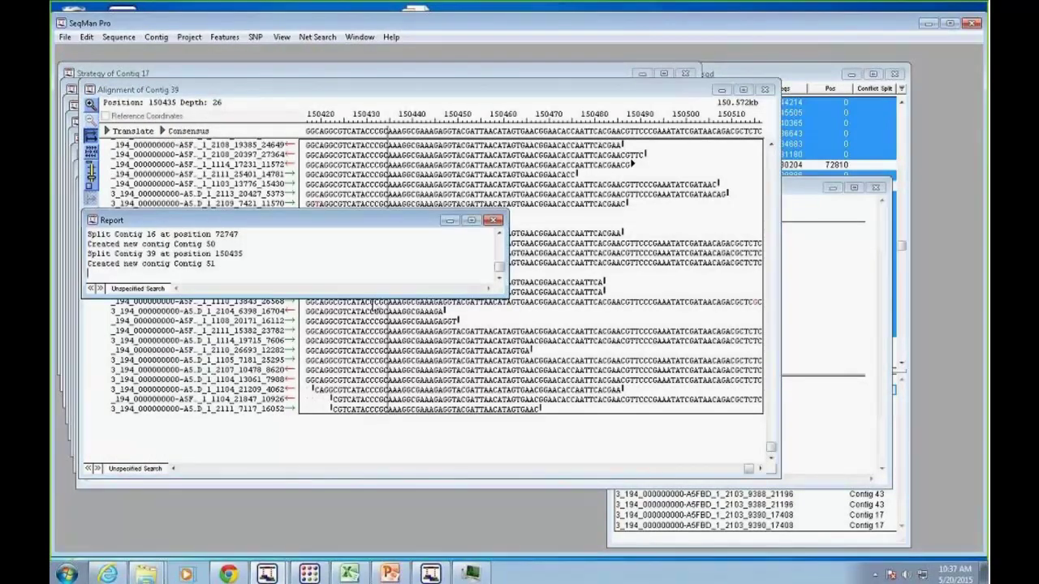
left_click(492, 221)
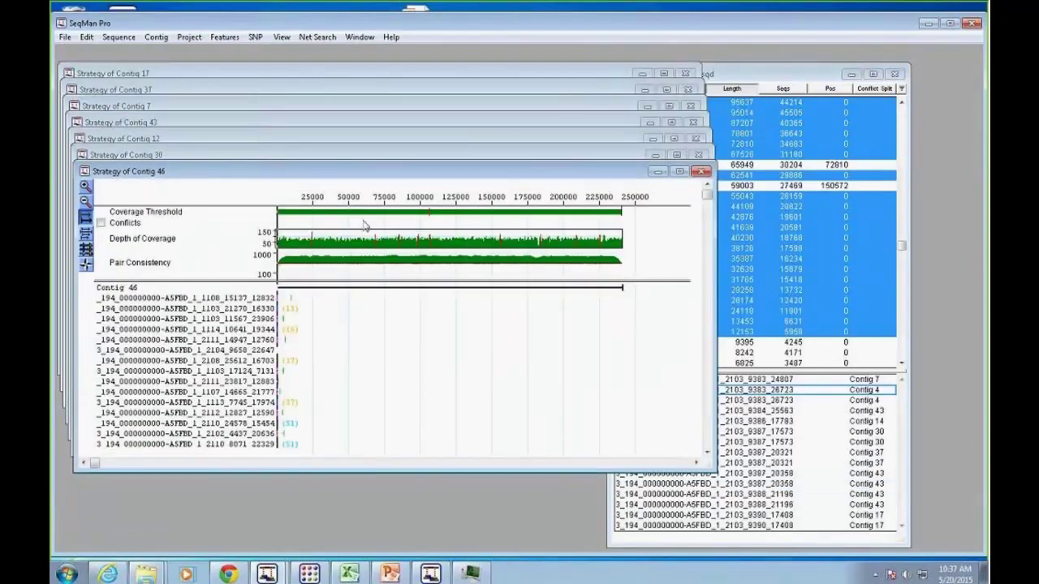
- Close the strategy views of Contigs 46 and 30, and enlarge Contig 12's strategy window and graph area
left_click(701, 171)
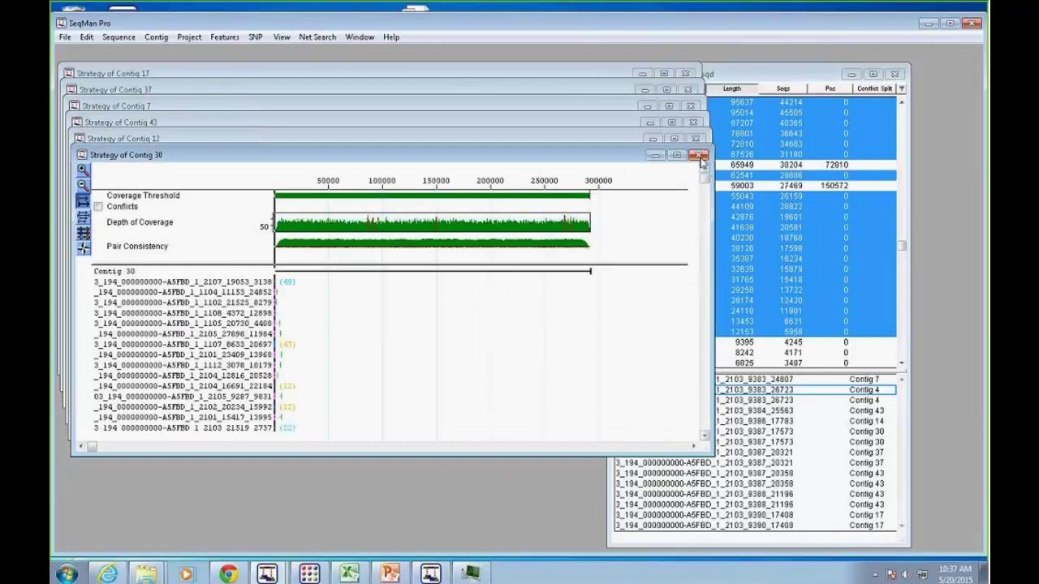
left_click(698, 155)
left_click_drag(698, 430, 905, 513)
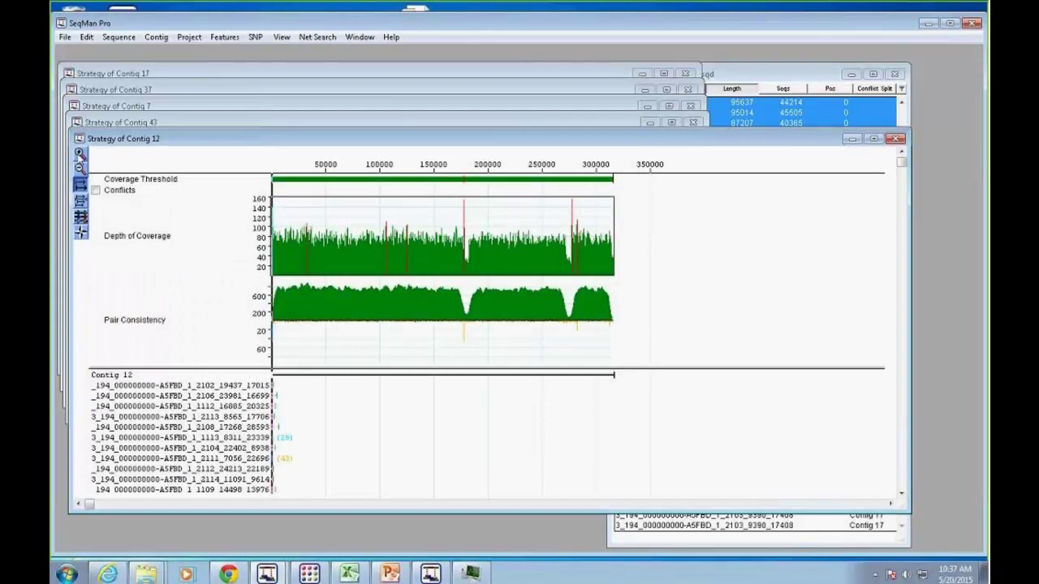
- Zoom in on Contig 12's strategy graphs, open the alignment at the first pair consistency dip near position 179962, and widen the strategy window
left_click(81, 153)
left_click_drag(85, 504, 323, 529)
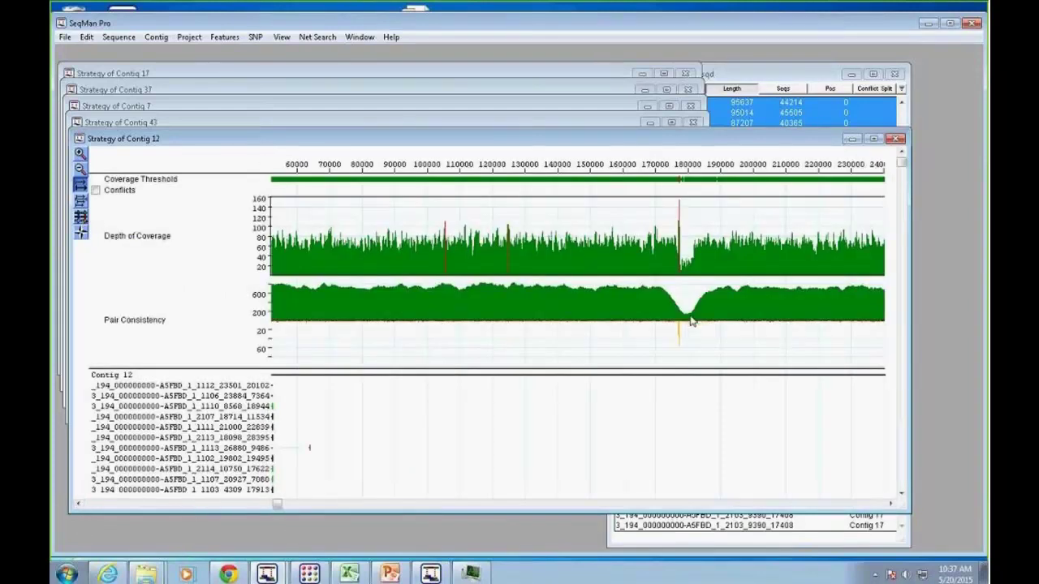
double_click(691, 321)
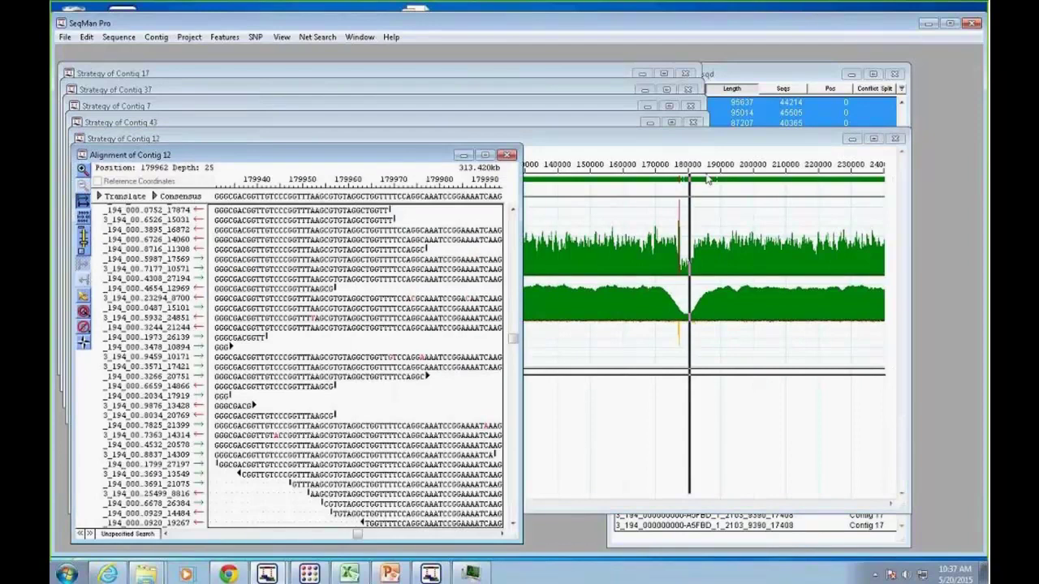
left_click(893, 466)
left_click_drag(903, 508, 927, 520)
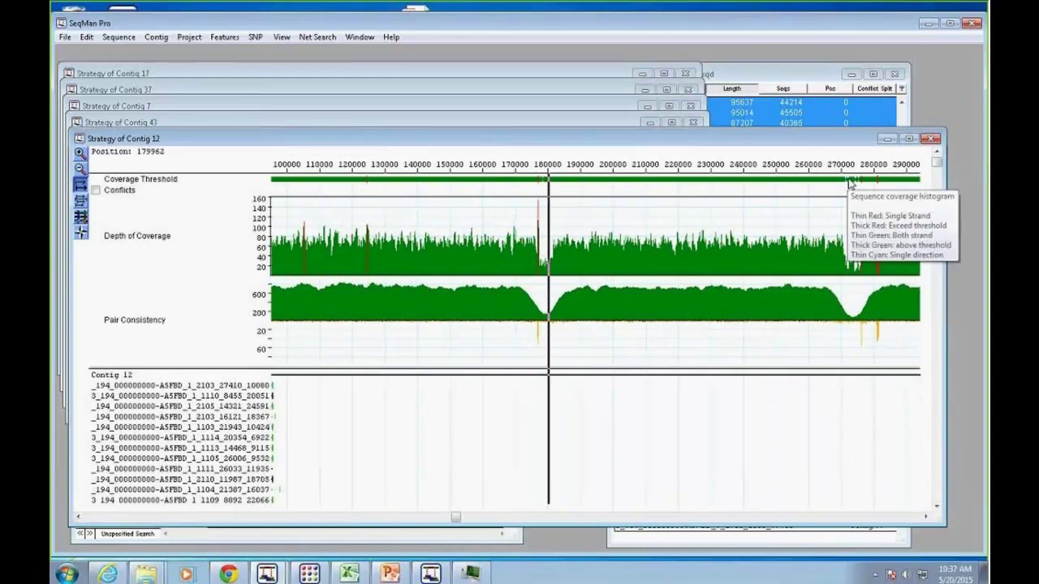
- Split Contig 12 at the second pair consistency dip, just past position 271320 in its alignment
double_click(851, 236)
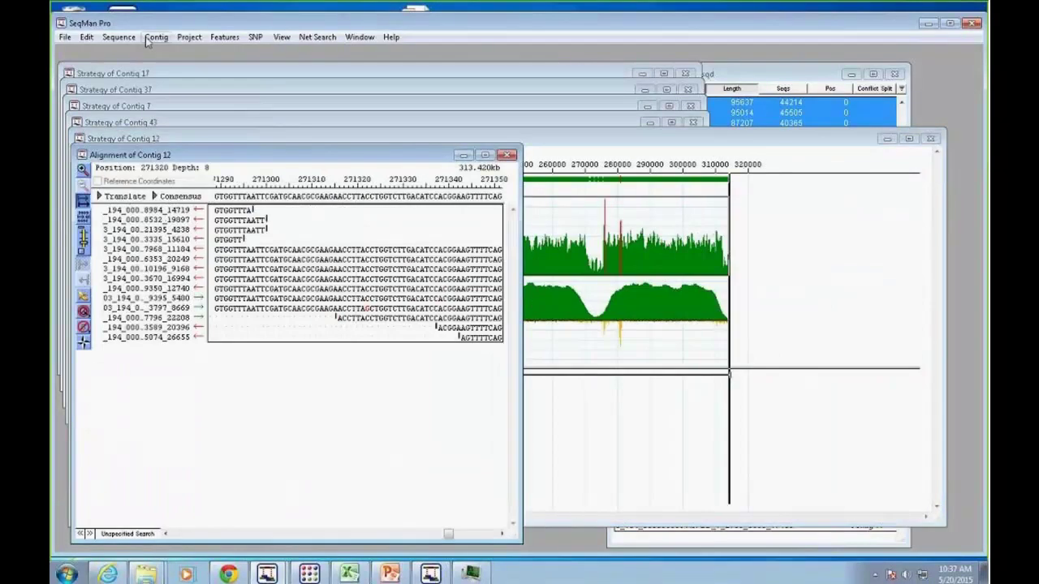
left_click(155, 37)
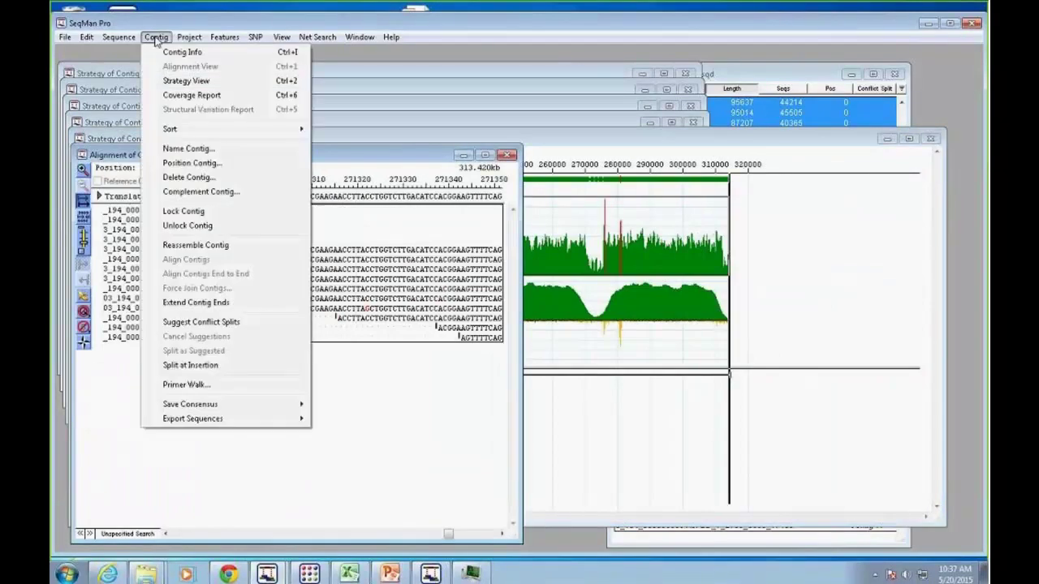
left_click(202, 366)
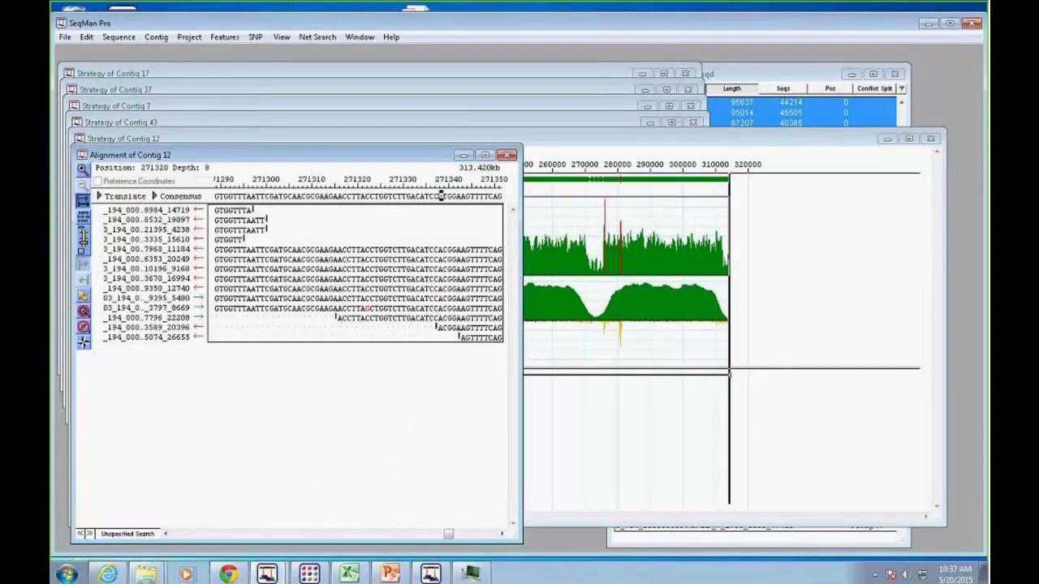
- Split Contig 12 at position 178094 in the remaining pair consistency dip, and close its alignment and strategy views
left_click(558, 159)
double_click(292, 185)
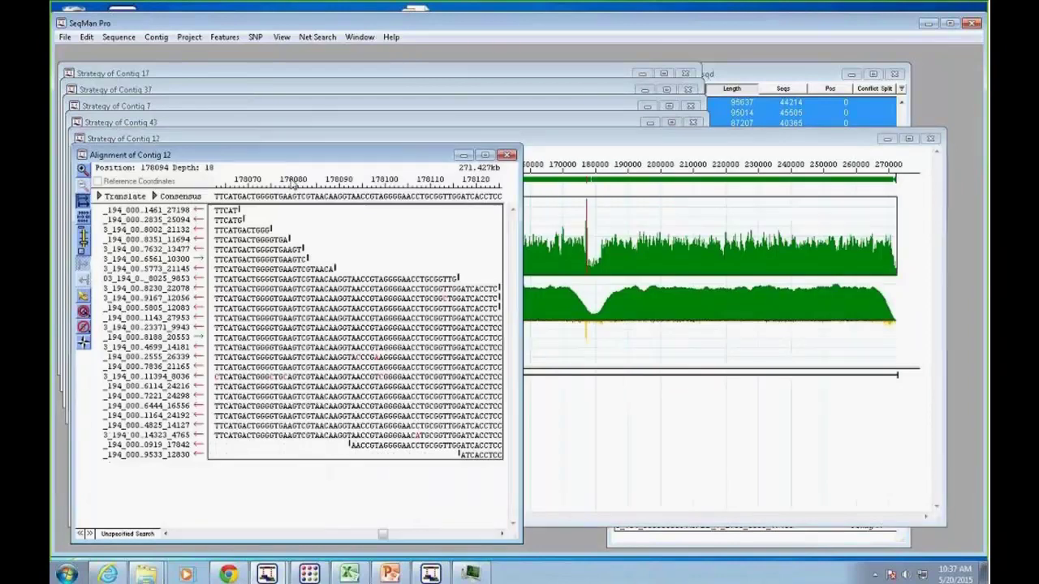
left_click(155, 37)
left_click(217, 365)
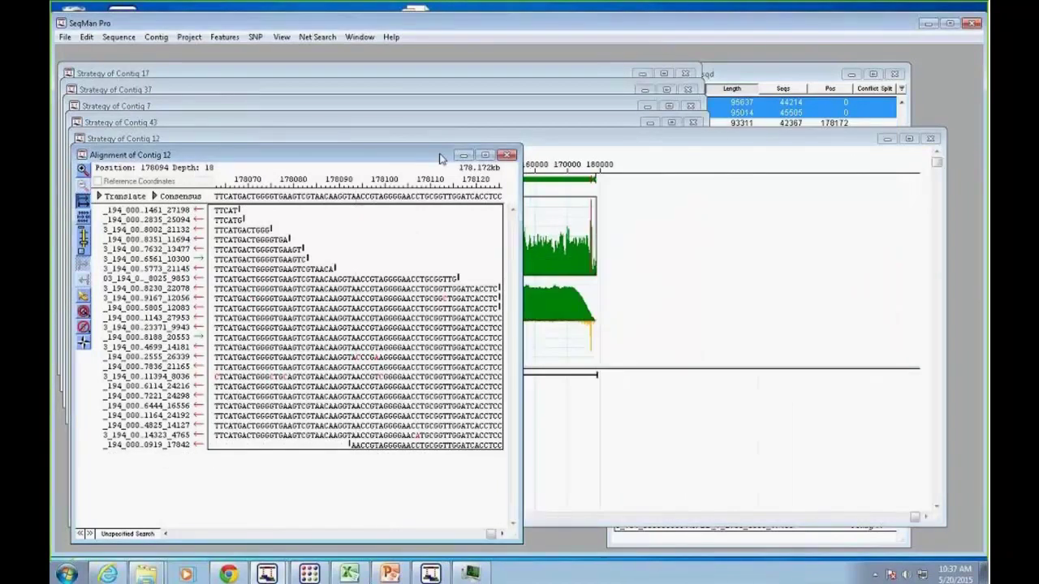
left_click(506, 154)
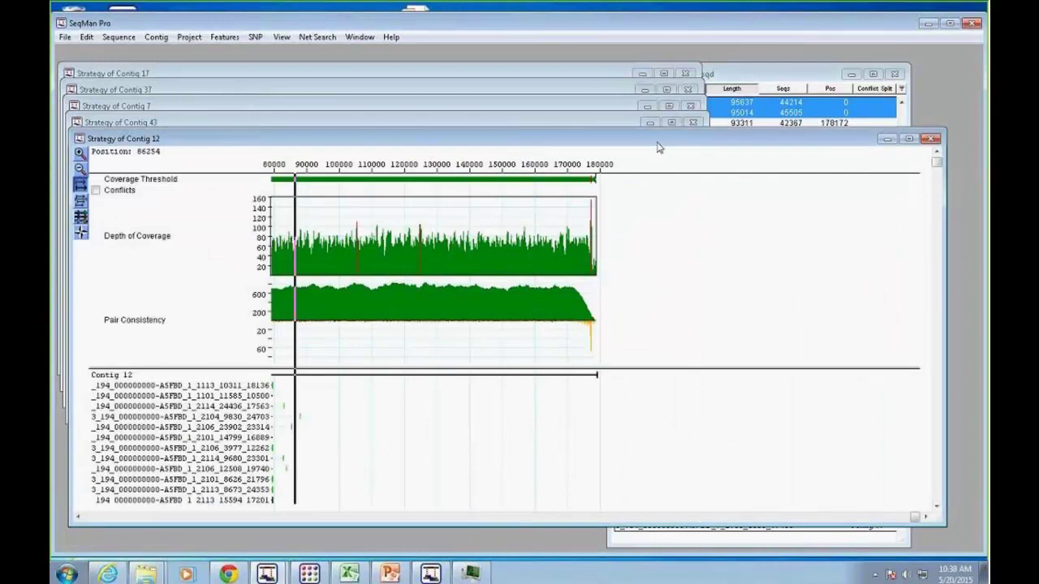
left_click_drag(659, 147, 650, 233)
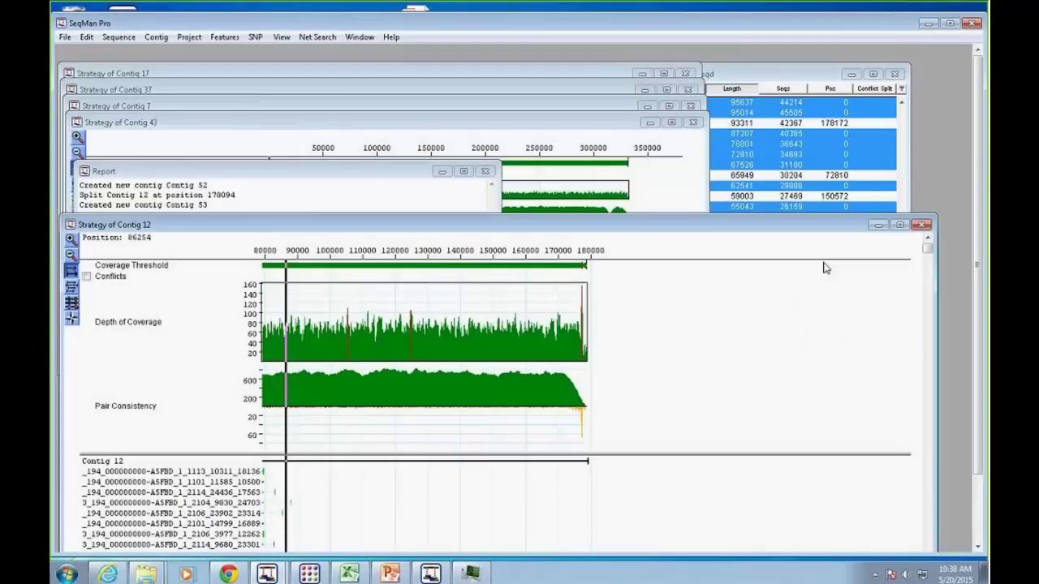
left_click(924, 227)
- Split Contig 43 at position 312242 in the pair consistency dip near its end, and close its views and the report
left_click(607, 143)
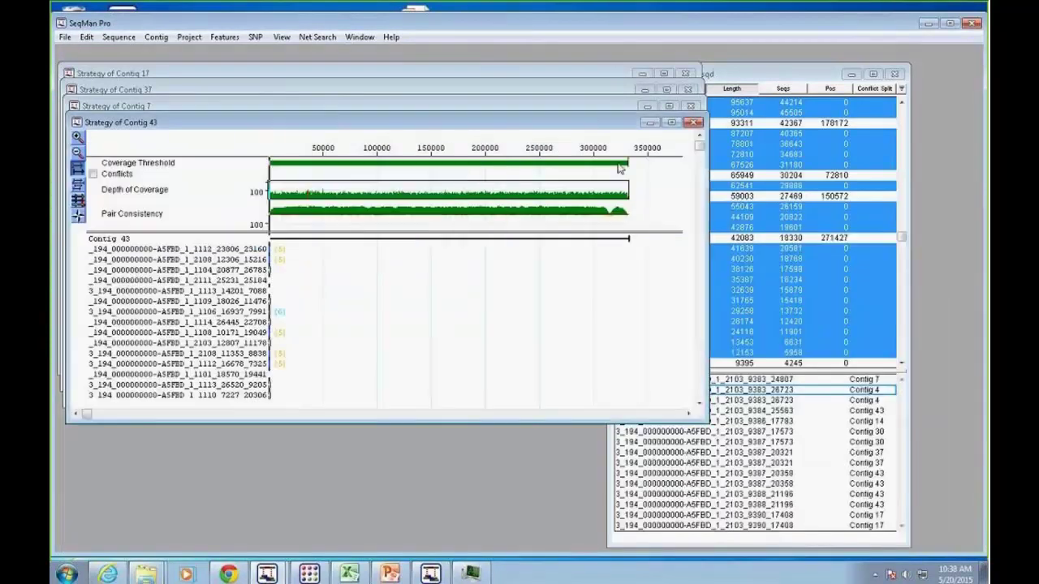
double_click(612, 216)
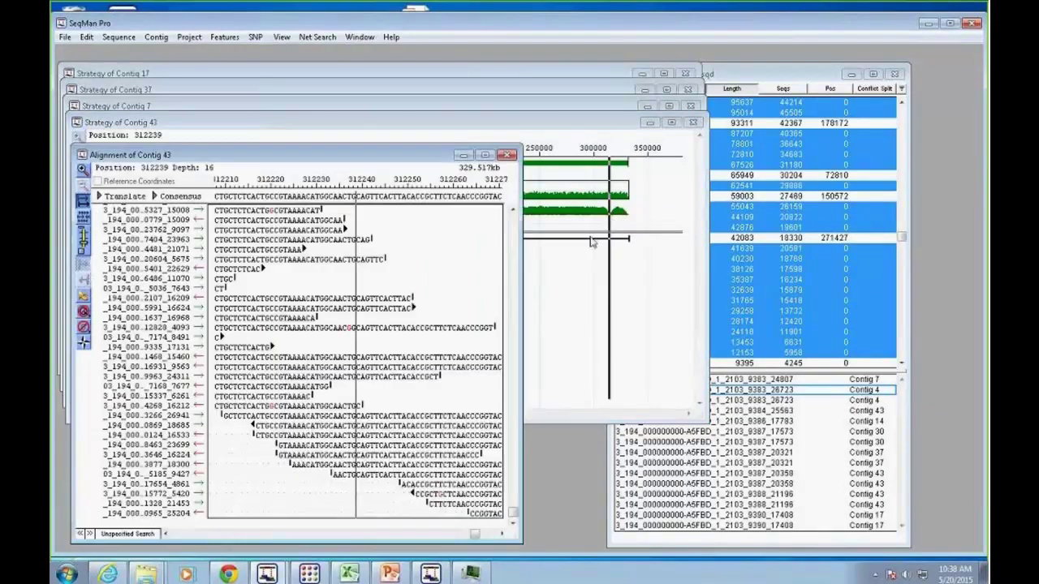
left_click(370, 197)
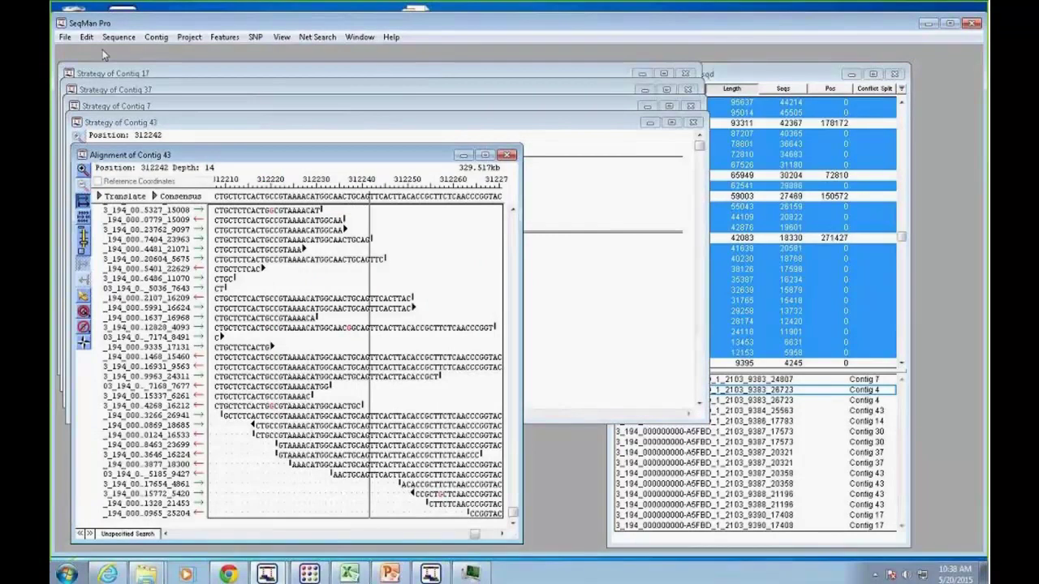
left_click(156, 36)
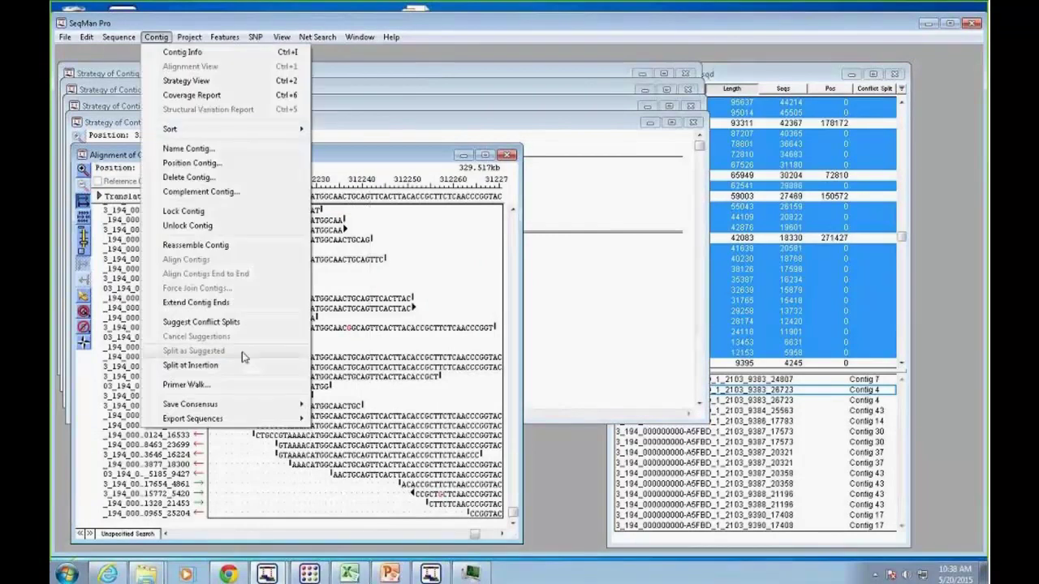
left_click(173, 365)
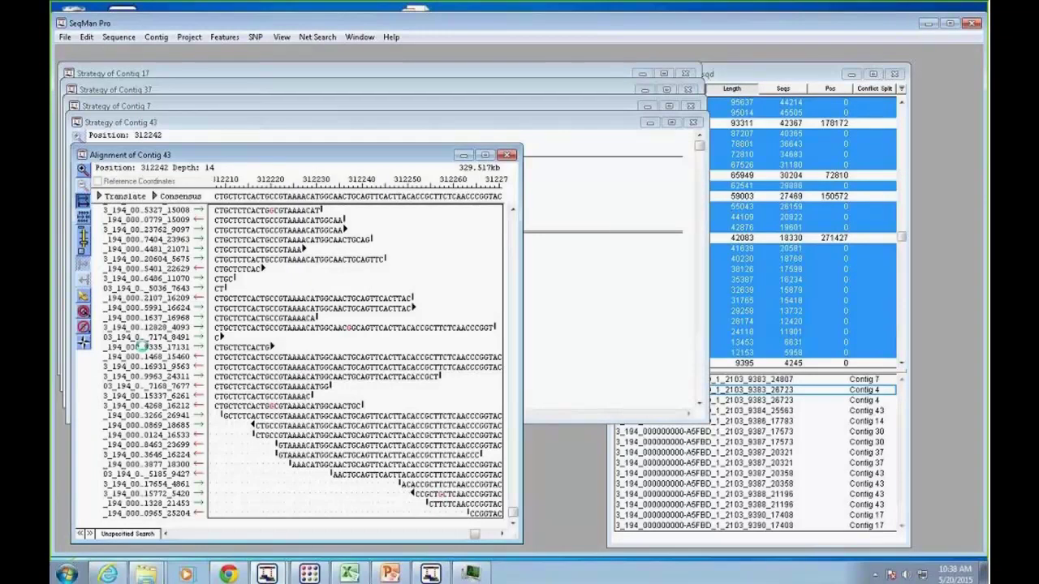
left_click(507, 155)
left_click(693, 122)
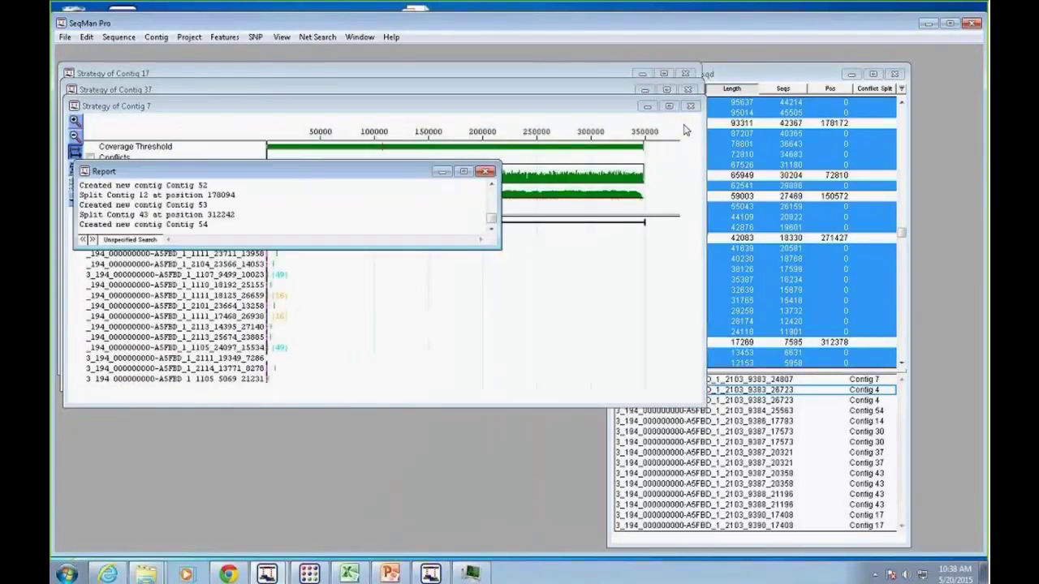
left_click(485, 171)
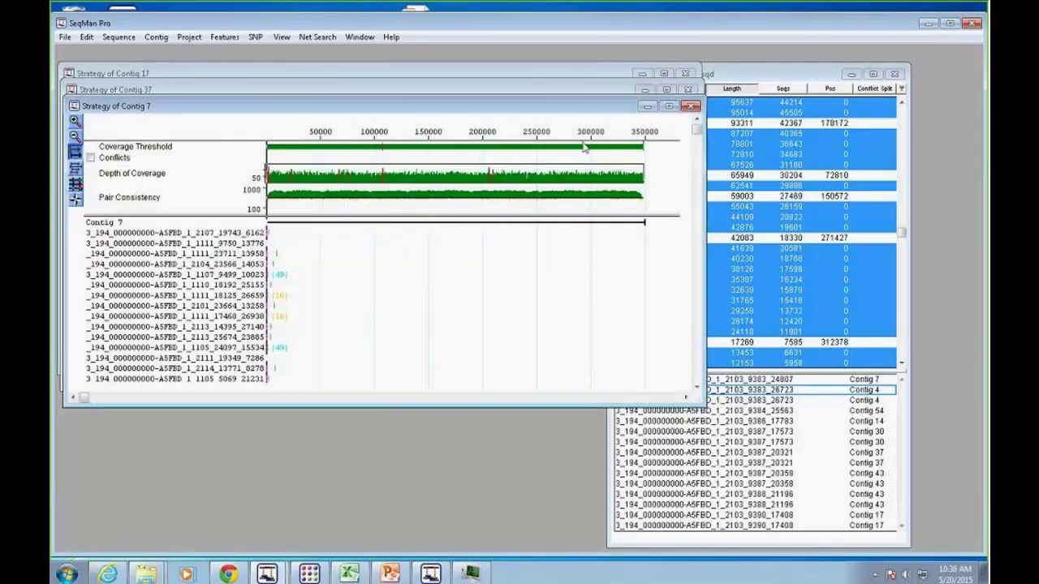
- Check the graphs of Contigs 7, 37 and 17 for dips, and close their strategy views
left_click(691, 107)
left_click_drag(593, 98, 571, 209)
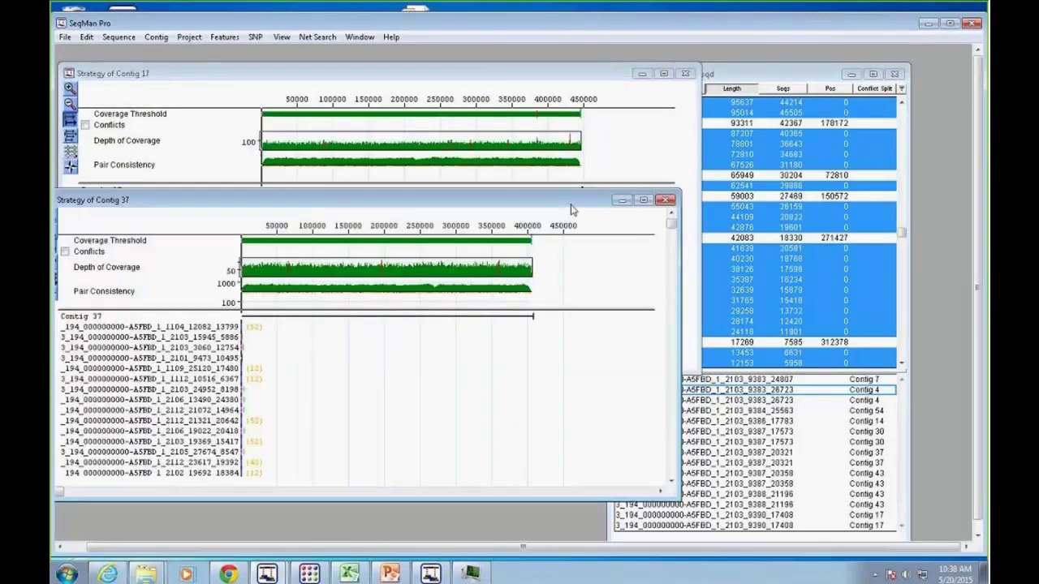
left_click(665, 200)
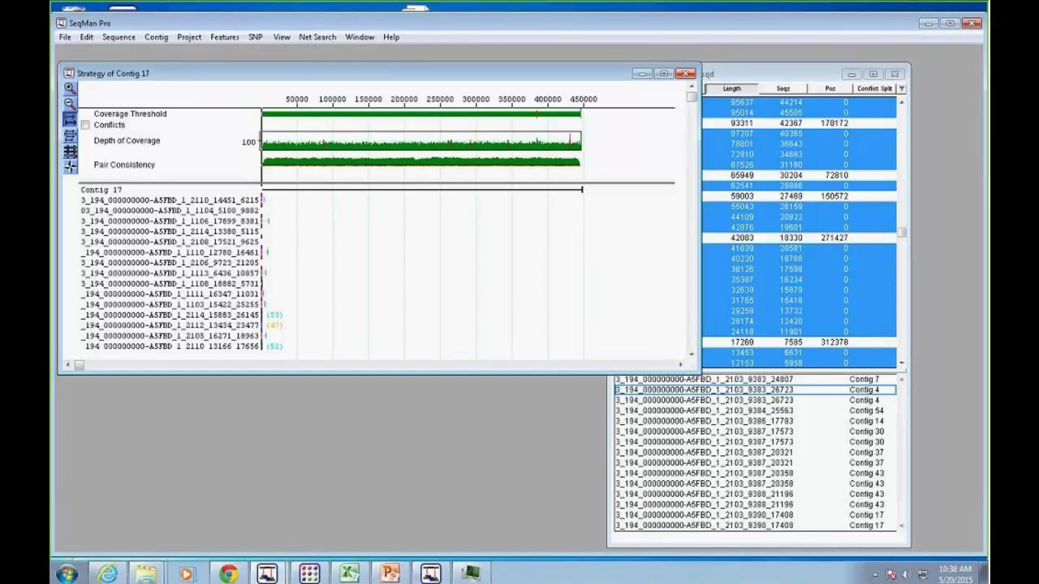
left_click(686, 74)
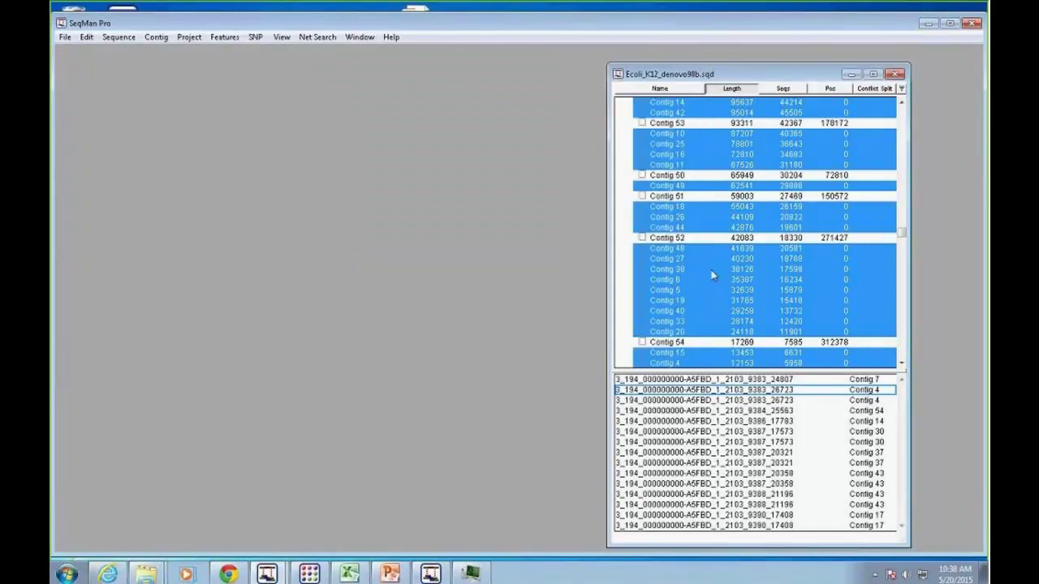
- Select the project's contigs down to Contig 35, and order all unlocked contigs into scaffolds
left_click(709, 270)
left_click_drag(902, 236, 901, 356)
left_click(896, 113)
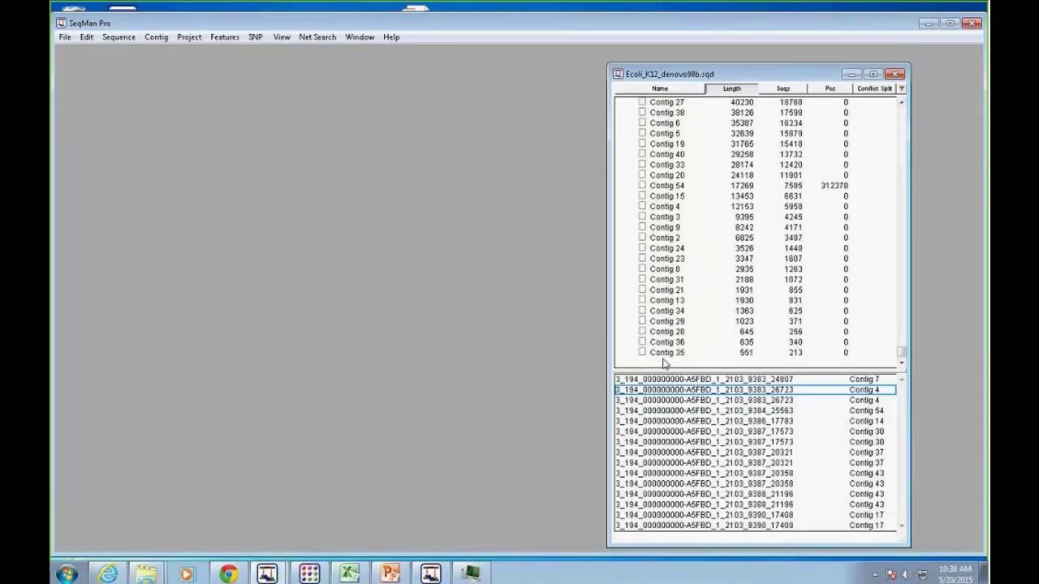
left_click(664, 354, "shift")
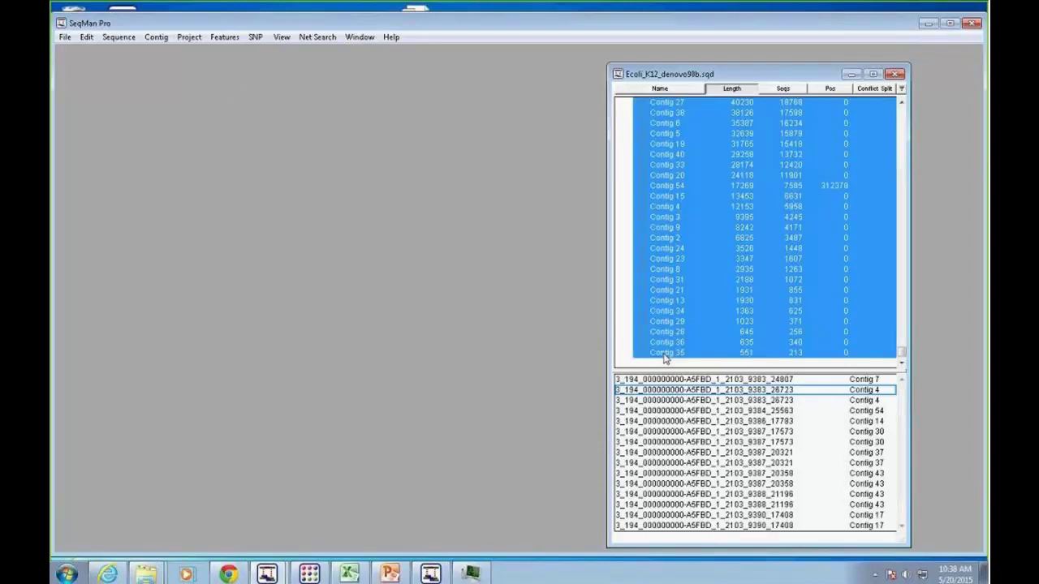
left_click(157, 37)
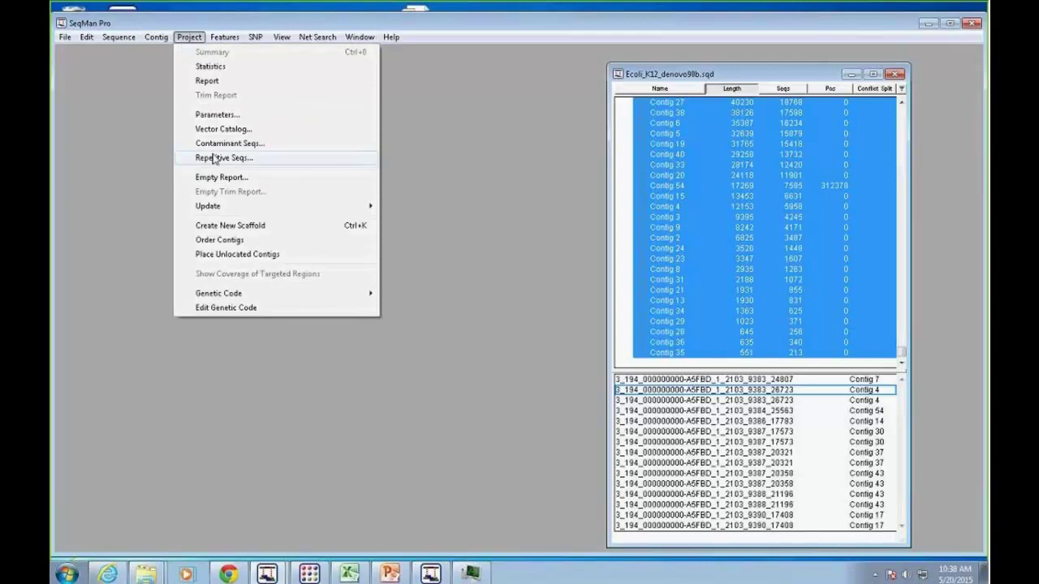
left_click(228, 244)
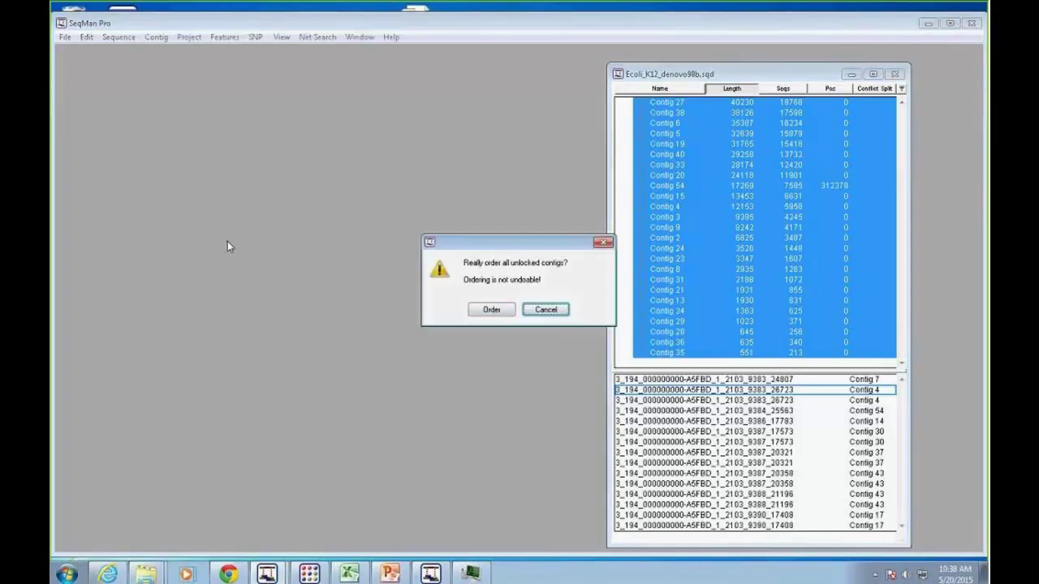
left_click(491, 309)
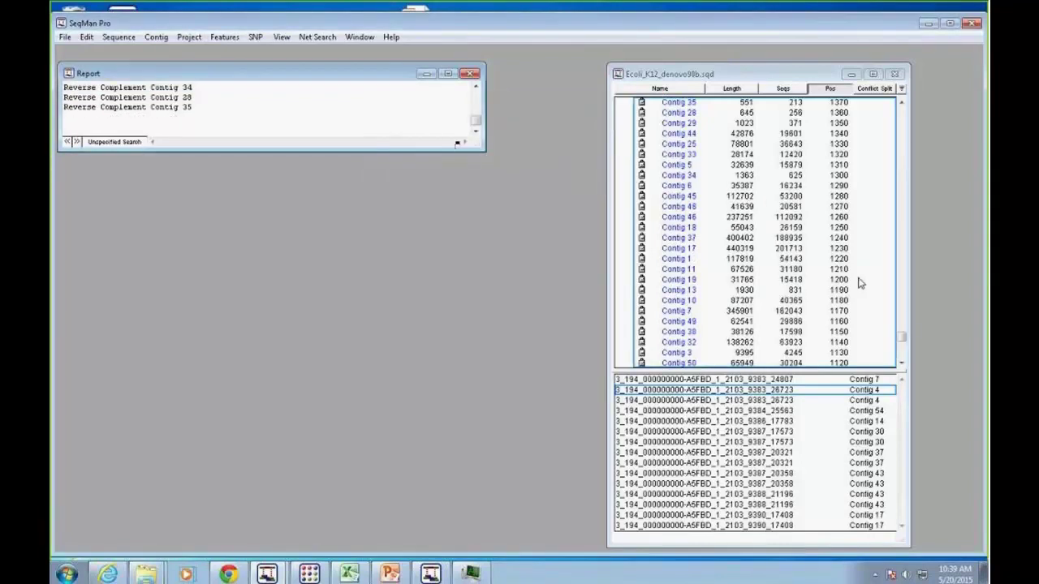
- Review how the contigs are grouped under Scaffold 100, Scaffold 110 and the unscaffolded contigs in the project list
left_click(900, 335)
key("ctrl+a")
left_click_drag(905, 335, 899, 112)
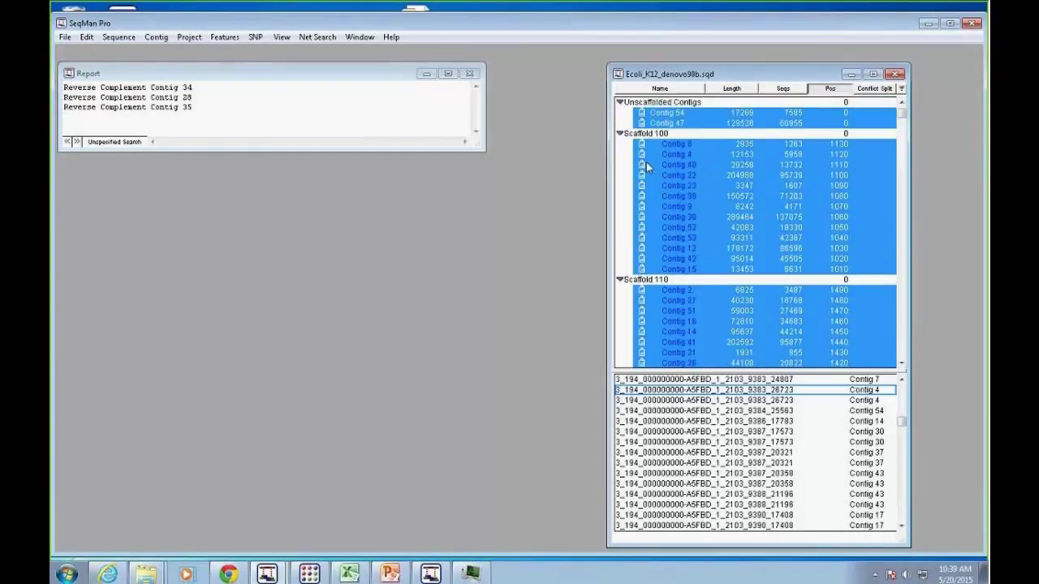
left_click(655, 136)
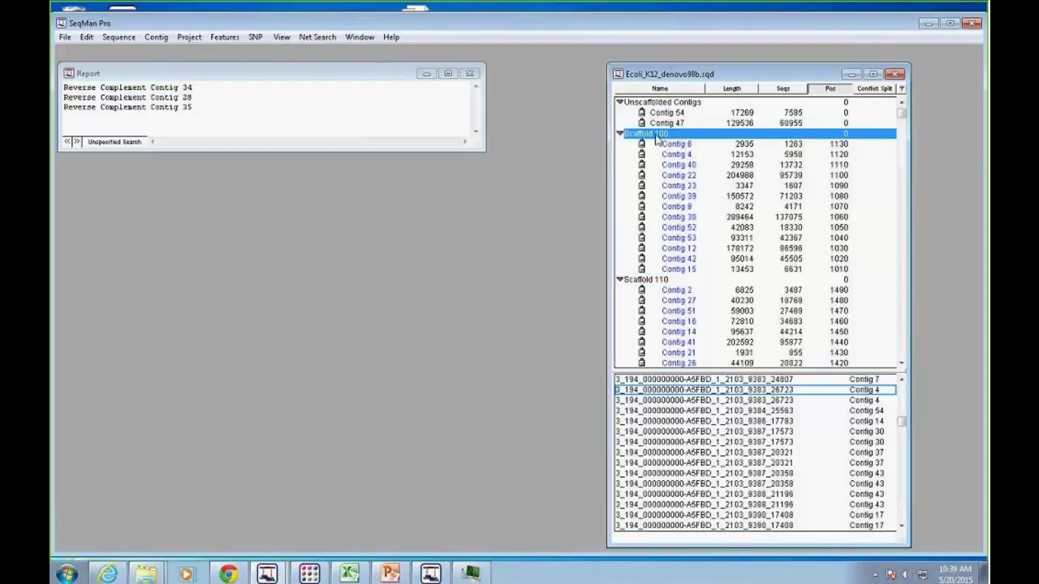
left_click(655, 281)
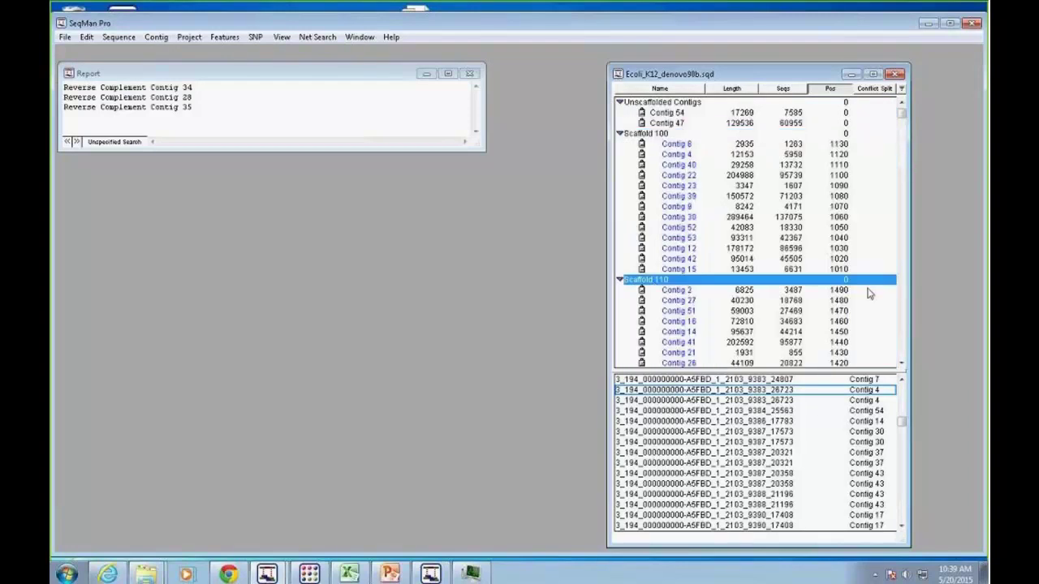
left_click_drag(900, 114, 902, 162)
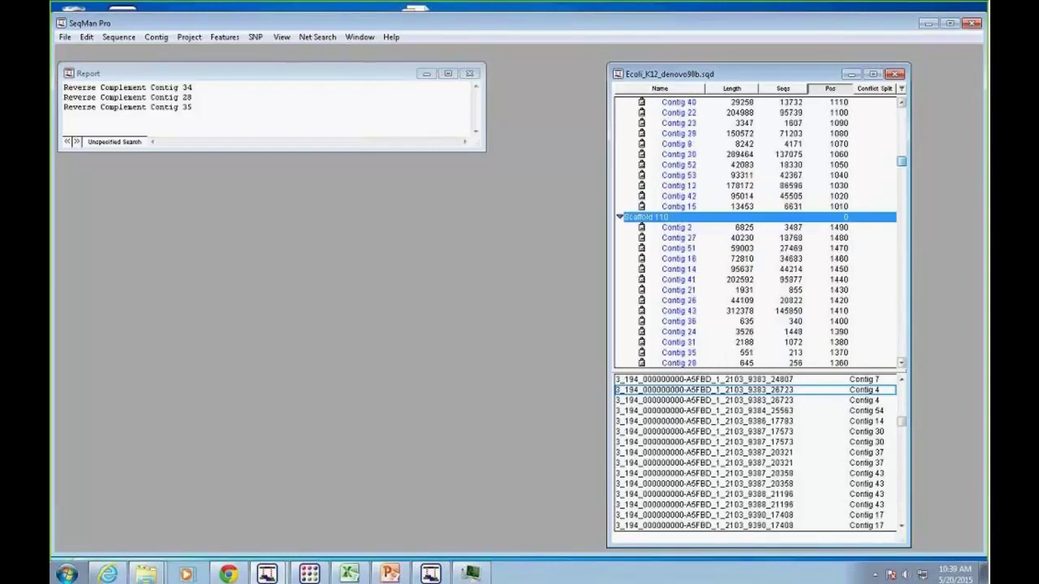
- Open Scaffold 110's strategy view in an enlarged window, showing only the cyan reads whose mates lie in other contigs
double_click(664, 216)
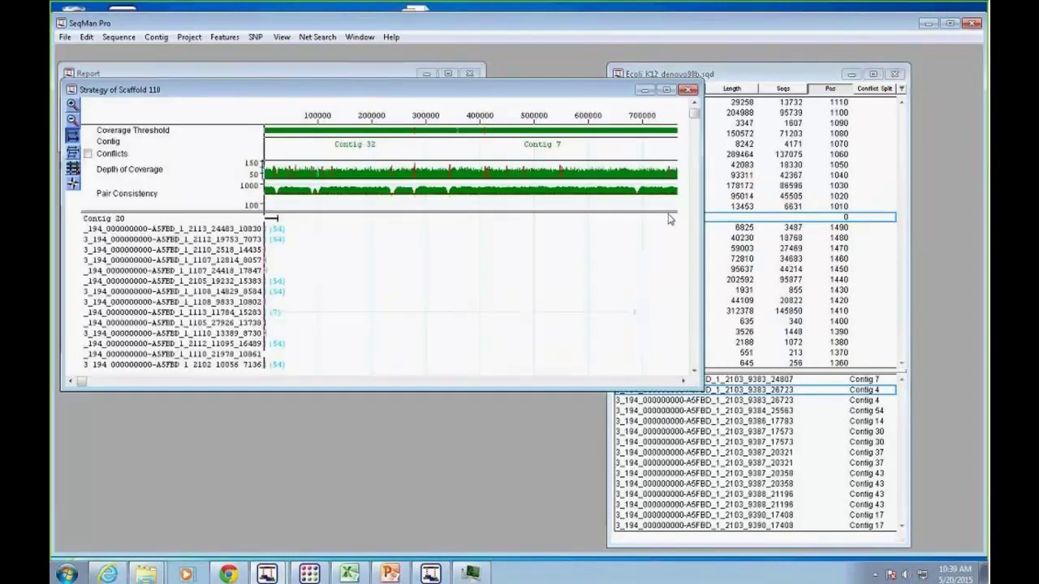
left_click_drag(698, 387, 943, 500)
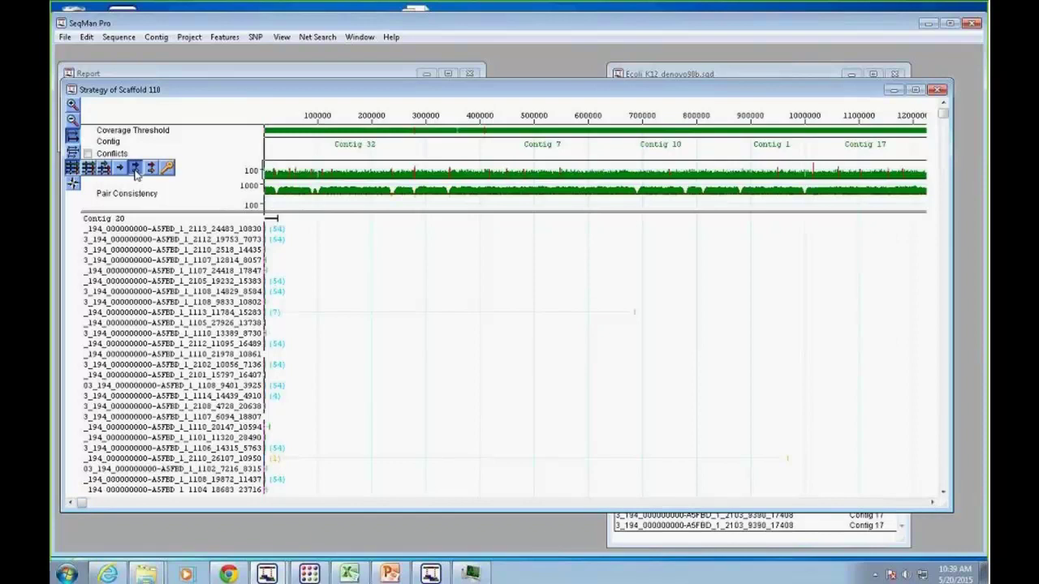
left_click(134, 175)
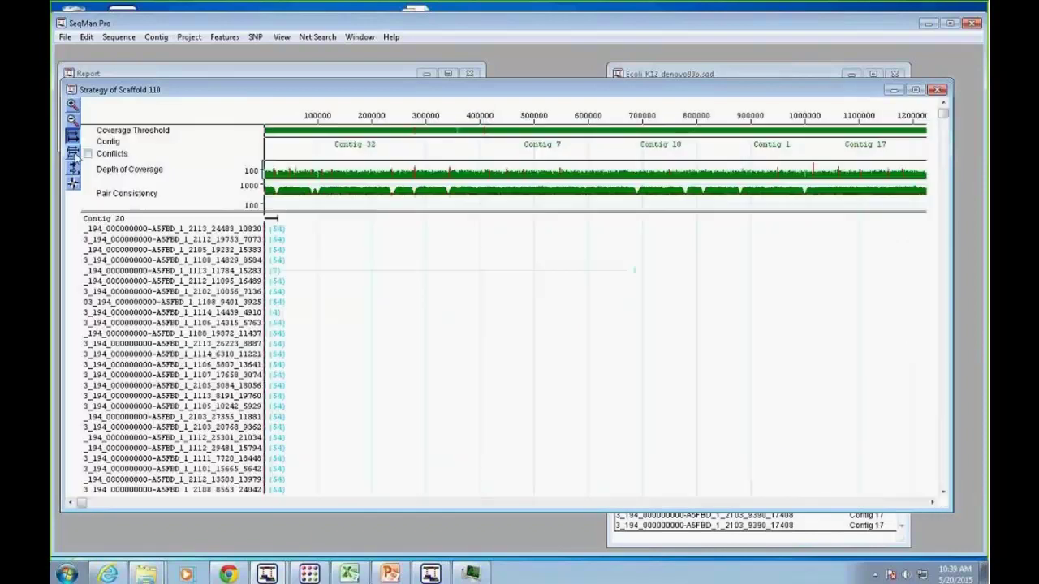
- Compress the linked reads of Scaffold 110 vertically, and zoom in on its first contigs to inspect the pairs joining them
left_click(72, 152)
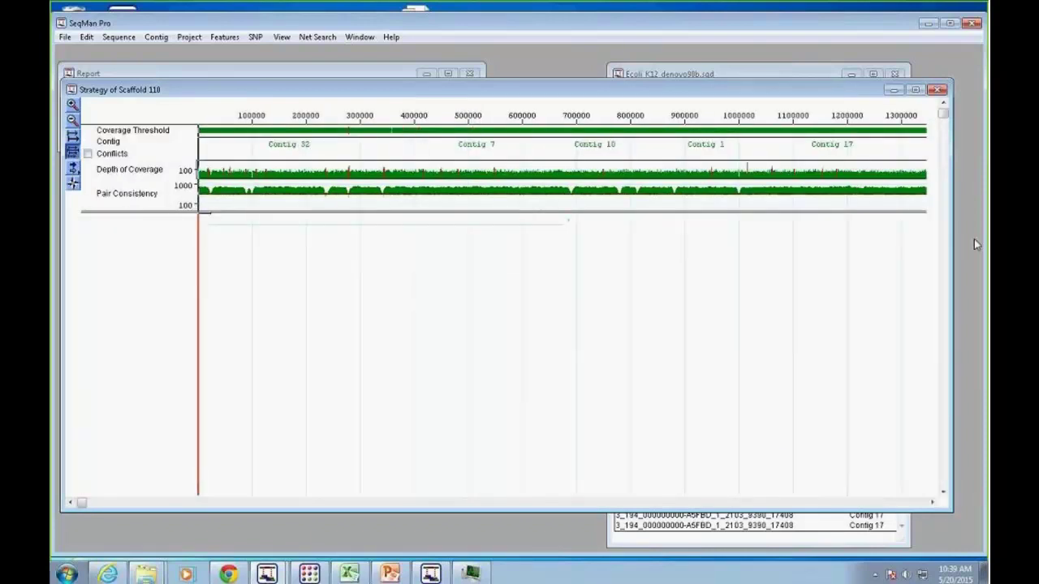
left_click(947, 180)
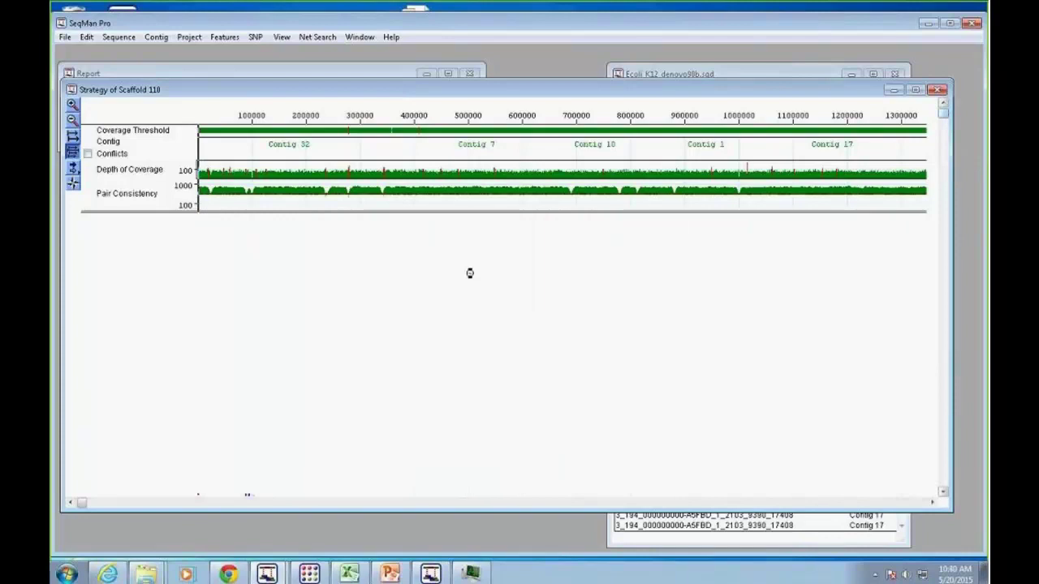
left_click(71, 106)
left_click(72, 106)
left_click(71, 106)
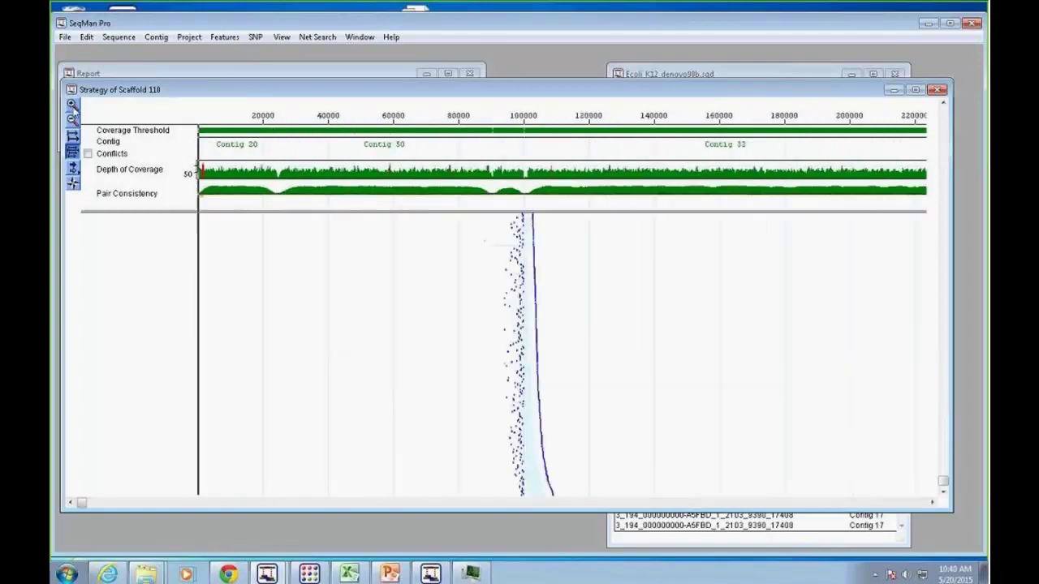
- Inspect the read pairs linking the contigs from the start to the far end of Scaffold 110, and minimise its strategy view
left_click(72, 106)
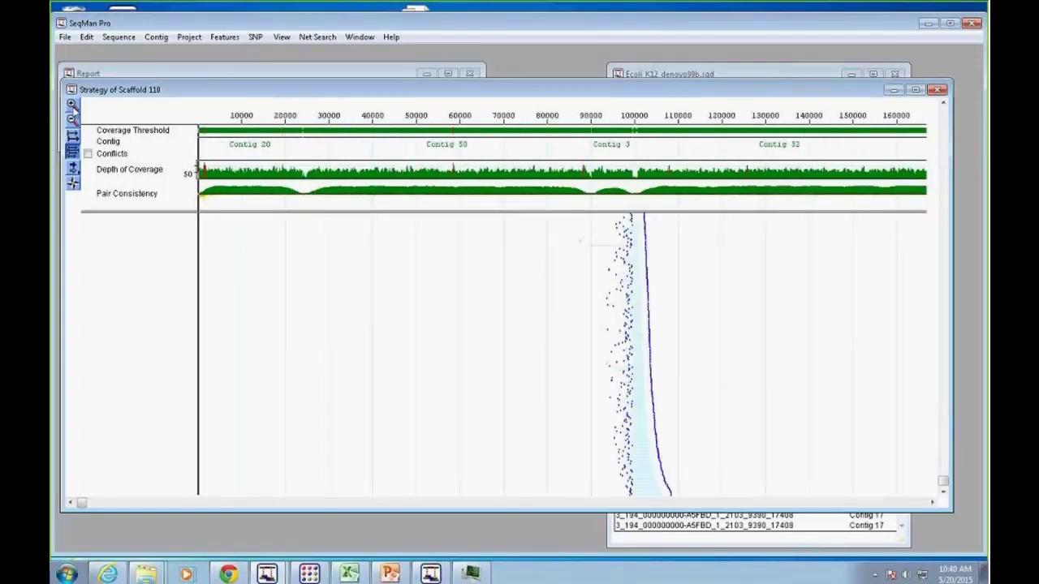
left_click(71, 105)
left_click(72, 107)
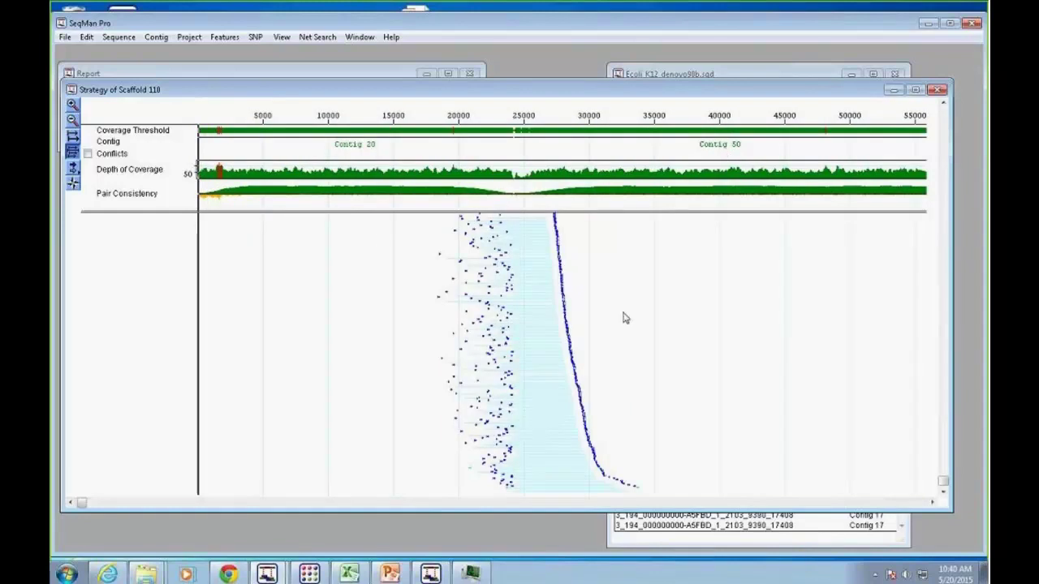
left_click(193, 503)
left_click_drag(193, 504, 681, 495)
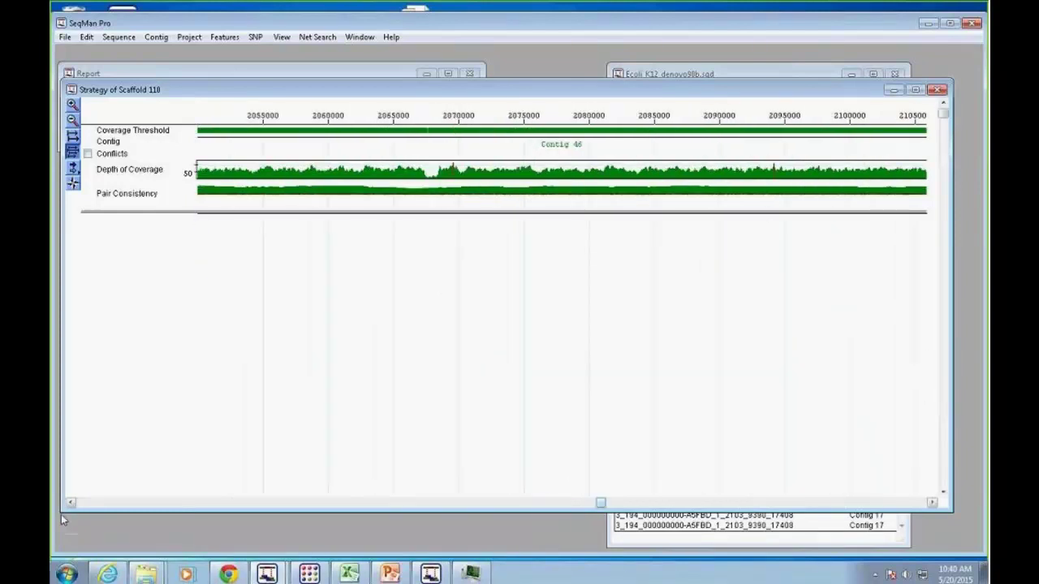
left_click_drag(552, 504, 694, 509)
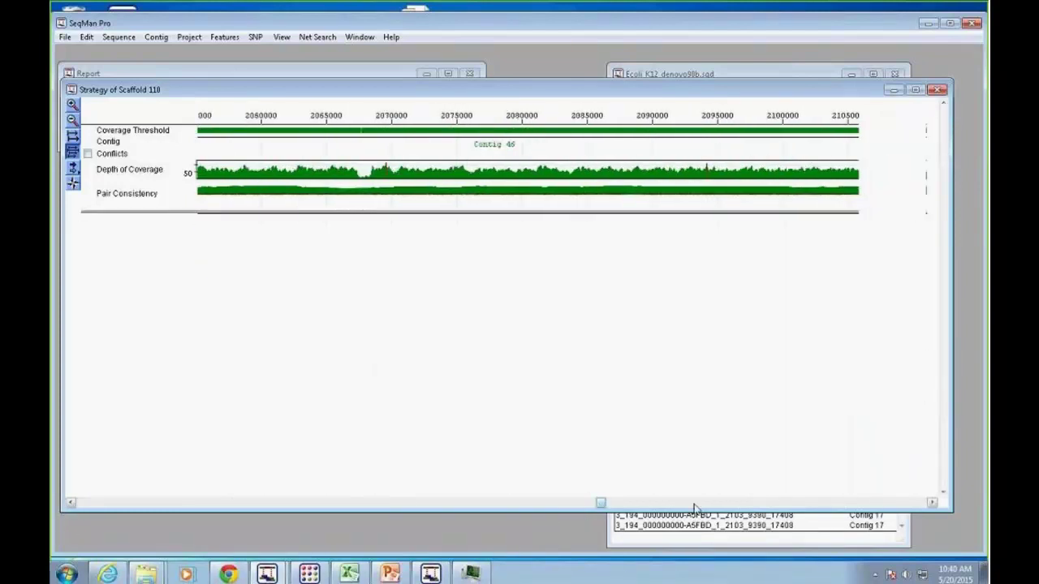
left_click(795, 504)
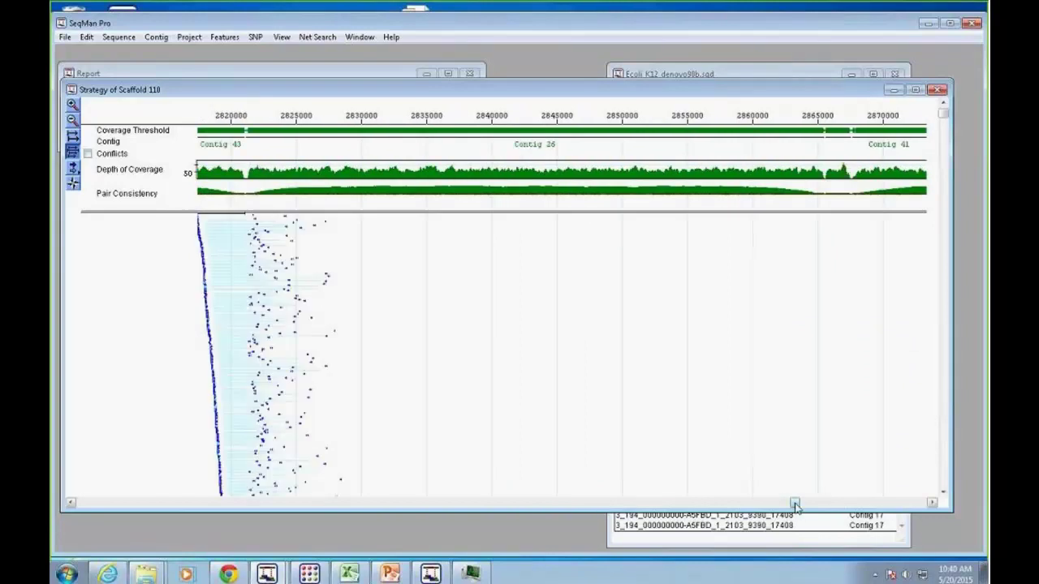
left_click(910, 504)
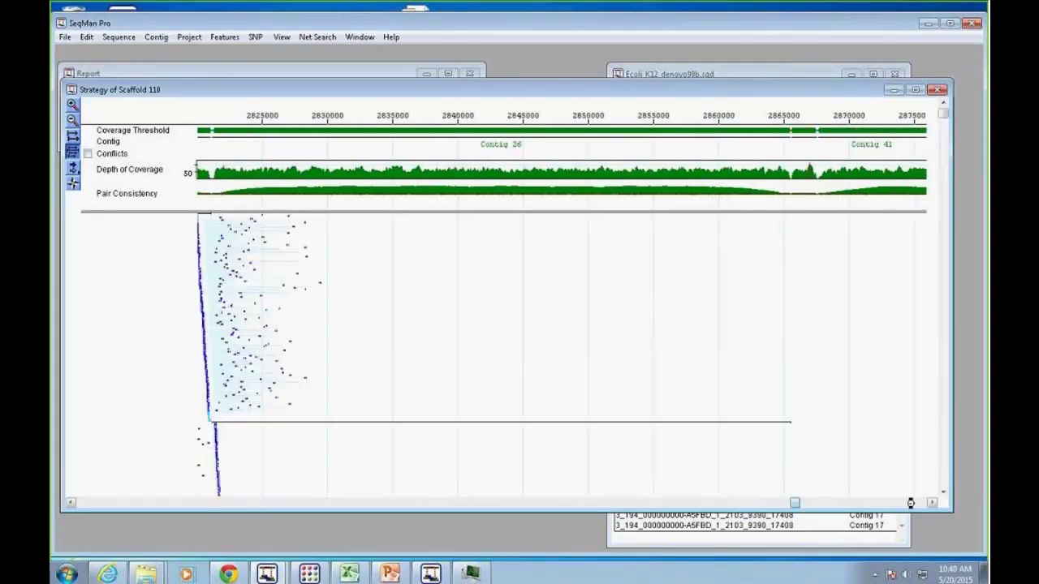
left_click_drag(912, 504, 922, 504)
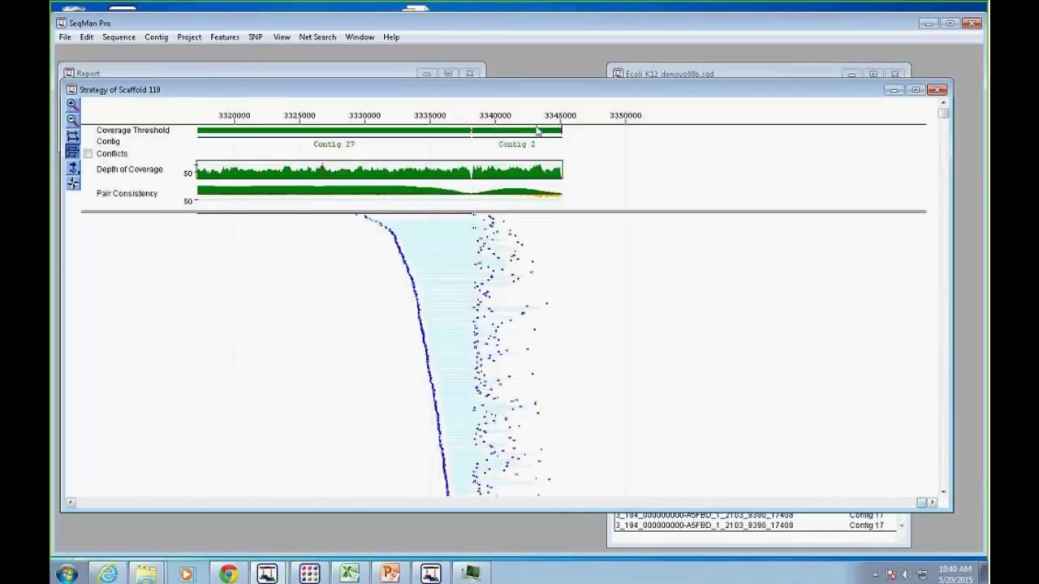
left_click(892, 90)
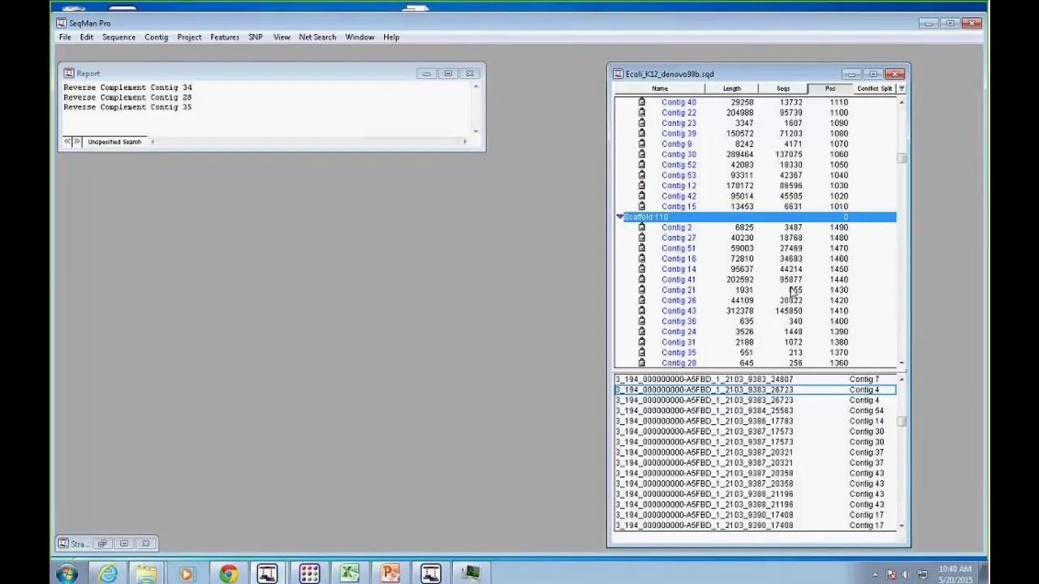
- Select Scaffold 100 in the project list and review the contig commands available for it
left_click_drag(902, 158, 904, 116)
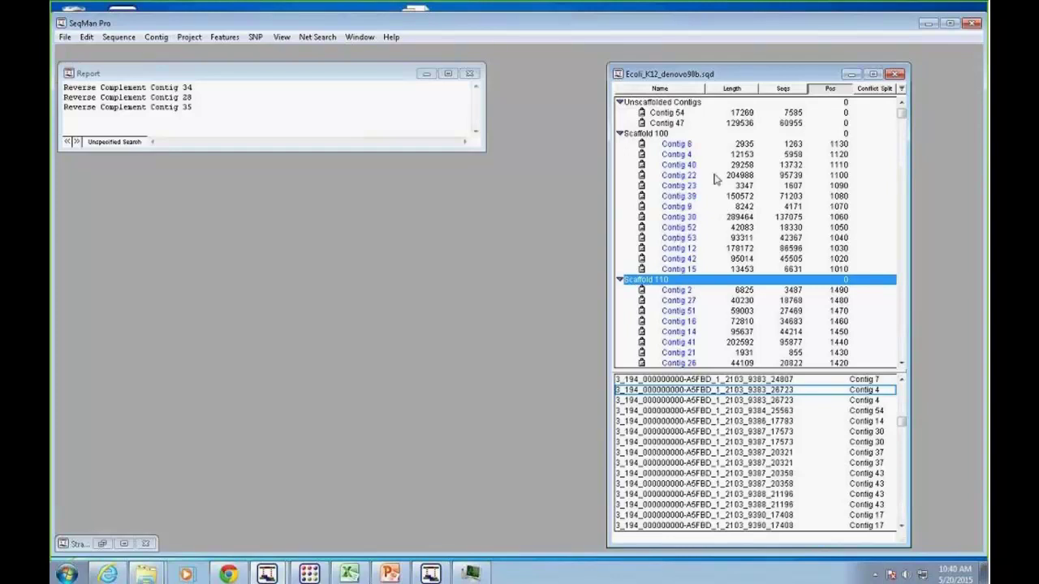
left_click(665, 135)
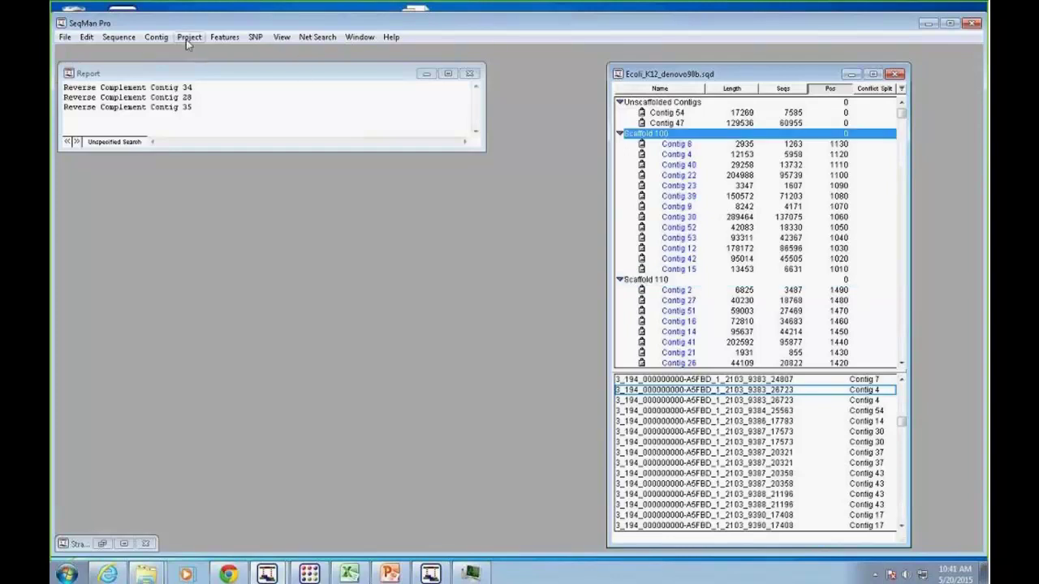
left_click(159, 39)
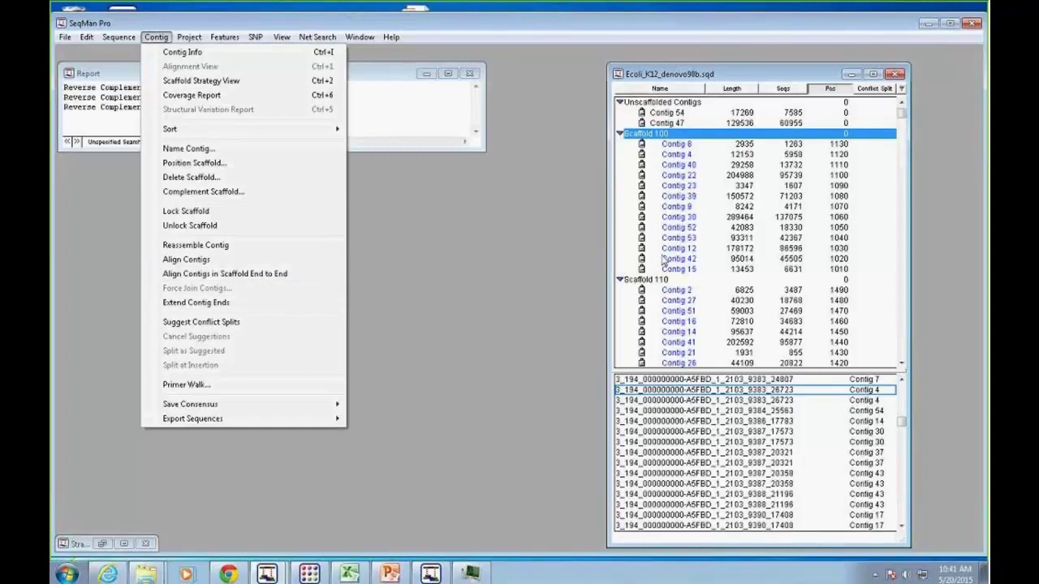
left_click(516, 232)
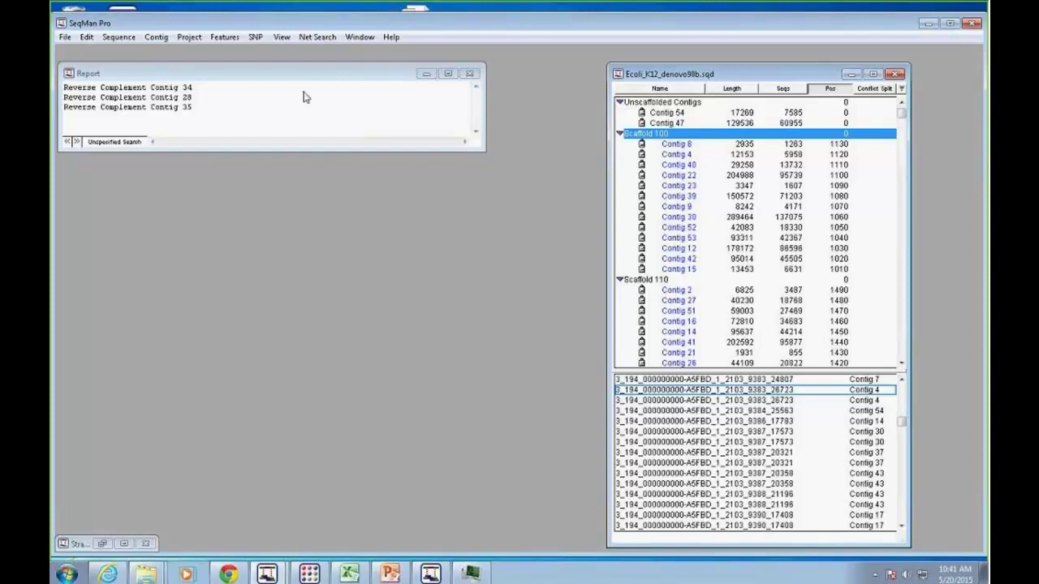
left_click(370, 80)
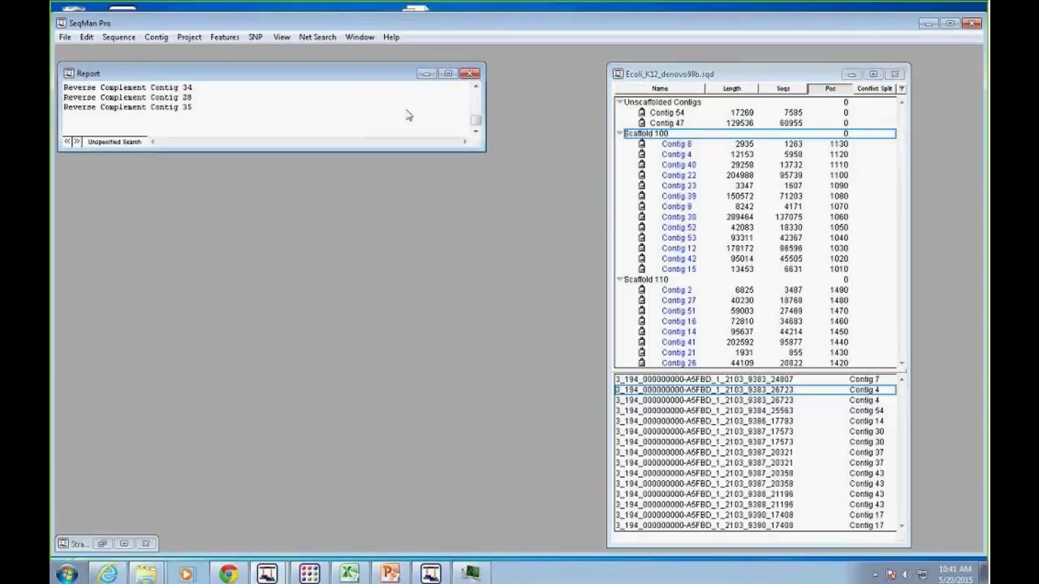
left_click(119, 36)
left_click(130, 53)
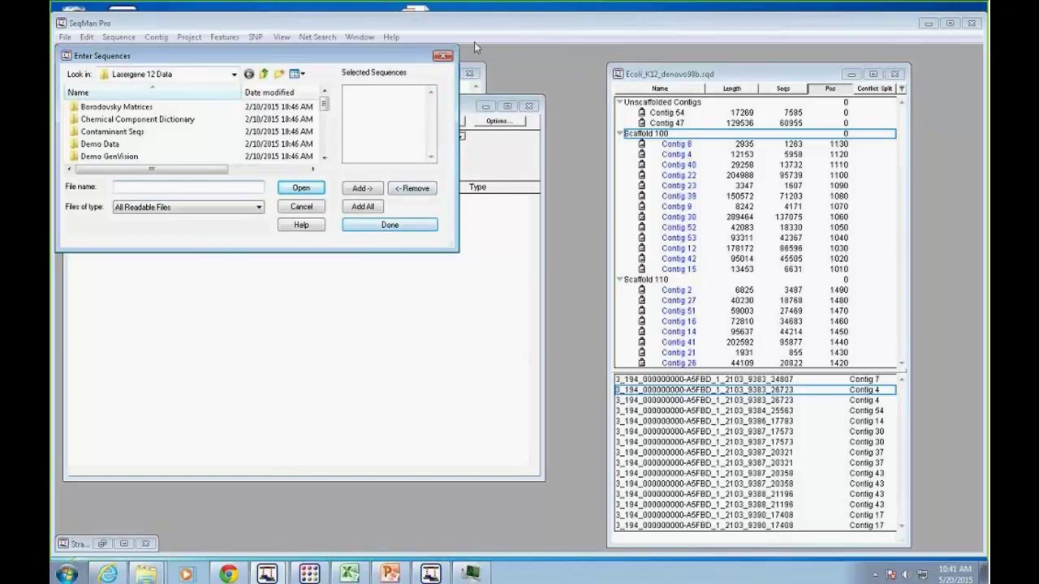
left_click(442, 55)
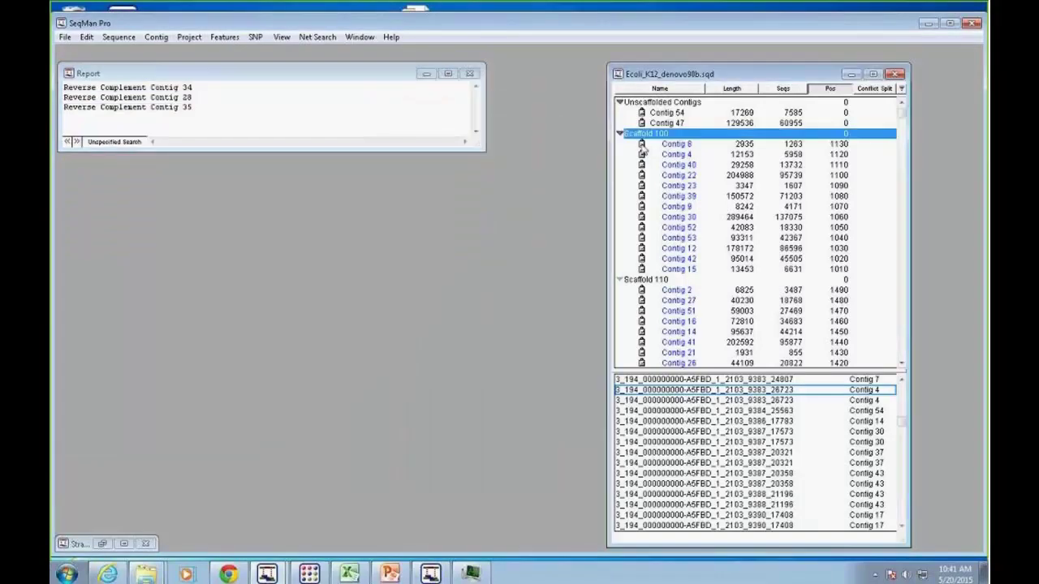
- Unlock the first two contigs listed under Scaffold 100, and select Contig 22
left_click(643, 144)
left_click(643, 154)
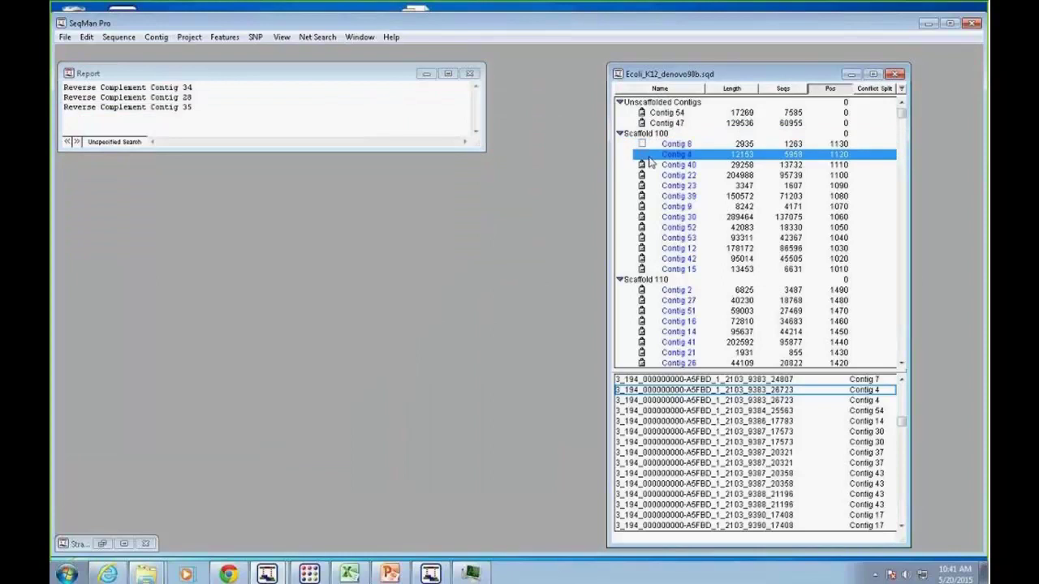
left_click(769, 181)
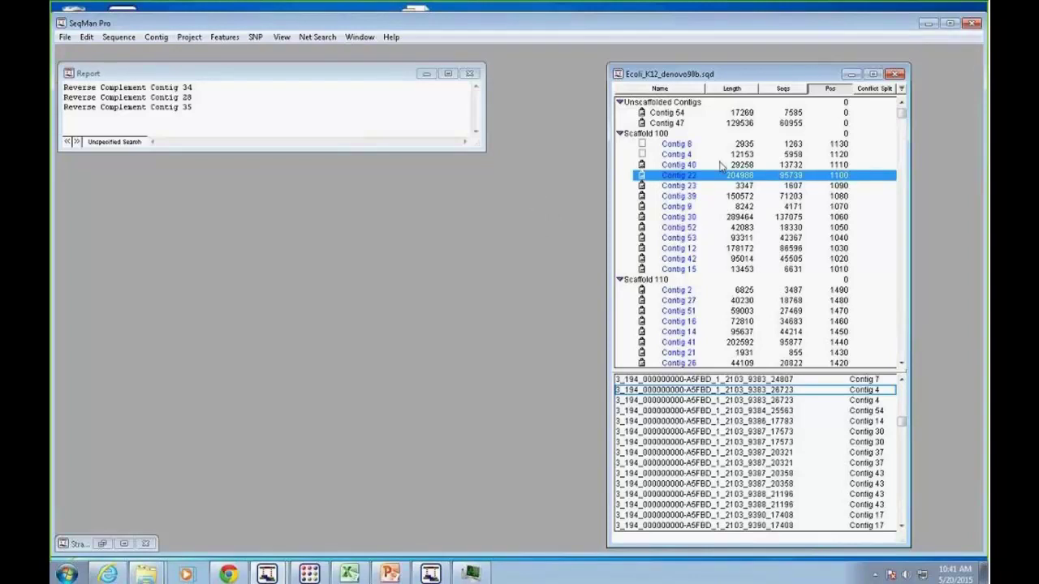
- Minimise SeqMan Pro and launch SeqMan NGen
left_click(928, 24)
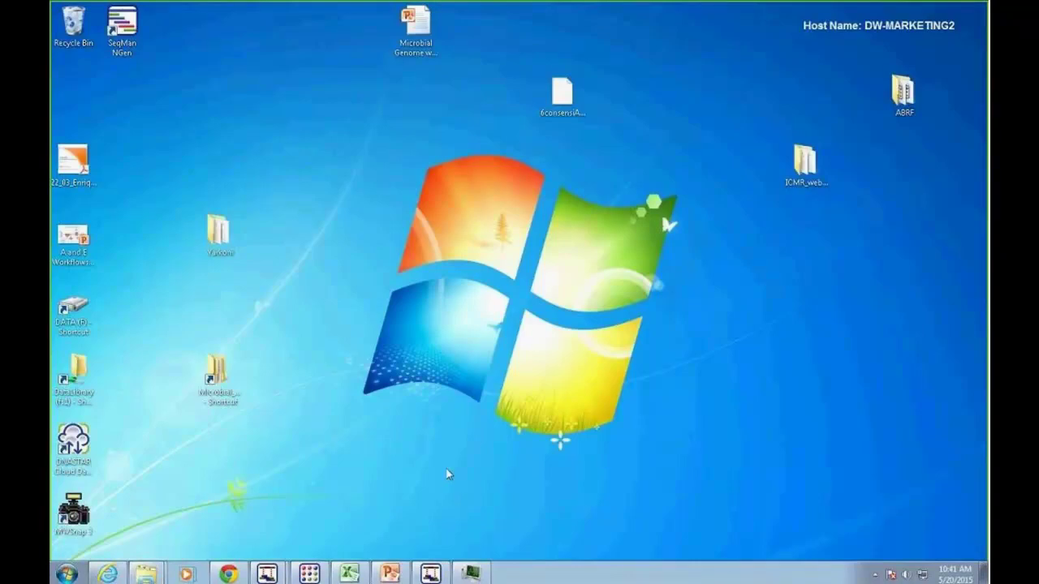
left_click(69, 574)
left_click(97, 524)
left_click_drag(213, 337, 213, 428)
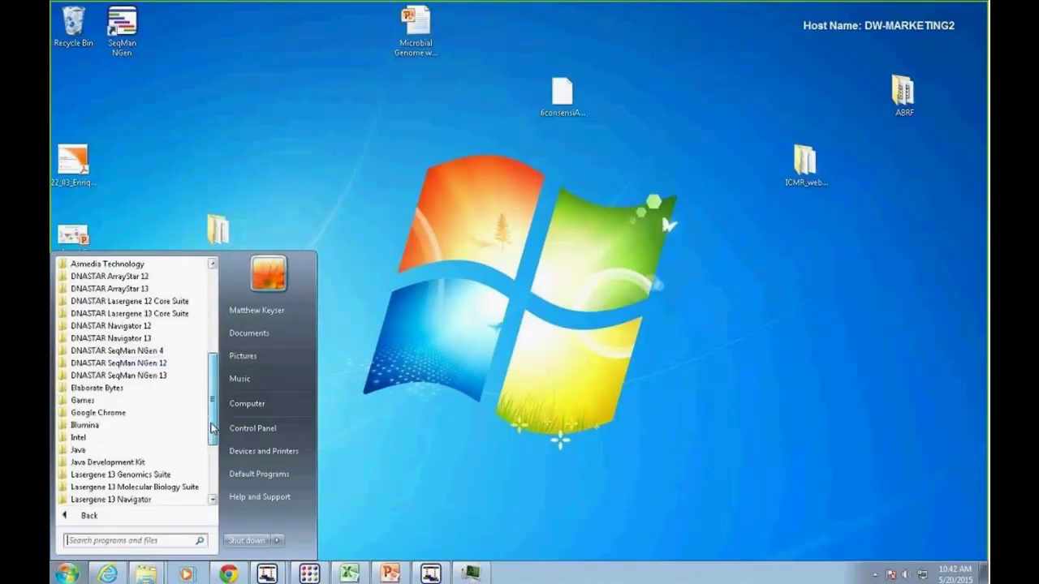
left_click(148, 369)
left_click(206, 383)
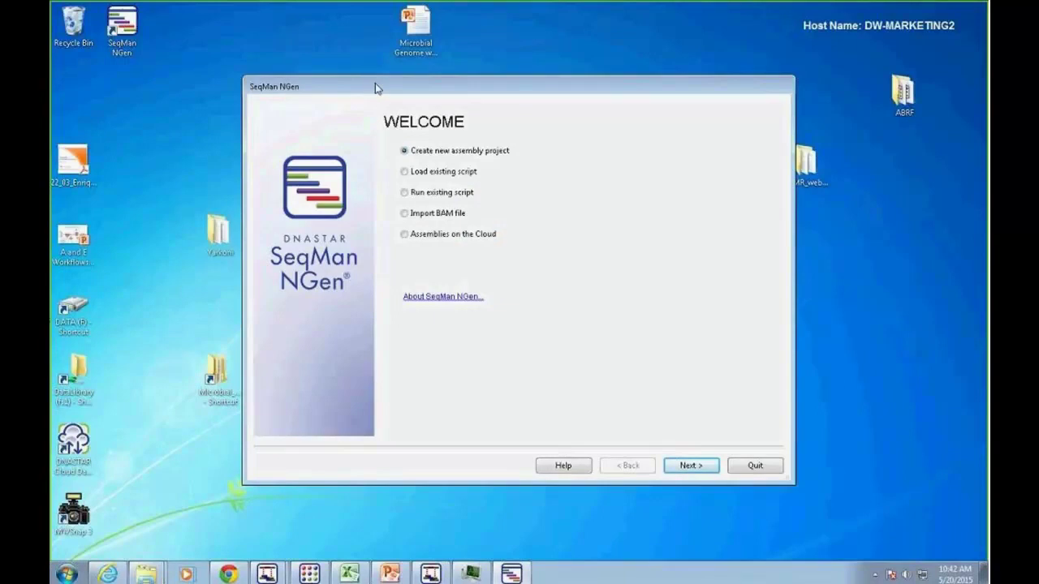
- Create a new genome assembly project that uses the templated assembly with normal workflows
left_click(691, 468)
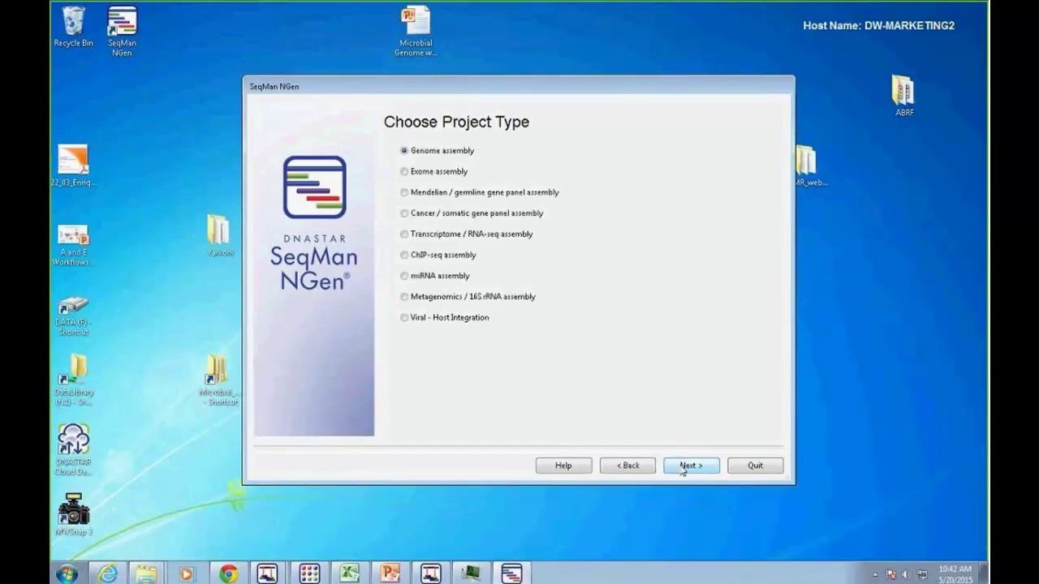
left_click(691, 469)
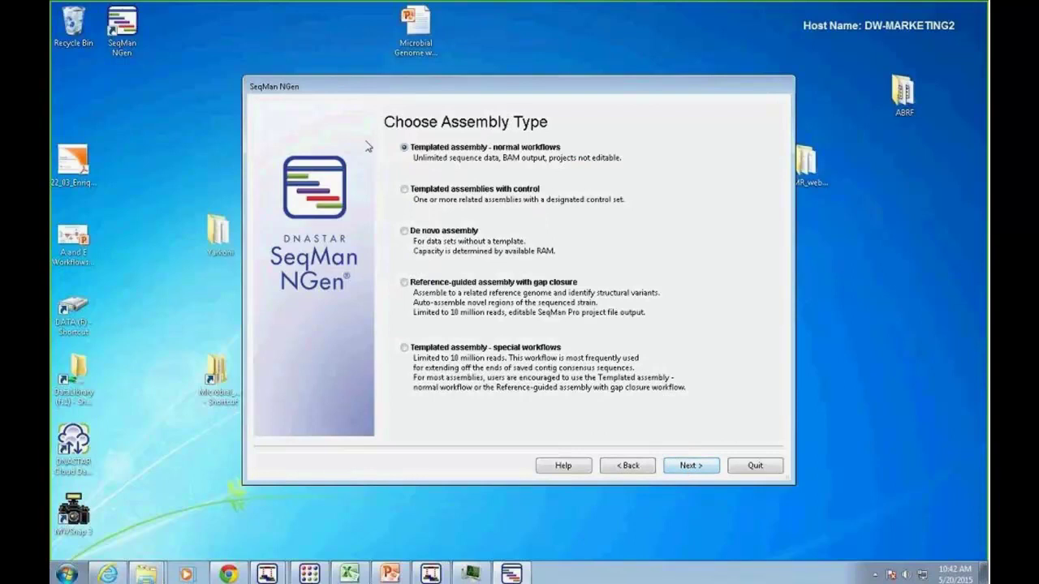
left_click(685, 467)
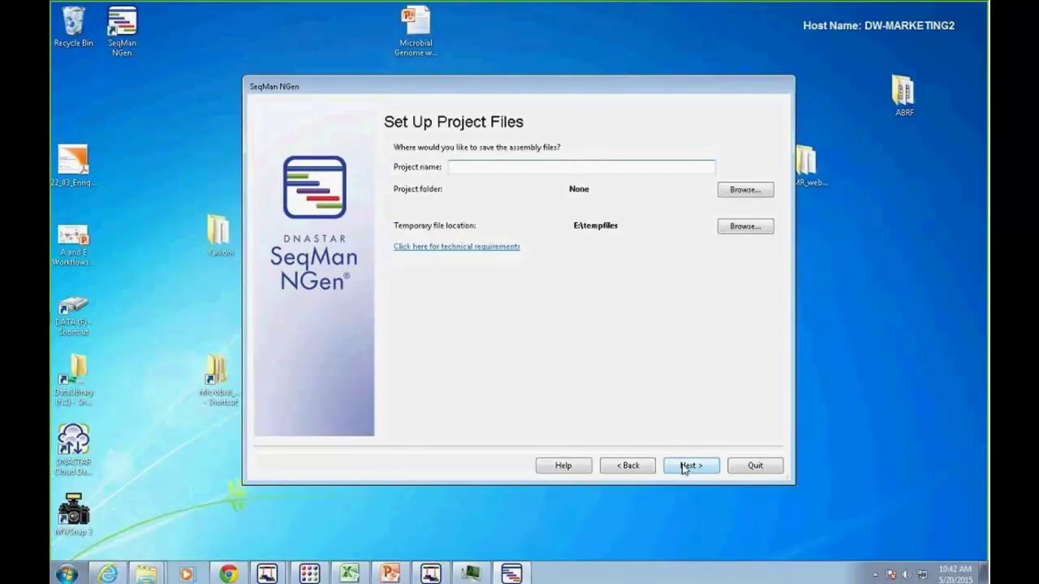
- Name the project Mycobacterium_strains and set its project folder to F:\Microbial_Genome\Mycobacterium
type("Mycobacterium_strains")
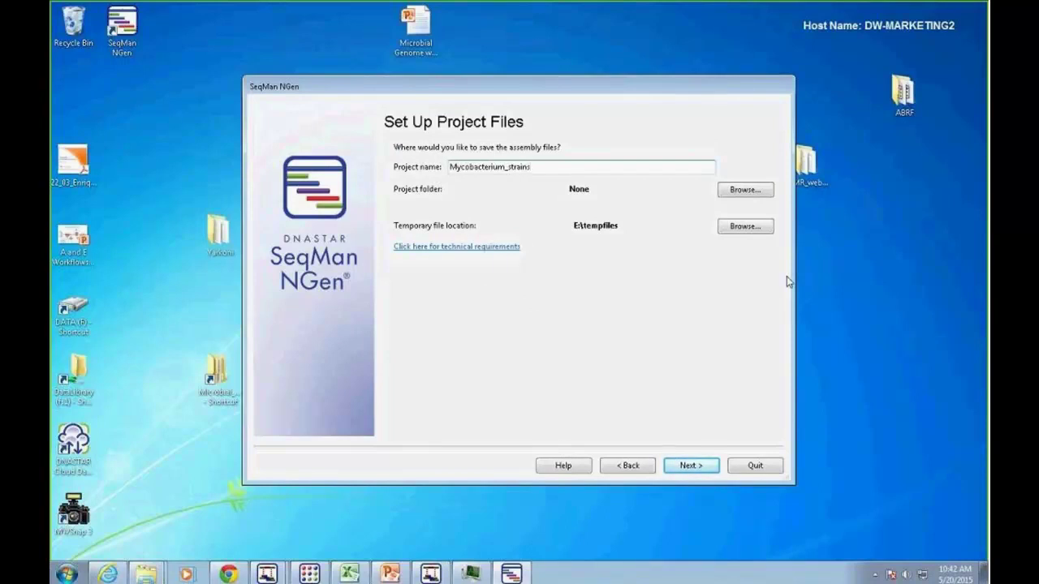
left_click(745, 189)
left_click(313, 64)
left_click(313, 150)
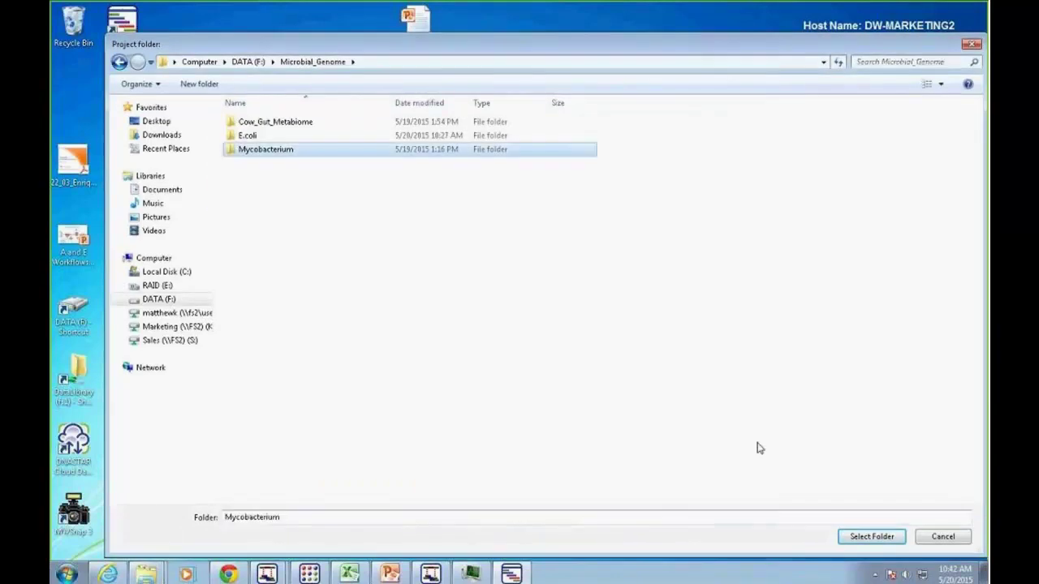
left_click(874, 537)
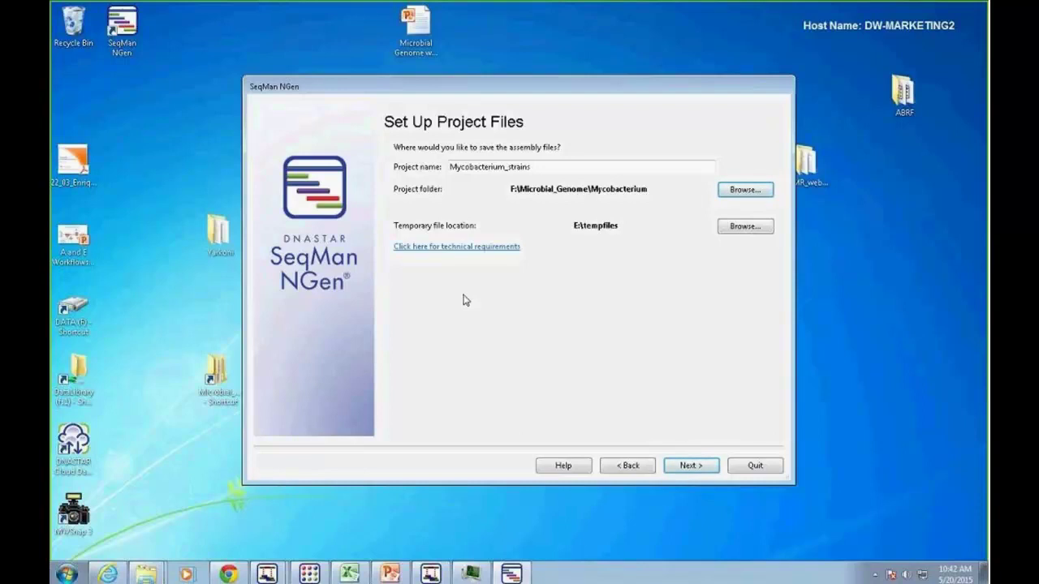
left_click_drag(529, 169, 437, 168)
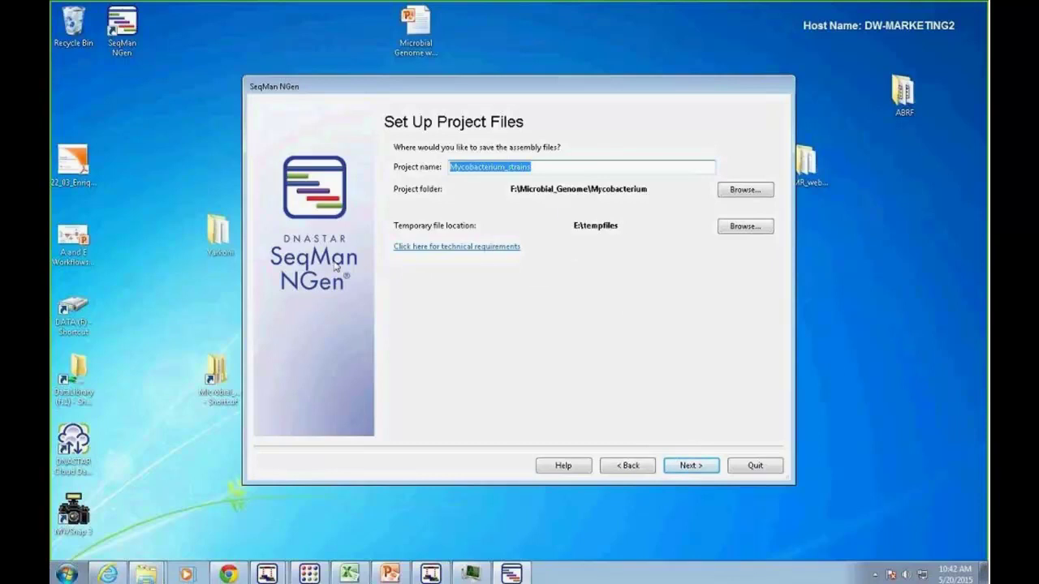
left_click(686, 466)
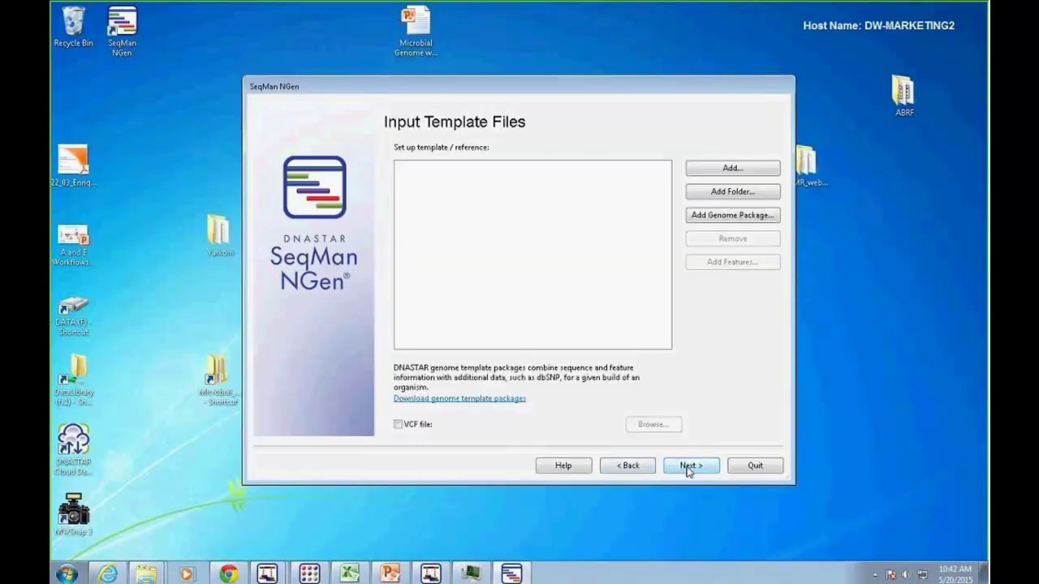
- Add Mycobacterium tuberculosis H37Rv.NC_000962.3.gbk as the template sequence for the assembly
left_click(732, 170)
left_click(349, 149)
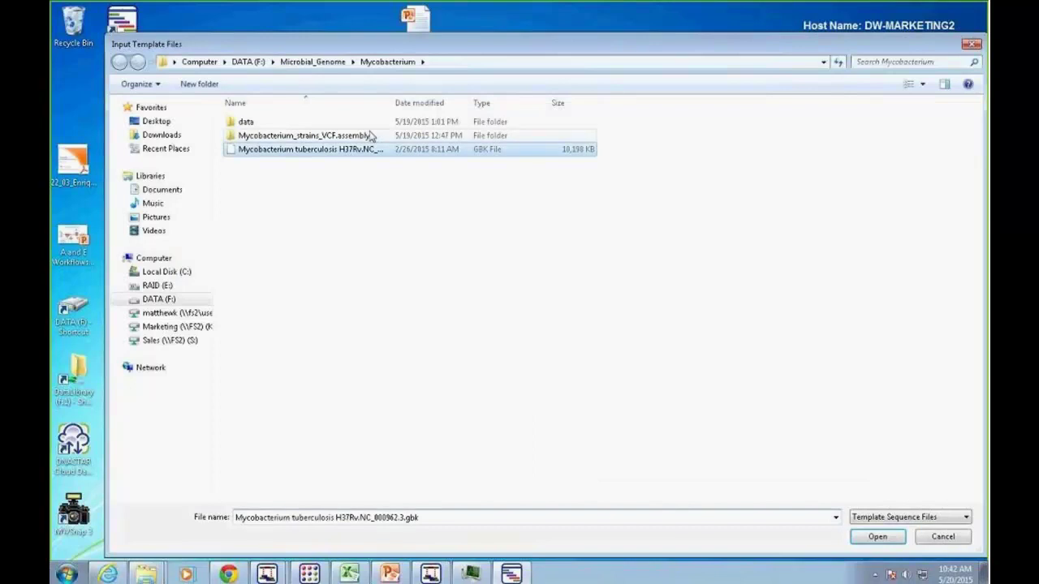
left_click_drag(391, 103, 549, 103)
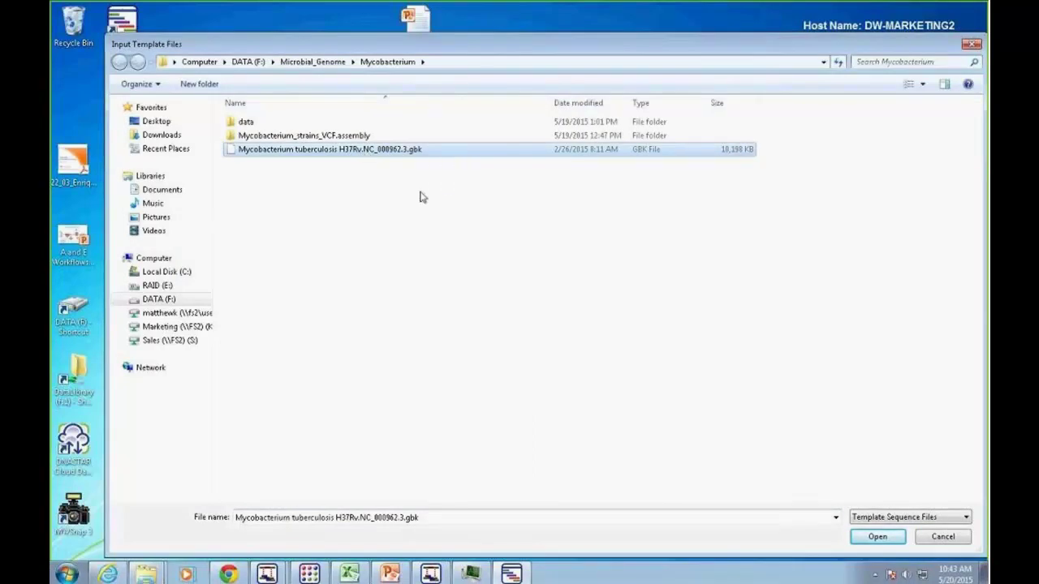
left_click(877, 536)
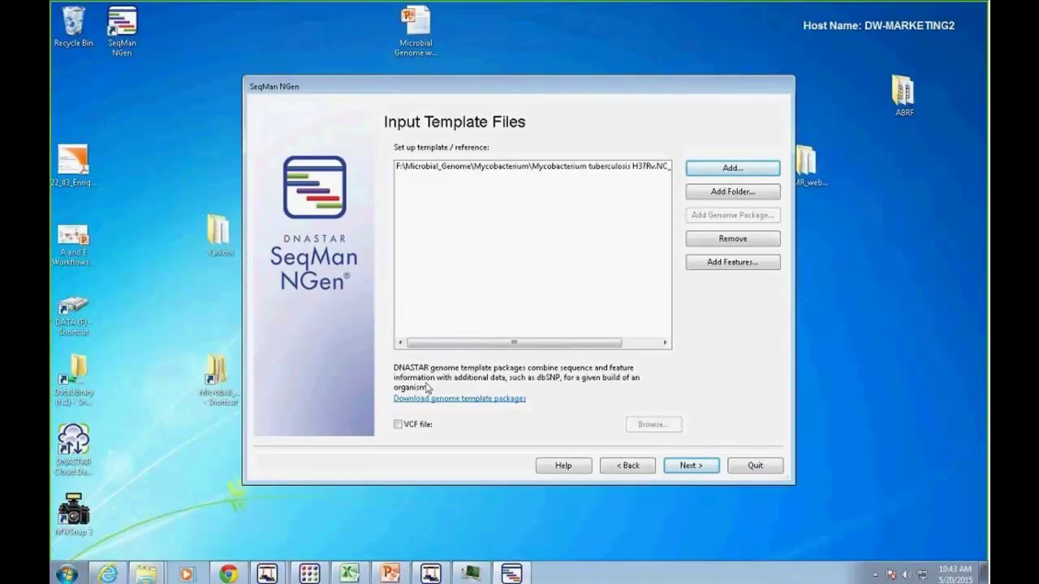
- Enable the VCF file option and assign Interesting_variants.vcf from the Mycobacterium folder
left_click(398, 425)
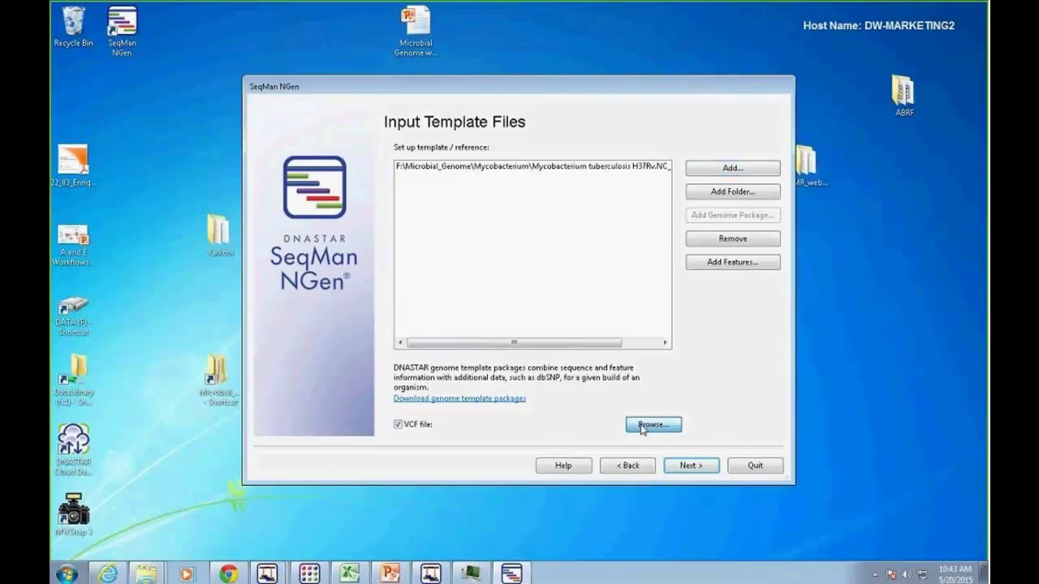
left_click(642, 426)
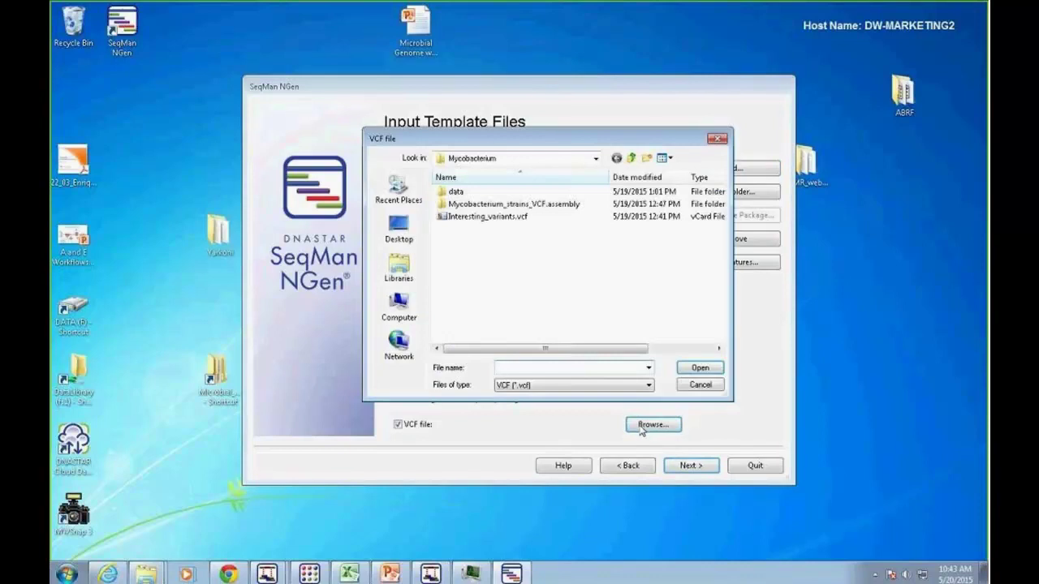
left_click(467, 218)
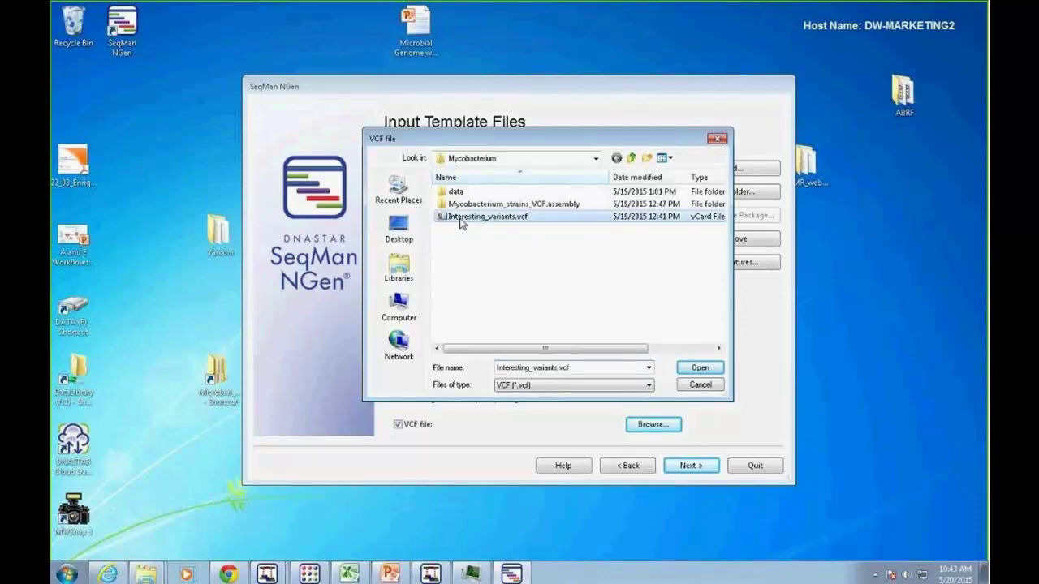
left_click(698, 369)
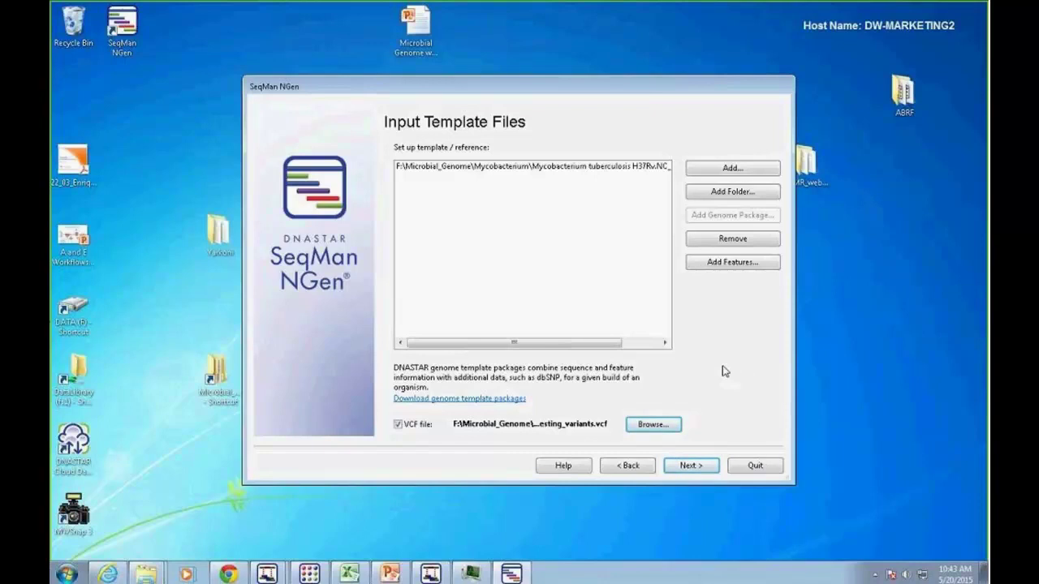
- Set the read technology to Illumina > 50 nt and add all six paired FASTQ files from the Mycobacterium data folder with a 500 bp insert size
left_click(691, 465)
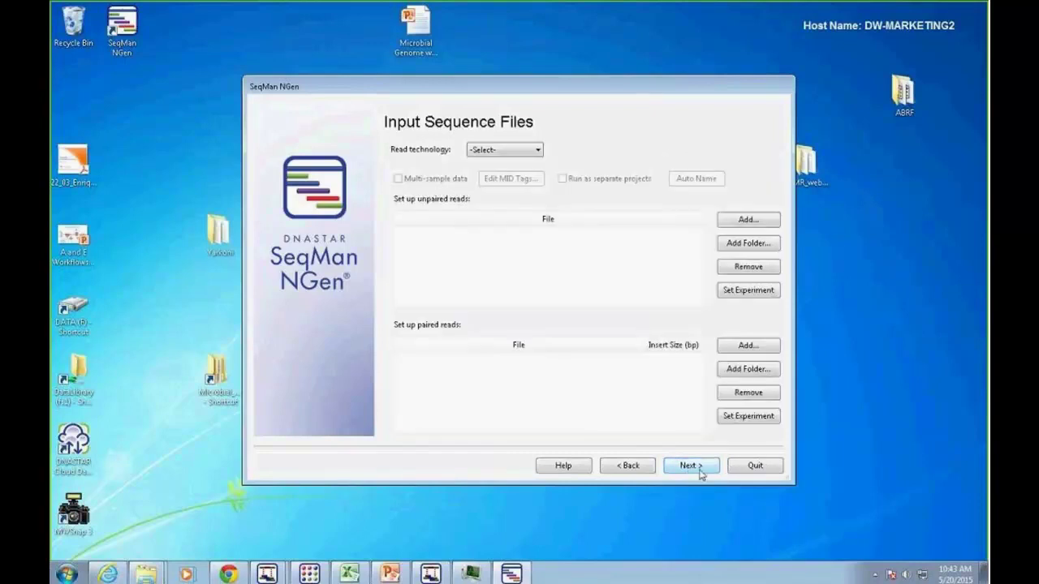
left_click(537, 152)
left_click(499, 174)
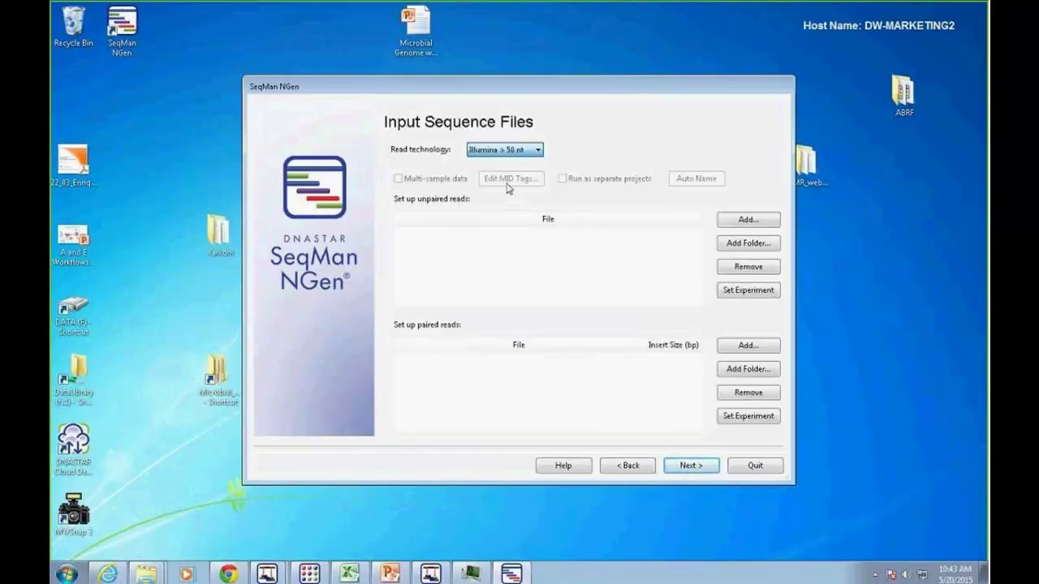
left_click(751, 349)
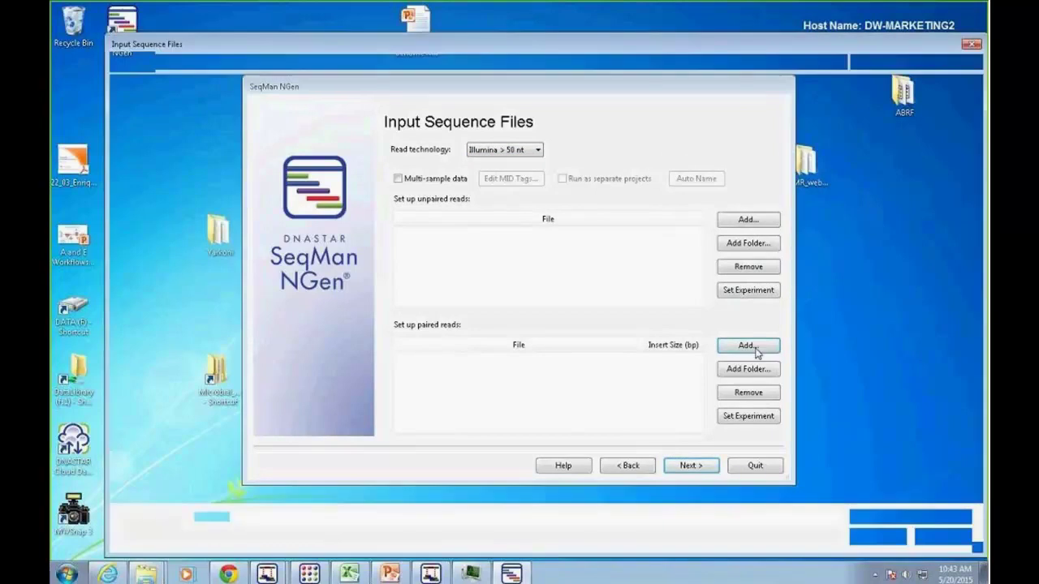
double_click(246, 123)
left_click(251, 121)
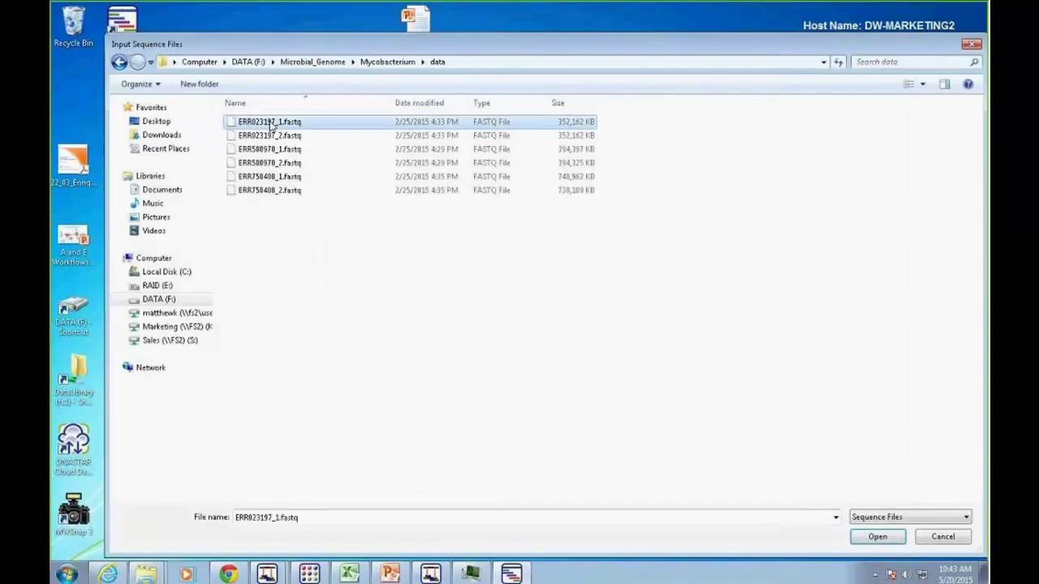
left_click(295, 192, "shift")
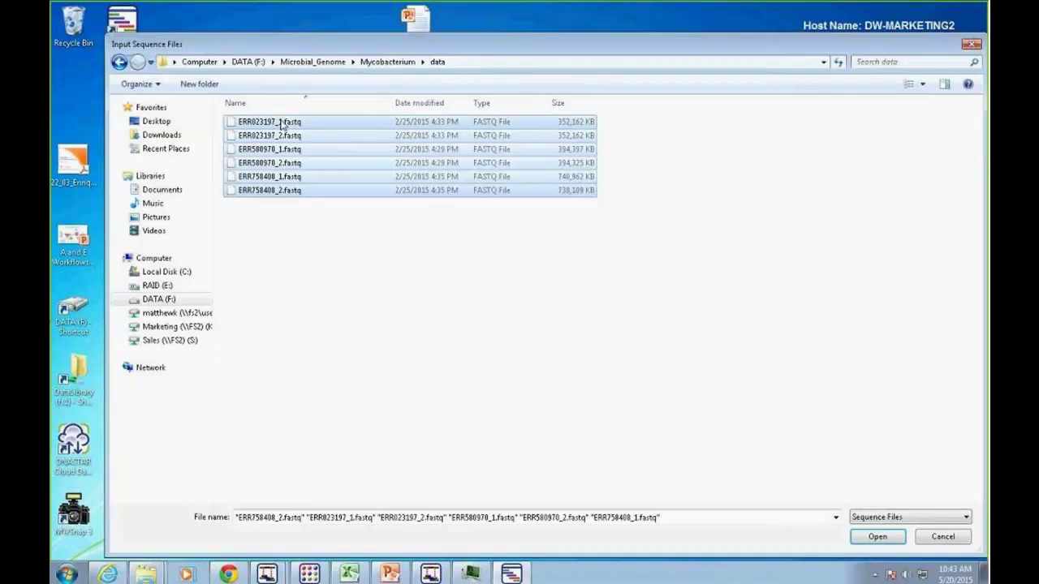
left_click(881, 539)
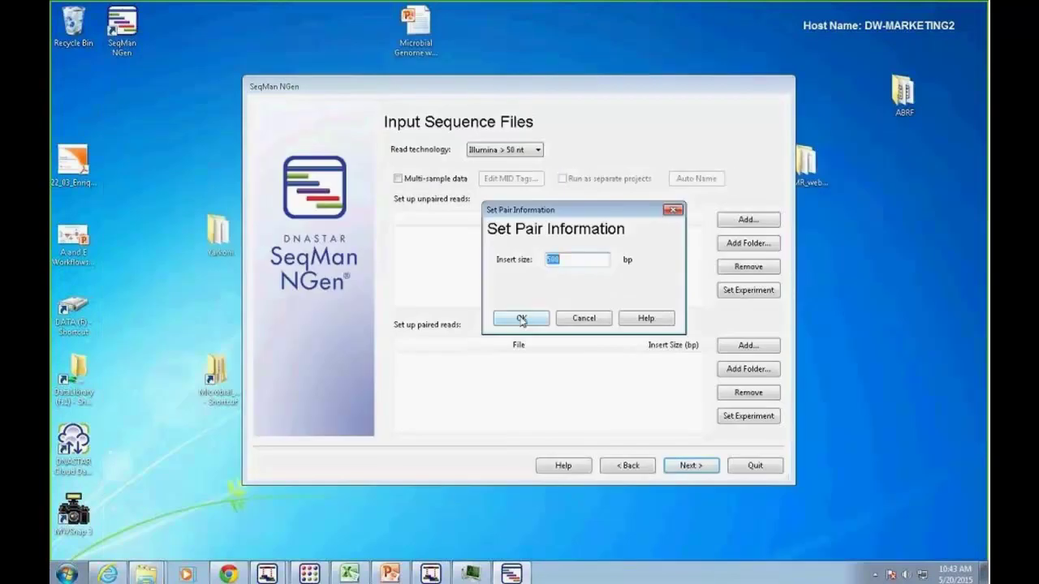
left_click(522, 319)
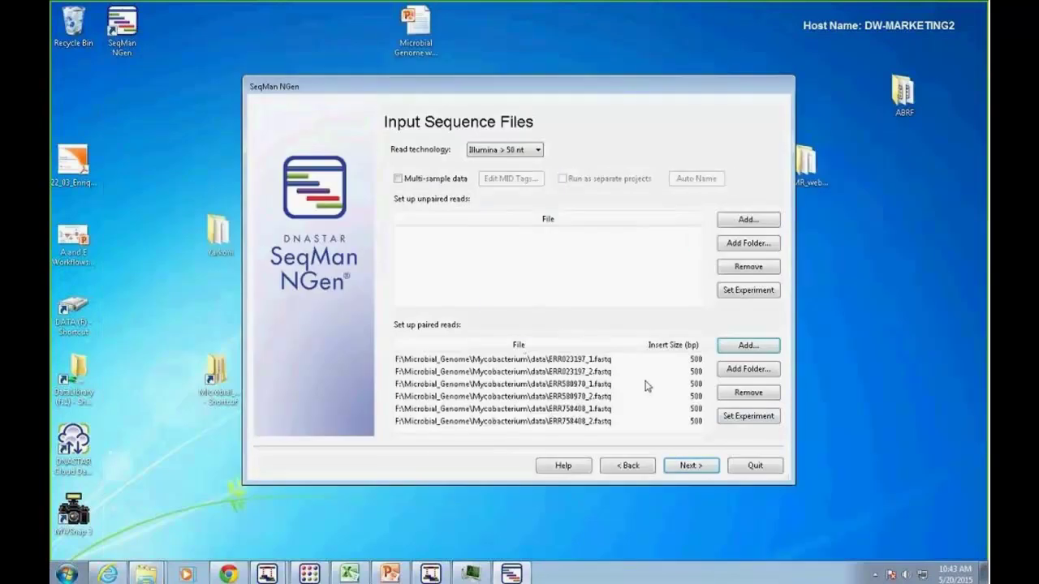
- Enable multi-sample data and assign the experiment name strain1 to both ERR023197 paired read files
left_click(564, 361)
left_click(398, 179)
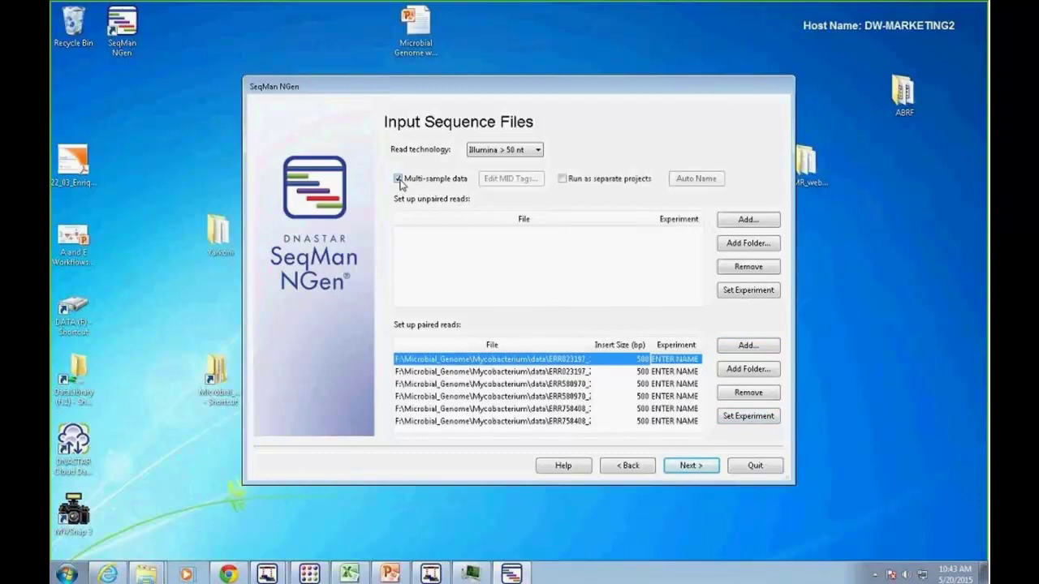
left_click(747, 417)
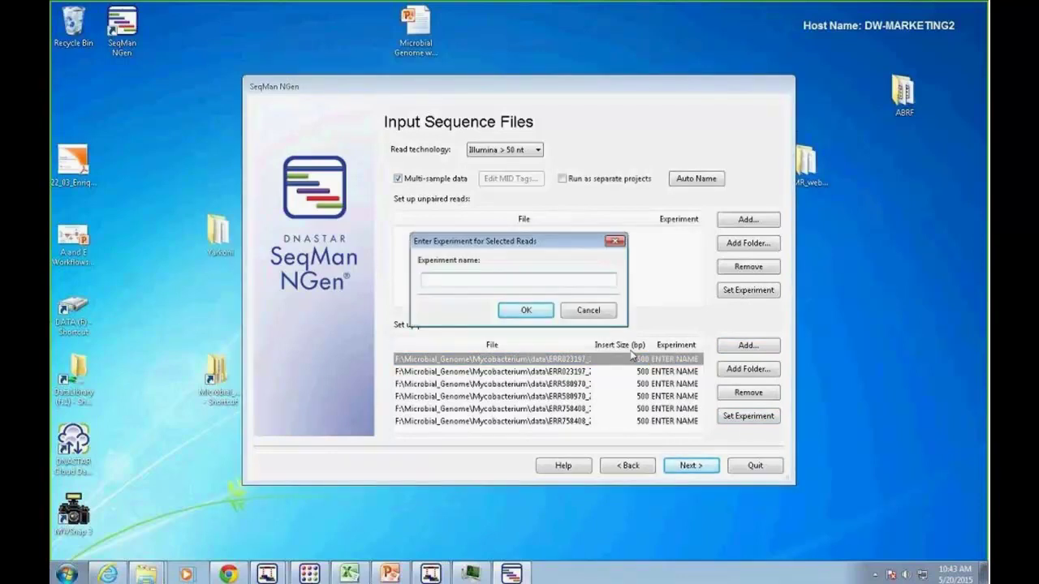
type("strain1")
left_click(550, 313)
left_click(664, 373)
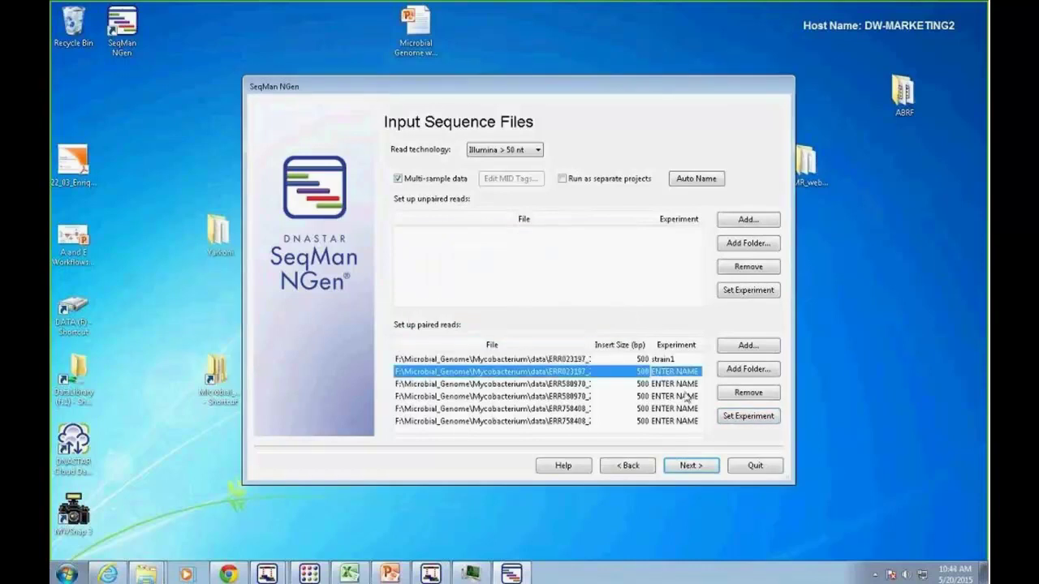
left_click(747, 416)
type("strain1")
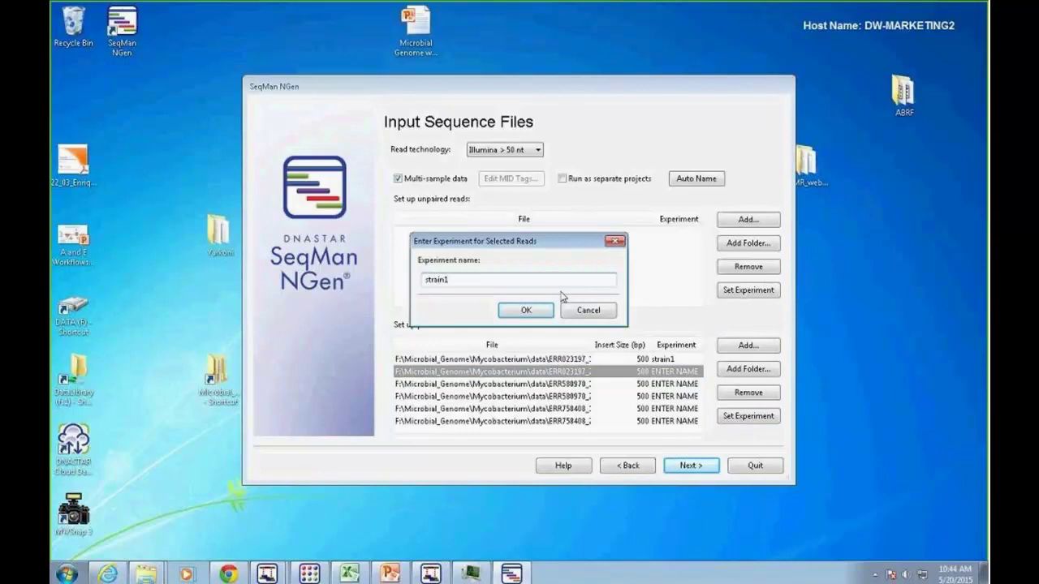
left_click(544, 312)
- Assign the experiment name strain2 to both ERR580970 paired read files
left_click(666, 383)
left_click(747, 416)
type("st")
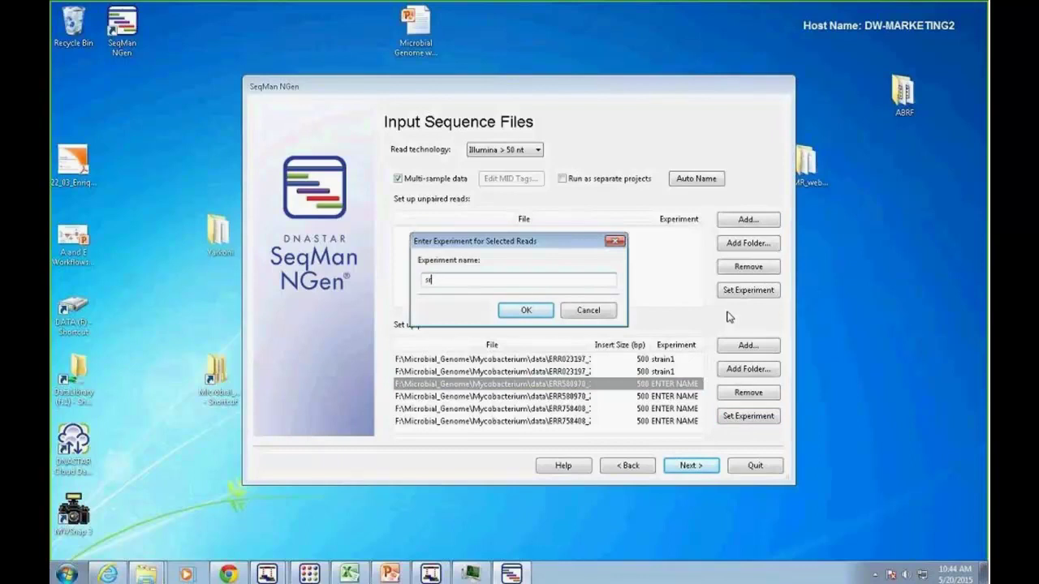
type("rain2")
left_click(526, 310)
left_click(680, 396)
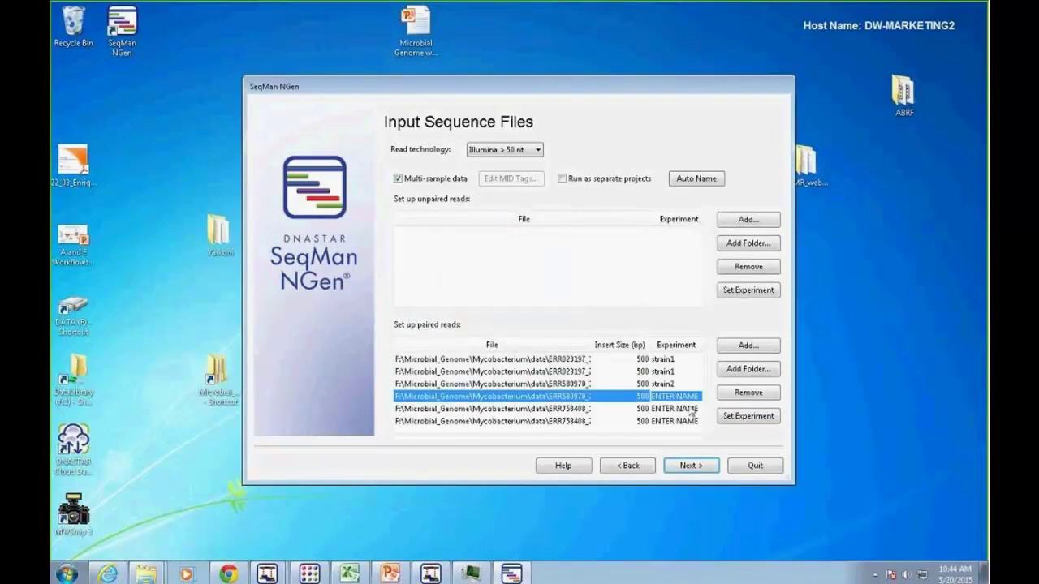
left_click(740, 419)
type("strain2")
left_click(526, 310)
- Assign the experiment name strain3 to both ERR758408 paired read files
left_click(672, 411)
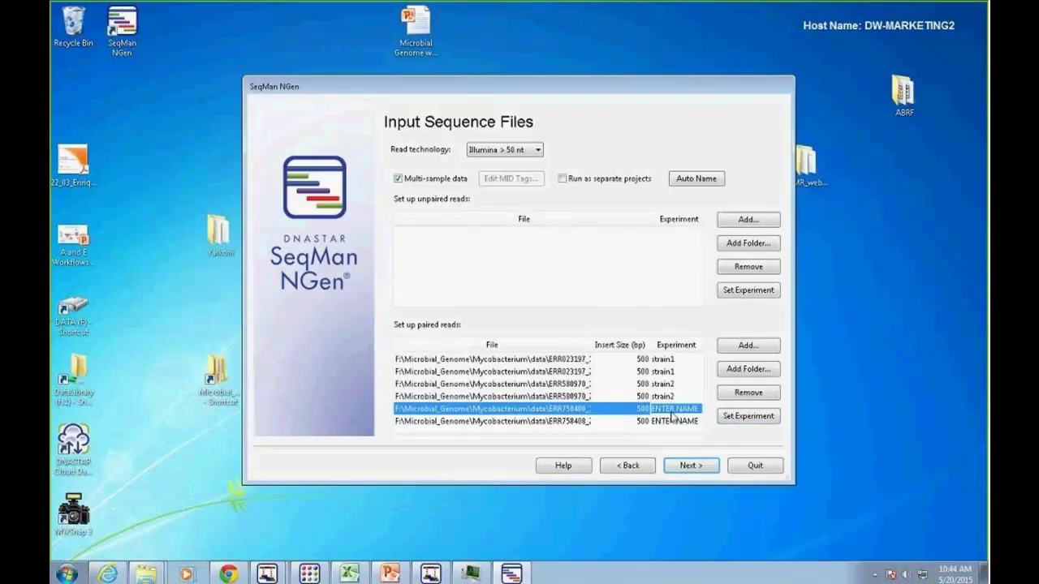
left_click(740, 416)
type("strain3")
left_click(518, 315)
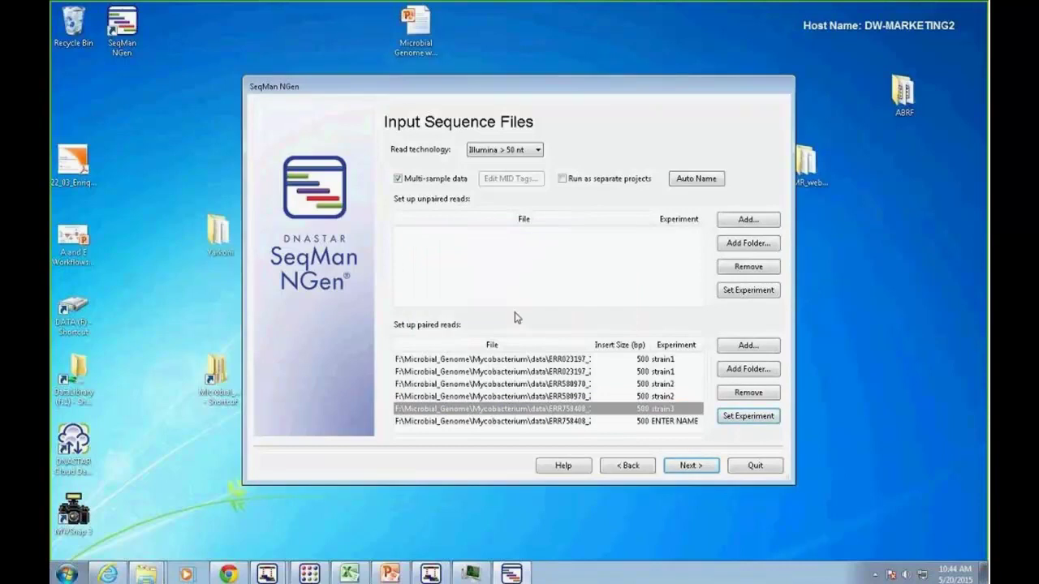
left_click(647, 421)
left_click(739, 416)
type("strain3")
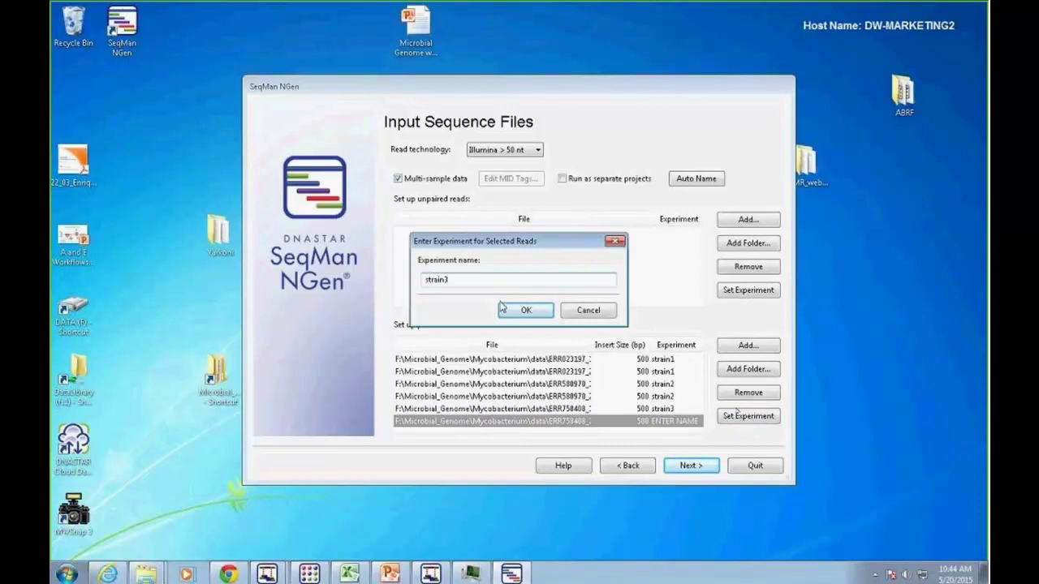
left_click(523, 311)
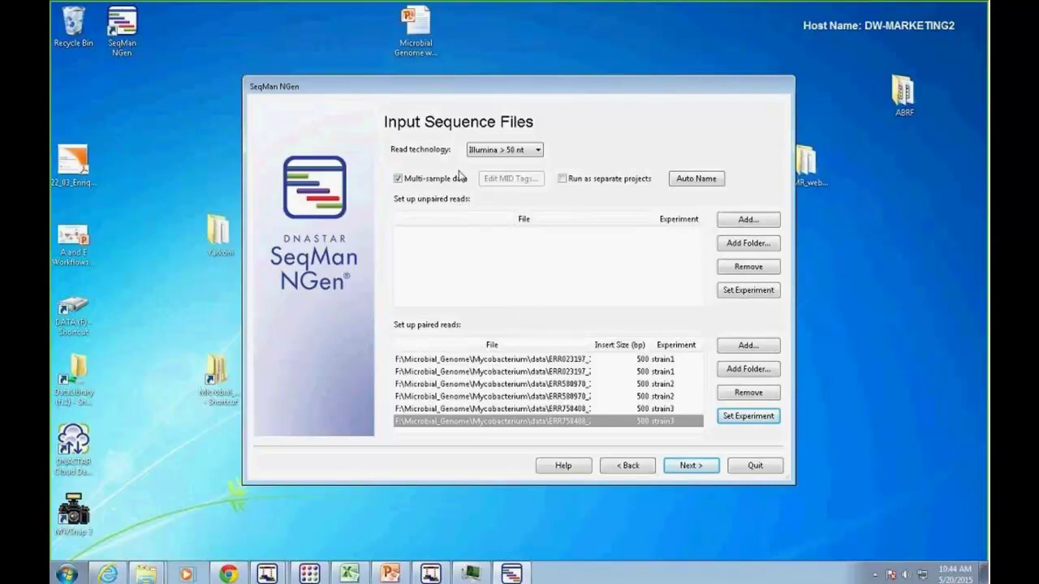
- Leave the samples combined in one project, set the genome ploidy to Haploid, and proceed to the generated assembly script
left_click(563, 179)
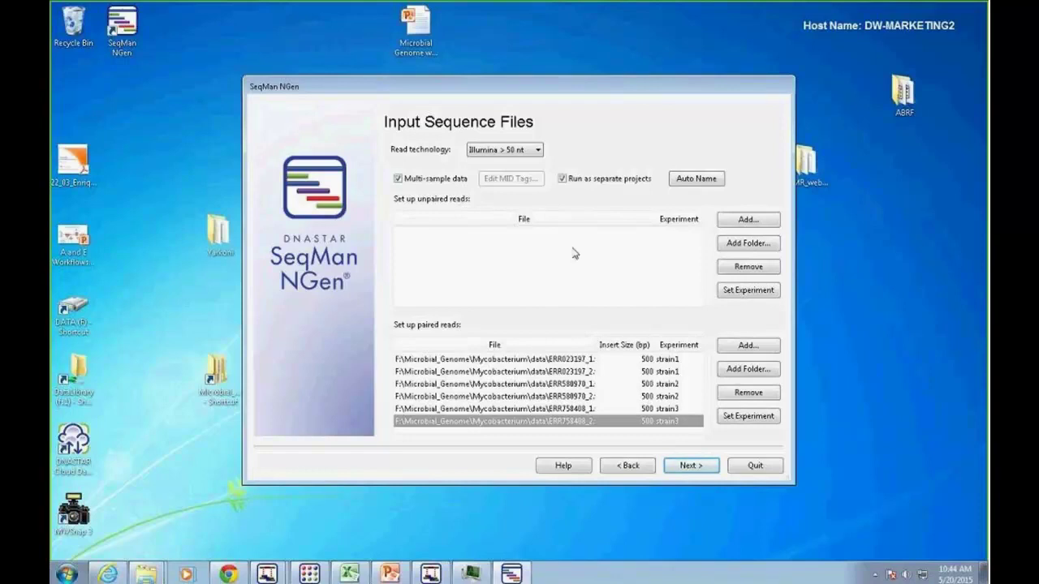
left_click(563, 179)
left_click(690, 467)
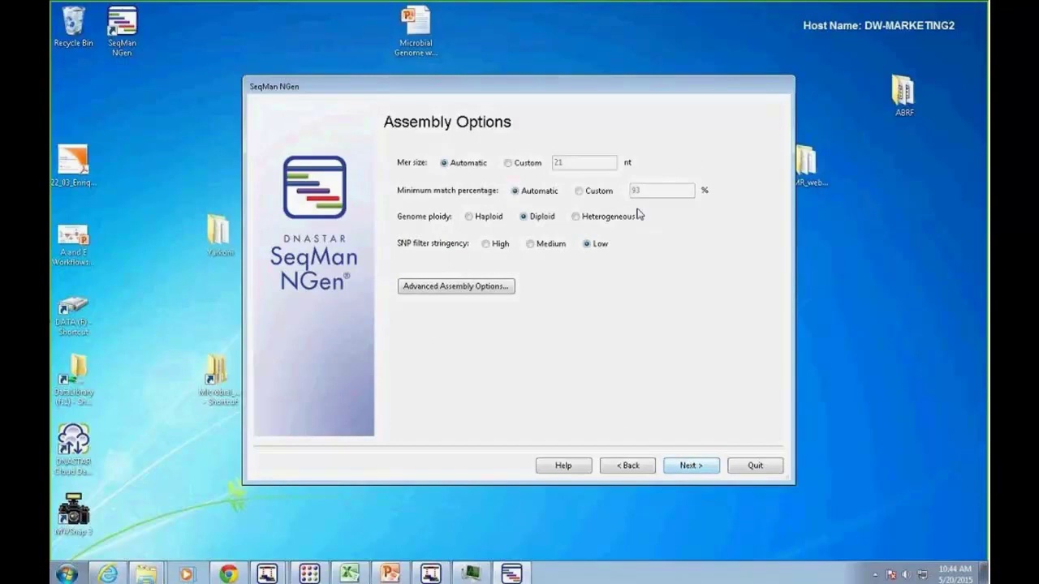
left_click(469, 217)
left_click(691, 466)
left_click(625, 465)
left_click(691, 465)
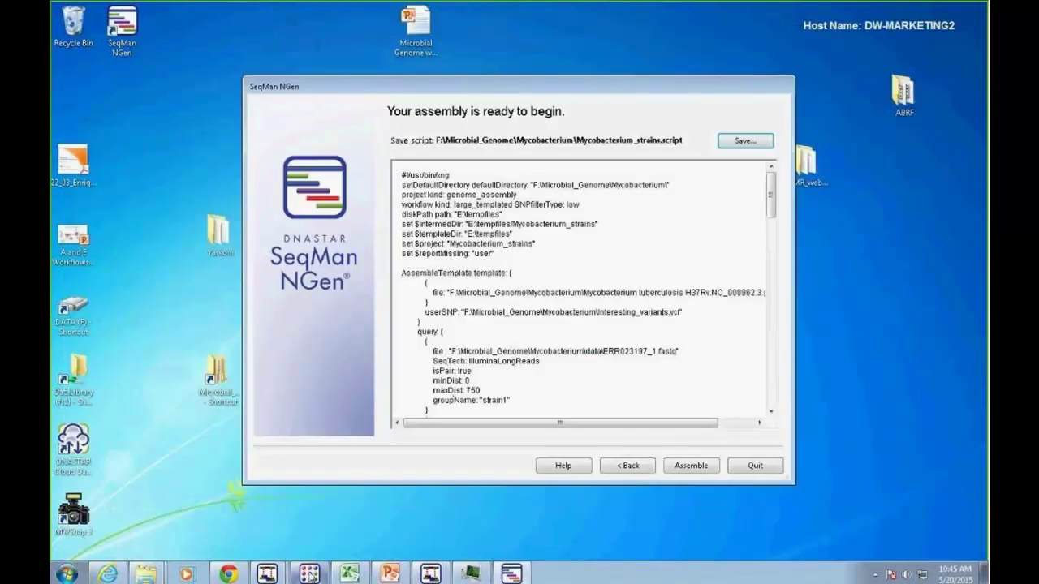
- Switch to the SeqMan Pro window with Mycobacterium_strains_VCF.assembly and open the alignment of contig NC_000962
mouse_move(266, 574)
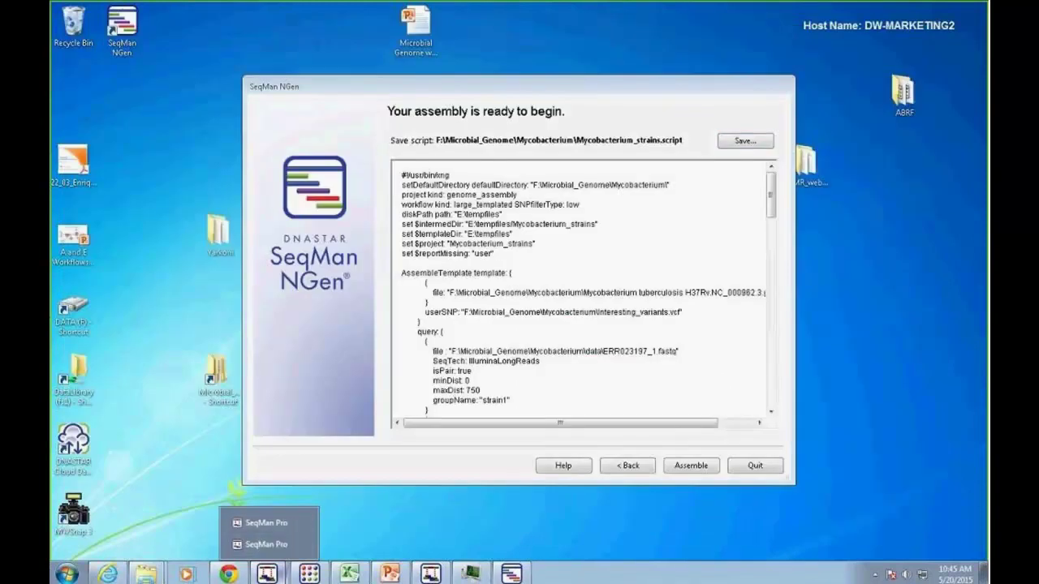
left_click(276, 524)
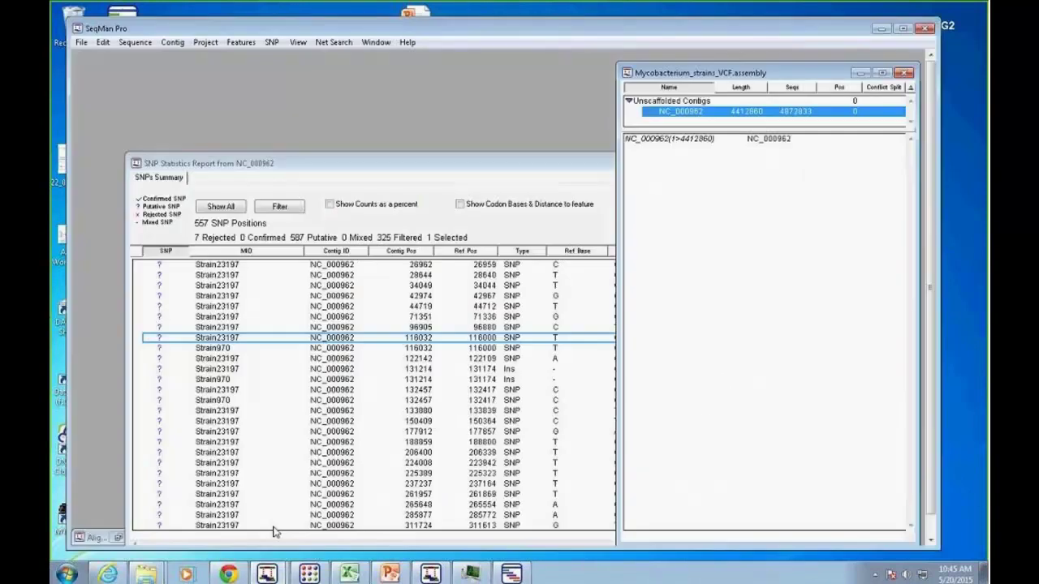
left_click(486, 172)
left_click(739, 112)
double_click(706, 117)
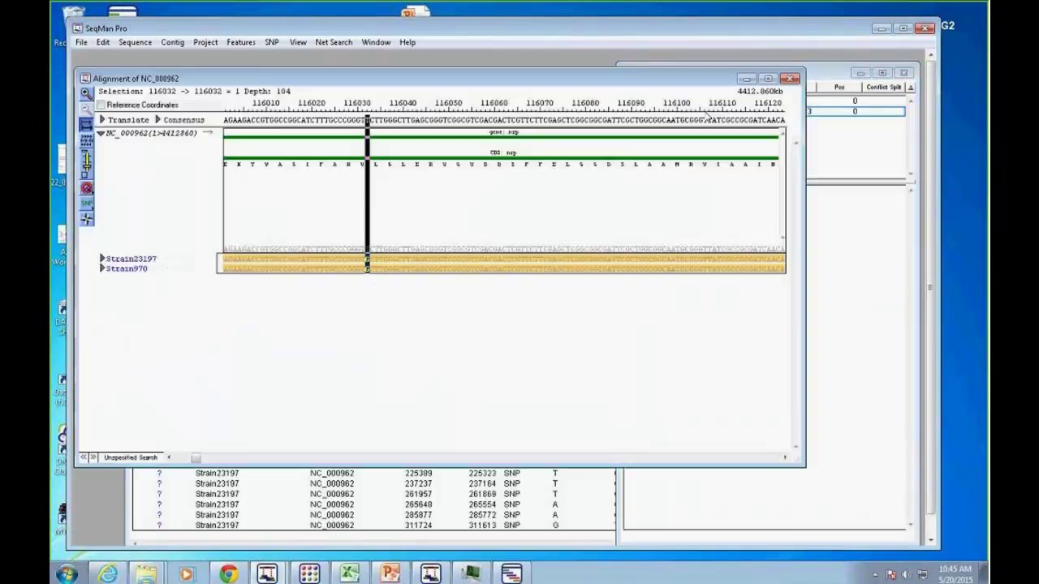
- Expand Strain23197 in the alignment to examine its individual reads, collapse it again, and minimize the alignment
left_click(101, 259)
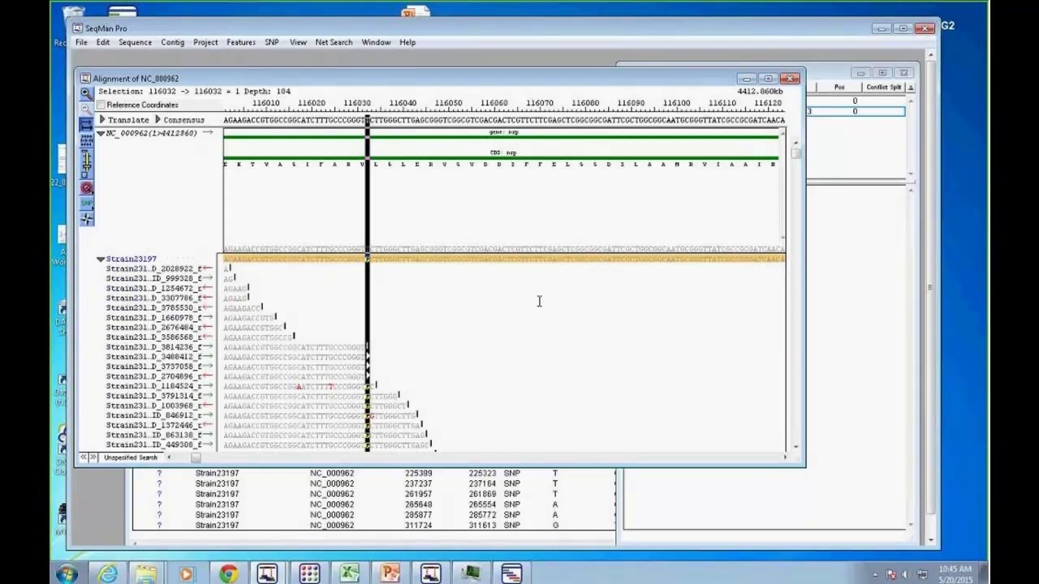
left_click_drag(798, 159, 796, 439)
left_click_drag(798, 284, 797, 154)
left_click(101, 260)
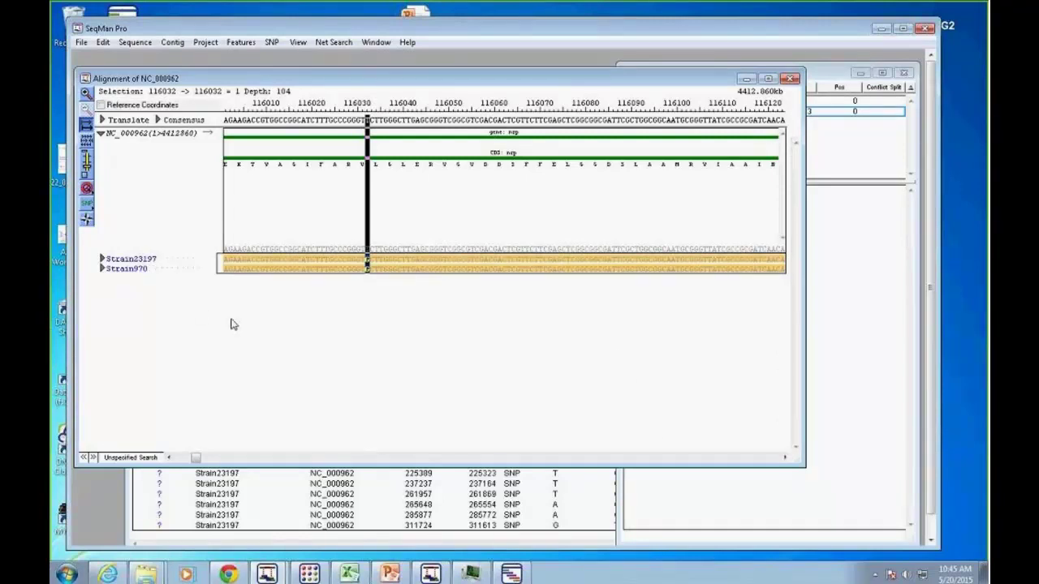
left_click(102, 260)
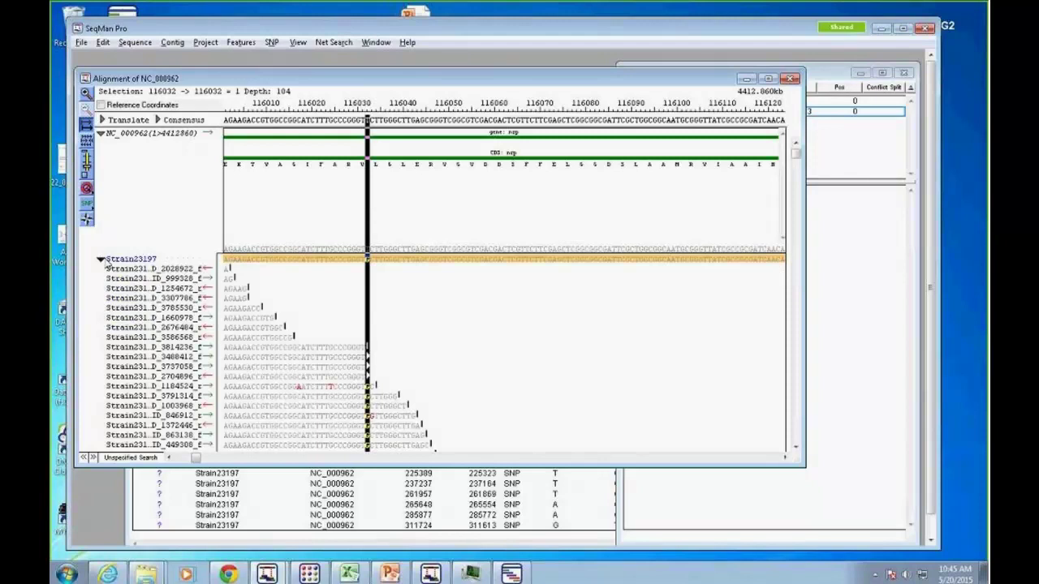
left_click(101, 260)
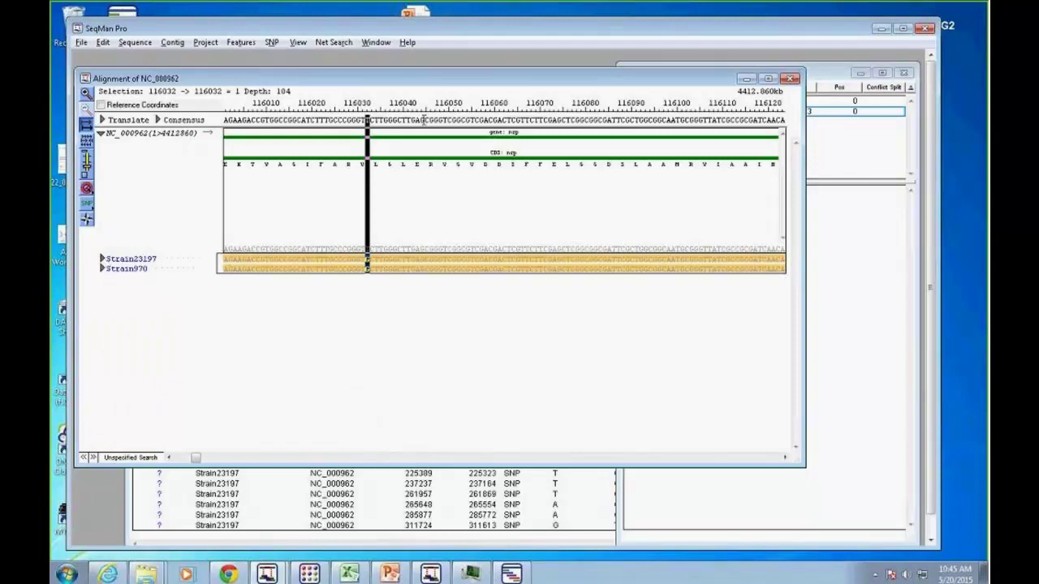
left_click(746, 79)
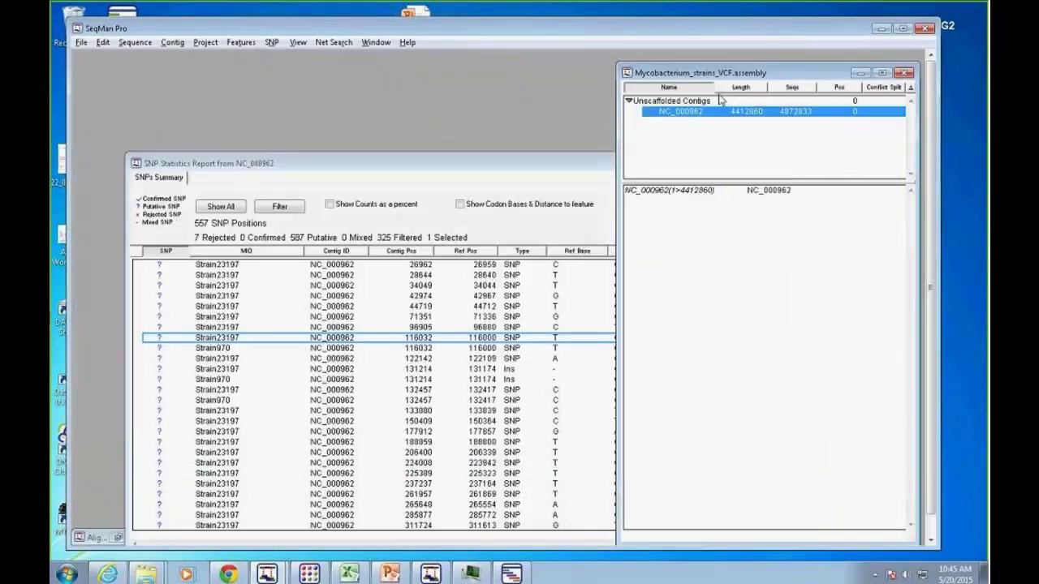
- Filter the SNP report to Annotated SNPs Only for VCF SNPs, excluding non-coding and synonymous variants
left_click(406, 168)
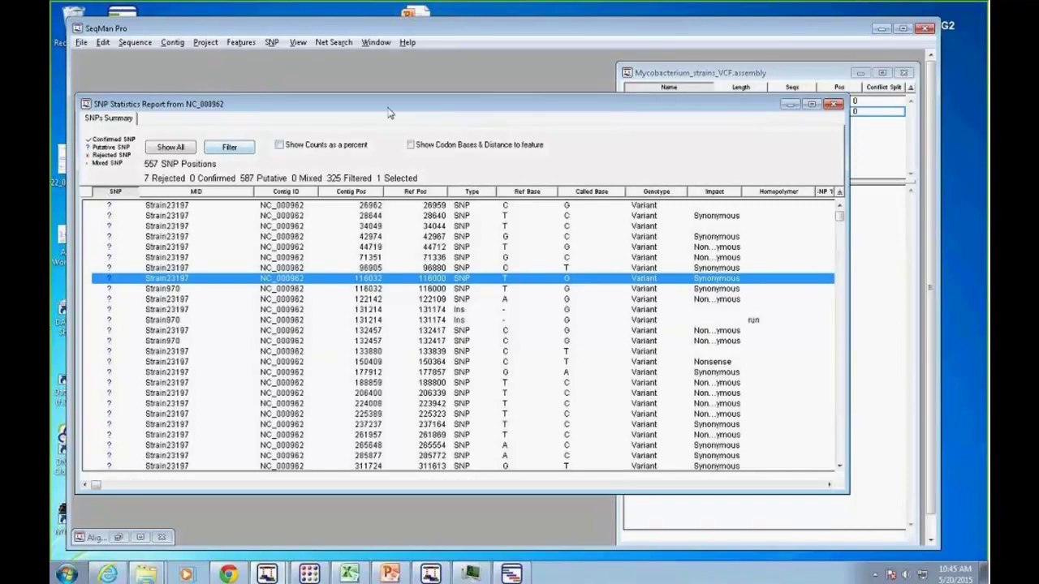
left_click(229, 149)
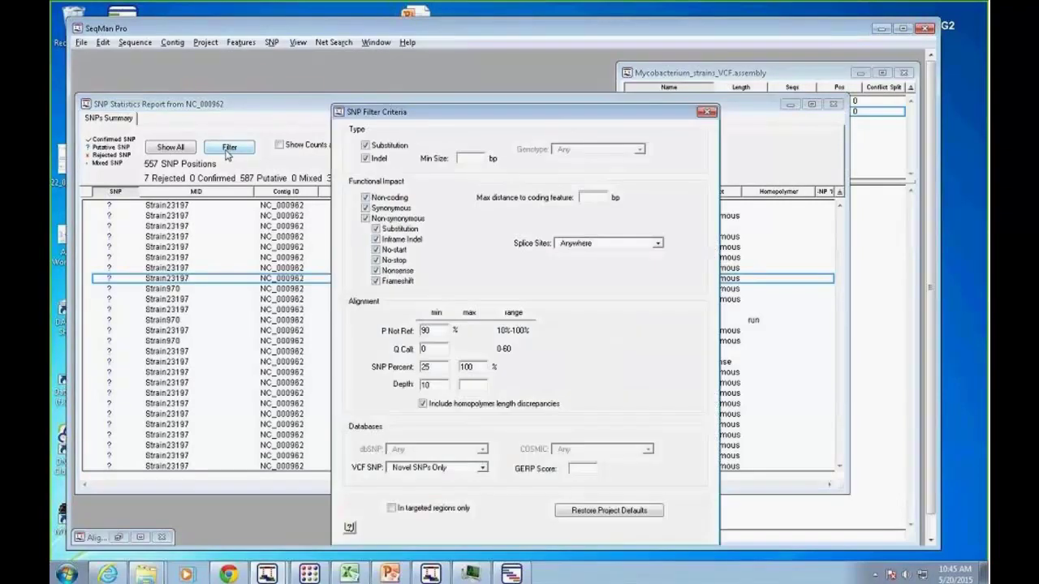
left_click(482, 468)
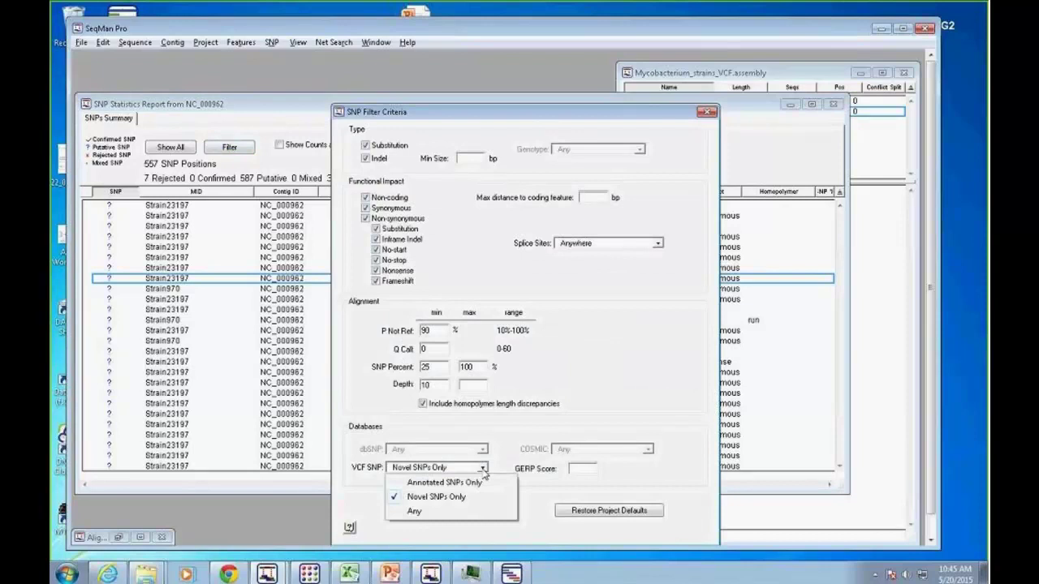
left_click(457, 484)
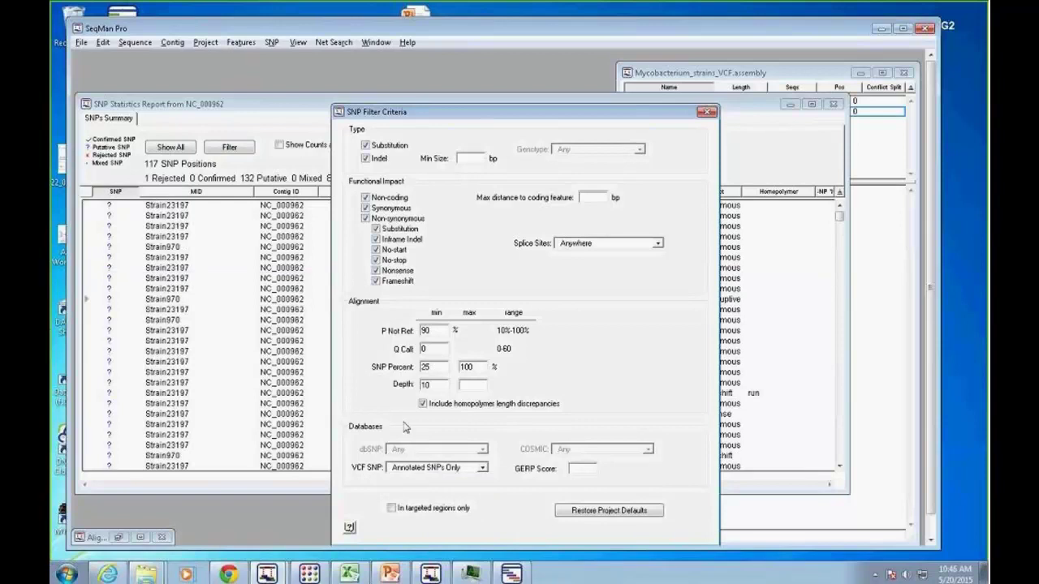
left_click(366, 197)
left_click(365, 208)
left_click(707, 111)
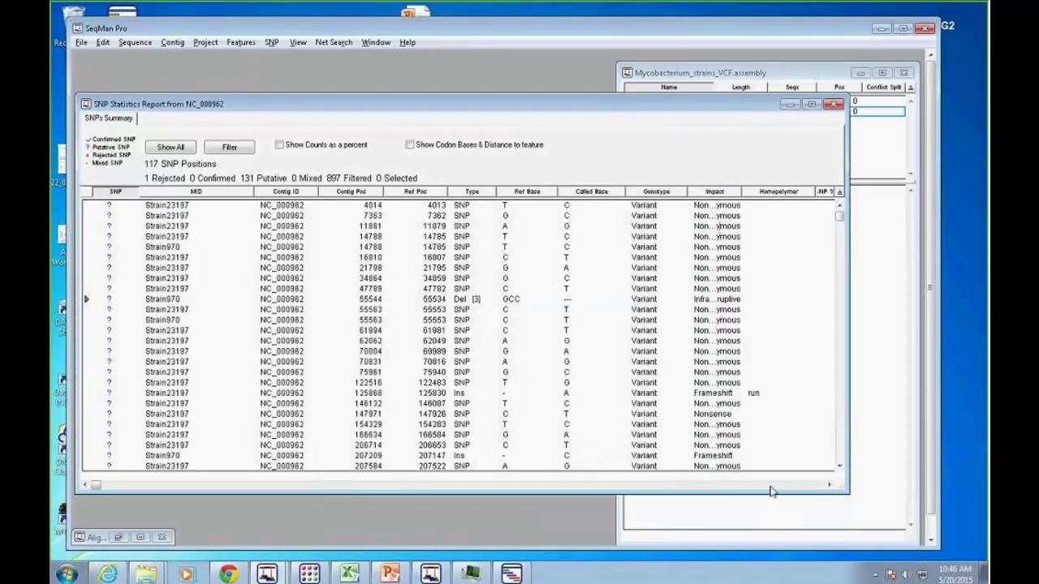
- Enlarge the SNP report and examine its User ID column
left_click_drag(847, 492, 891, 513)
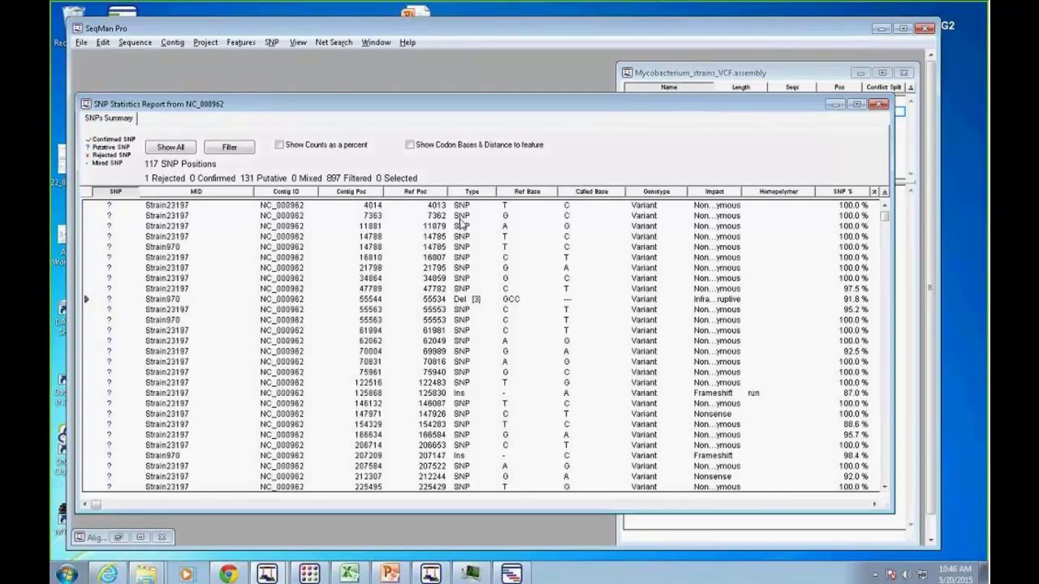
left_click(874, 506)
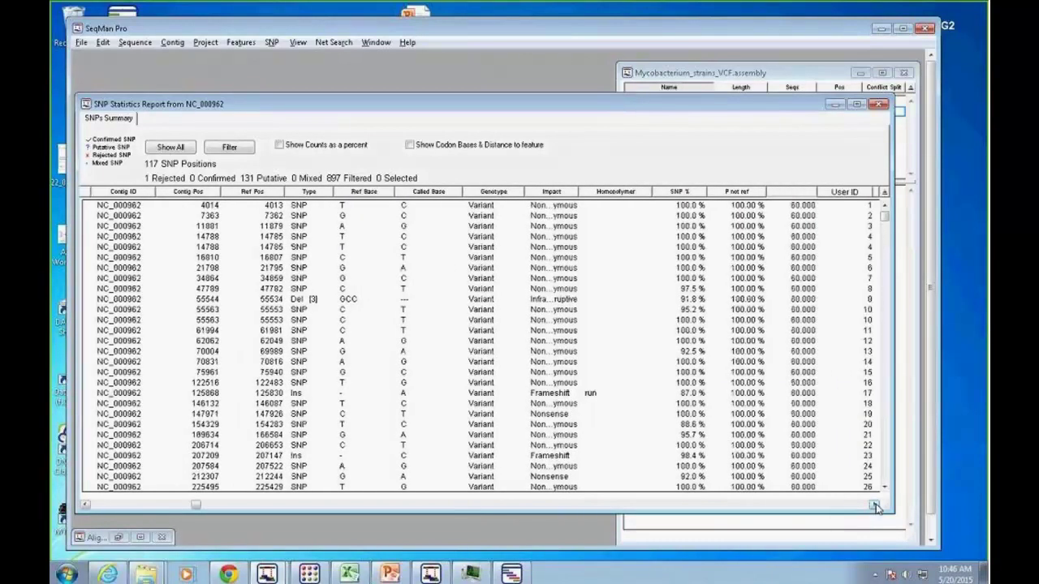
- Examine the feature, DNA change, amino acid change and depth columns of the SNP report, and return to its first columns
left_click(874, 506)
left_click(875, 505)
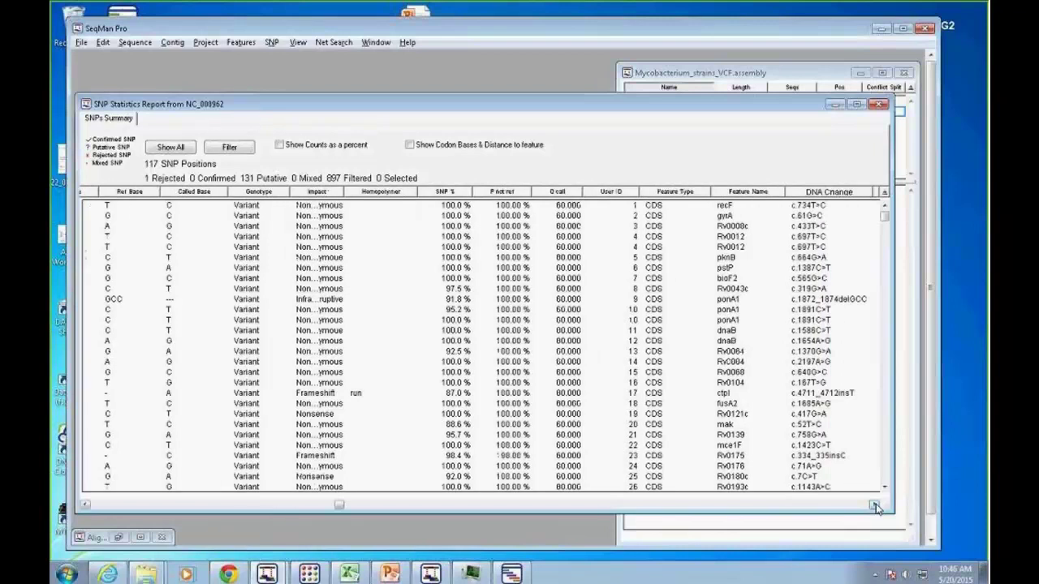
left_click(874, 506)
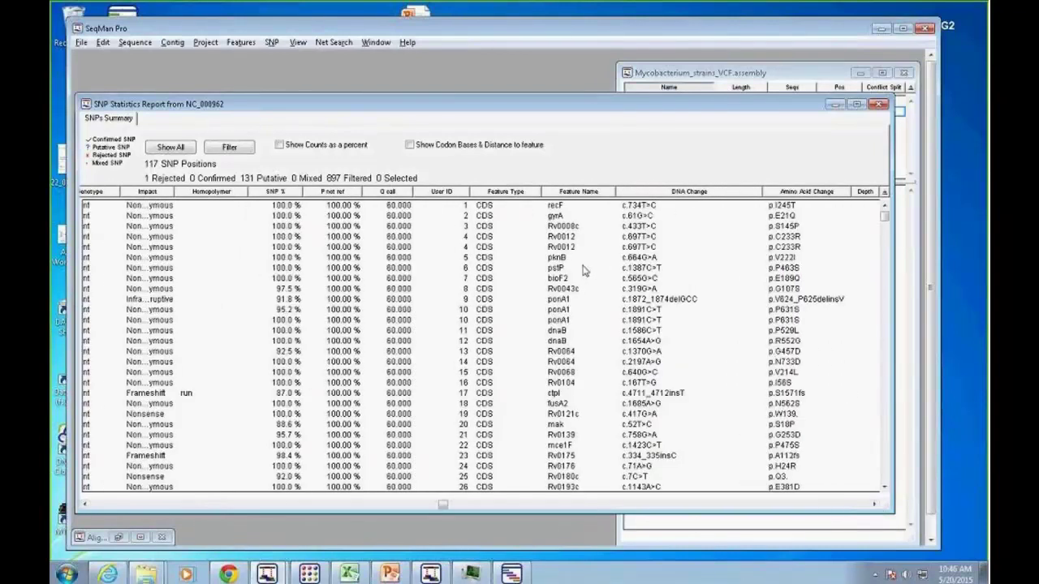
left_click(875, 506)
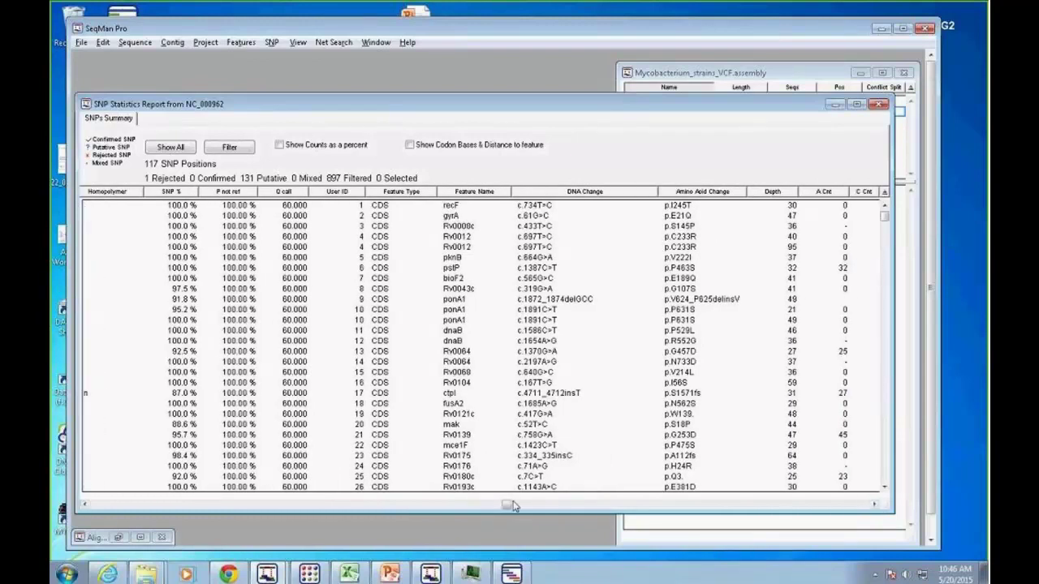
left_click_drag(506, 505, 95, 505)
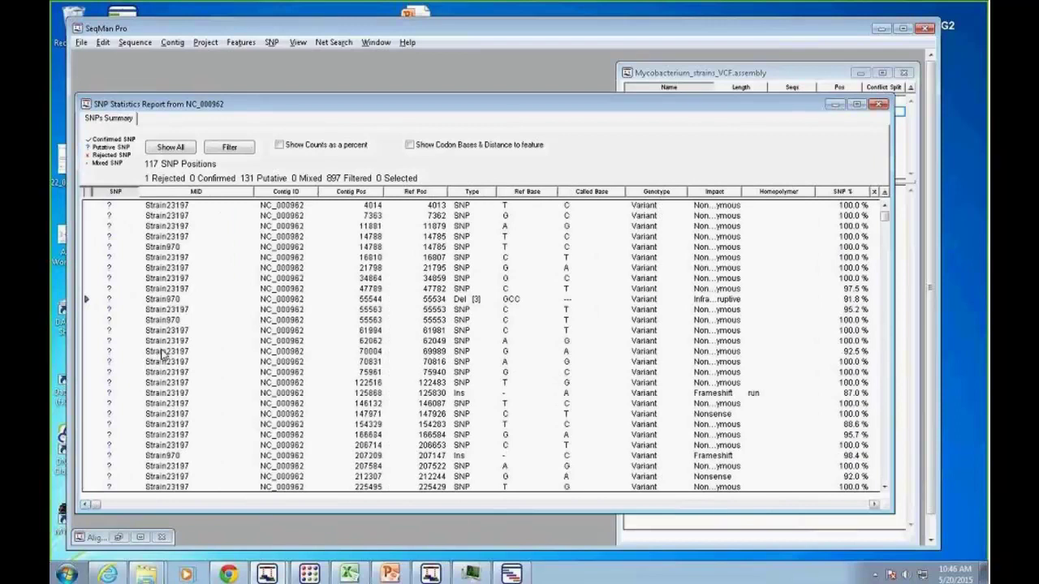
- Open the alignment for the Strain970 SNP at contig position 14788, examine Strain23197's individual reads there, and close the alignment
double_click(285, 249)
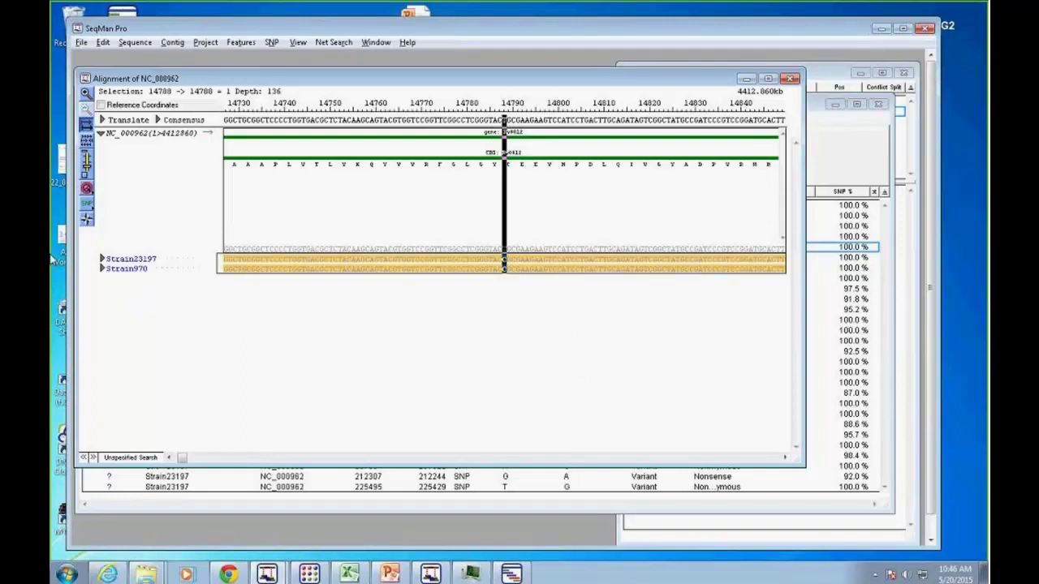
left_click(103, 258)
scroll(559, 322, "down", 15)
left_click(560, 325)
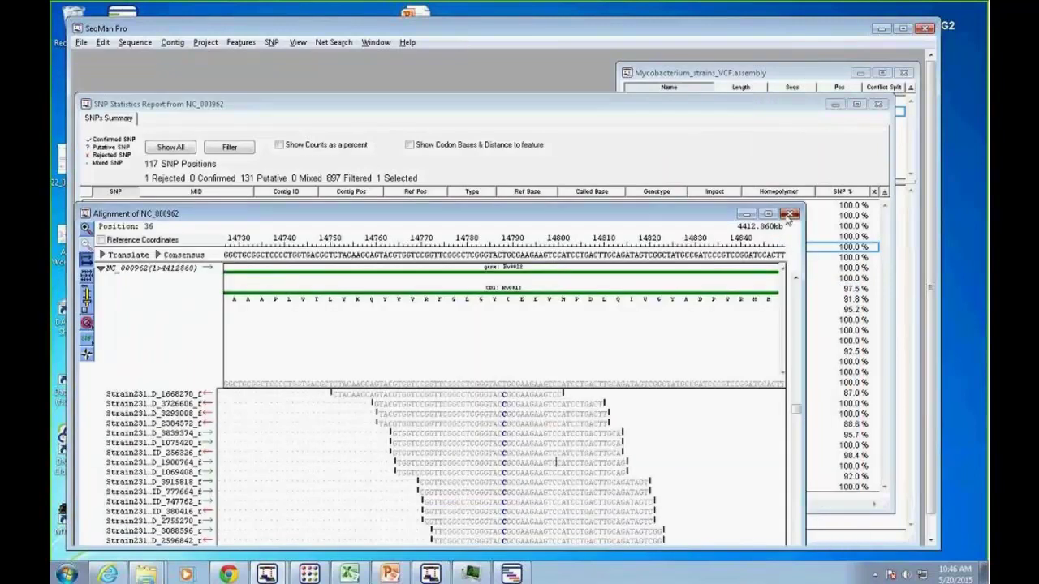
left_click(790, 213)
- Filter the SNP report to Novel SNPs Only for VCF SNPs, with minimum SNP Percent 75 and minimum P Not Ref 99
left_click(230, 147)
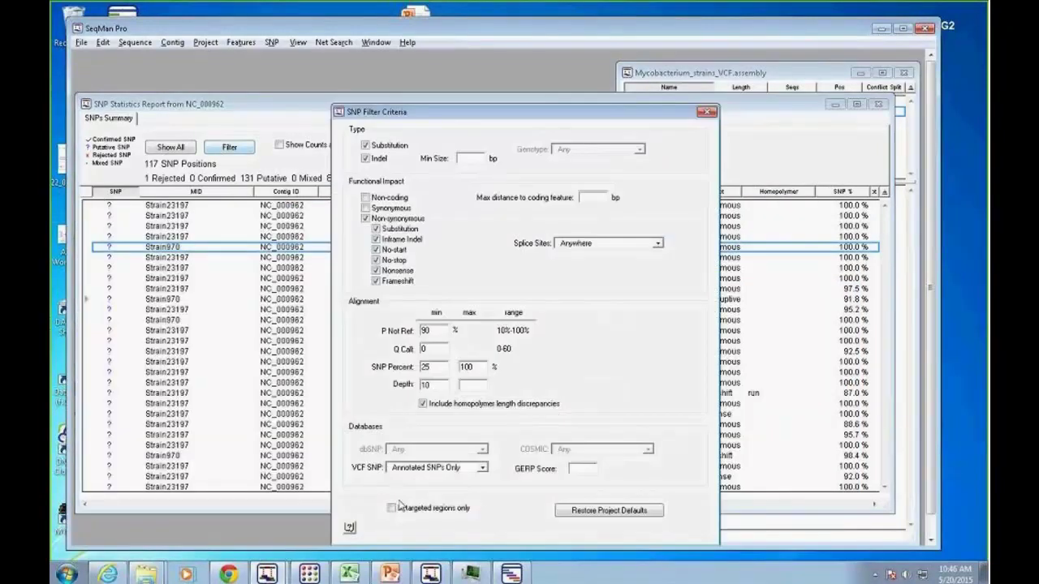
left_click(482, 468)
left_click(435, 497)
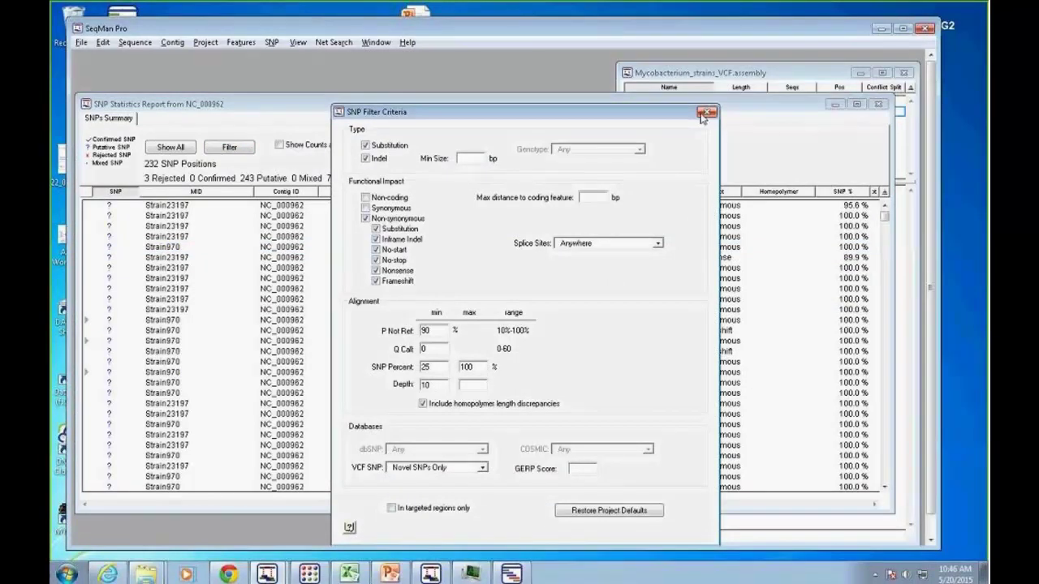
double_click(425, 367)
type("75")
left_click(433, 385)
left_click(433, 330)
double_click(424, 332)
type("99")
left_click(706, 112)
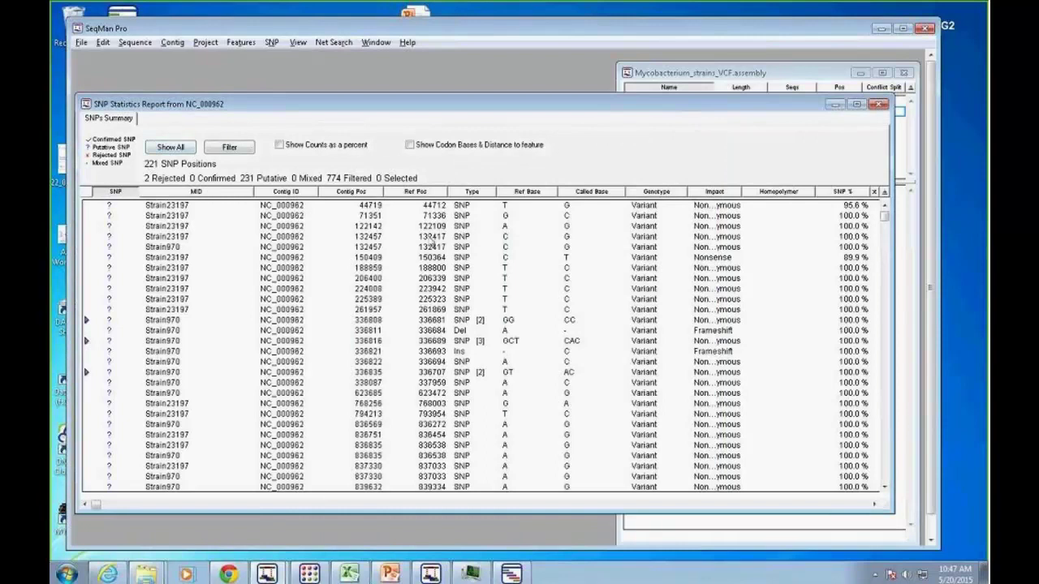
- View the read alignment for the Strain23197 SNP at contig position 122142 and close it
double_click(294, 227)
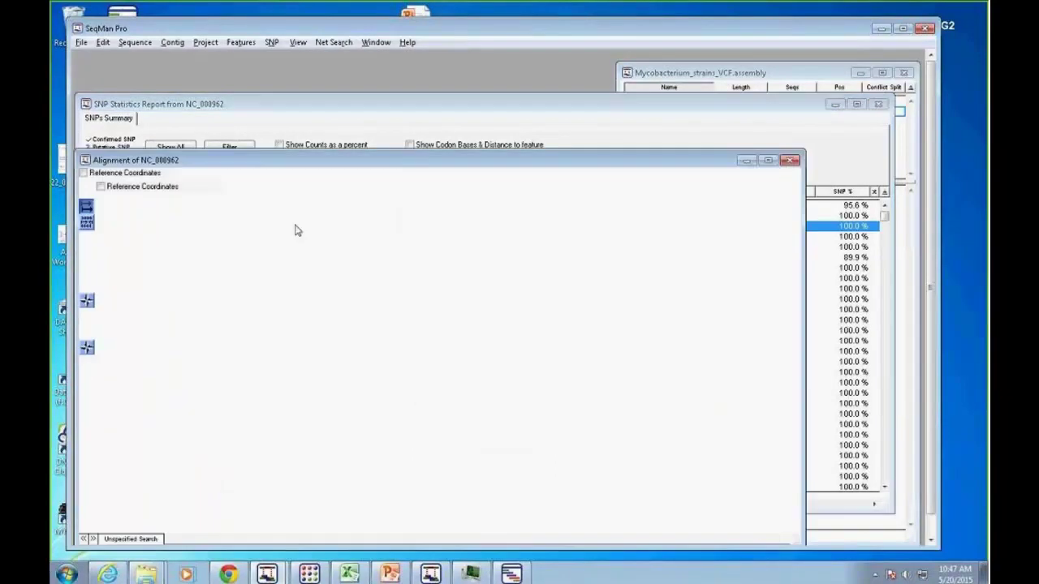
scroll(795, 267, "down", 10)
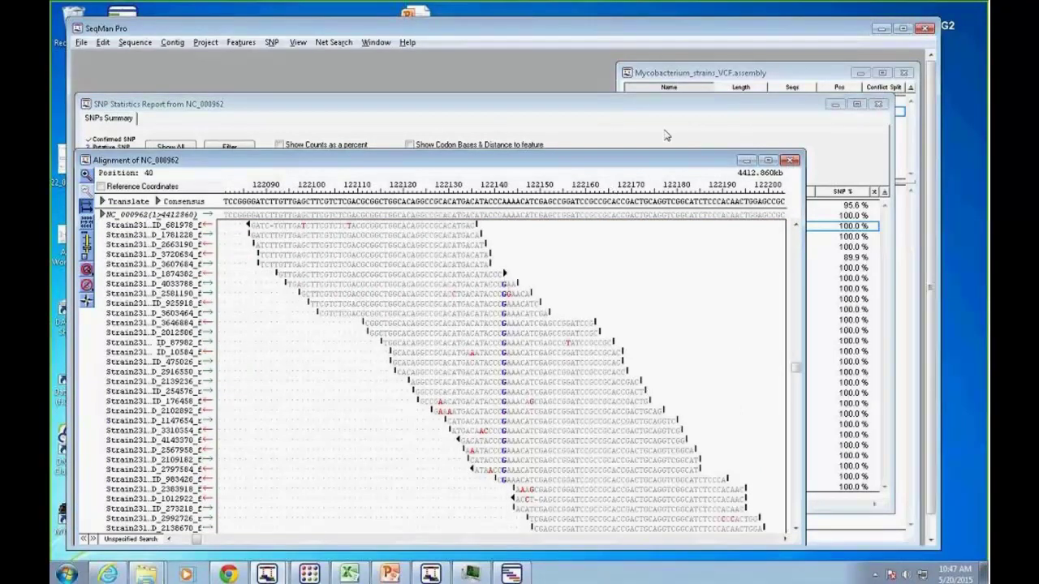
left_click_drag(714, 160, 783, 130)
left_click(861, 131)
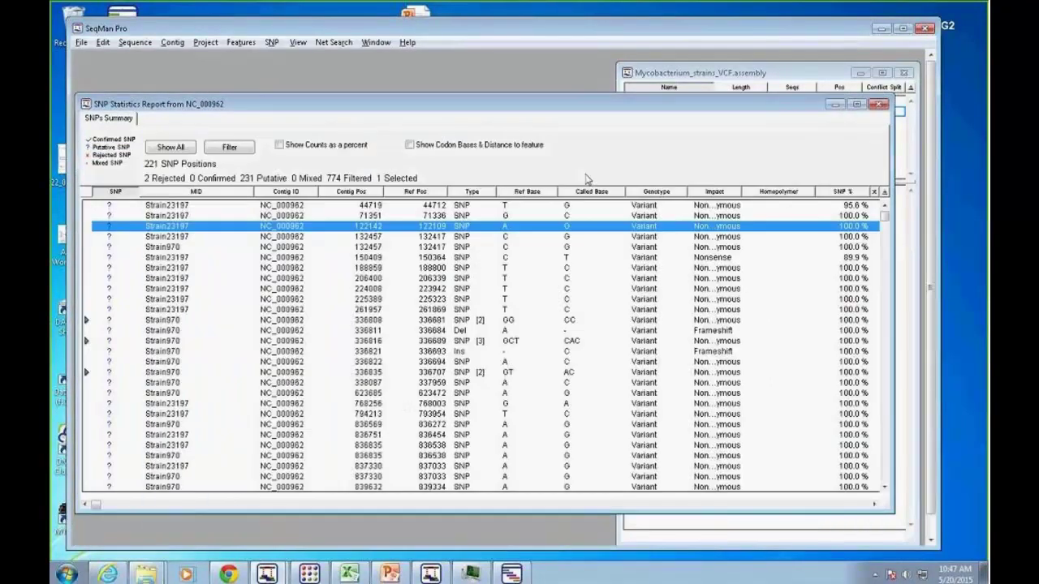
- Confirm the Strain23197 SNP at contig position 122142, append the checked SNPs to the VCF, and close the VCF reference list
left_click(111, 226)
right_click(114, 232)
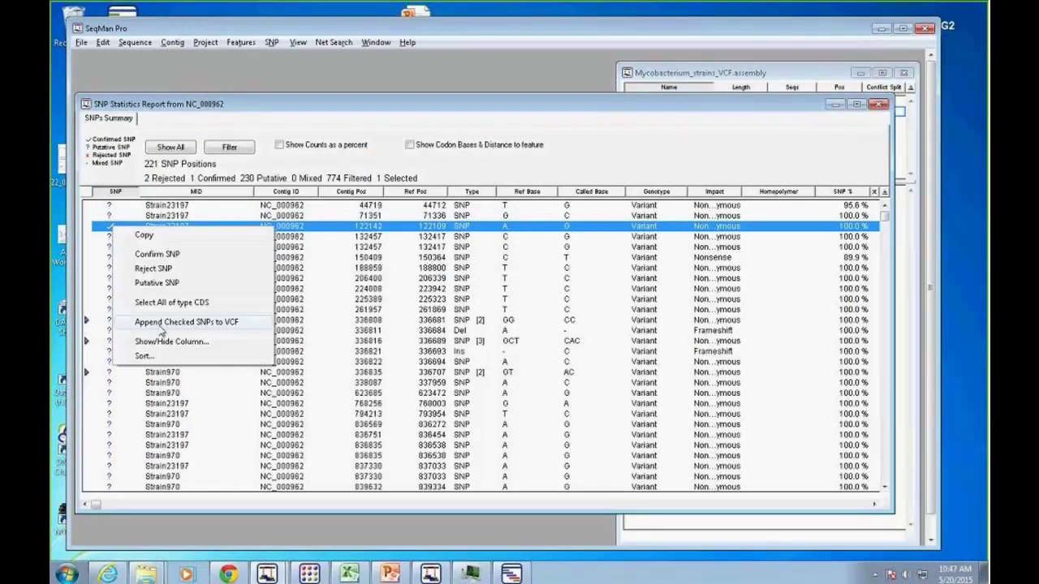
left_click(208, 322)
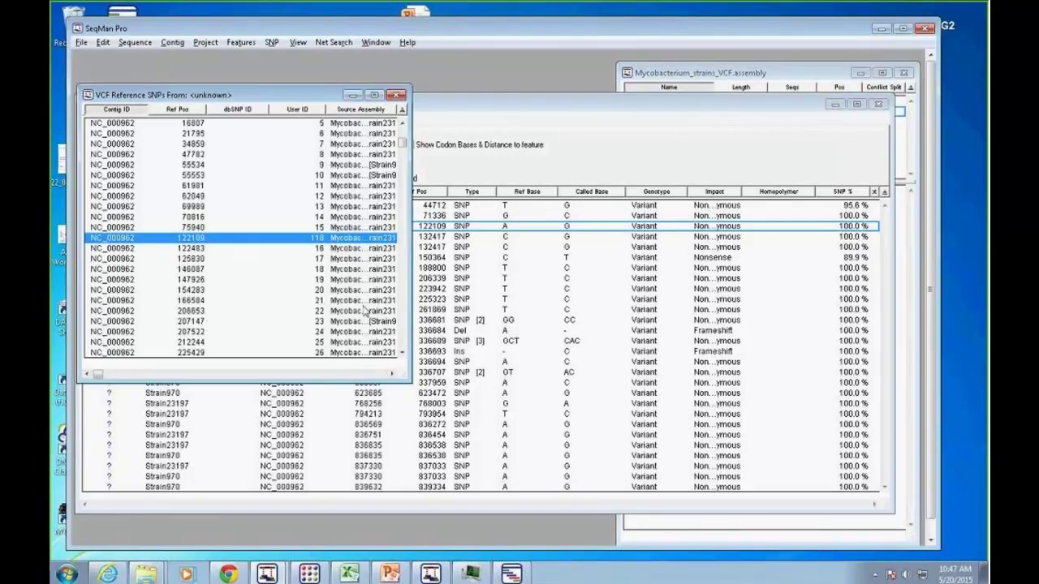
left_click_drag(328, 98, 323, 116)
left_click(392, 114)
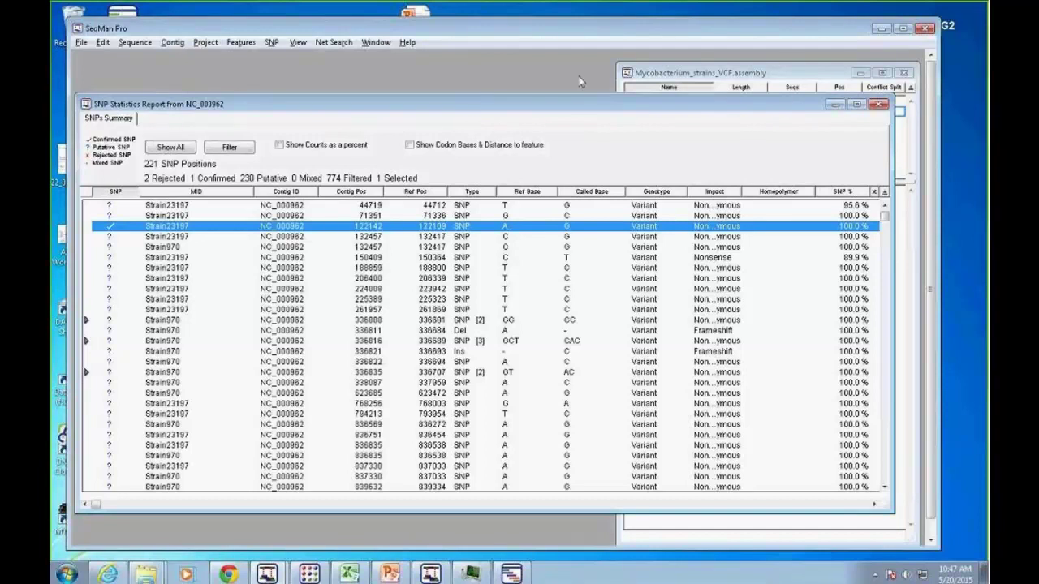
- Launch ArrayStar 12 and start a new Variants project
left_click(315, 575)
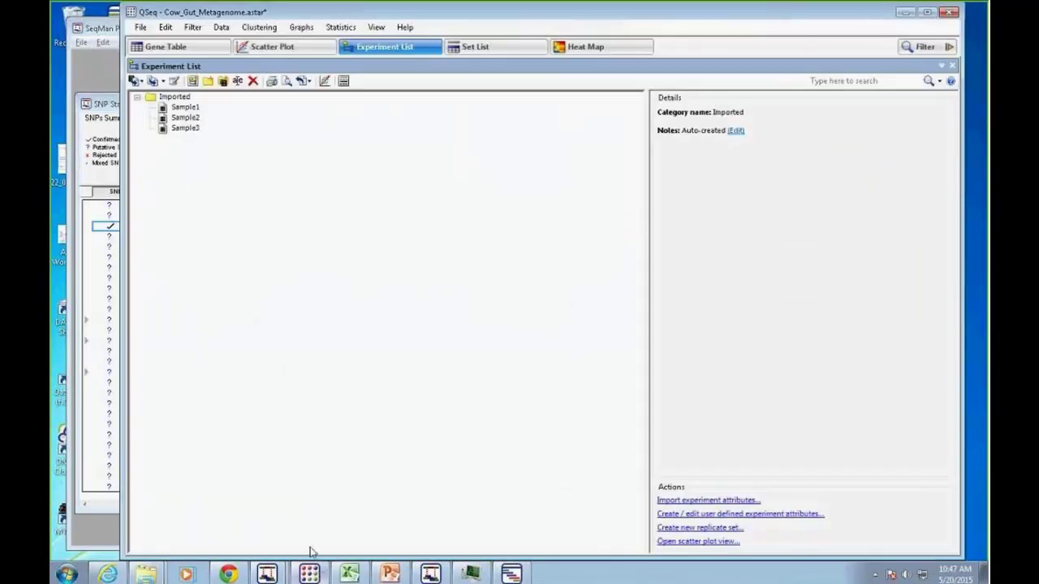
left_click(905, 13)
left_click(67, 574)
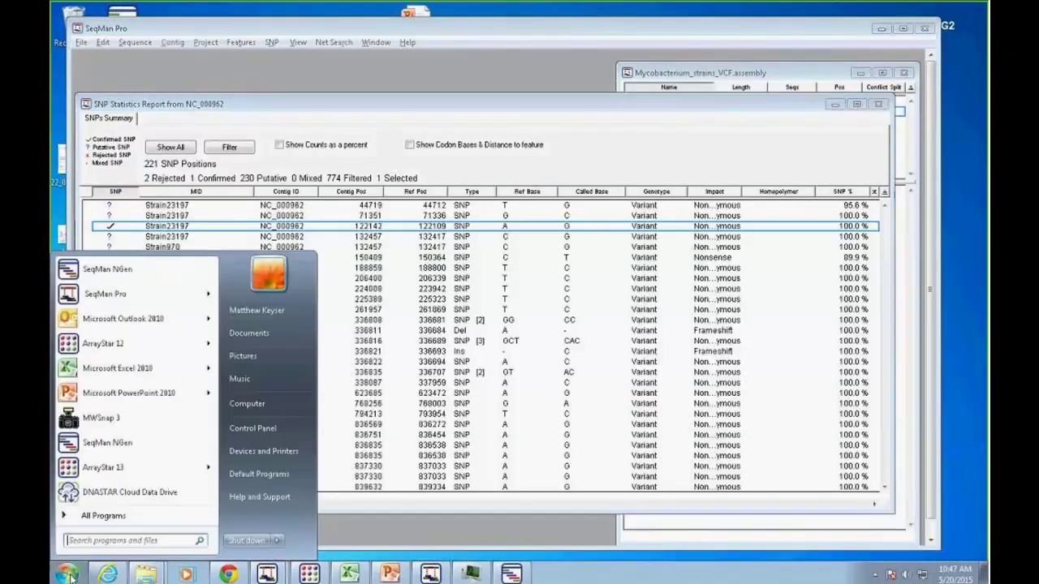
left_click(109, 349)
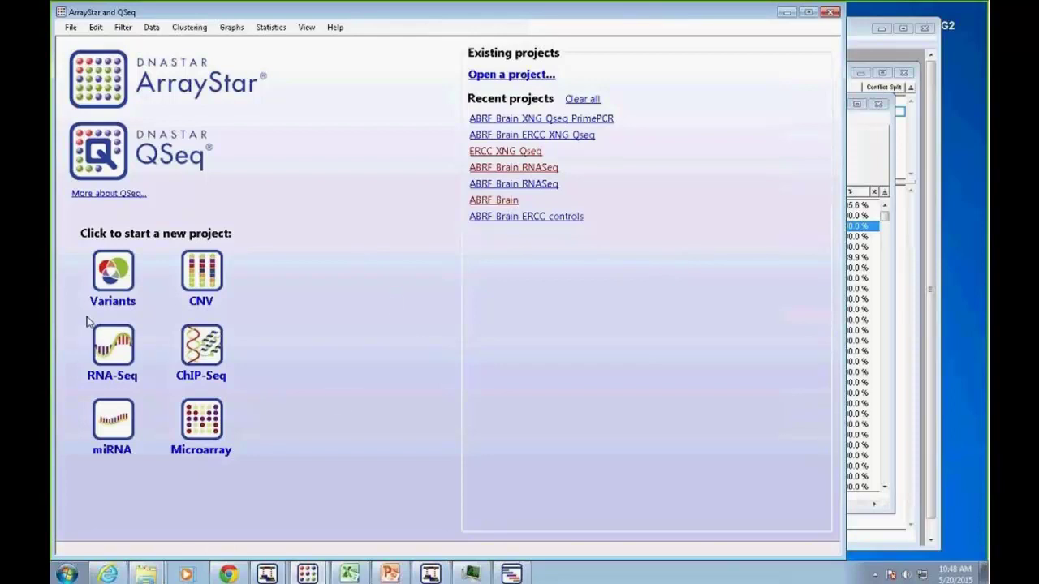
left_click(111, 276)
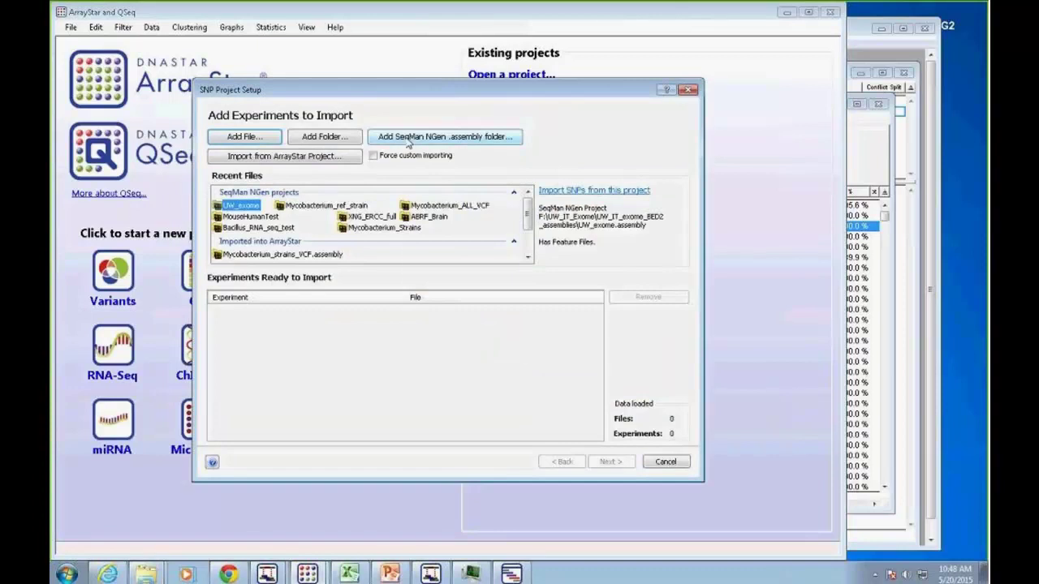
- Add the Mycobacterium_strains_VCF.assembly folder from the Mycobacterium directory as the experiments to import
left_click(408, 137)
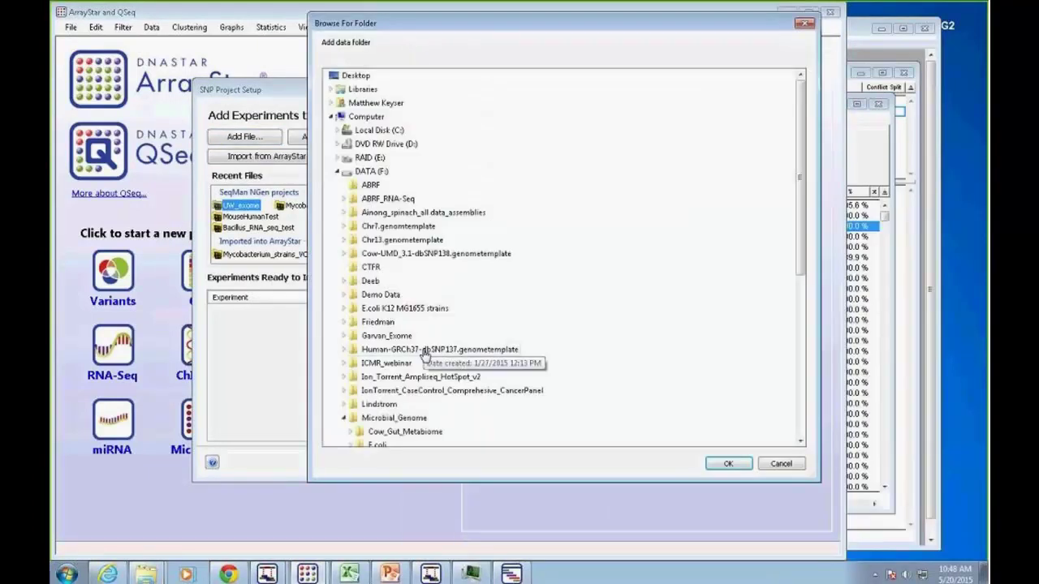
left_click_drag(803, 253, 804, 320)
left_click(350, 324)
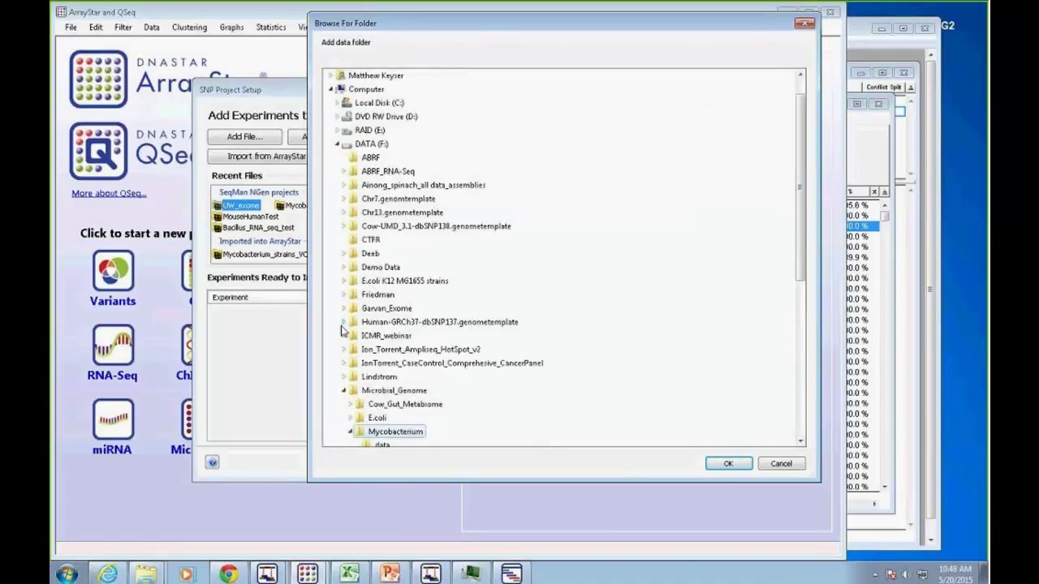
left_click_drag(797, 273, 797, 297)
left_click(472, 393)
left_click(728, 463)
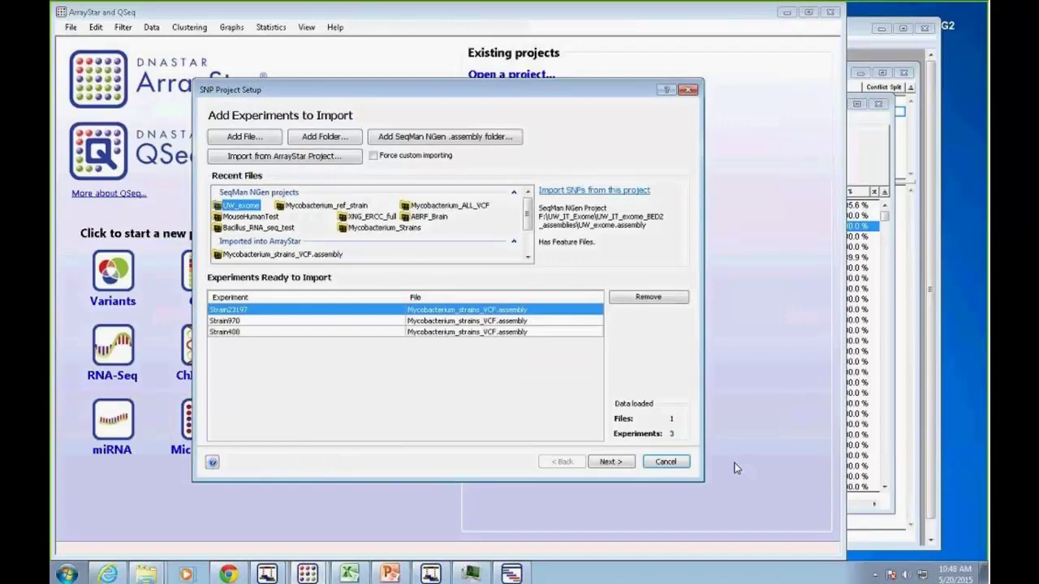
- Set SNPs to load from the entire genome and finish the project setup to import the three strains
left_click(610, 461)
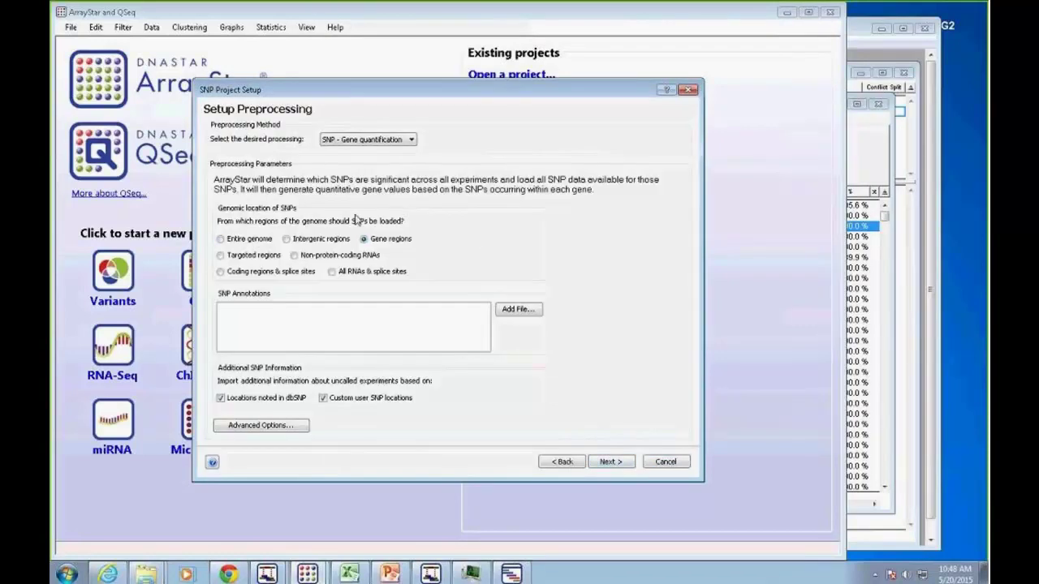
left_click(221, 238)
left_click(609, 462)
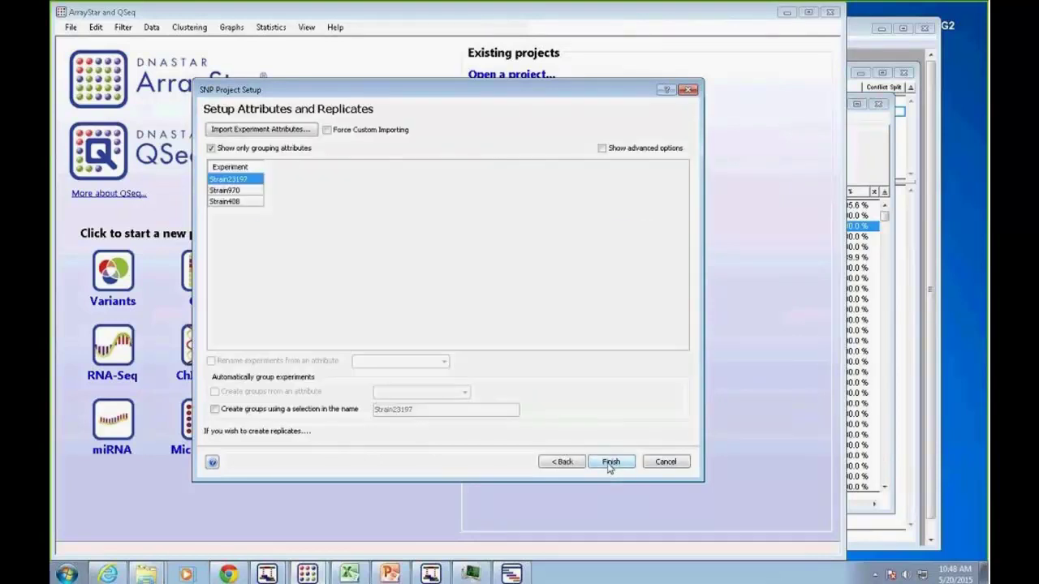
left_click(610, 462)
left_click(593, 316)
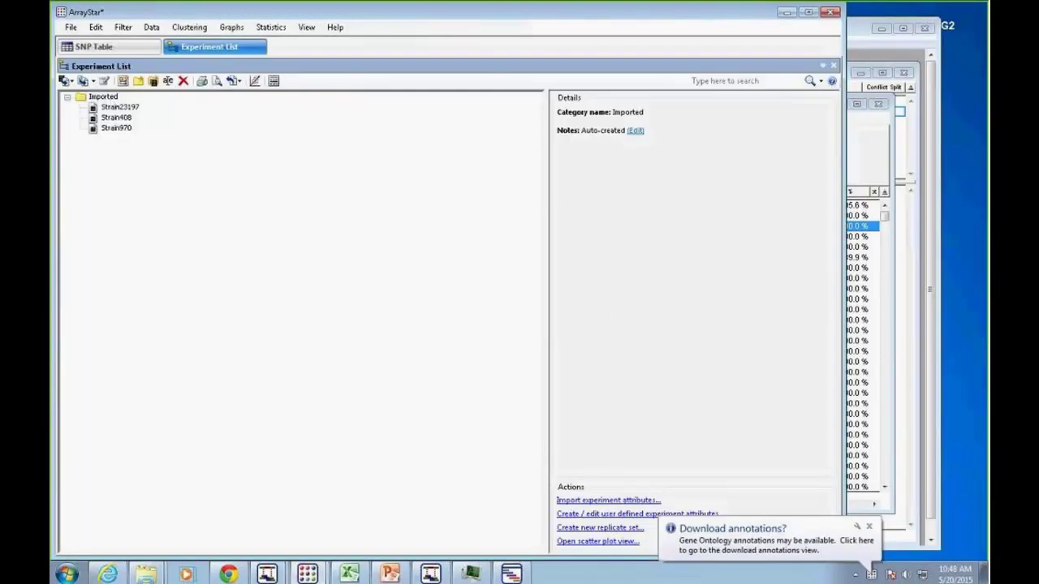
- Open the SNP Table, inspect each strain's call details for recF at reference position 4013, and review the table to its end
left_click(317, 214)
left_click(137, 51)
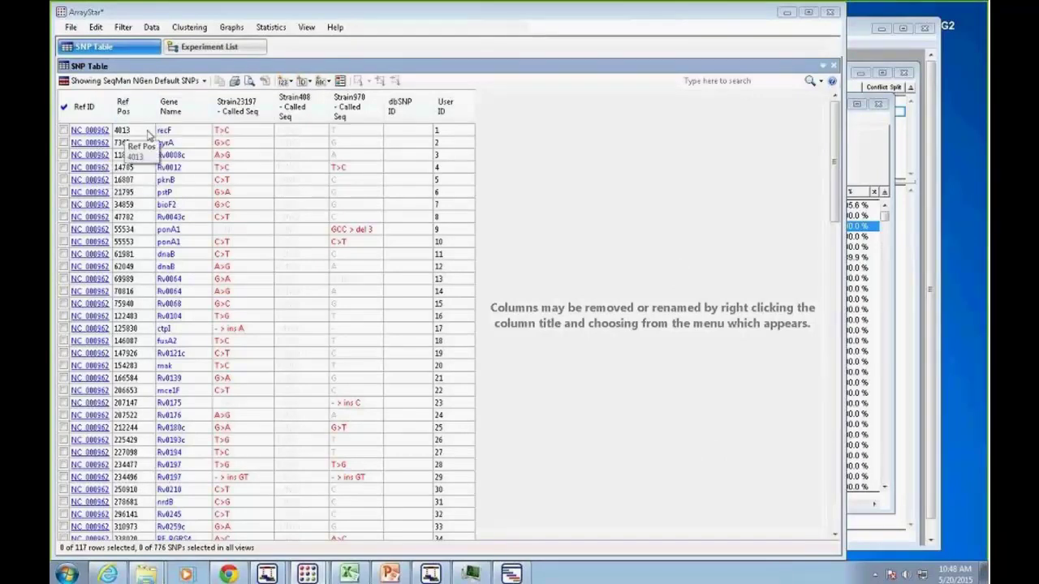
mouse_move(230, 136)
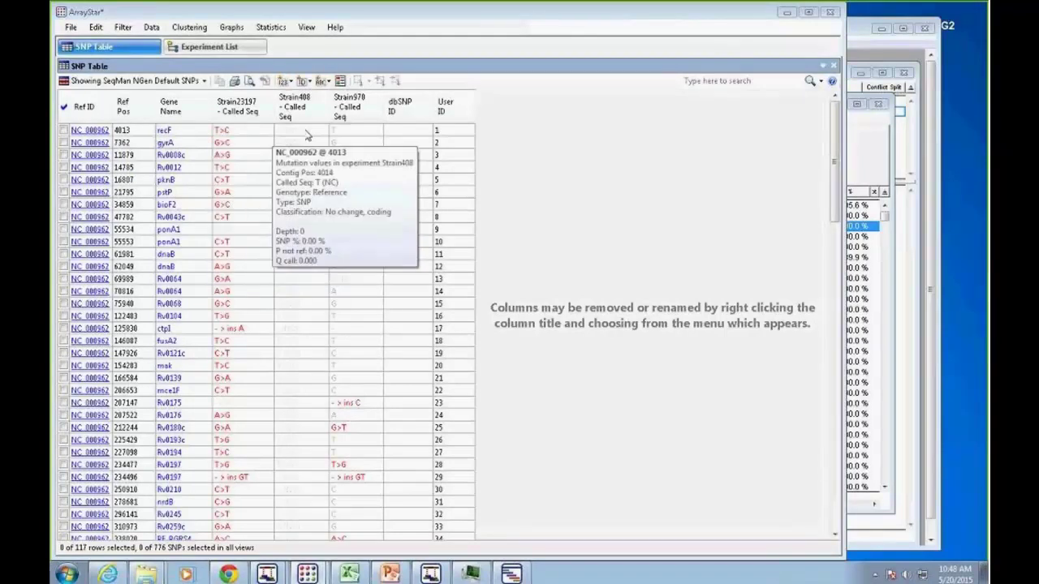
mouse_move(335, 135)
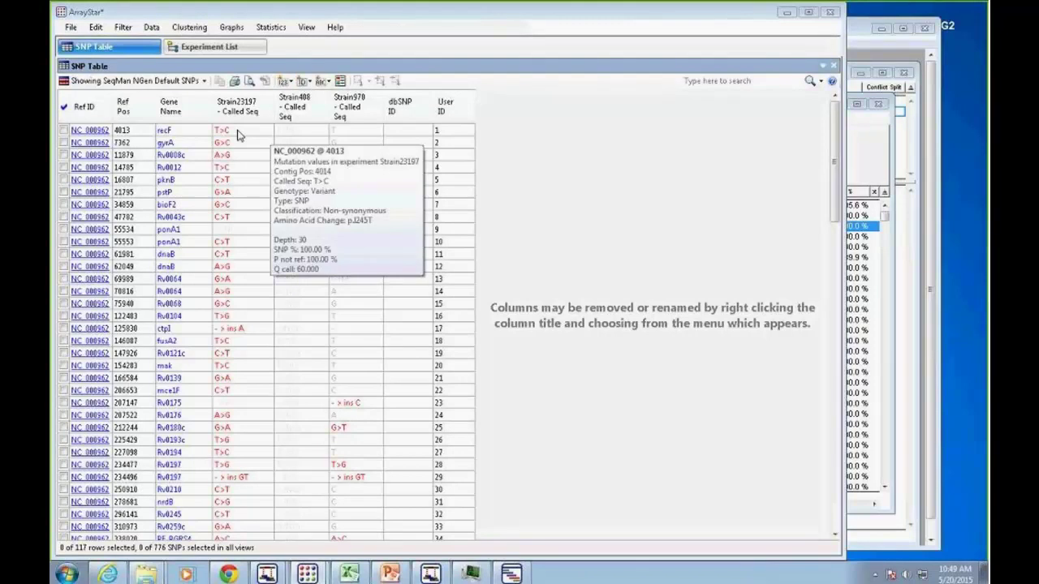
mouse_move(295, 136)
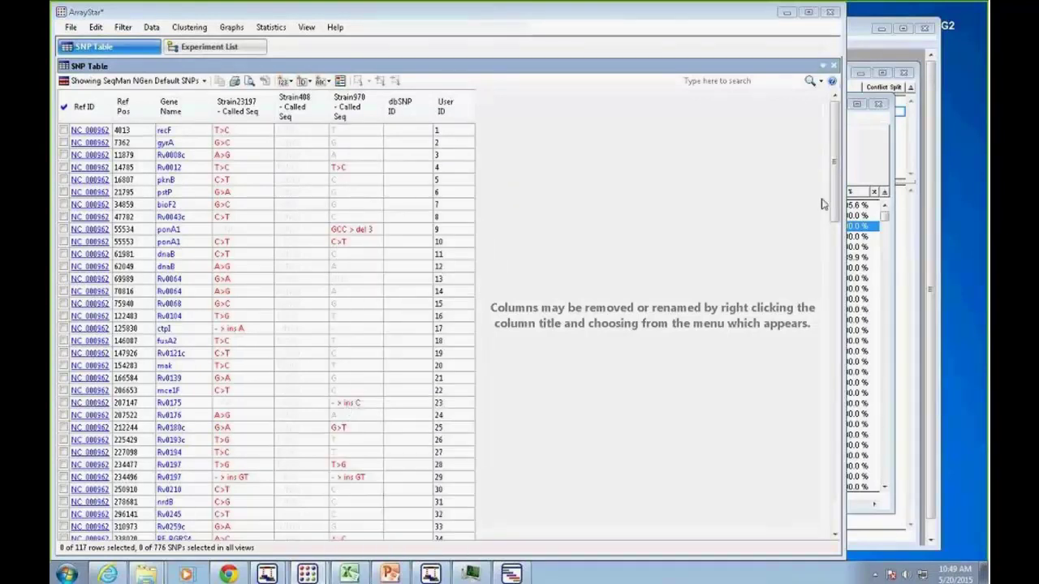
left_click_drag(833, 208, 826, 532)
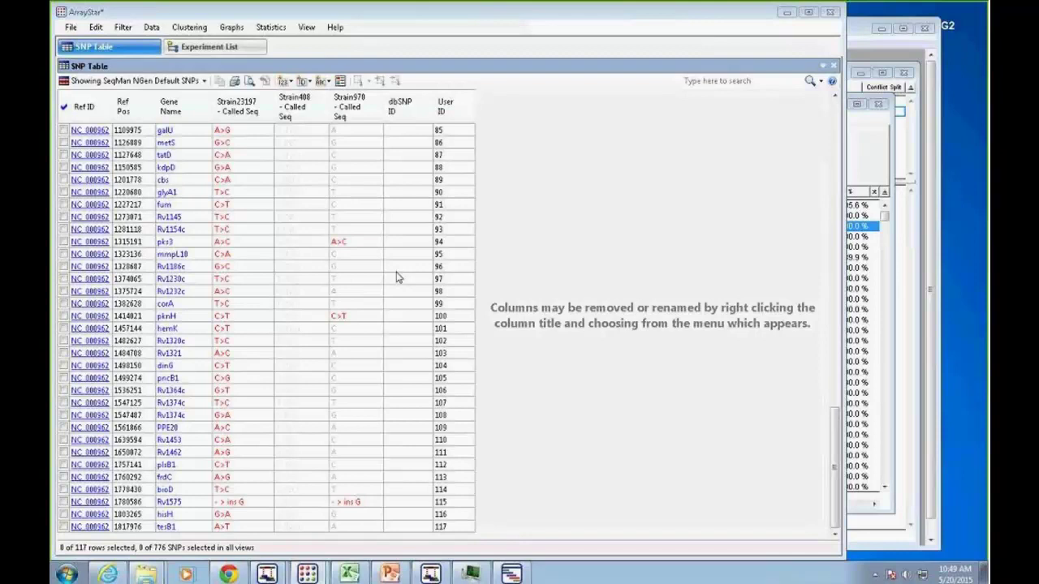
- Open the Filter All dialog to view its search criteria, close it, and minimize ArrayStar to return to SeqMan Pro
left_click(123, 29)
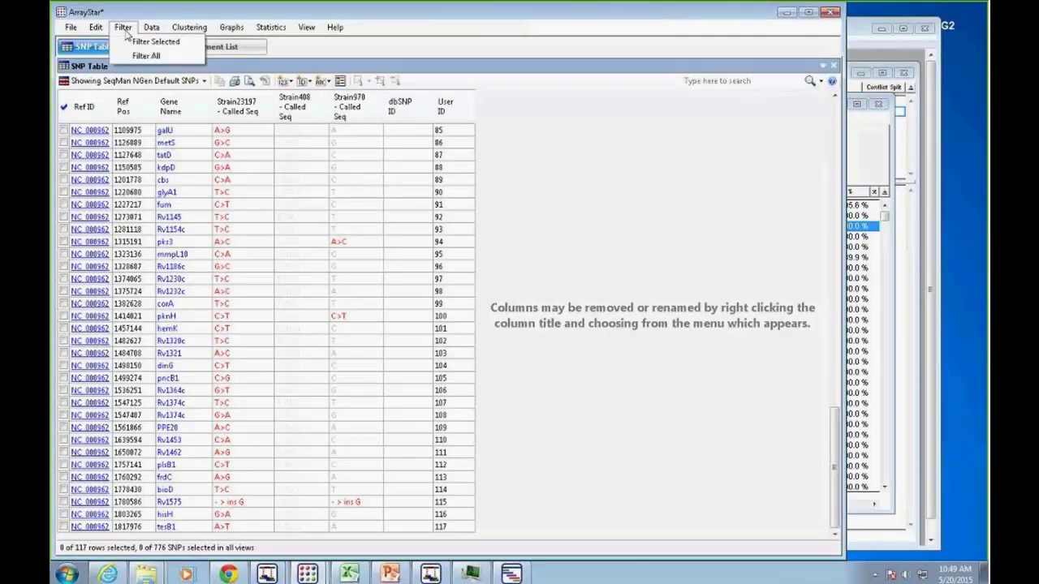
left_click(138, 56)
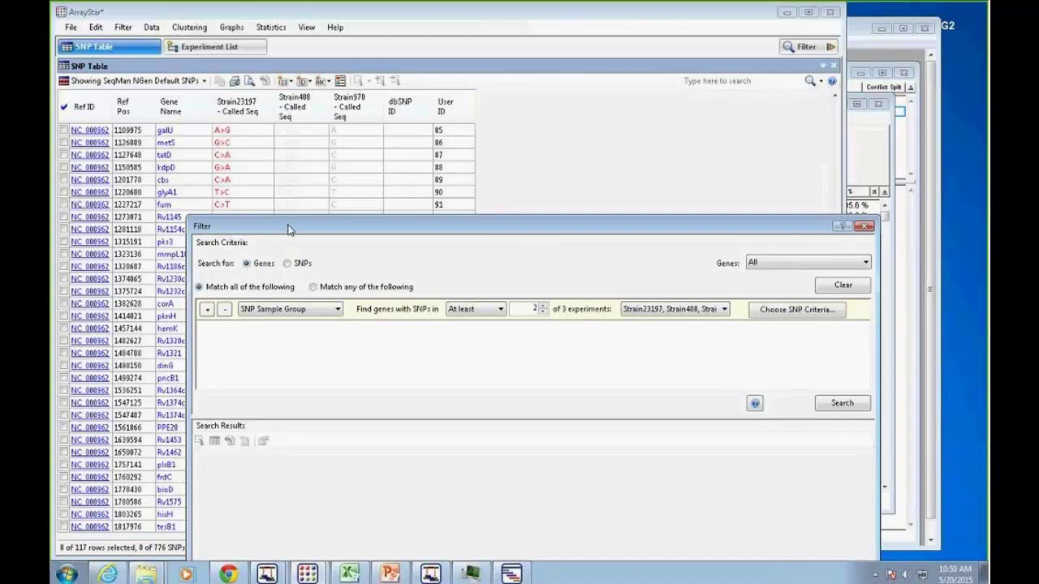
left_click_drag(291, 228, 334, 191)
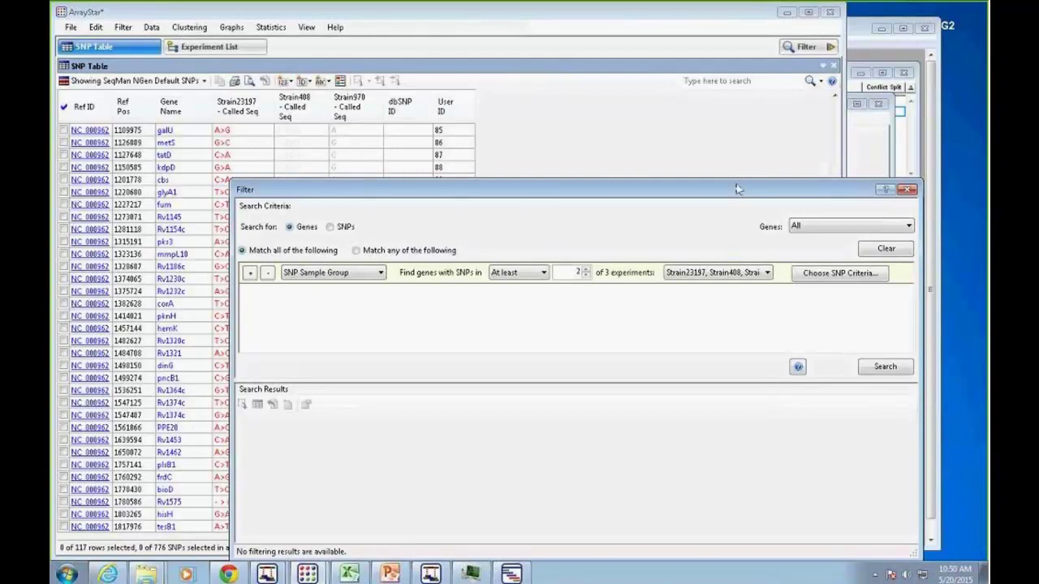
left_click_drag(712, 191, 570, 190)
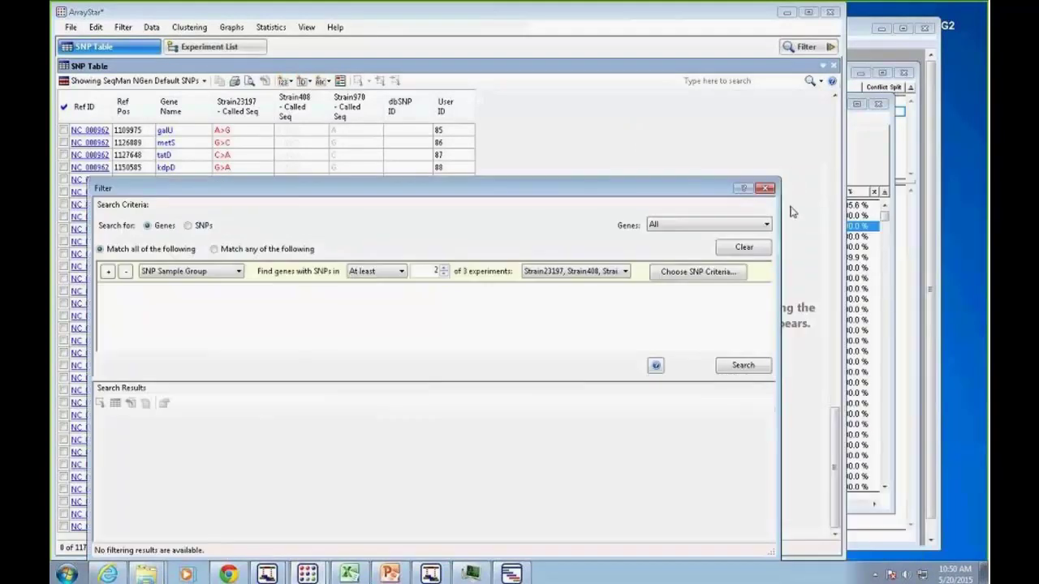
left_click(765, 189)
left_click(786, 12)
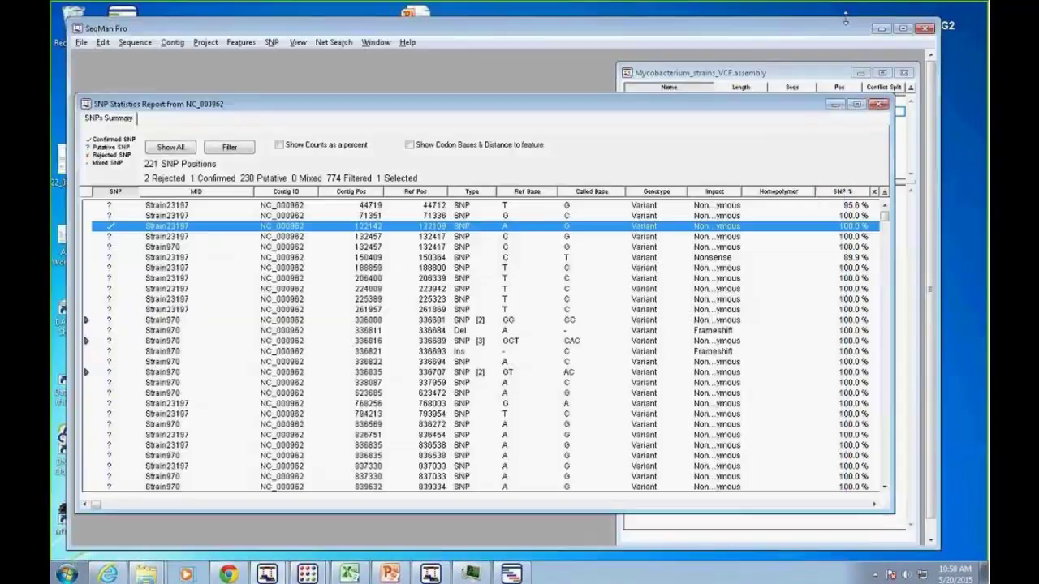
- Minimize SeqMan Pro, quit the open SeqMan NGen session without saving, and launch SeqMan NGen 13 again
left_click(881, 30)
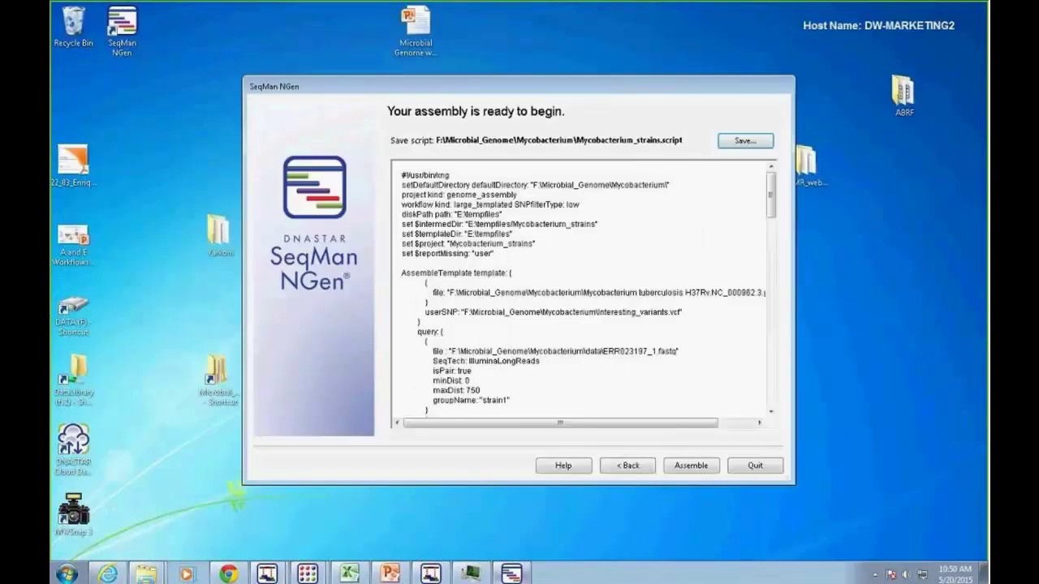
left_click(755, 466)
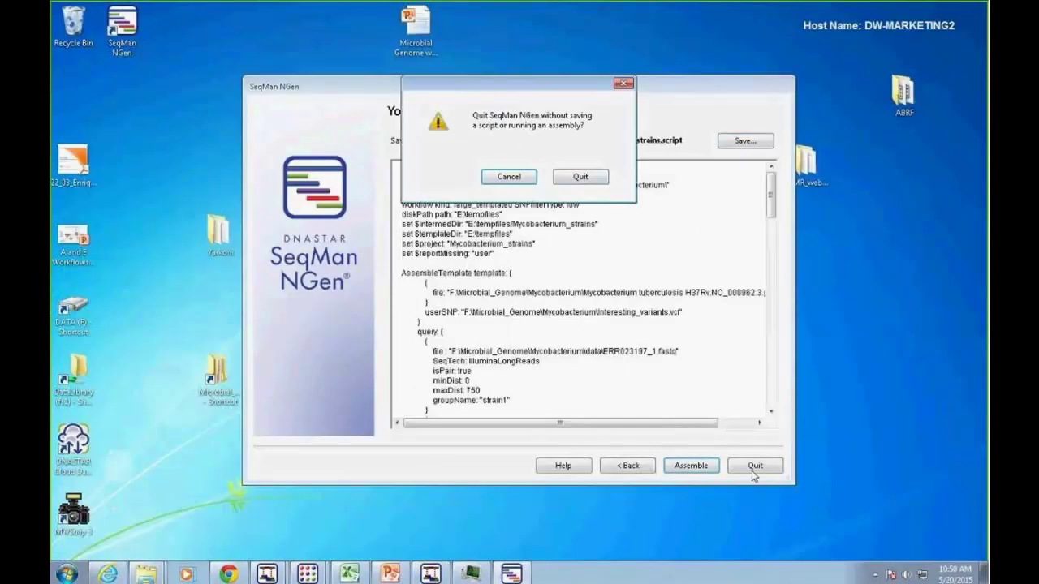
left_click(581, 175)
left_click(66, 574)
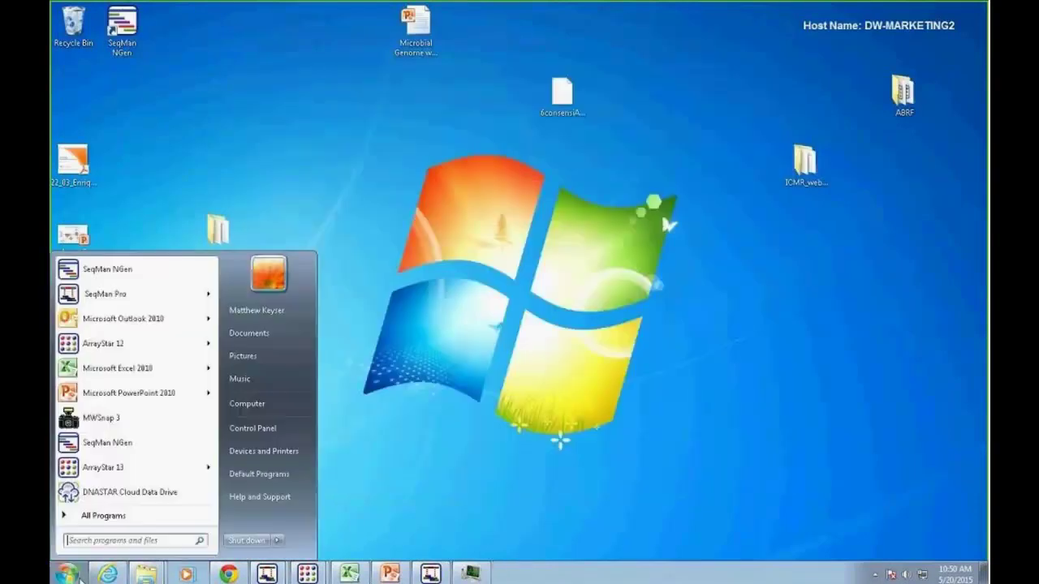
left_click(119, 518)
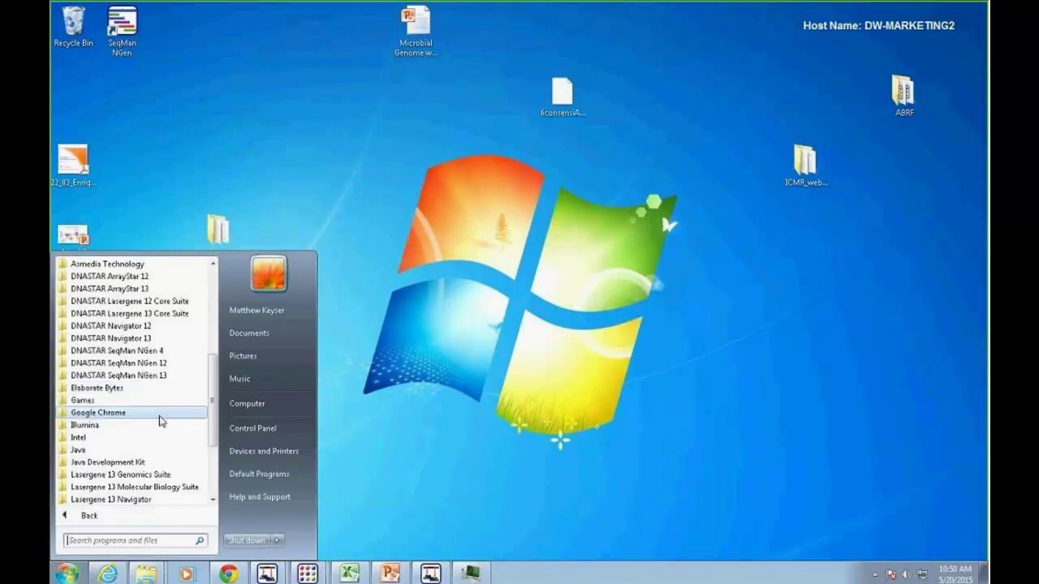
left_click(122, 375)
left_click(111, 389)
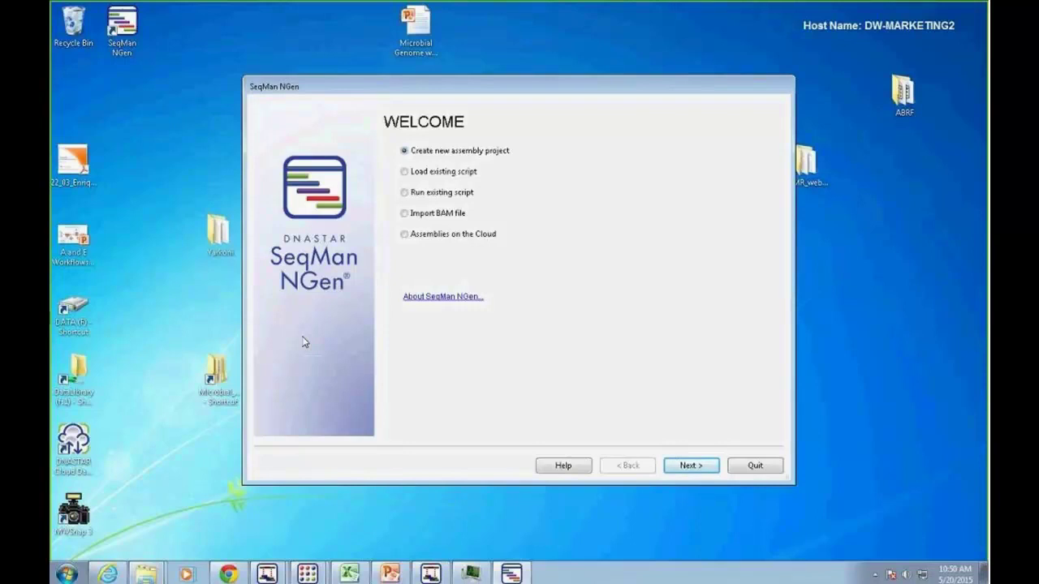
- Create a new assembly project of type Metagenomics / 16S rRNA assembly, using templated assembly
left_click(691, 465)
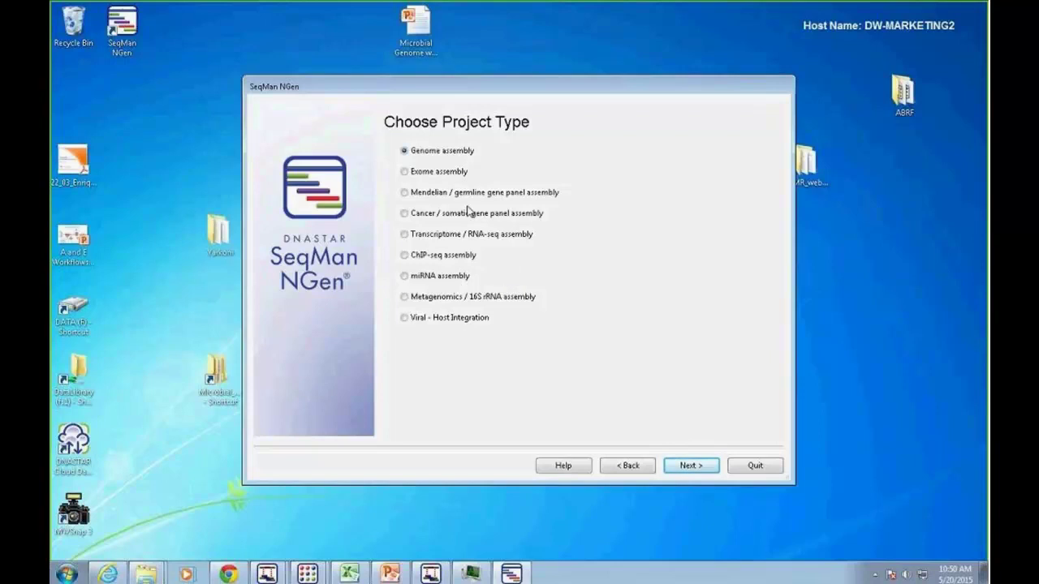
left_click(405, 297)
left_click(687, 467)
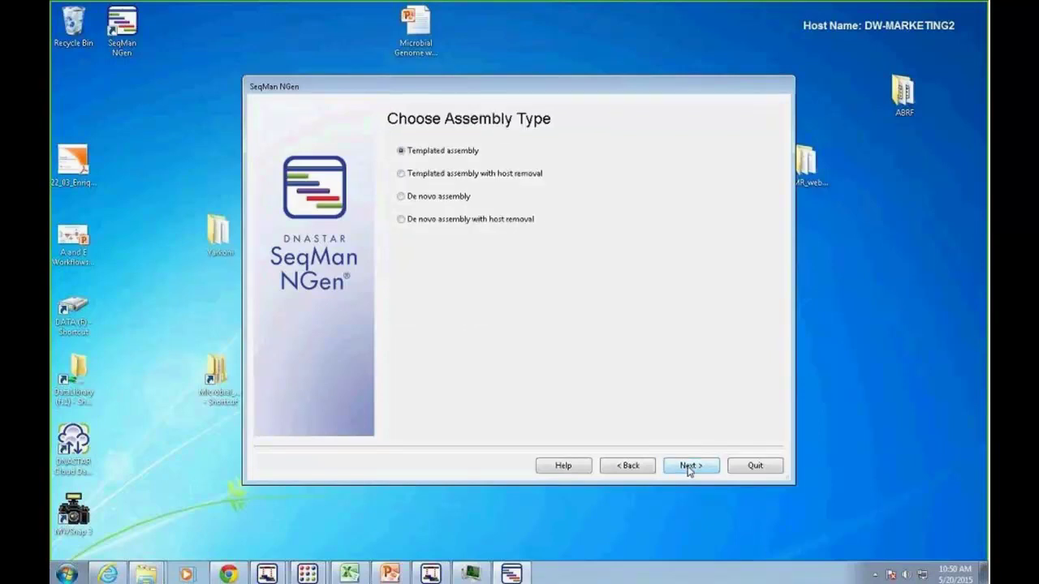
left_click(689, 466)
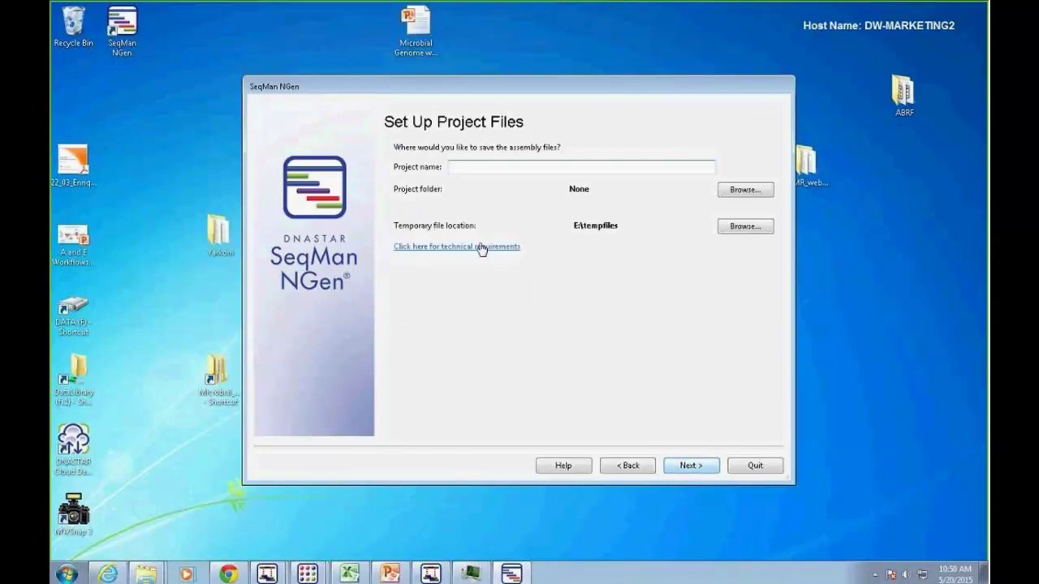
- Name the project Cow_microbiome and set its project folder to F:\Microbial_Genome\Cow_Gut_Metabiome
type("Cow_m")
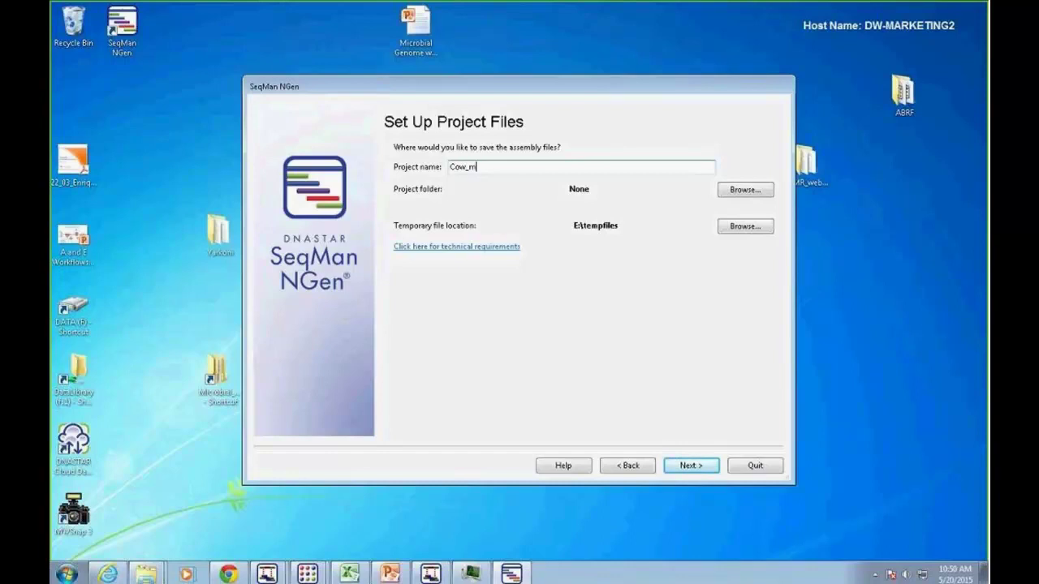
type("icrobiome")
left_click(738, 195)
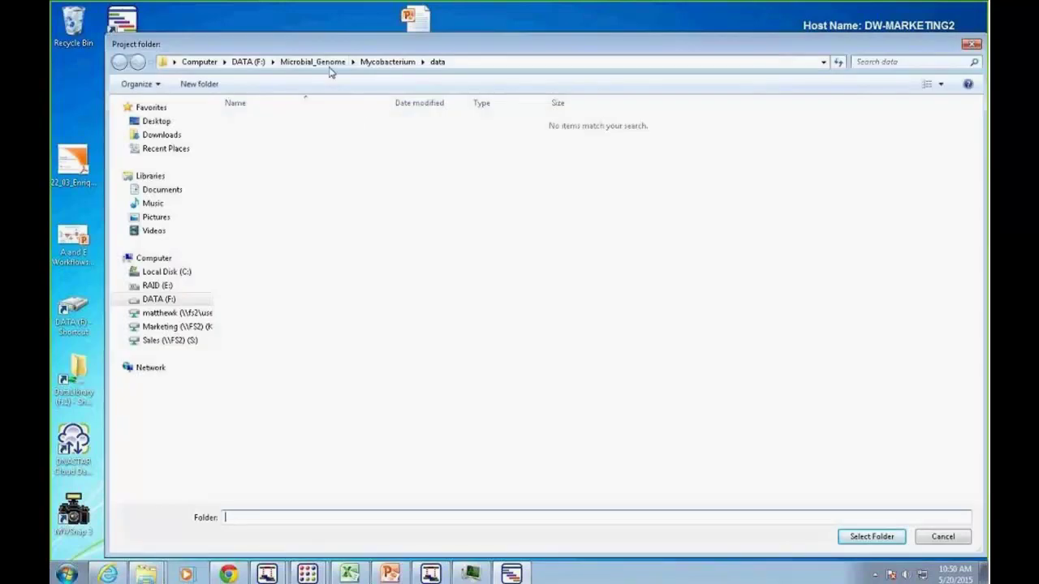
left_click(315, 63)
double_click(268, 124)
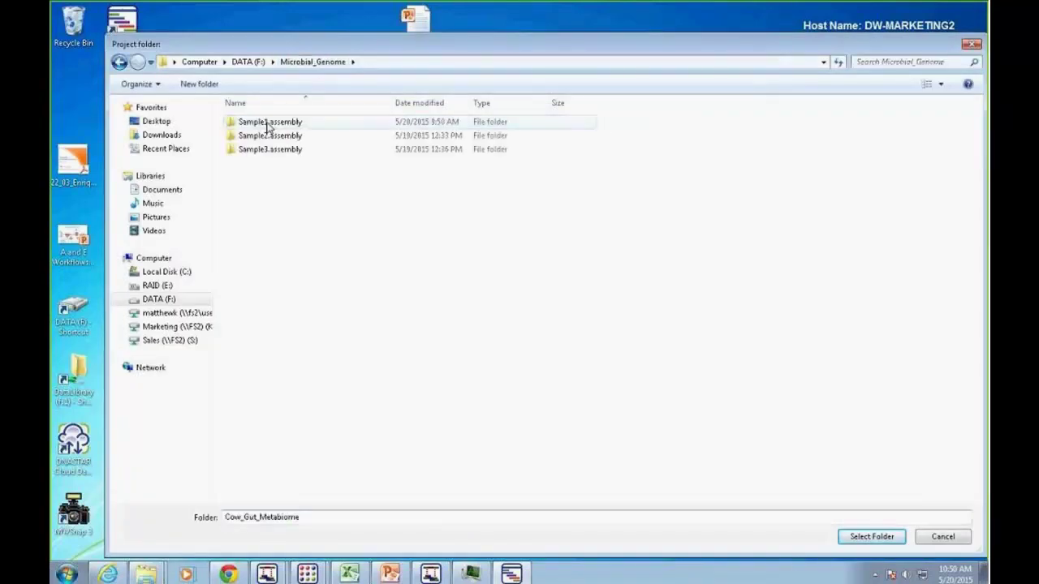
left_click(872, 538)
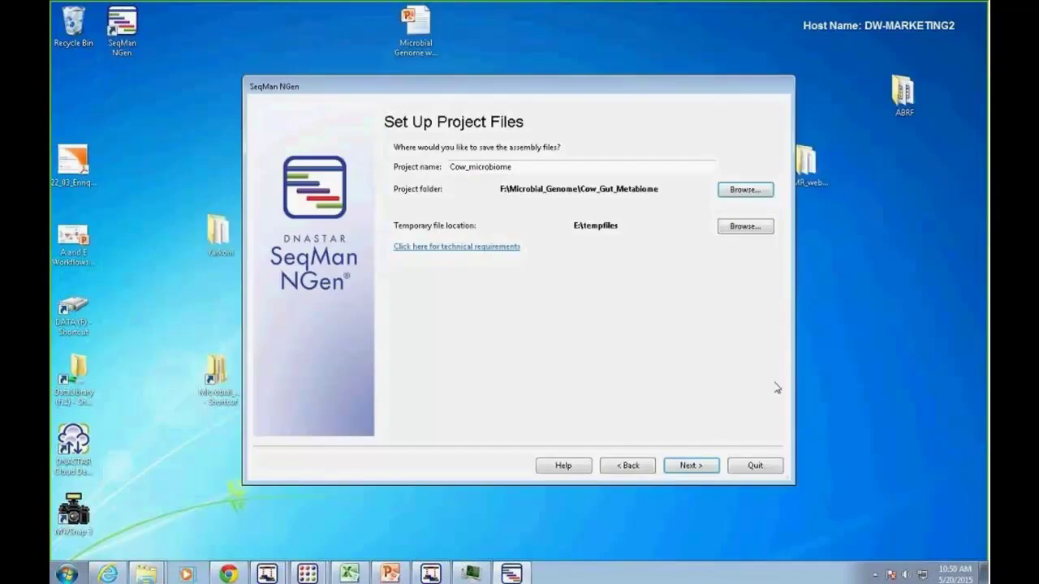
left_click(701, 464)
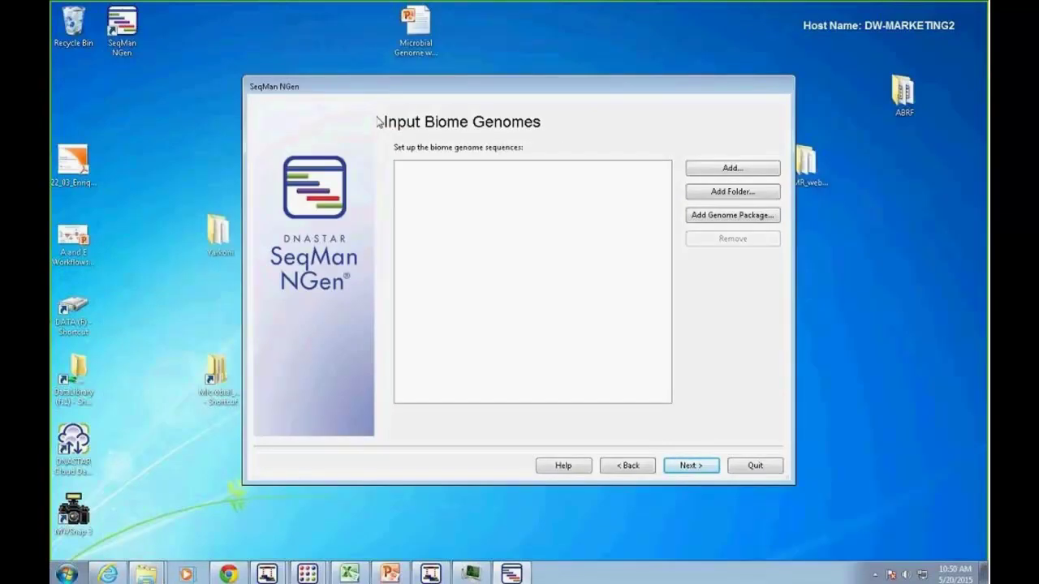
- Start adding biome genomes and browse on \\fs1 to DataLibrary, Reference Genomes, Online Database, Microbial Genome Database
left_click(717, 170)
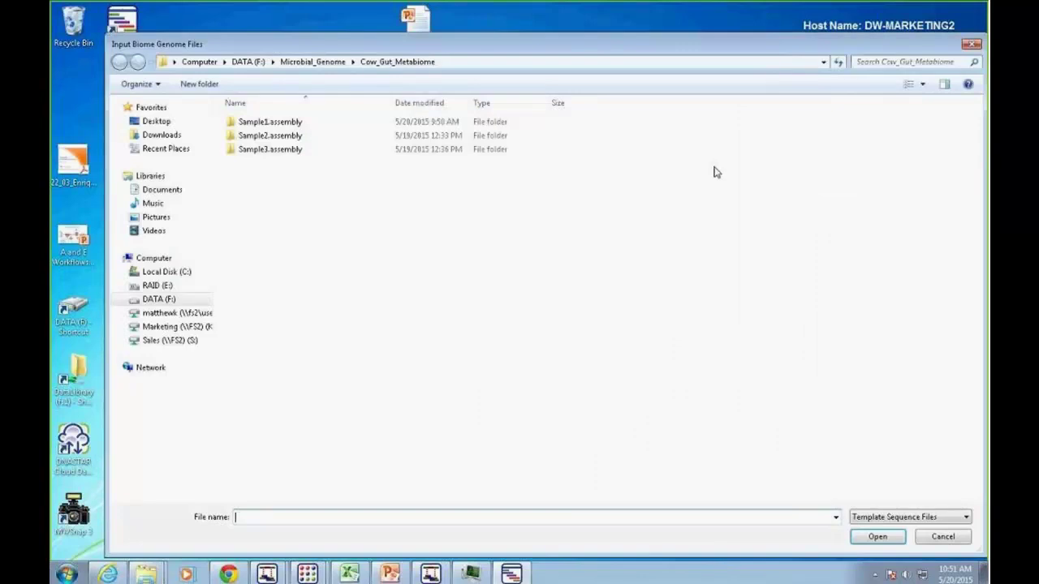
left_click(487, 60)
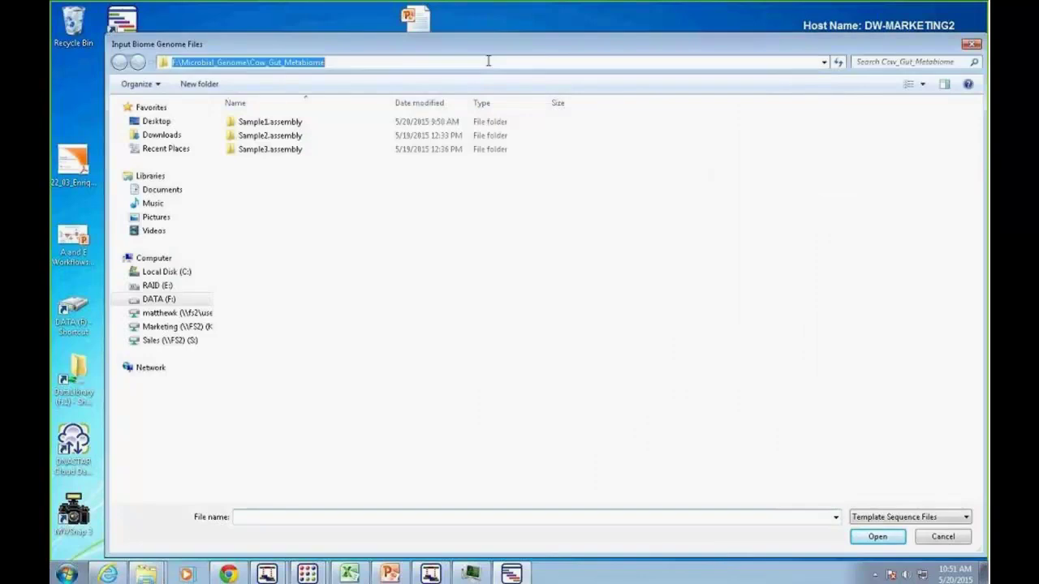
type("\\\\fs1")
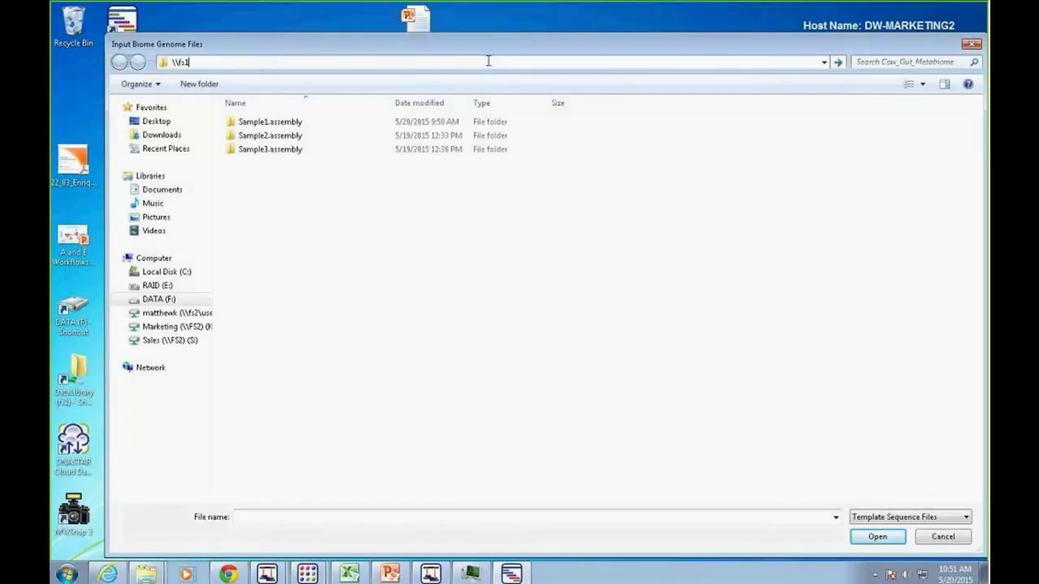
key("Return")
double_click(271, 124)
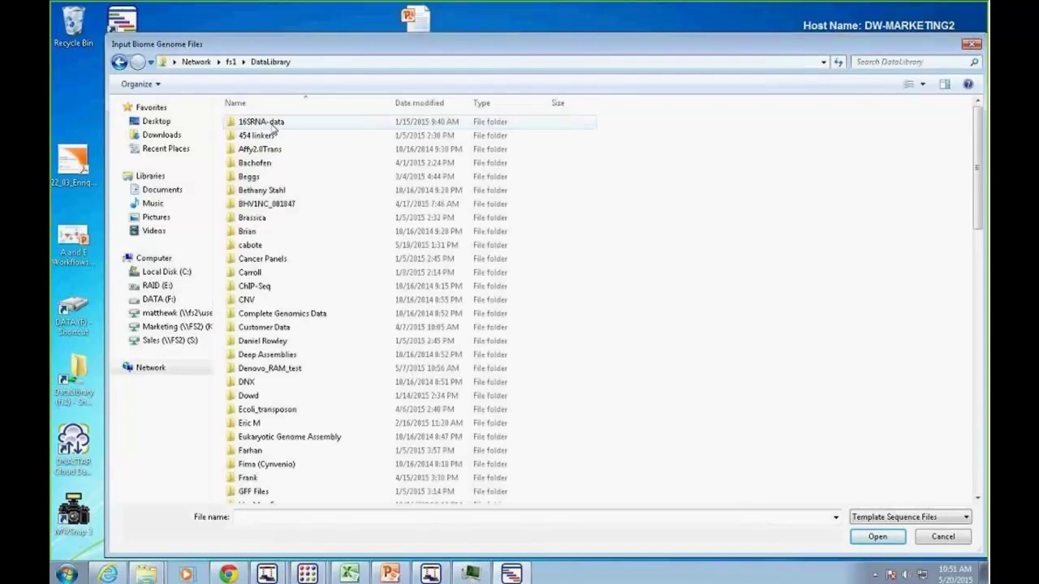
scroll(379, 427, "down", 10)
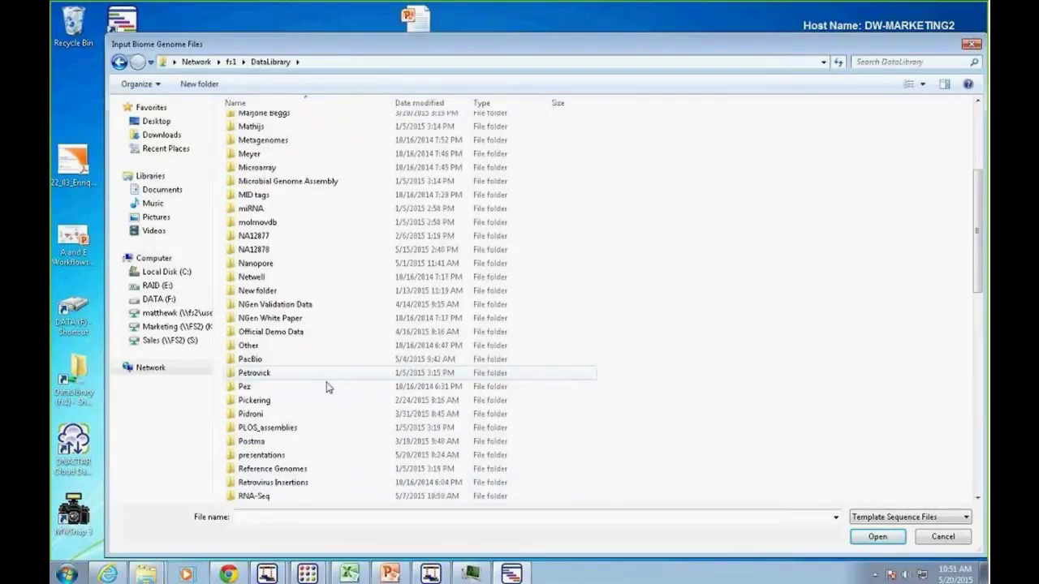
left_click(271, 471)
double_click(270, 470)
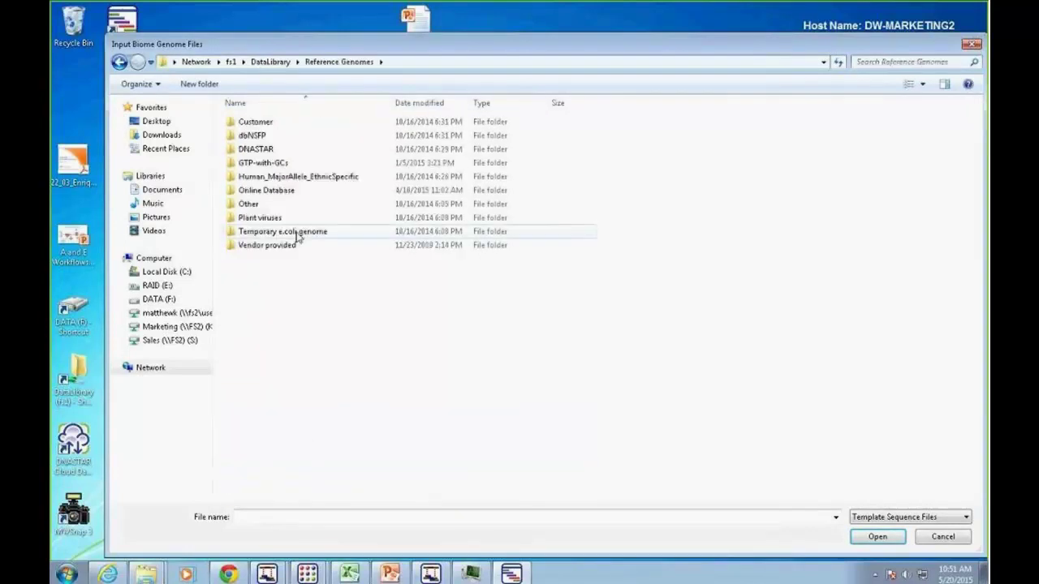
double_click(268, 190)
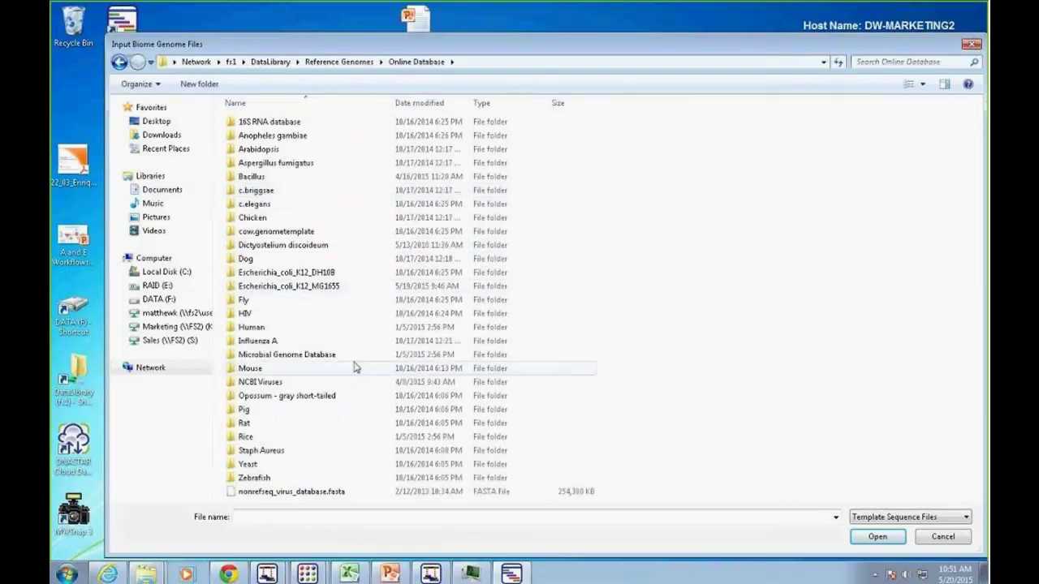
left_click(312, 361)
double_click(313, 361)
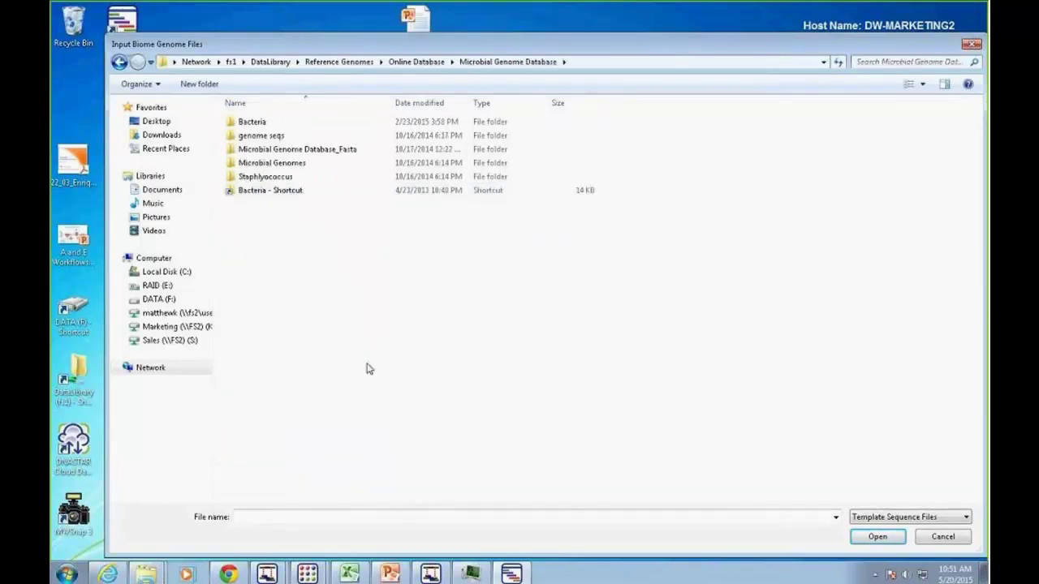
double_click(262, 162)
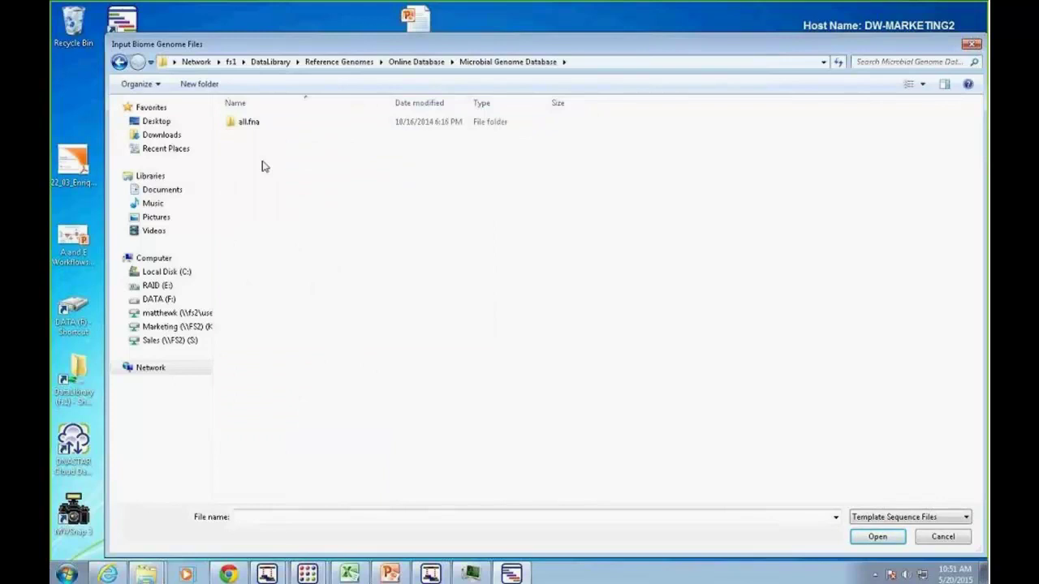
double_click(258, 124)
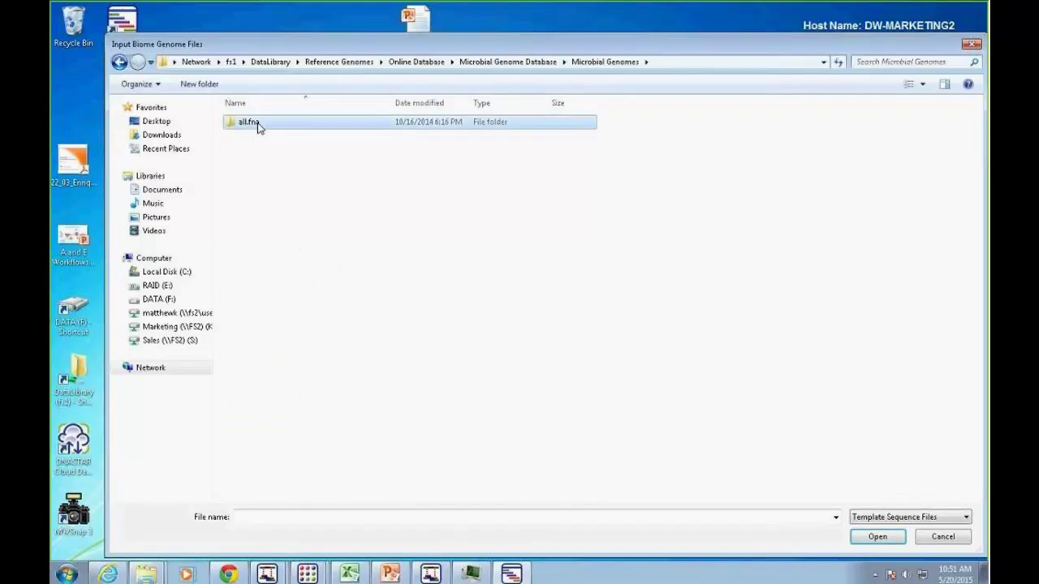
left_click(120, 63)
left_click(120, 63)
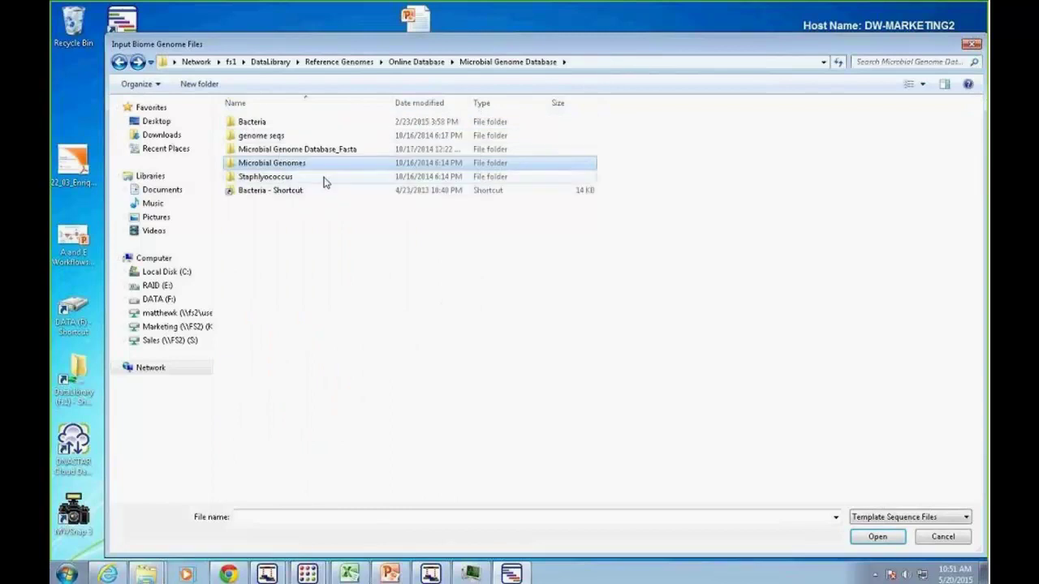
- Add all FASTA files from aaa.fasta through zro.fasta in Microbial Genome Database_Fasta as biome genomes and continue to the sequence files
left_click(295, 151)
double_click(294, 151)
left_click(268, 123)
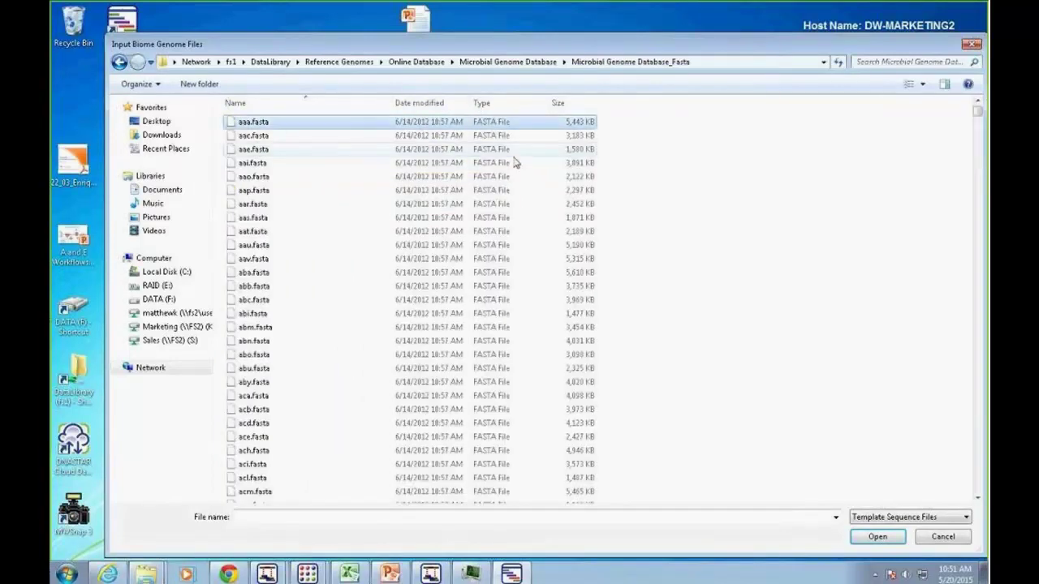
left_click_drag(978, 114, 884, 497)
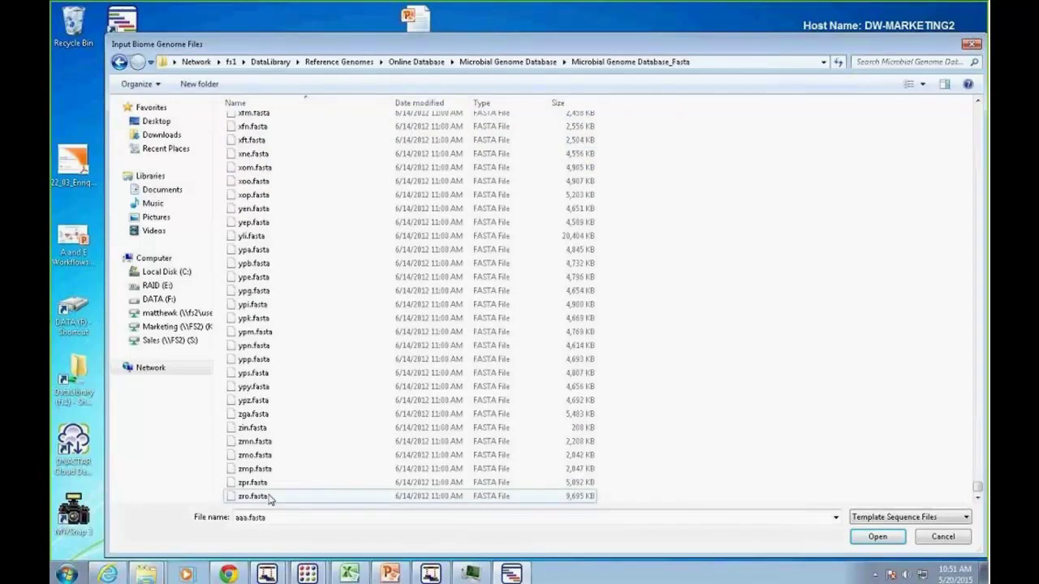
left_click(268, 496, "shift")
left_click(872, 539)
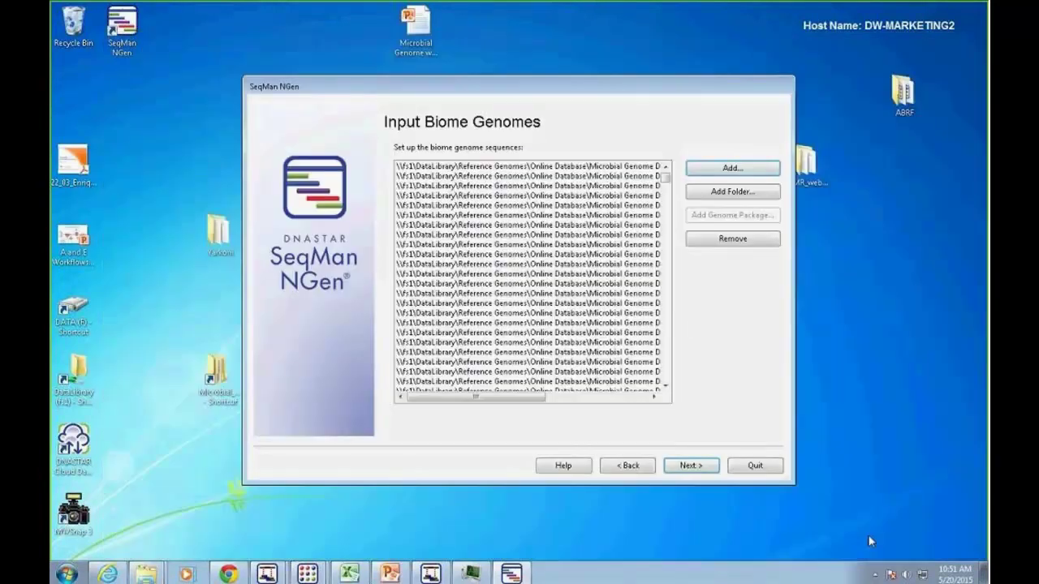
left_click(689, 466)
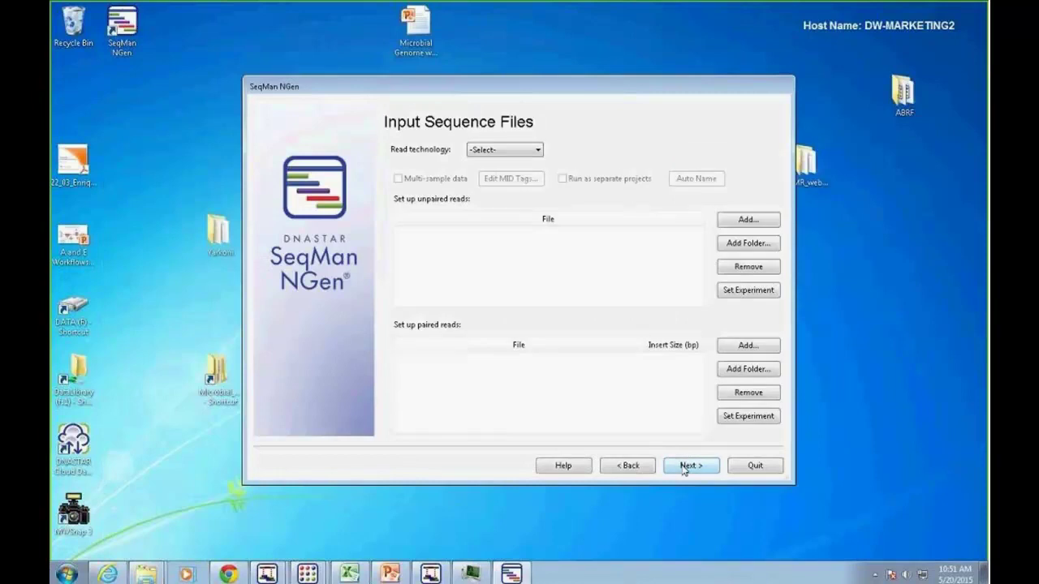
- Go back to check the file names in the biome genome list, and return to the sequence file setup
left_click(630, 466)
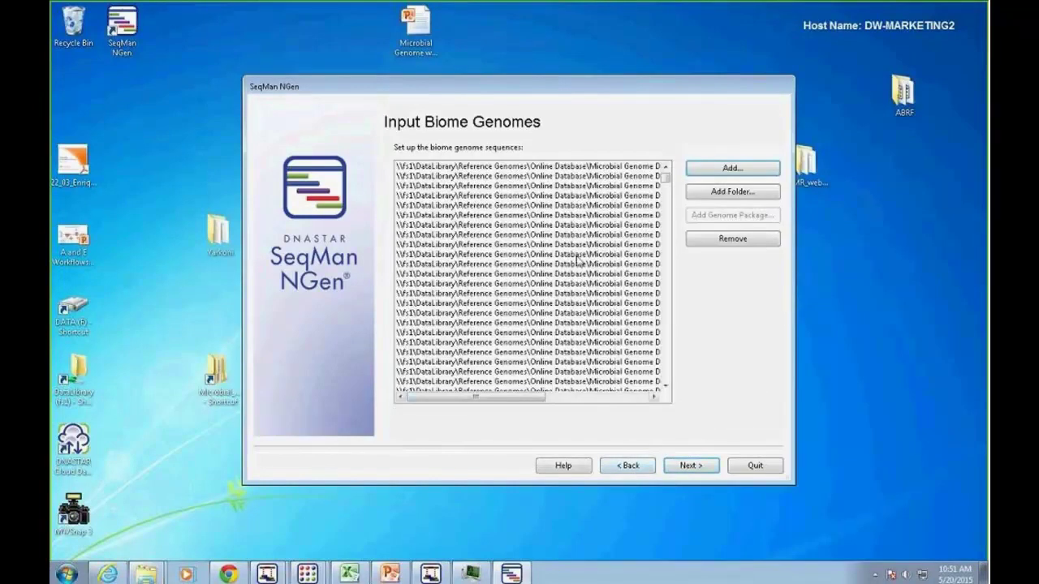
left_click_drag(530, 397, 646, 406)
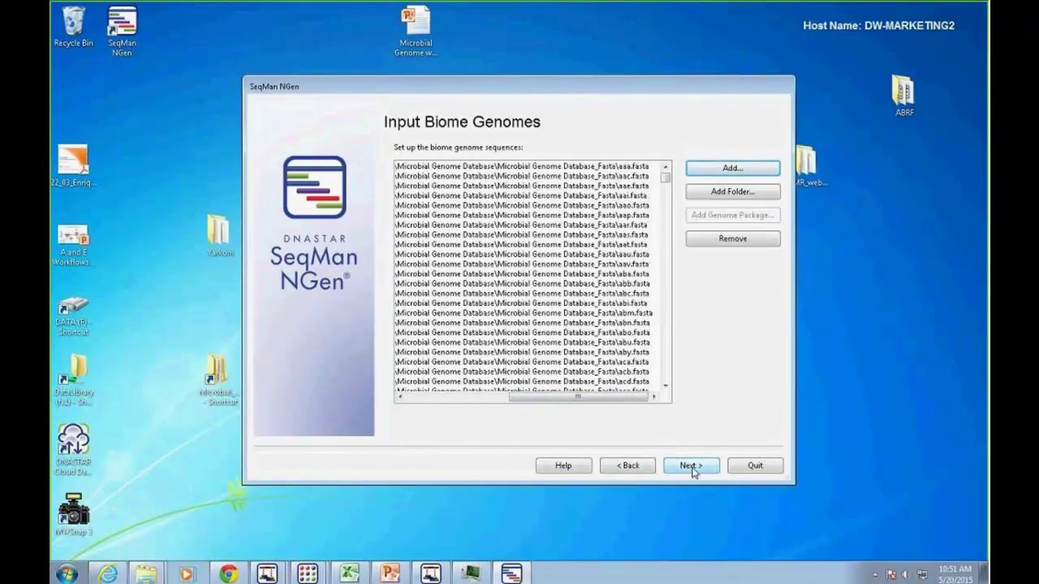
left_click(691, 468)
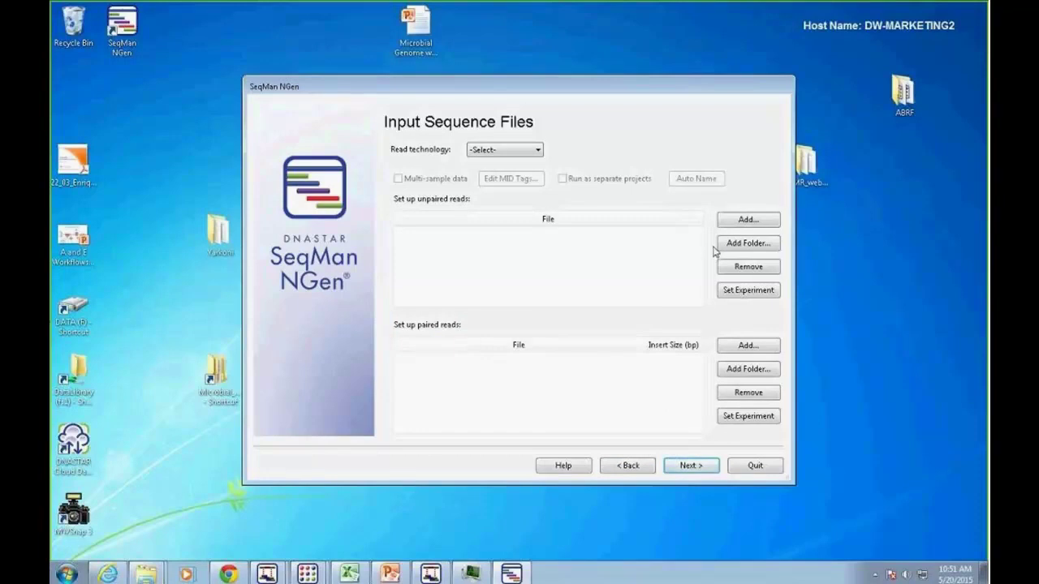
- Add EcMG1_R1.fastq and EcMG1_R2.fastq from F:\Demo Data\E.coli as unpaired reads
left_click(743, 223)
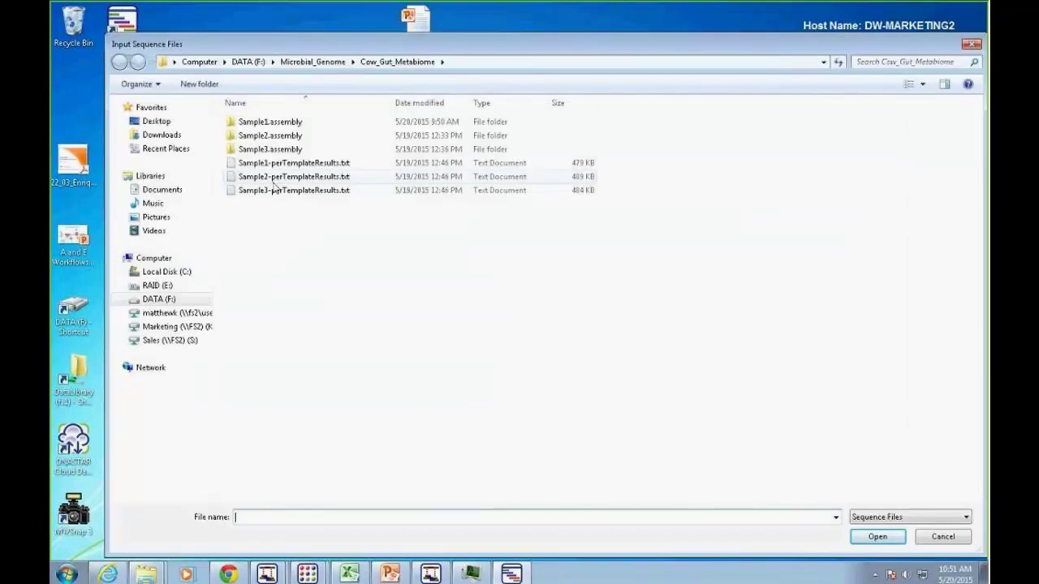
left_click(303, 64)
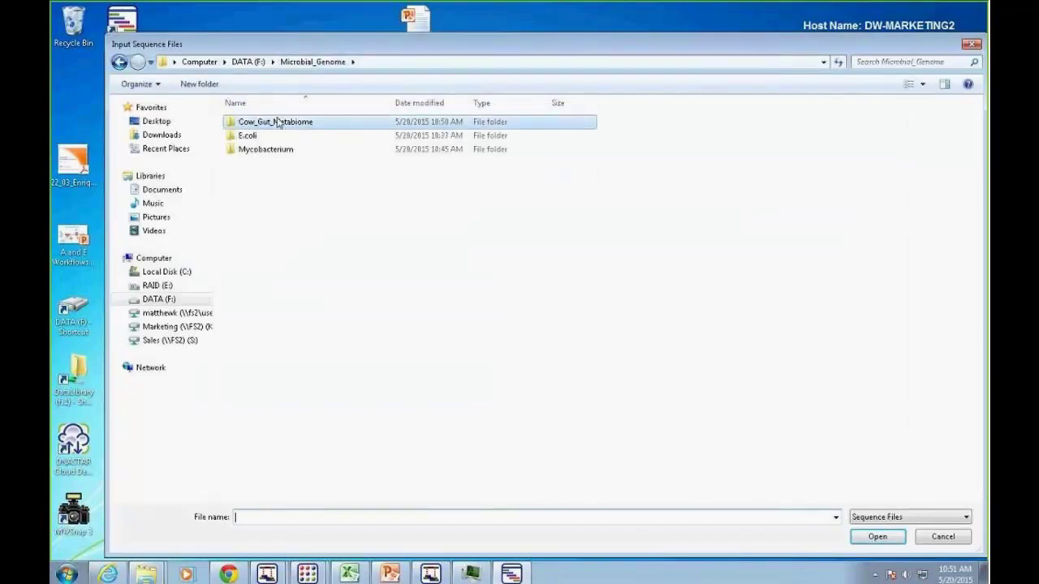
double_click(325, 122)
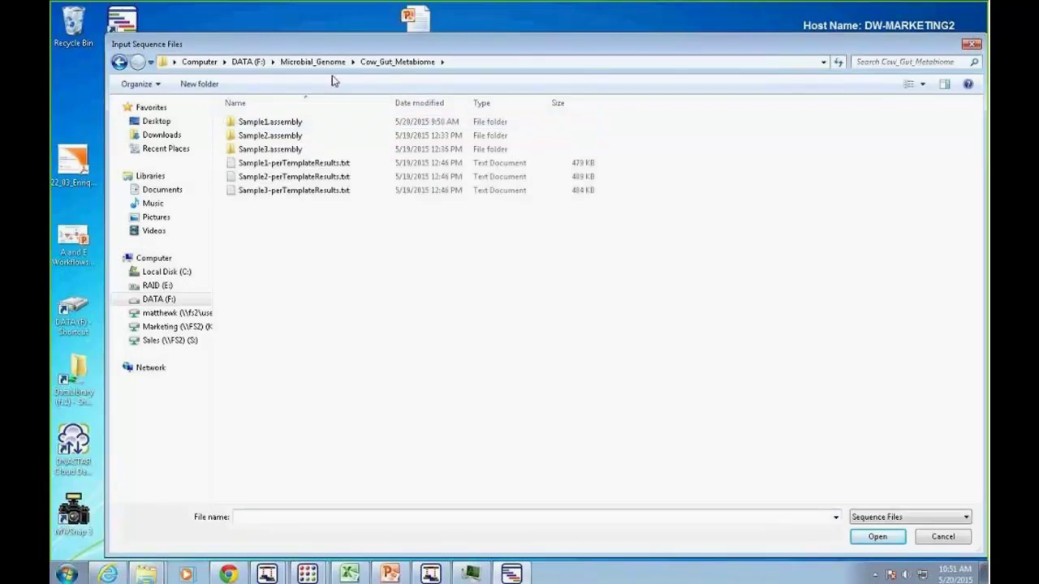
left_click(253, 63)
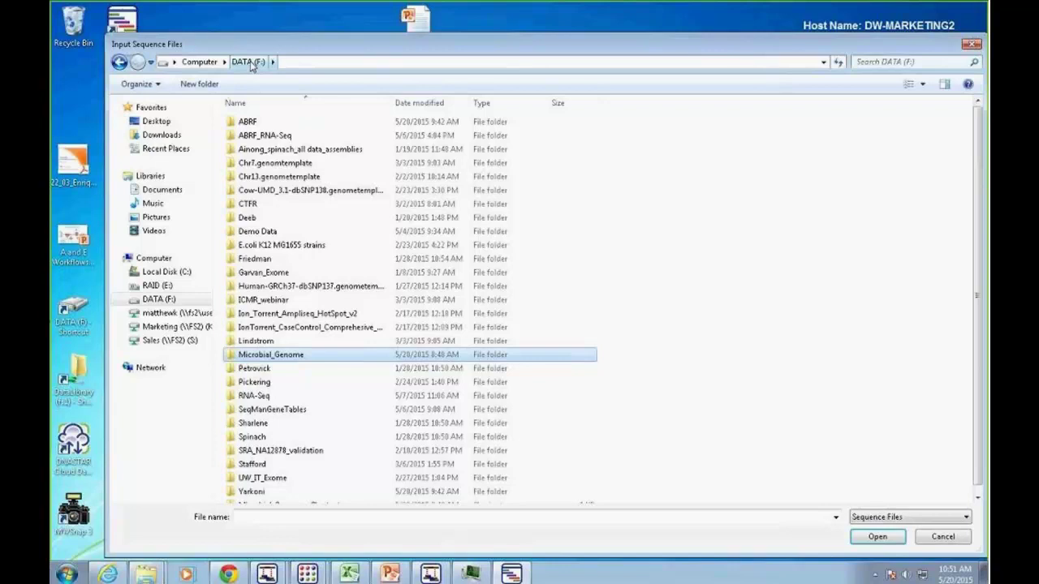
double_click(254, 232)
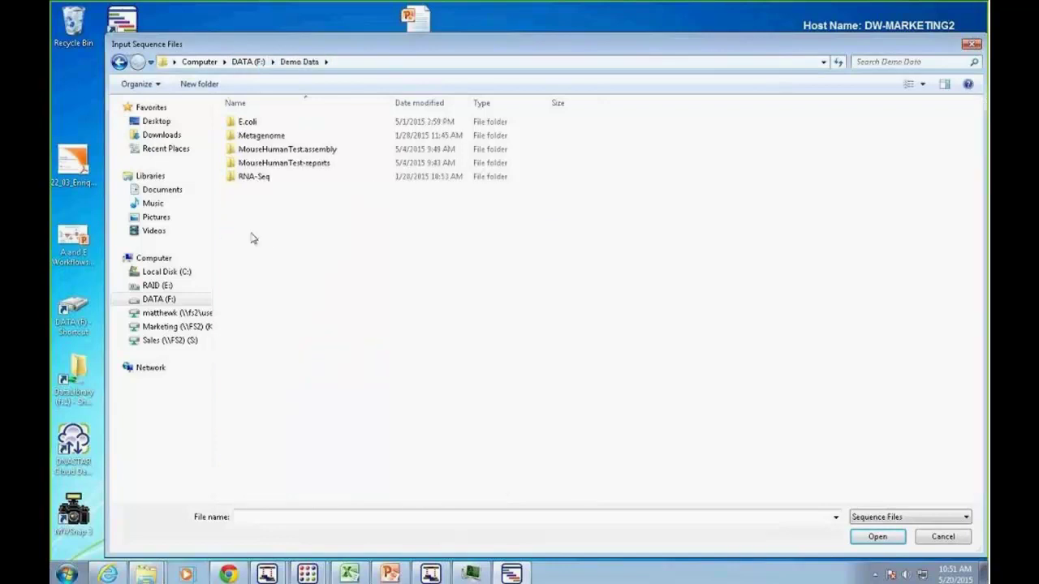
double_click(255, 123)
left_click(257, 123)
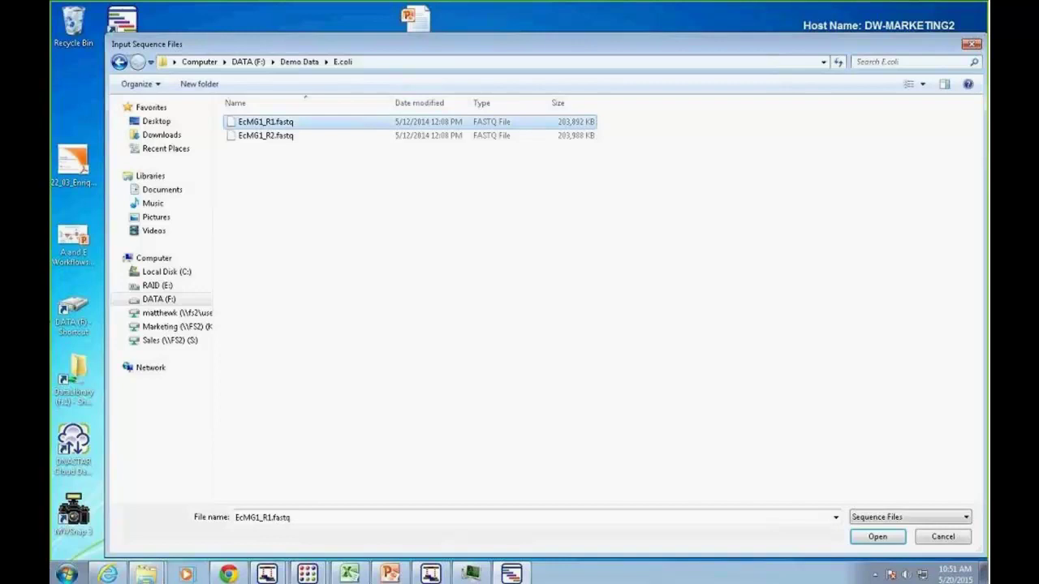
left_click(269, 138, "shift")
left_click(877, 536)
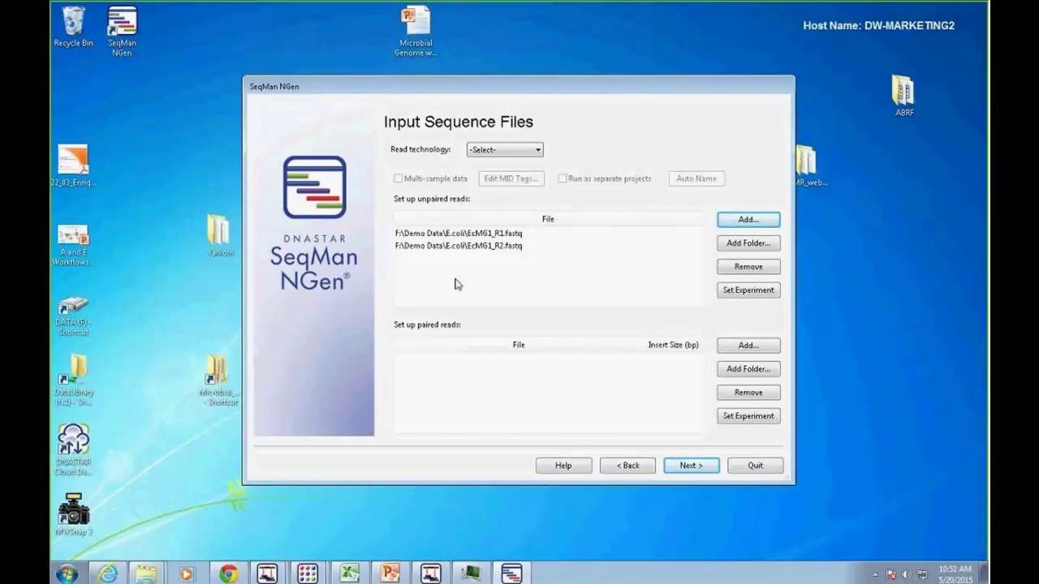
- Set the read technology to Illumina > 50 nt and continue to the assembly options
left_click(538, 152)
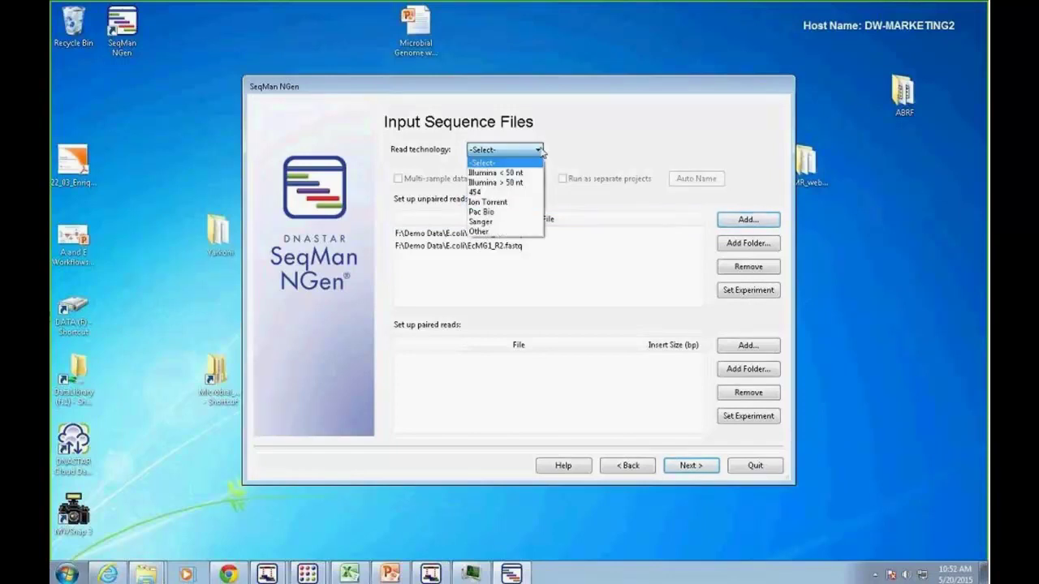
left_click(496, 182)
left_click(690, 464)
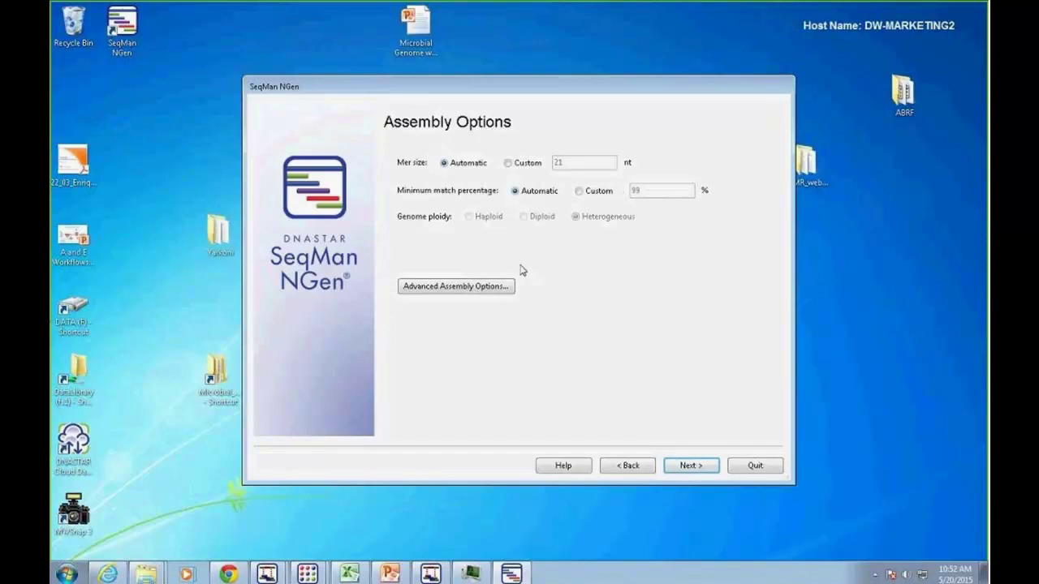
- Check the layout settings in the advanced assembly options, close them, and continue to the assembly script
left_click(464, 287)
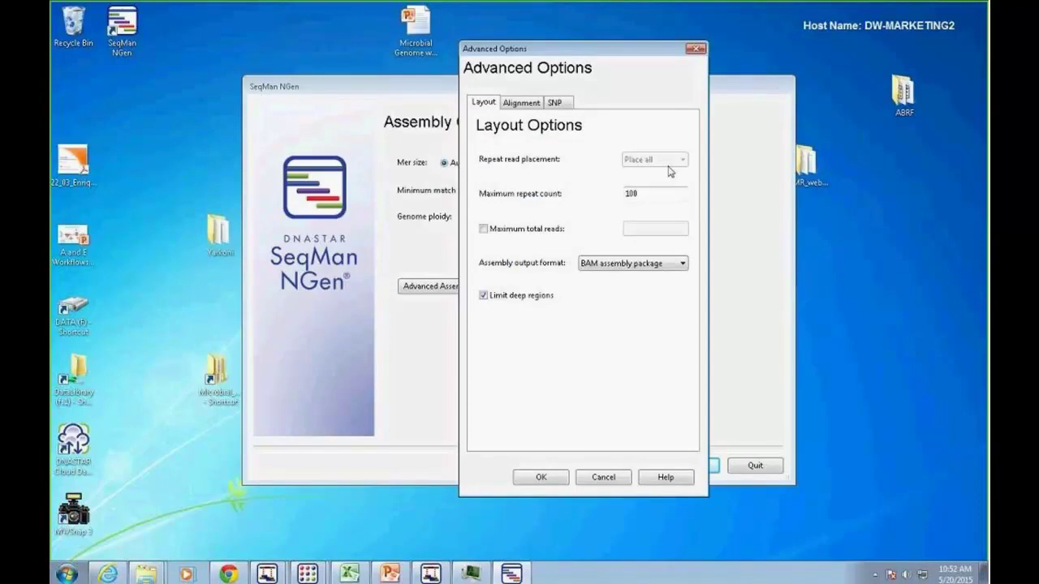
left_click(696, 51)
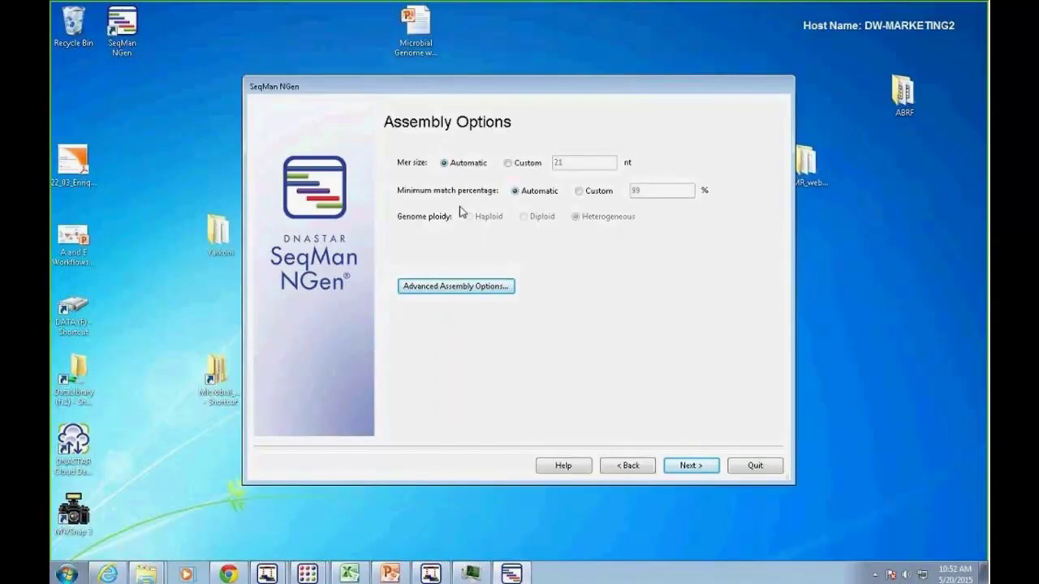
left_click(694, 468)
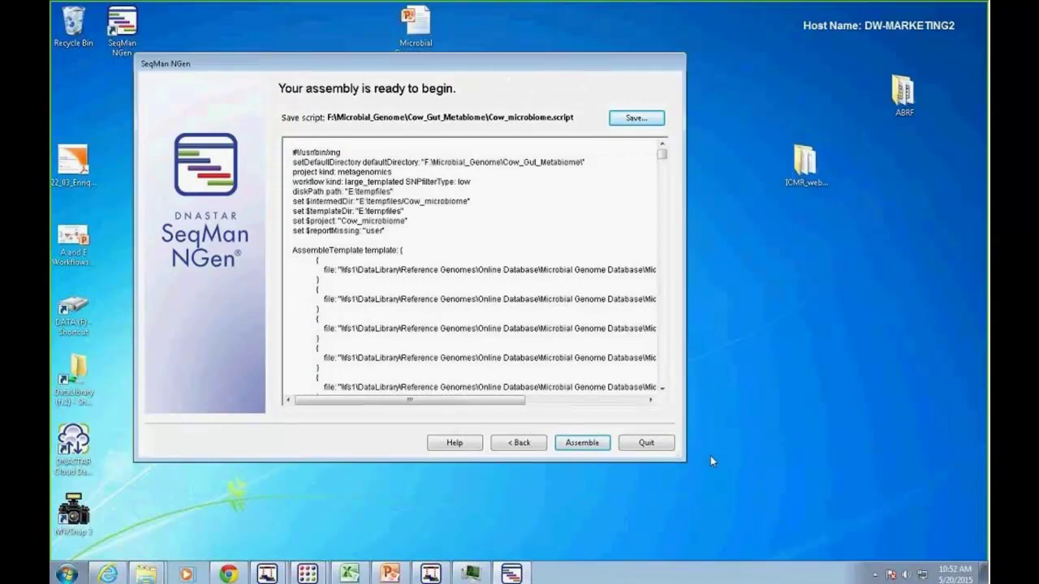
- Enlarge the window to read the full template paths in the assembly script, and quit SeqMan NGen without saving or assembling
left_click_drag(930, 526, 931, 526)
left_click_drag(912, 146, 657, 217)
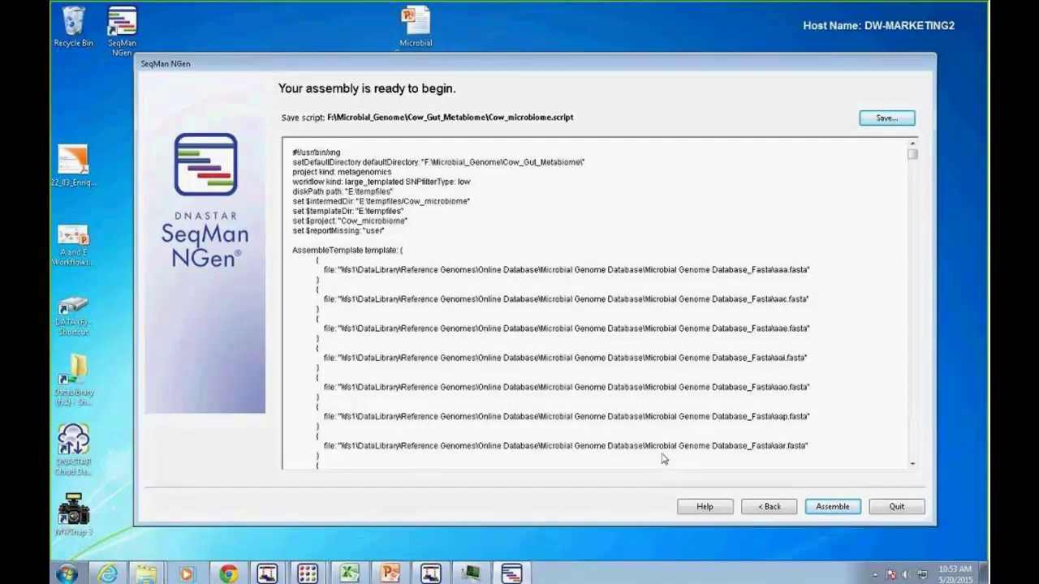
left_click(896, 507)
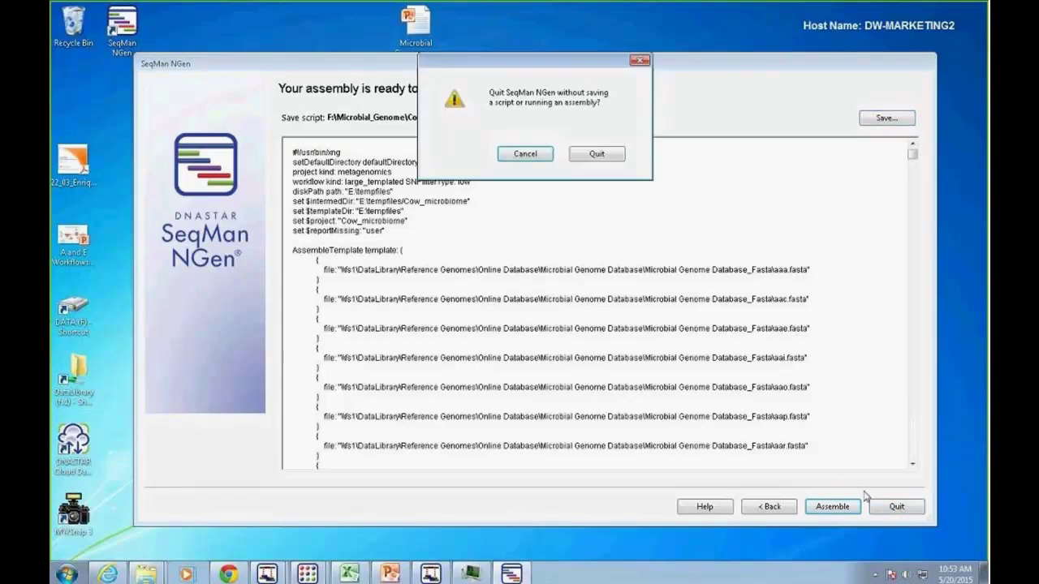
left_click(596, 154)
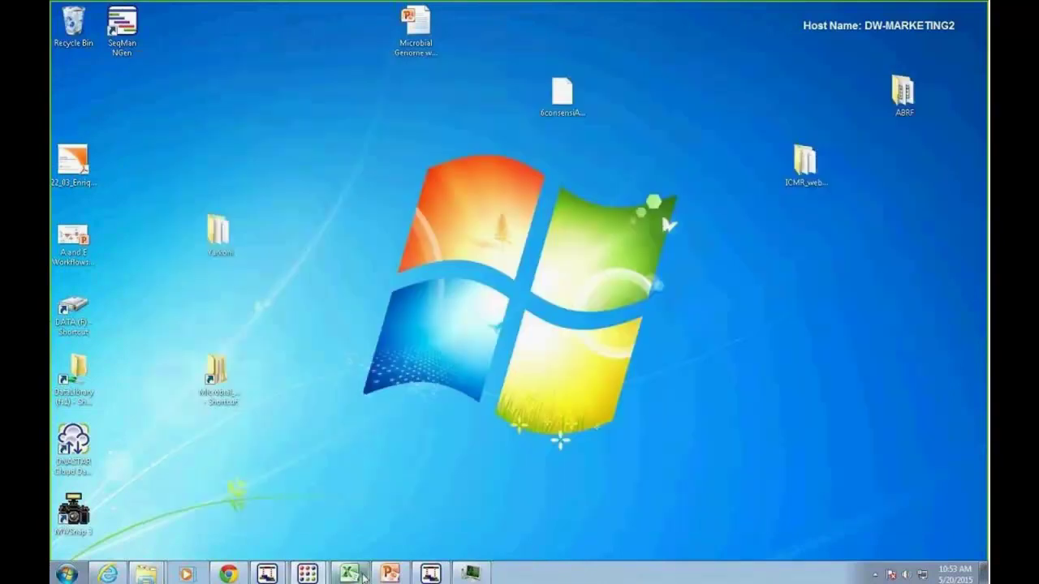
- Switch to Sample1-perTemplateResults.txt in Excel, enlarge its window, narrow the rootName column and widen the templateID column
left_click(349, 574)
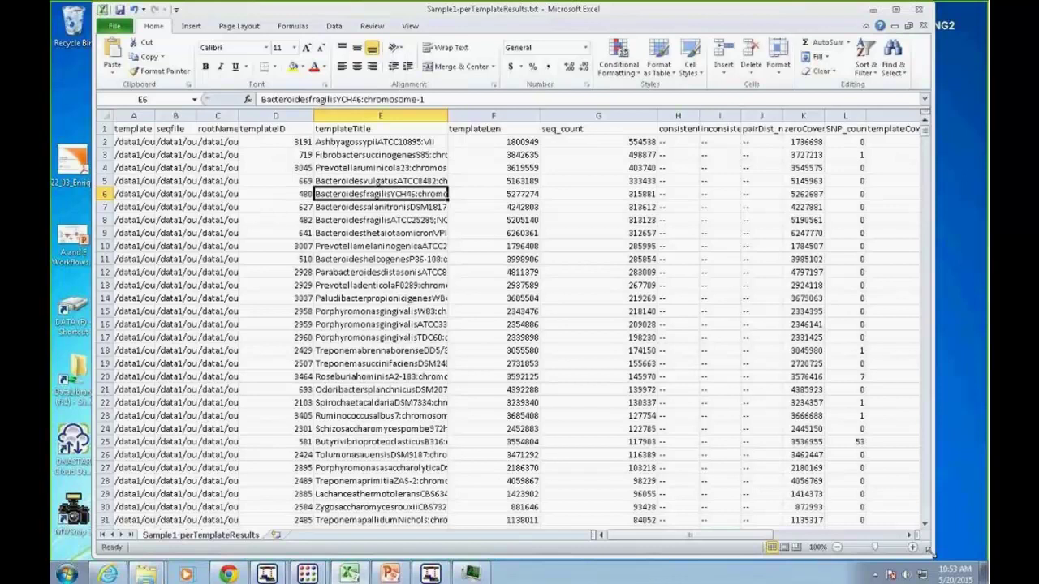
left_click_drag(933, 558, 982, 560)
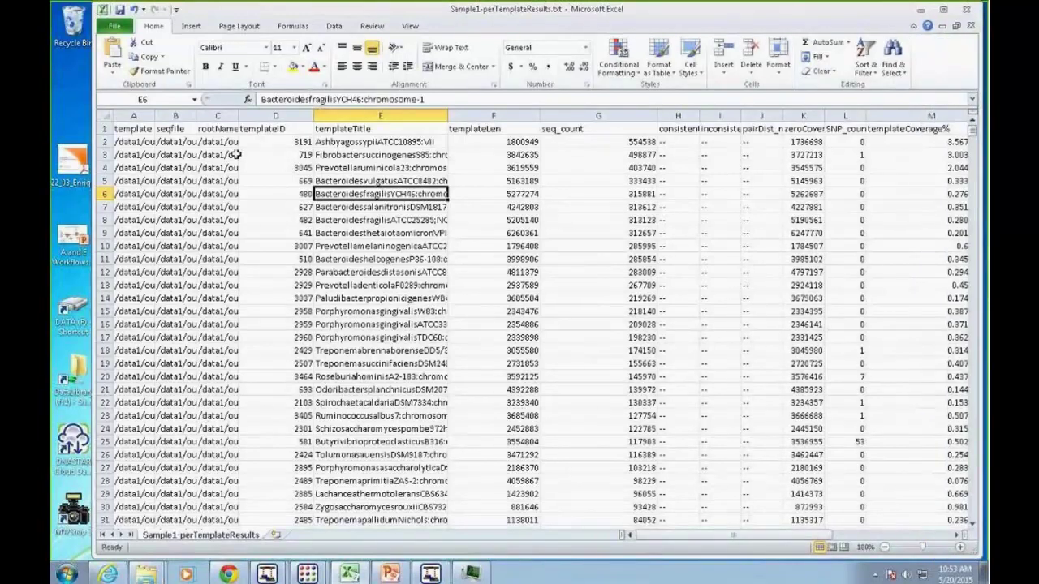
left_click_drag(239, 118, 217, 118)
left_click_drag(290, 118, 390, 118)
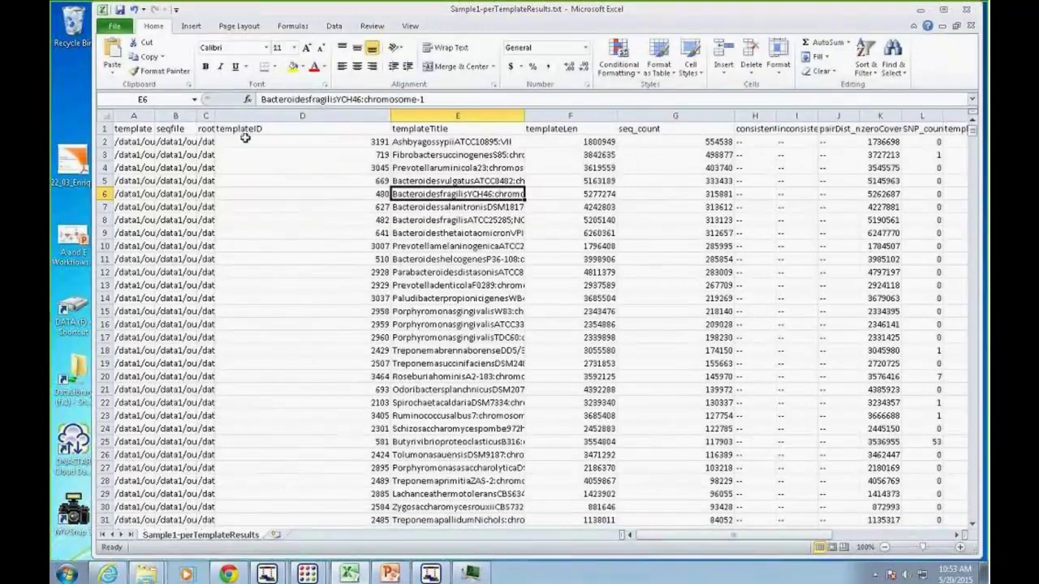
- Widen the templateTitle column to fit its full entries and narrow the templateID column
left_click(320, 116)
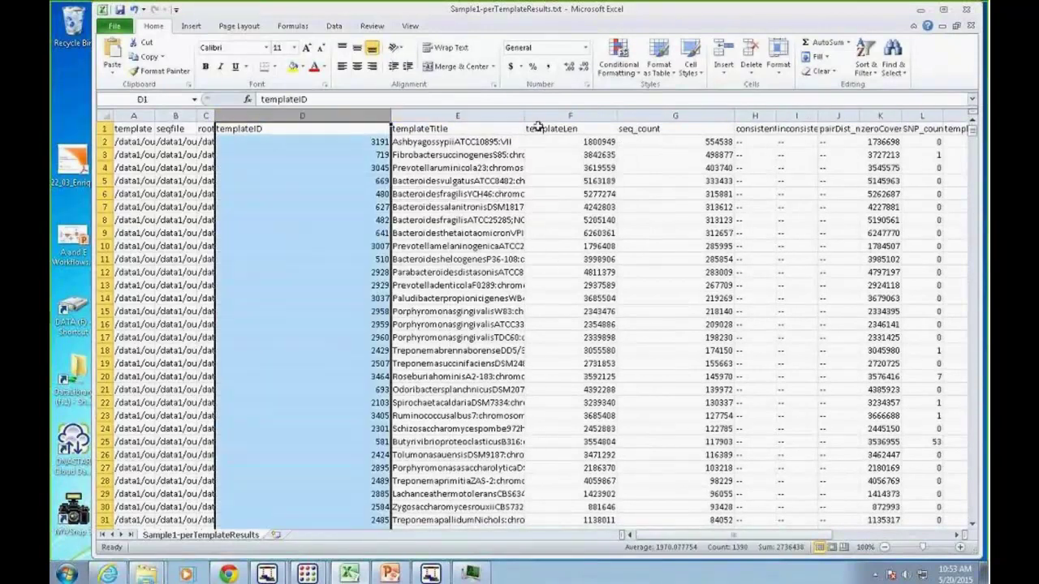
left_click_drag(525, 117, 666, 119)
left_click(503, 116)
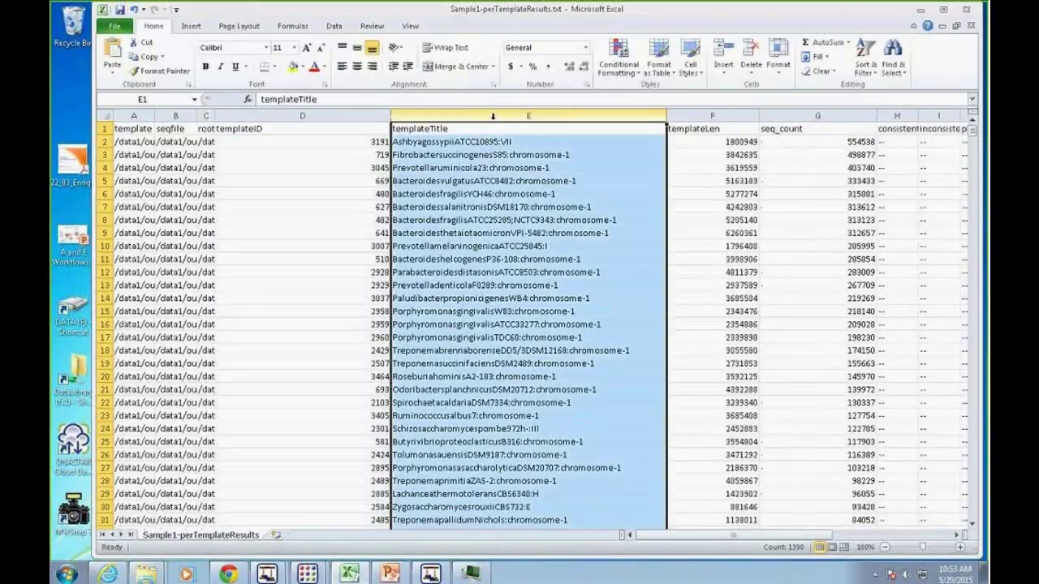
left_click_drag(390, 116, 299, 116)
left_click(451, 311)
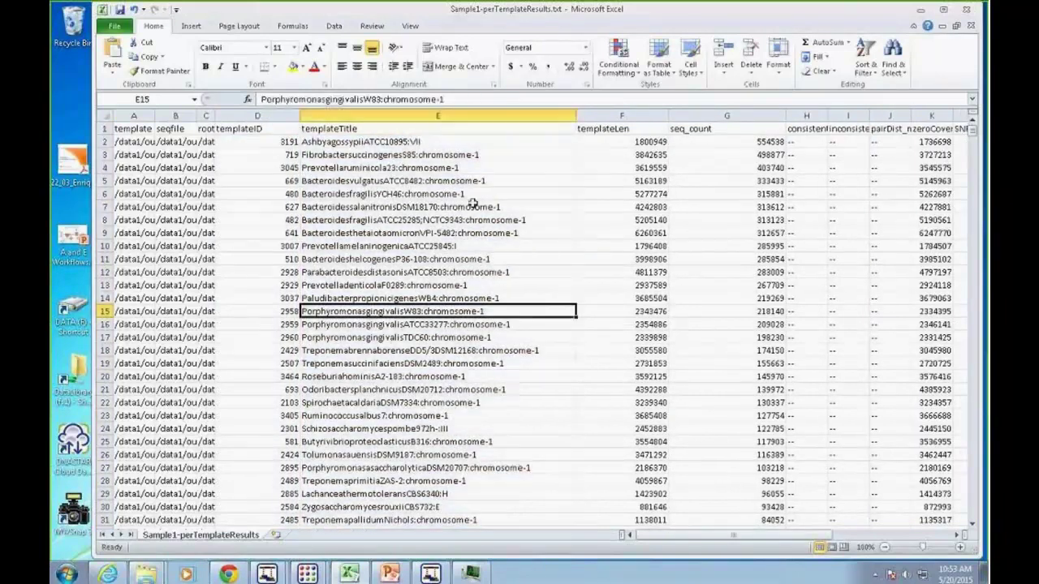
- Examine the Bacteroides fragilis YCH46 and Bacteroides vulgatus titles, and the templateLen and seq_count columns
left_click(360, 196)
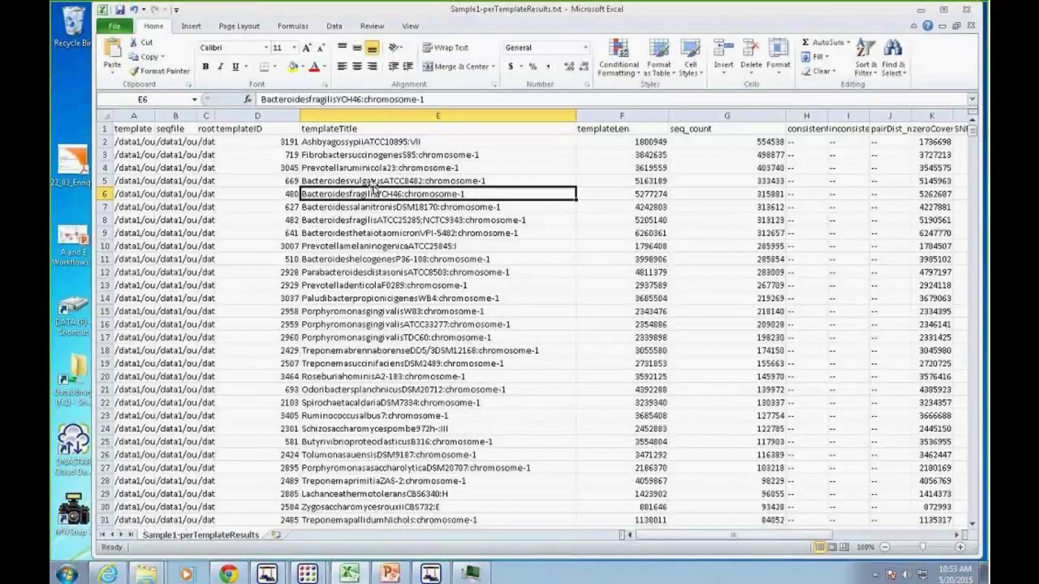
left_click(374, 183)
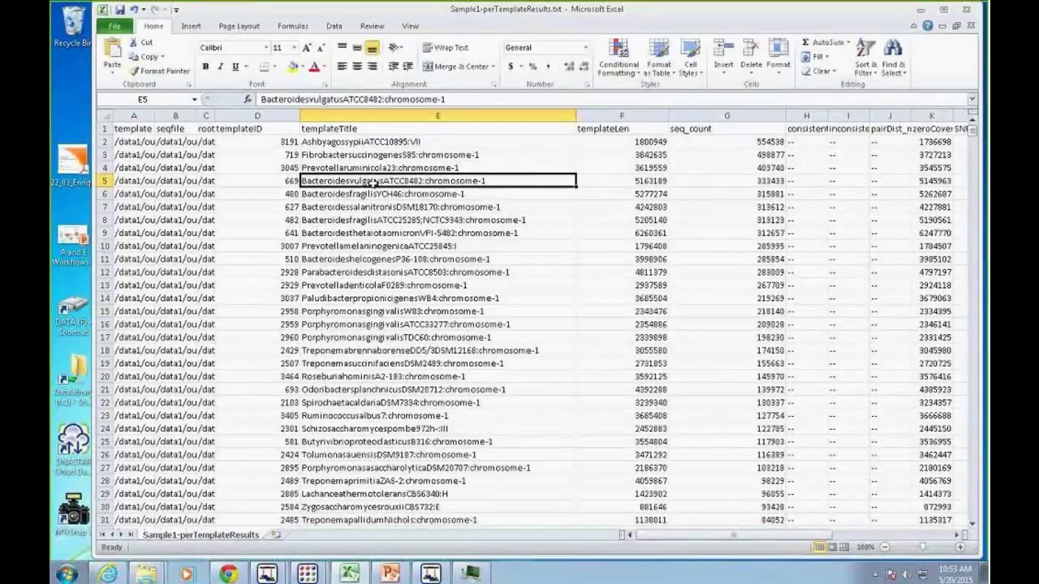
left_click(642, 118)
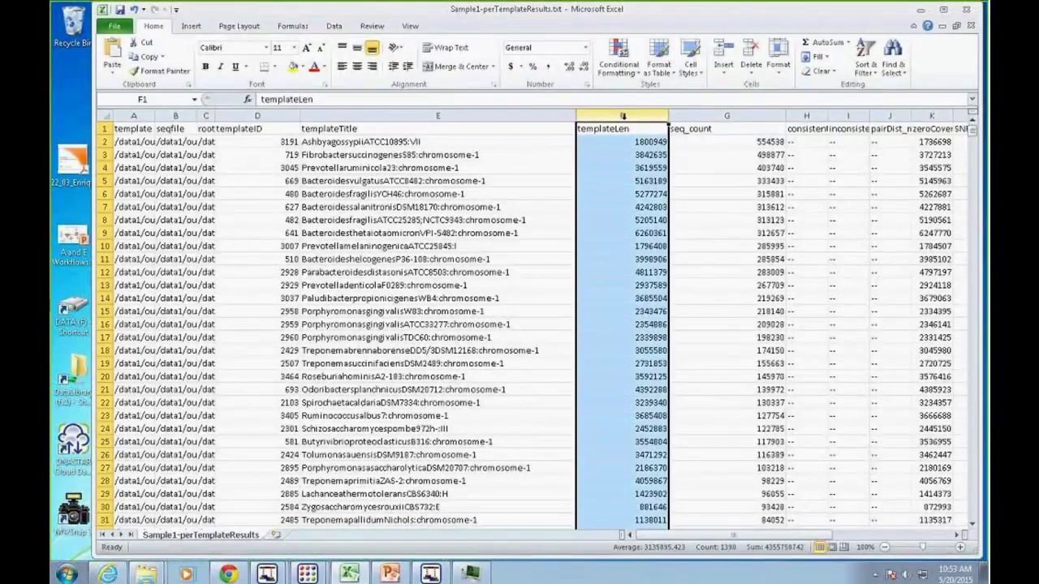
left_click(688, 117)
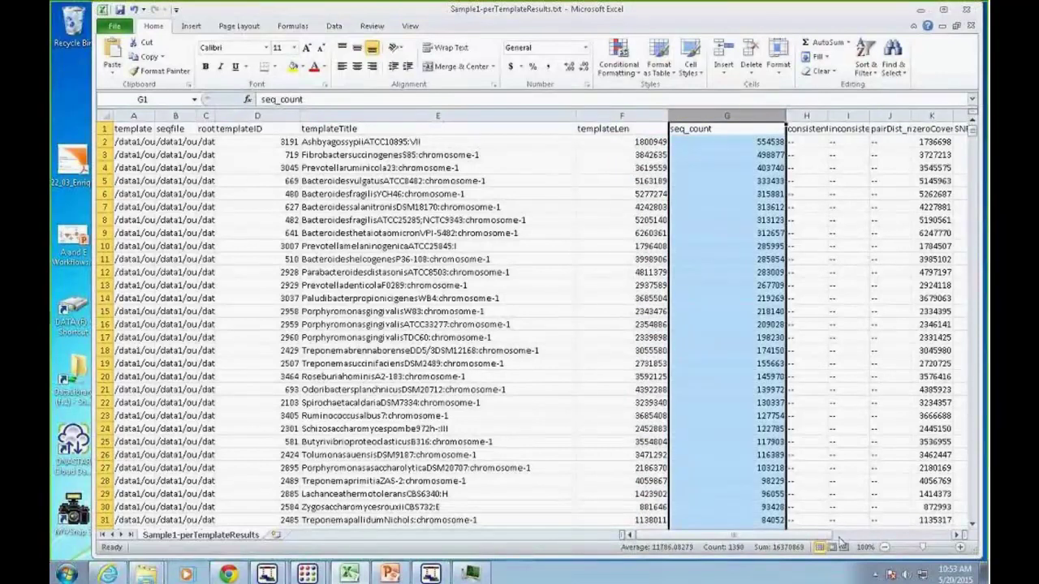
- Widen the zeroCoverageCnt column to fit its full header and select the column
left_click_drag(830, 537, 929, 538)
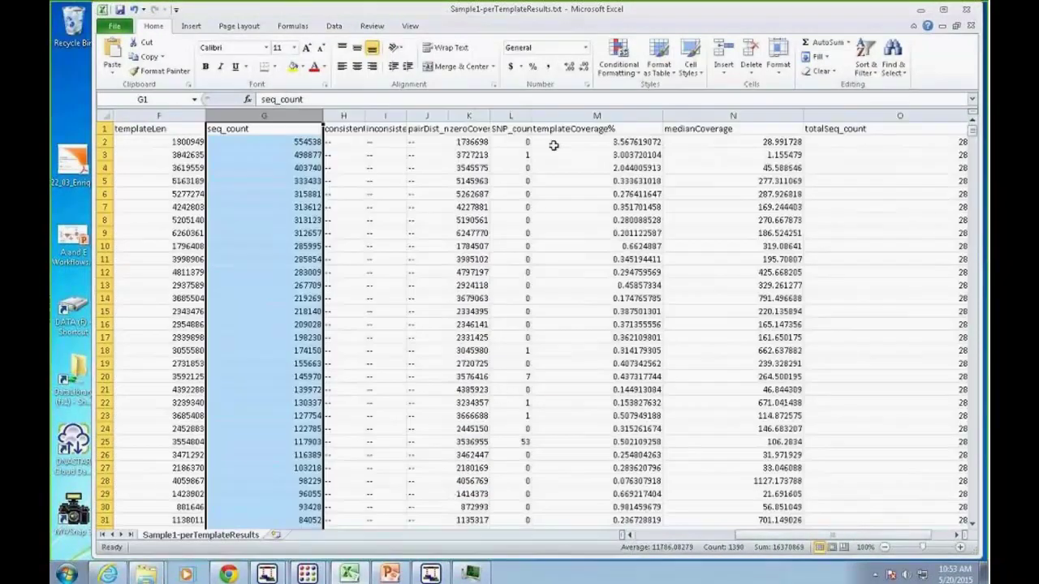
left_click_drag(492, 117, 552, 118)
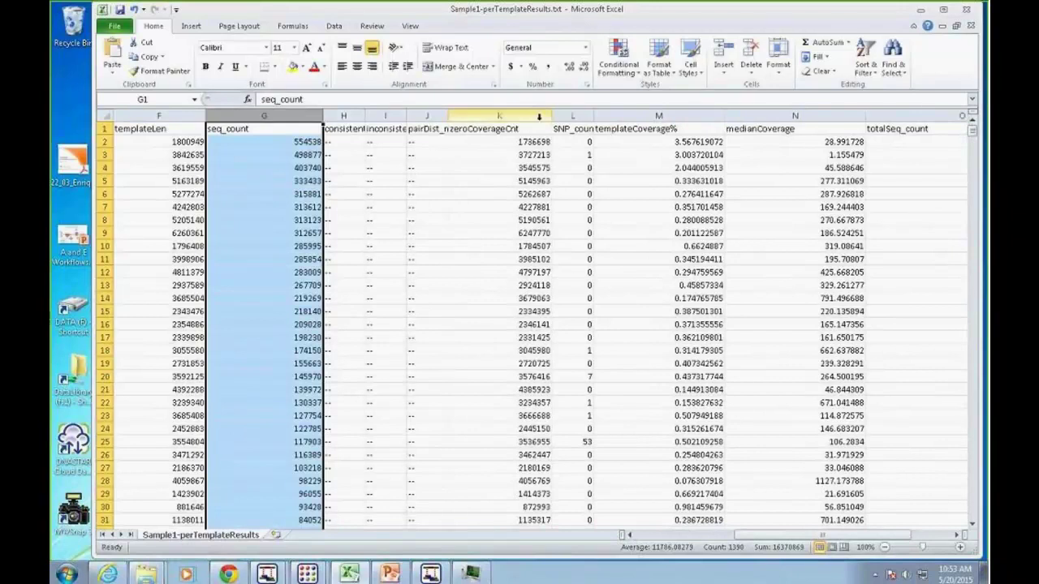
left_click(527, 116)
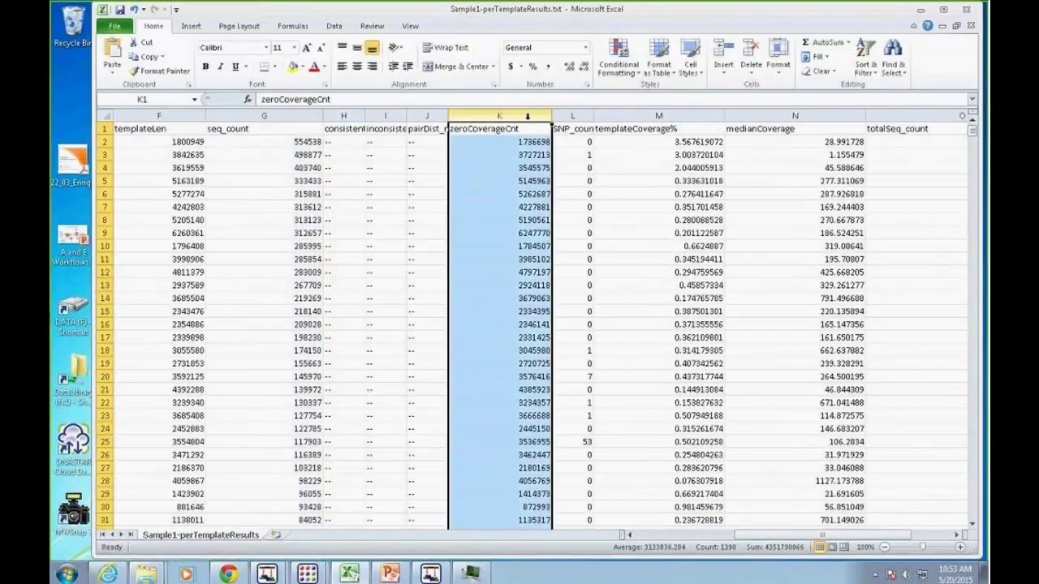
- Examine the templateCoverage%, medianCoverage and totalSeq_count columns, and return to the first columns of the sheet
left_click(617, 116)
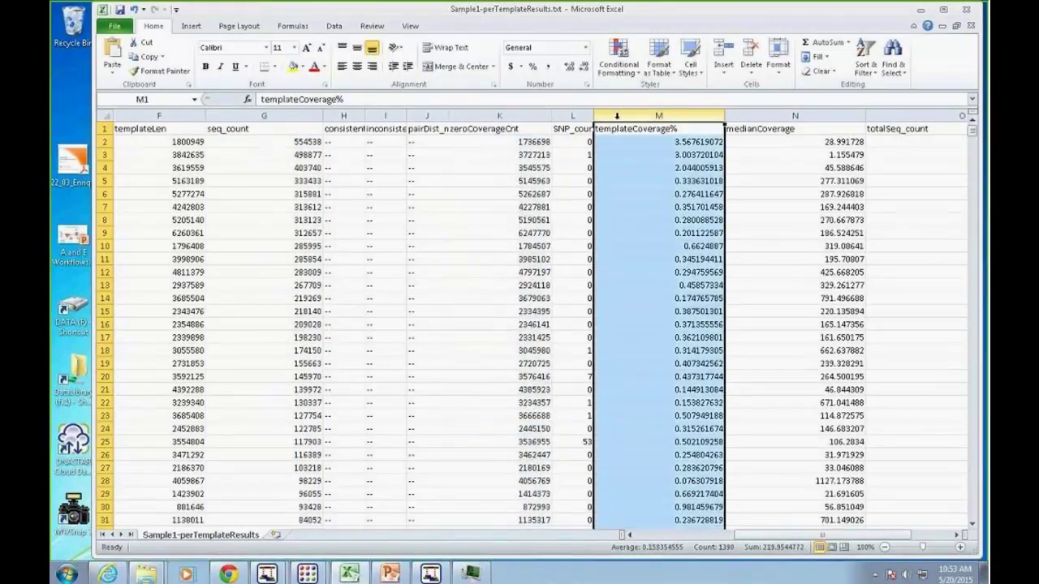
left_click(731, 116)
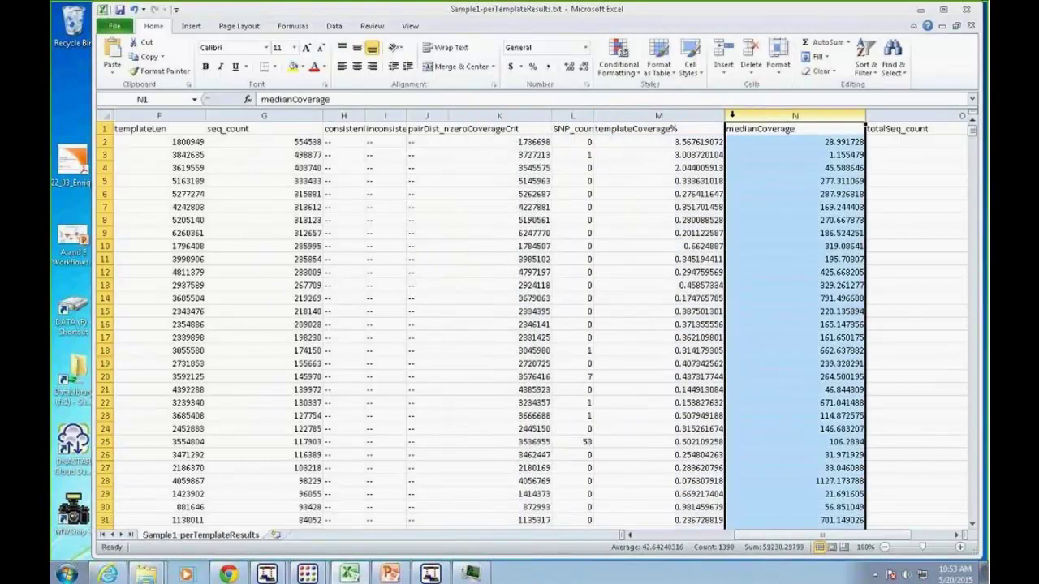
scroll(865, 375, "right", 2)
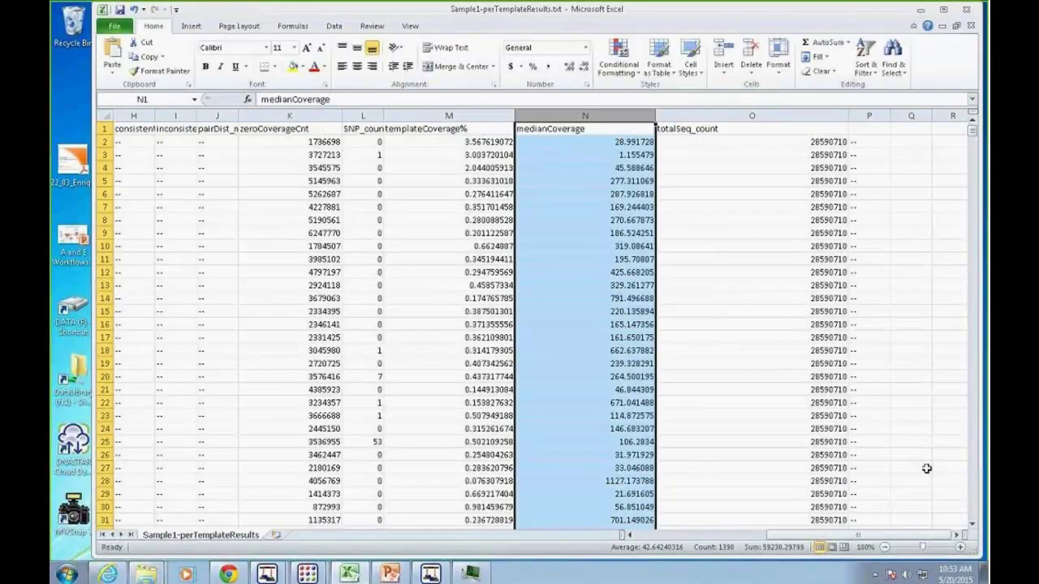
left_click_drag(854, 535, 645, 533)
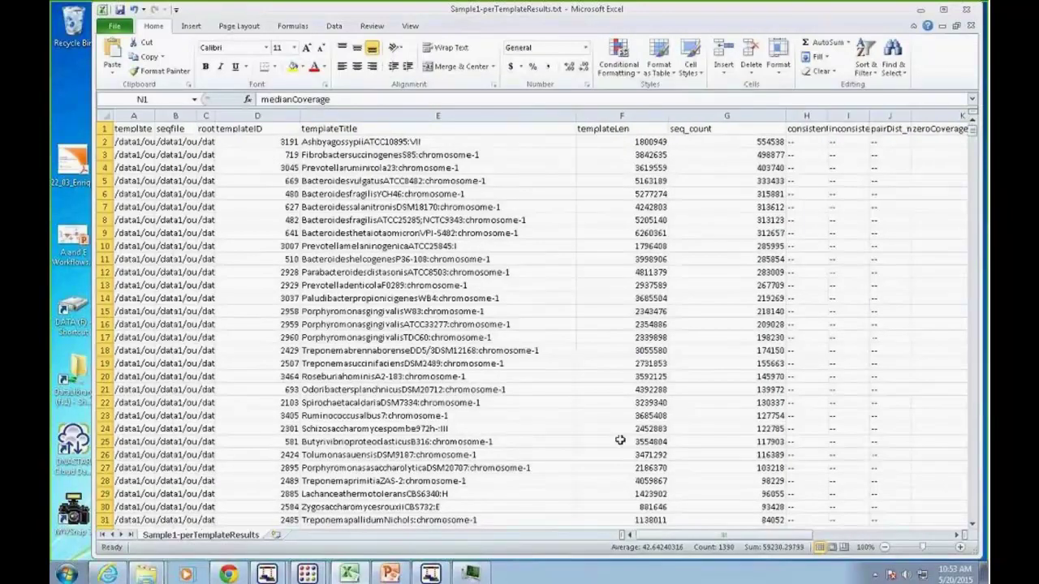